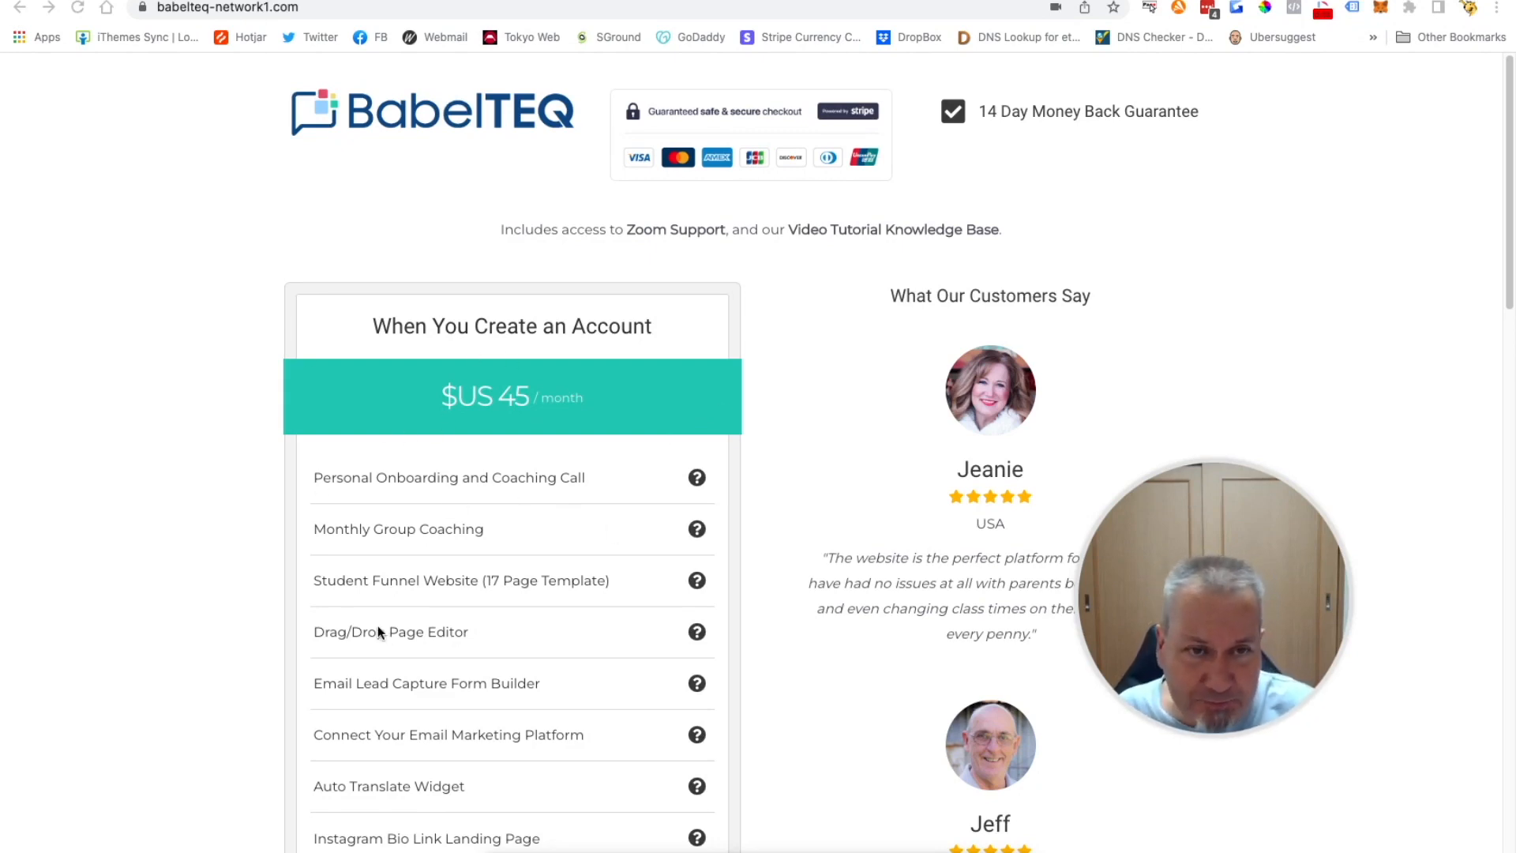
Examine the sample pricing table and its feature list on the BabelTEQ account sign-up page
scroll(378, 625, "down", 5)
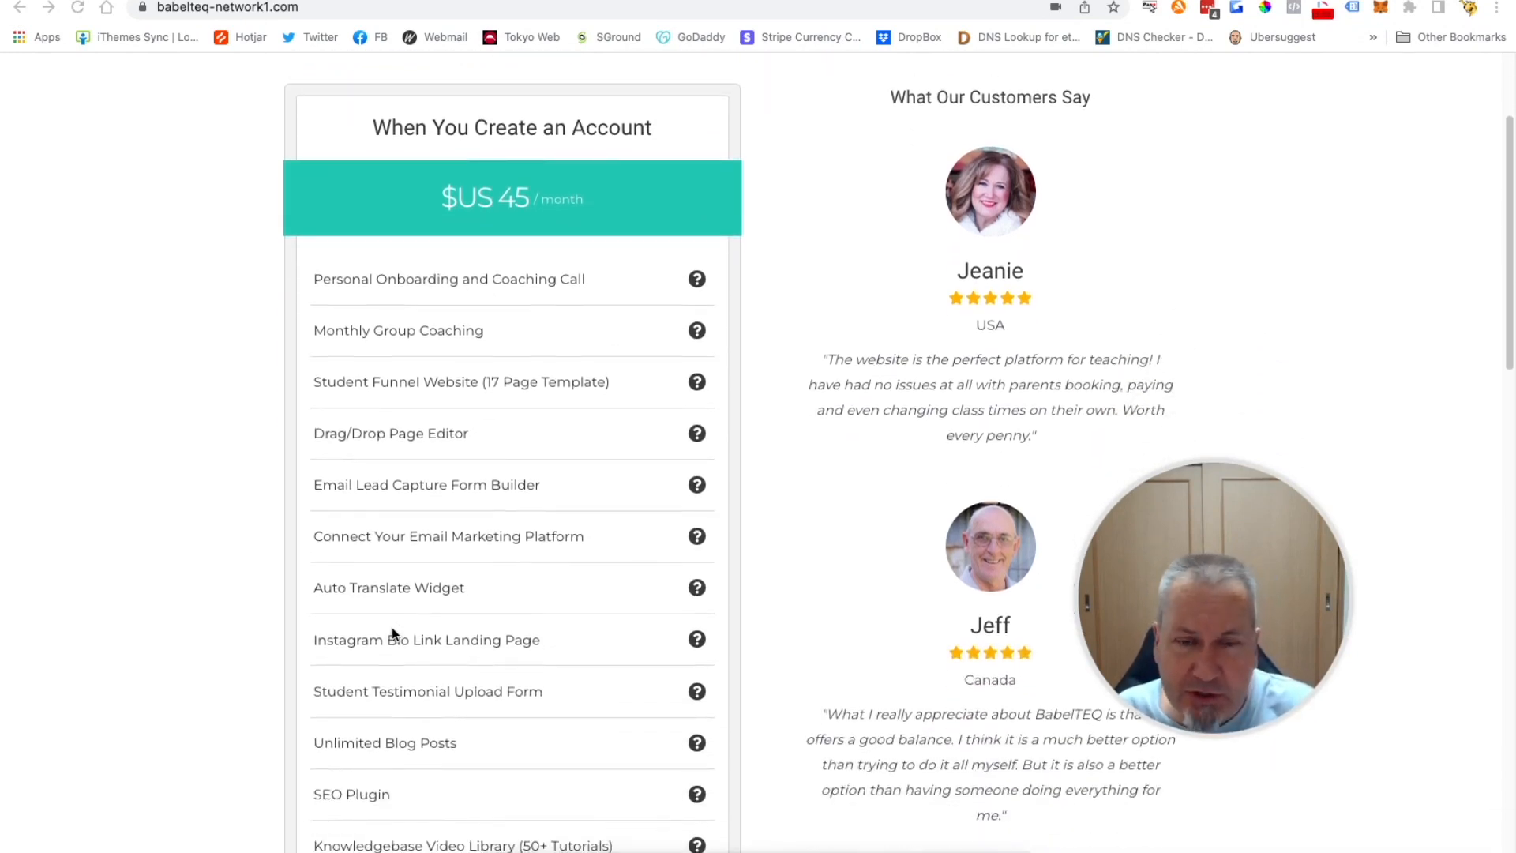
scroll(391, 627, "up", 5)
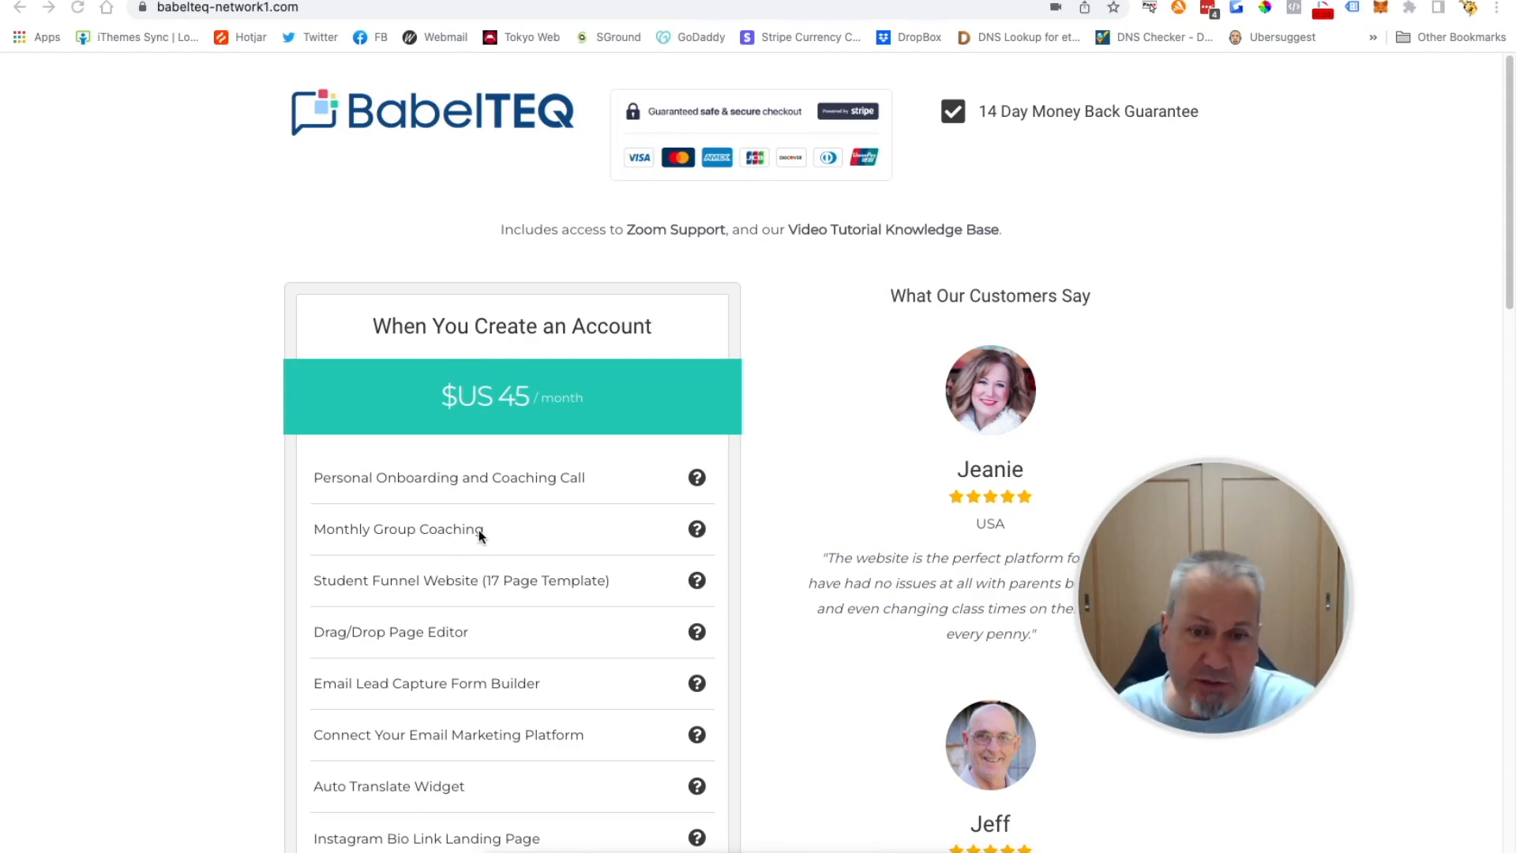
scroll(478, 537, "down", 2)
scroll(478, 541, "up", 1)
scroll(478, 535, "down", 1)
scroll(480, 537, "up", 2)
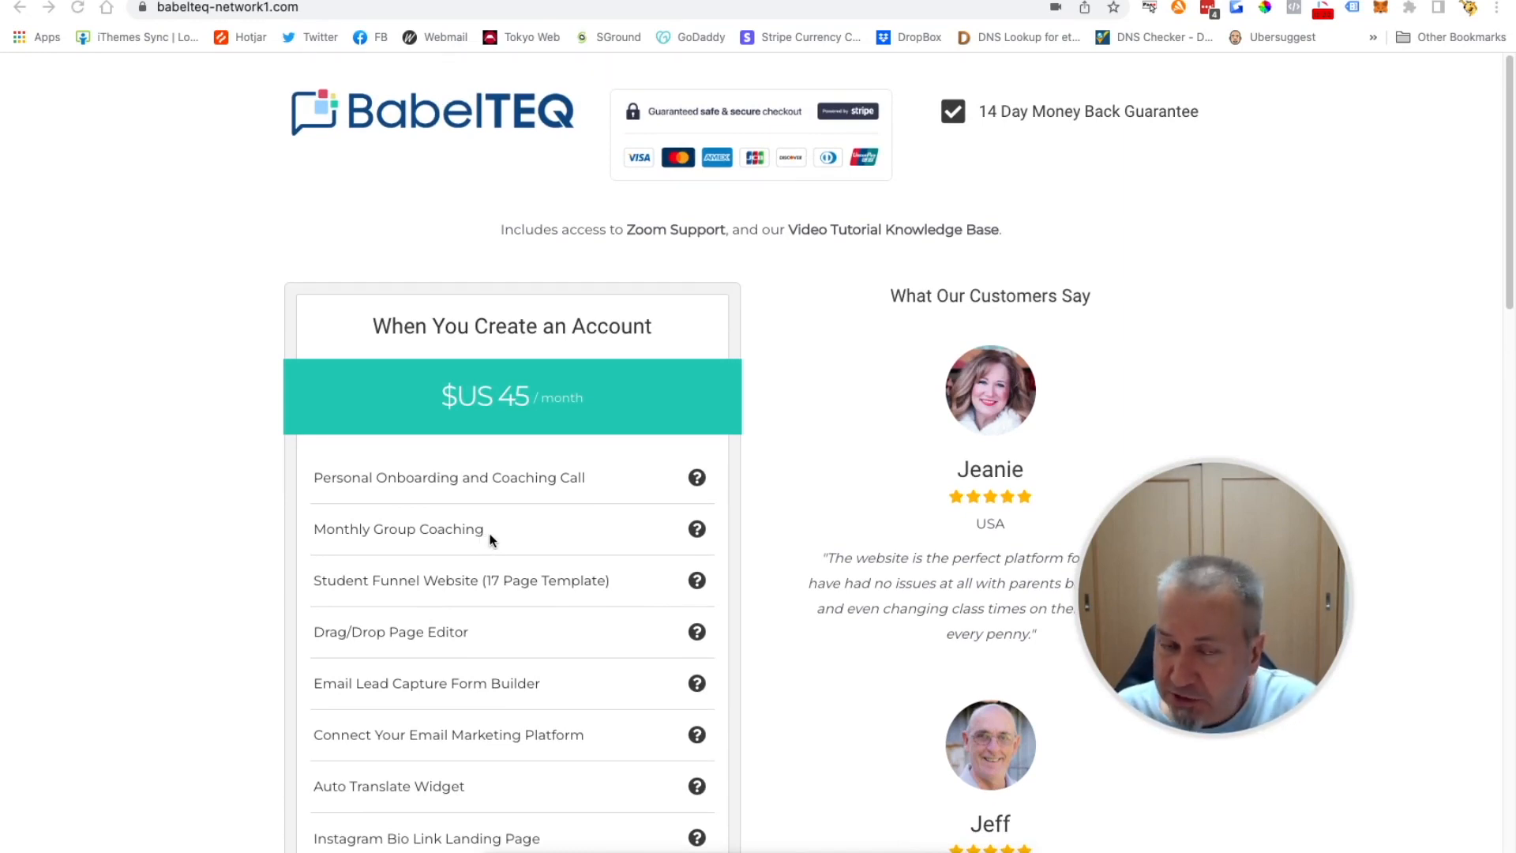
scroll(489, 539, "down", 9)
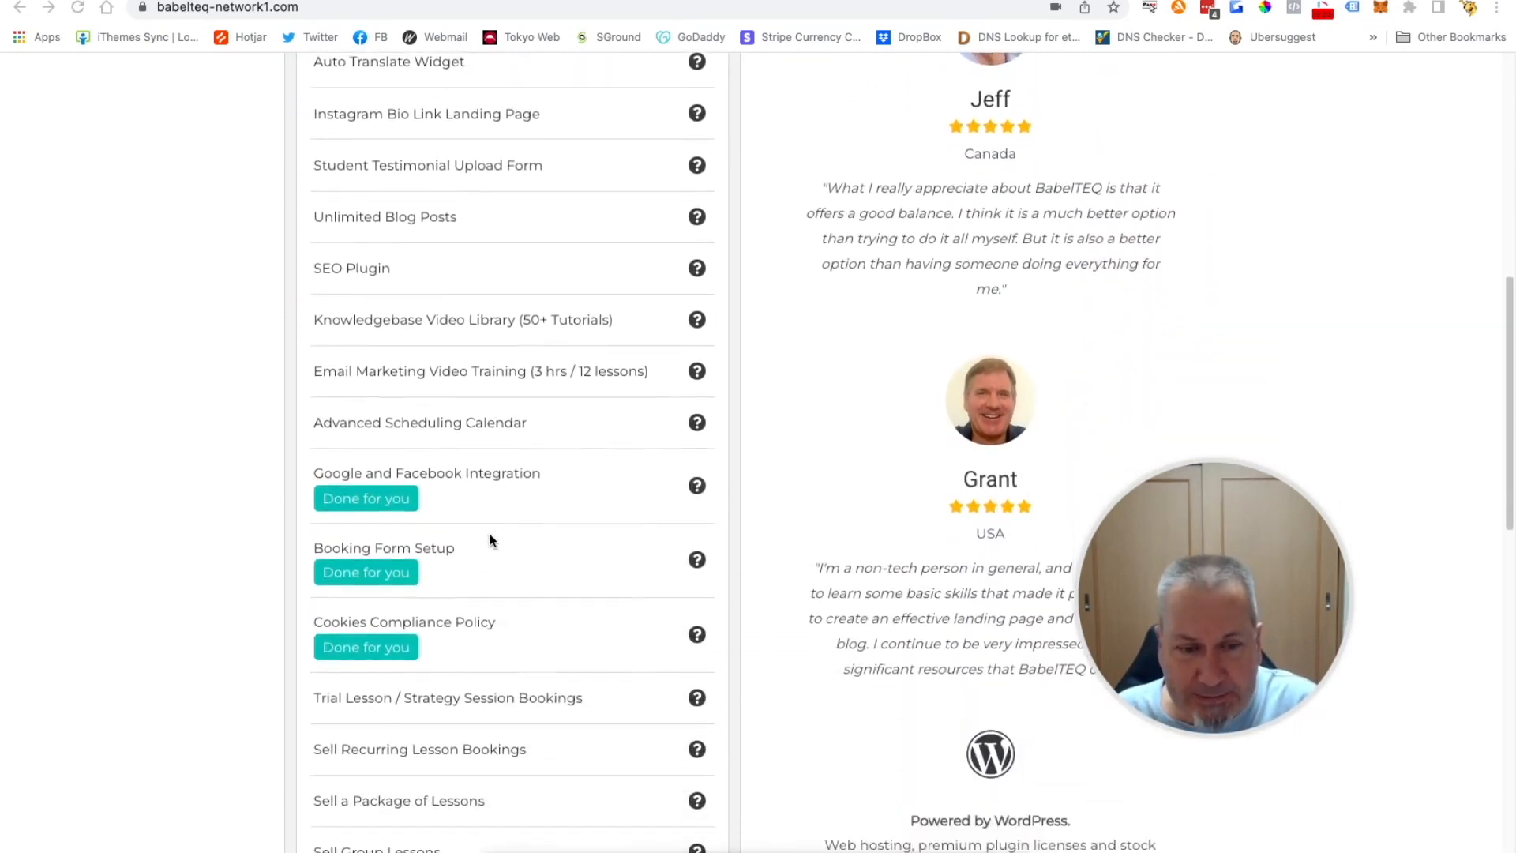
scroll(489, 541, "up", 10)
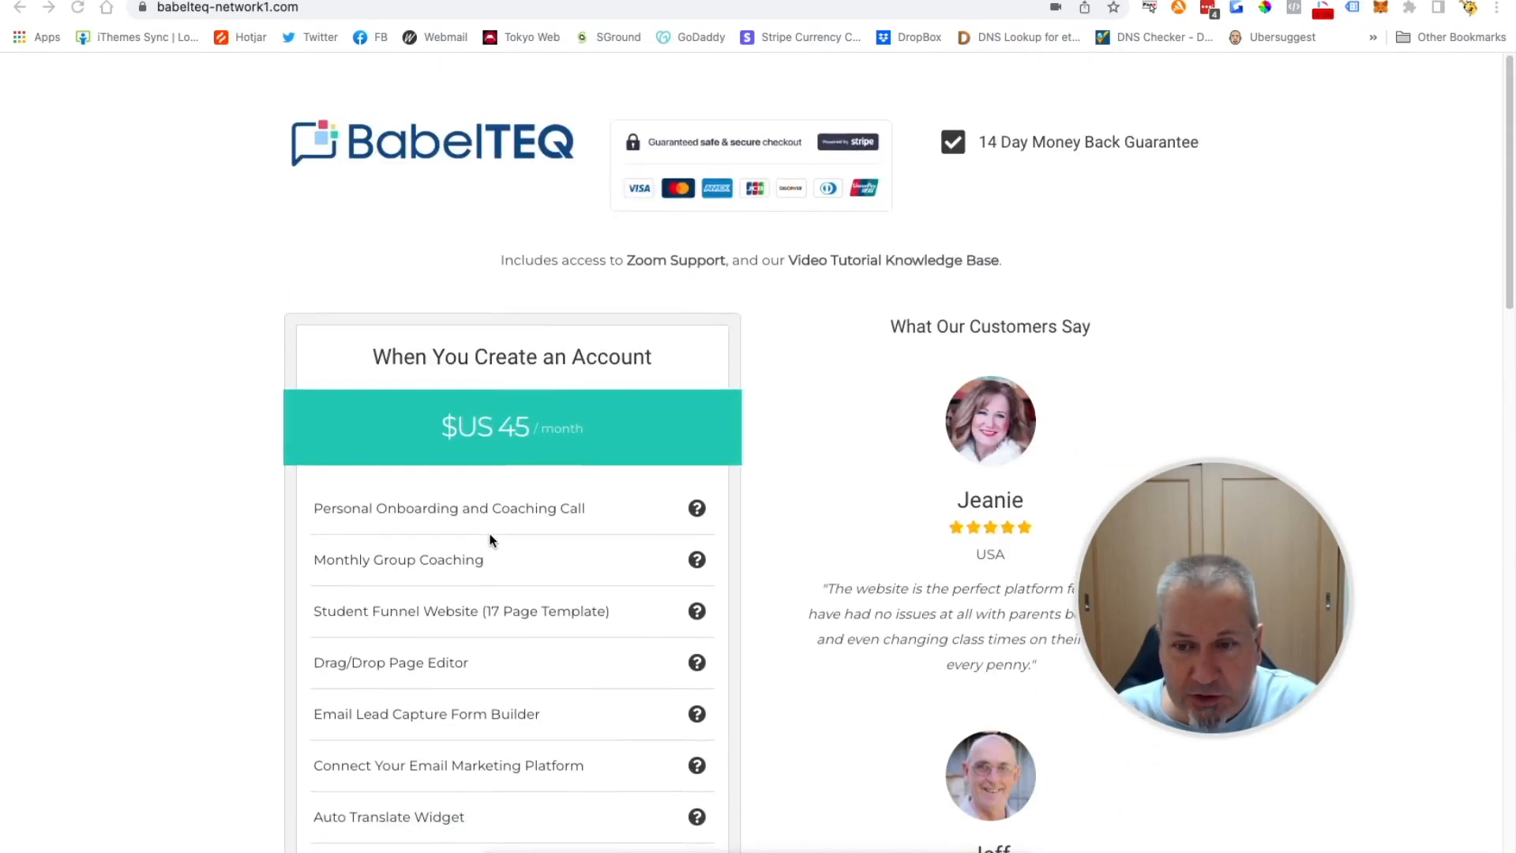
scroll(490, 540, "down", 1)
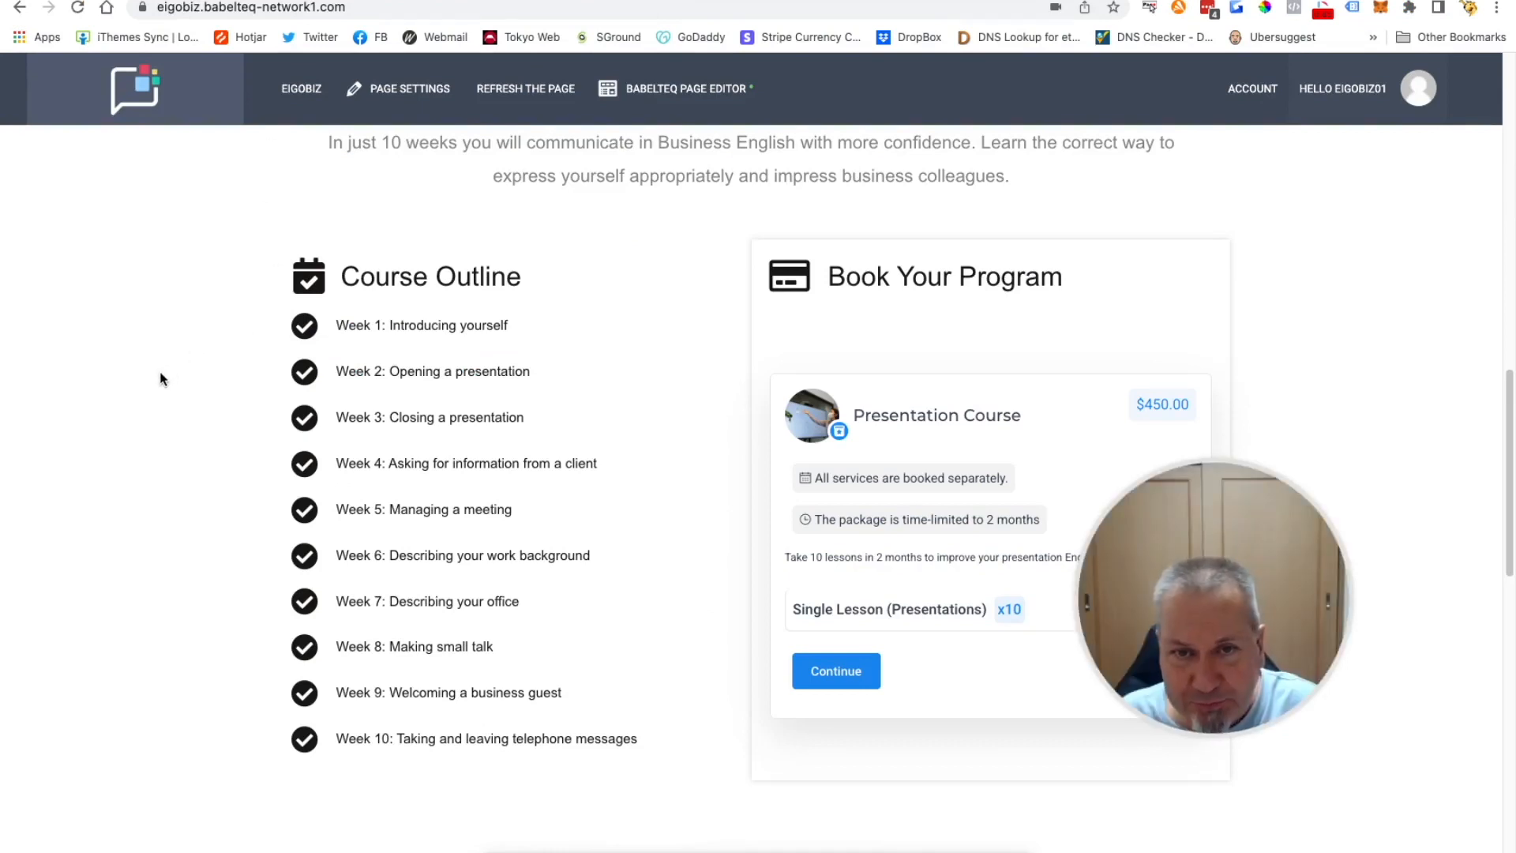
Review the course outline and booking section of the EigoBiz page, and open the page in the BabelTEQ Page Editor
left_click_drag(1181, 548, 1314, 651)
scroll(602, 496, "up", 2)
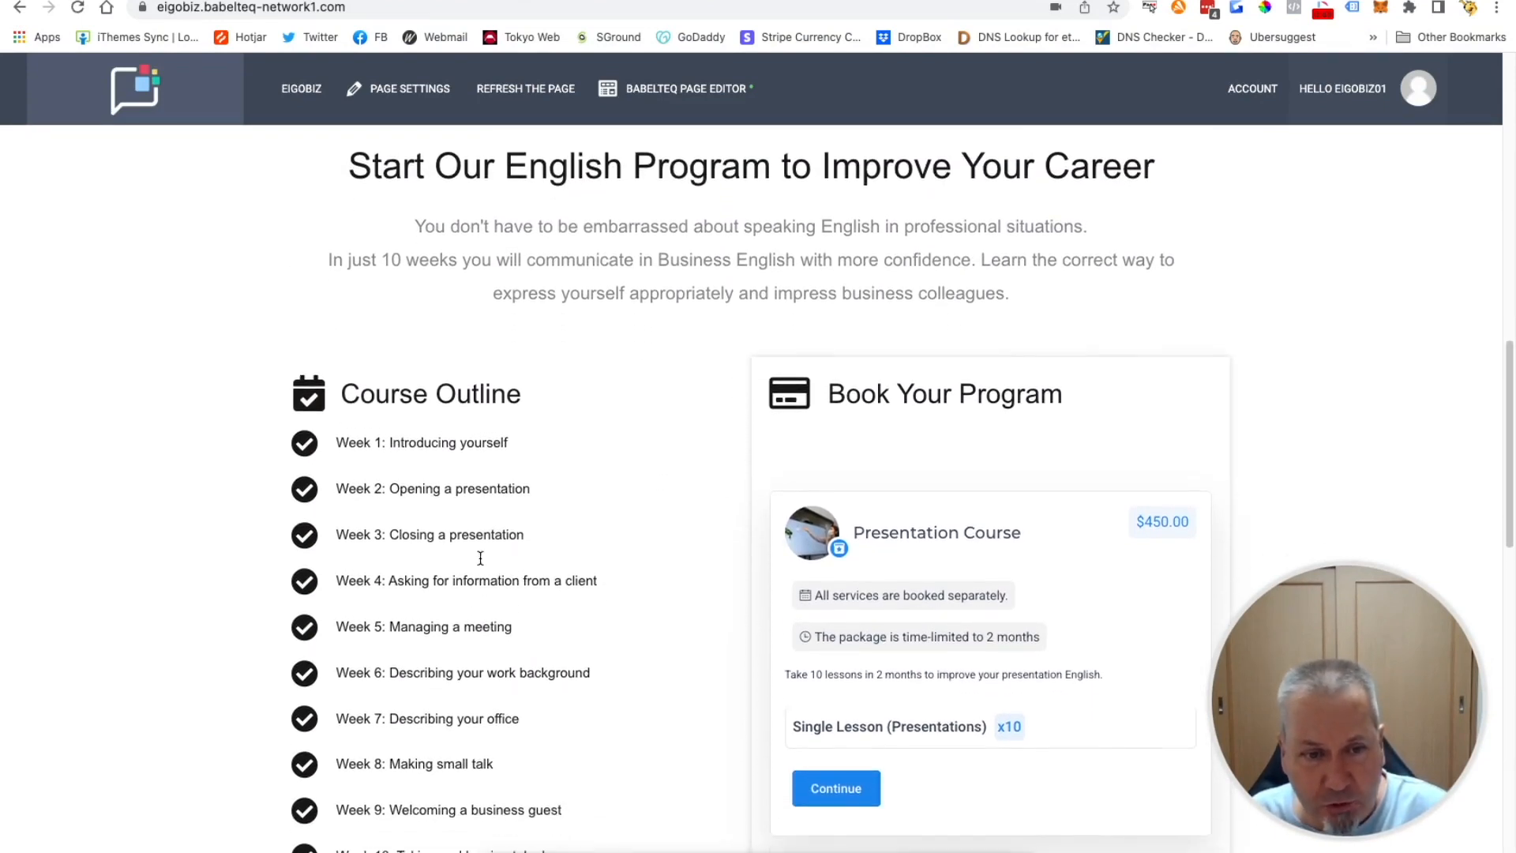
scroll(542, 596, "down", 2)
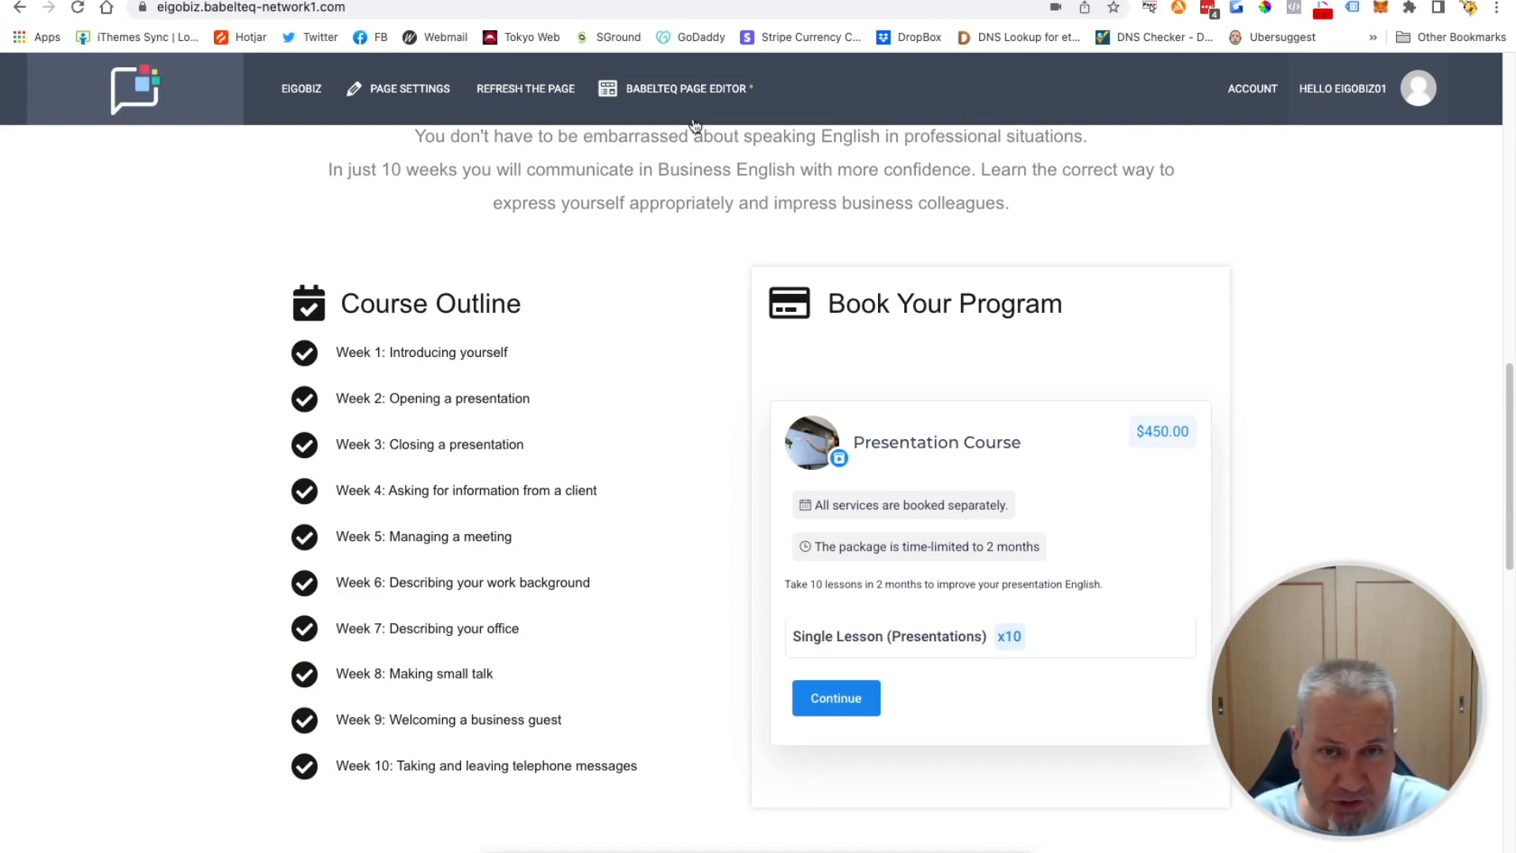
left_click(690, 90)
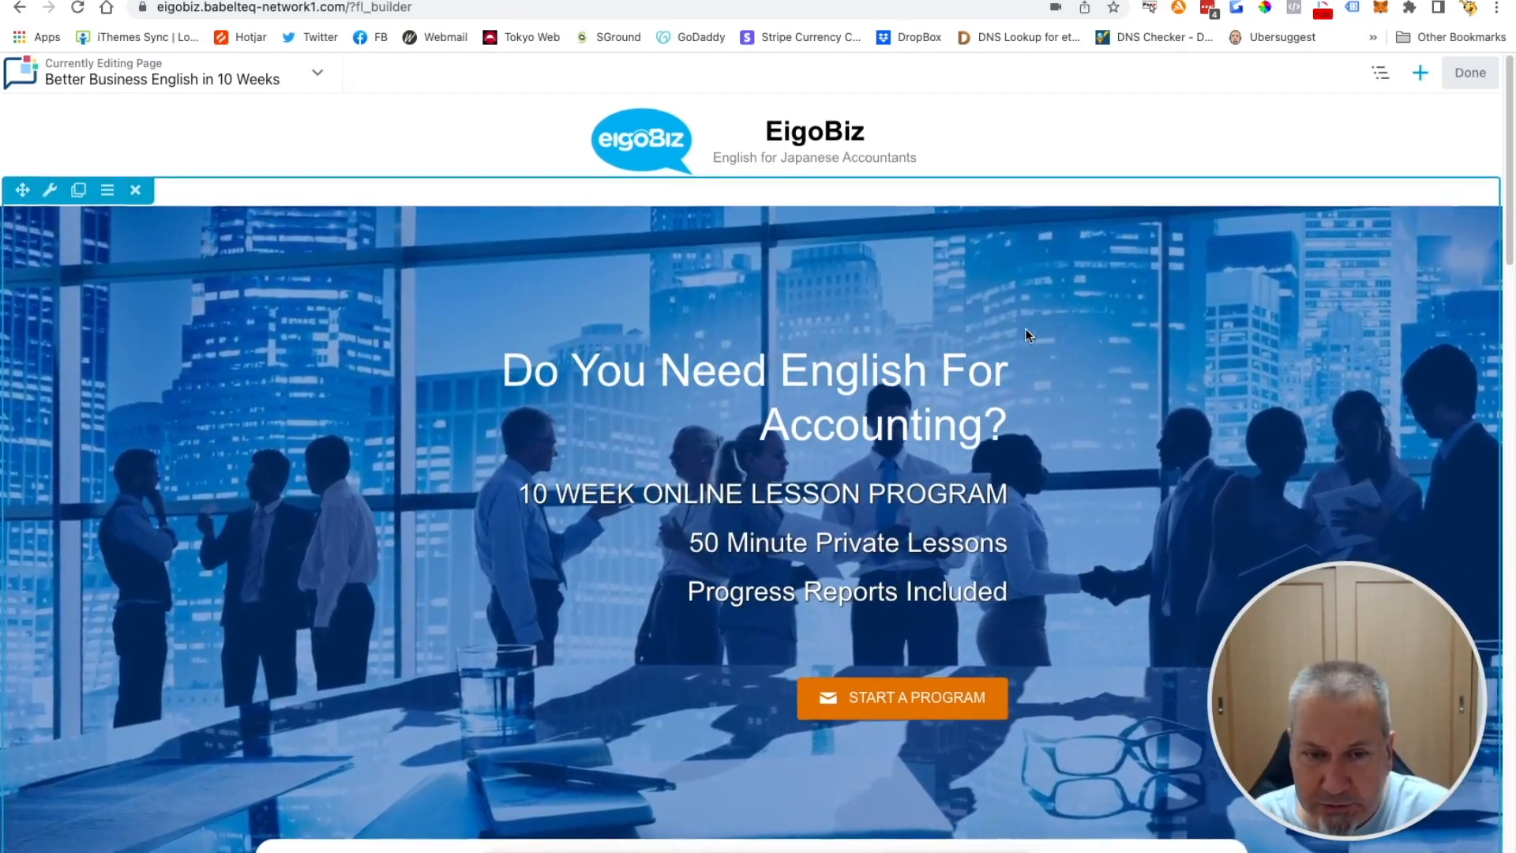
Find the Pricing Table module by searching "pric", place it above the Course Outline heading, and save it with its default settings
scroll(1026, 335, "down", 7)
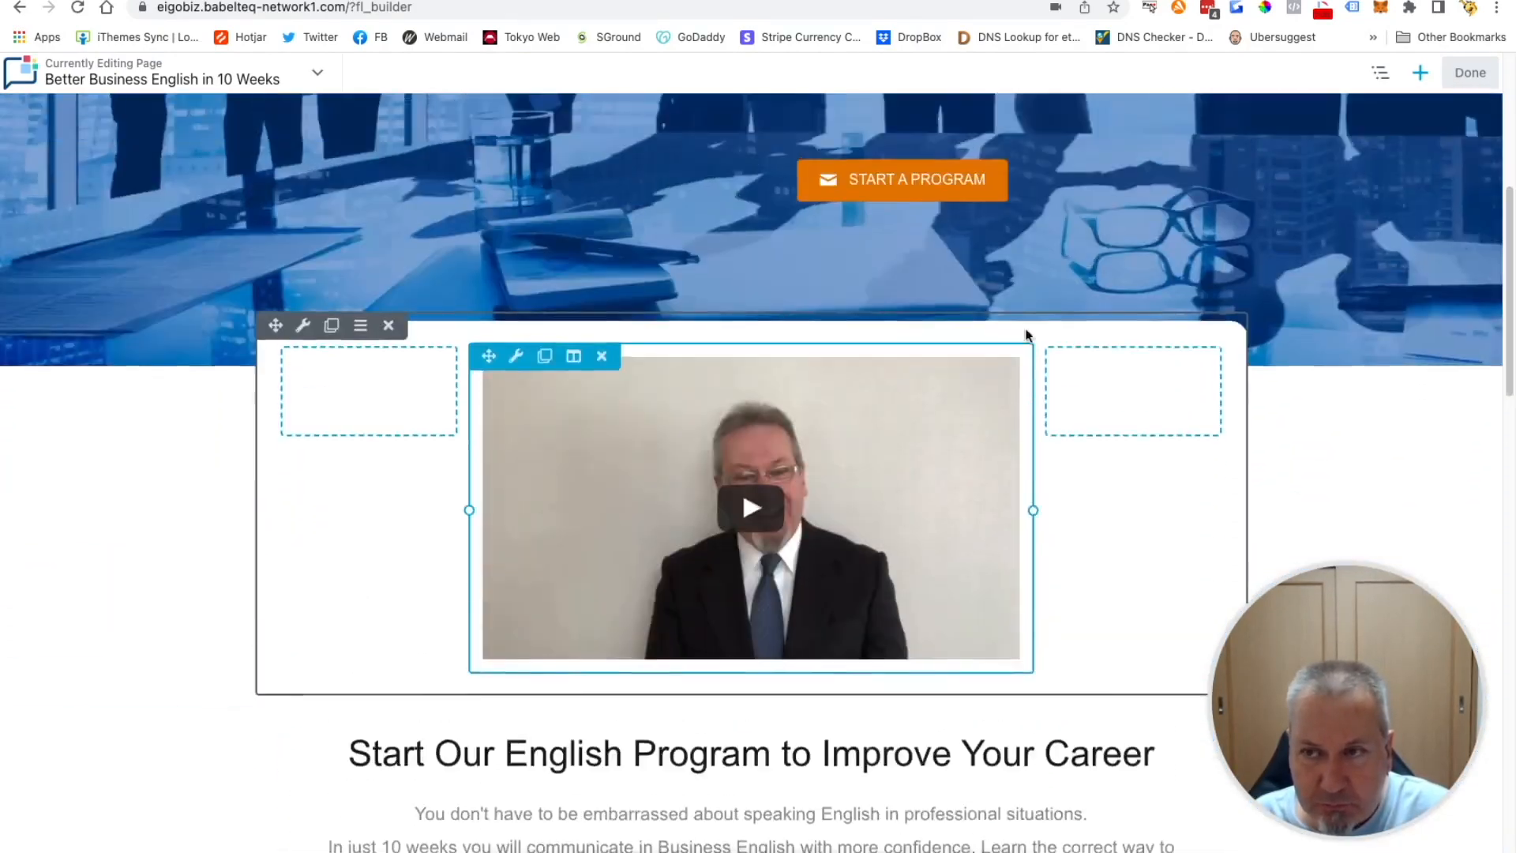
scroll(1026, 335, "up", 8)
scroll(1025, 334, "down", 14)
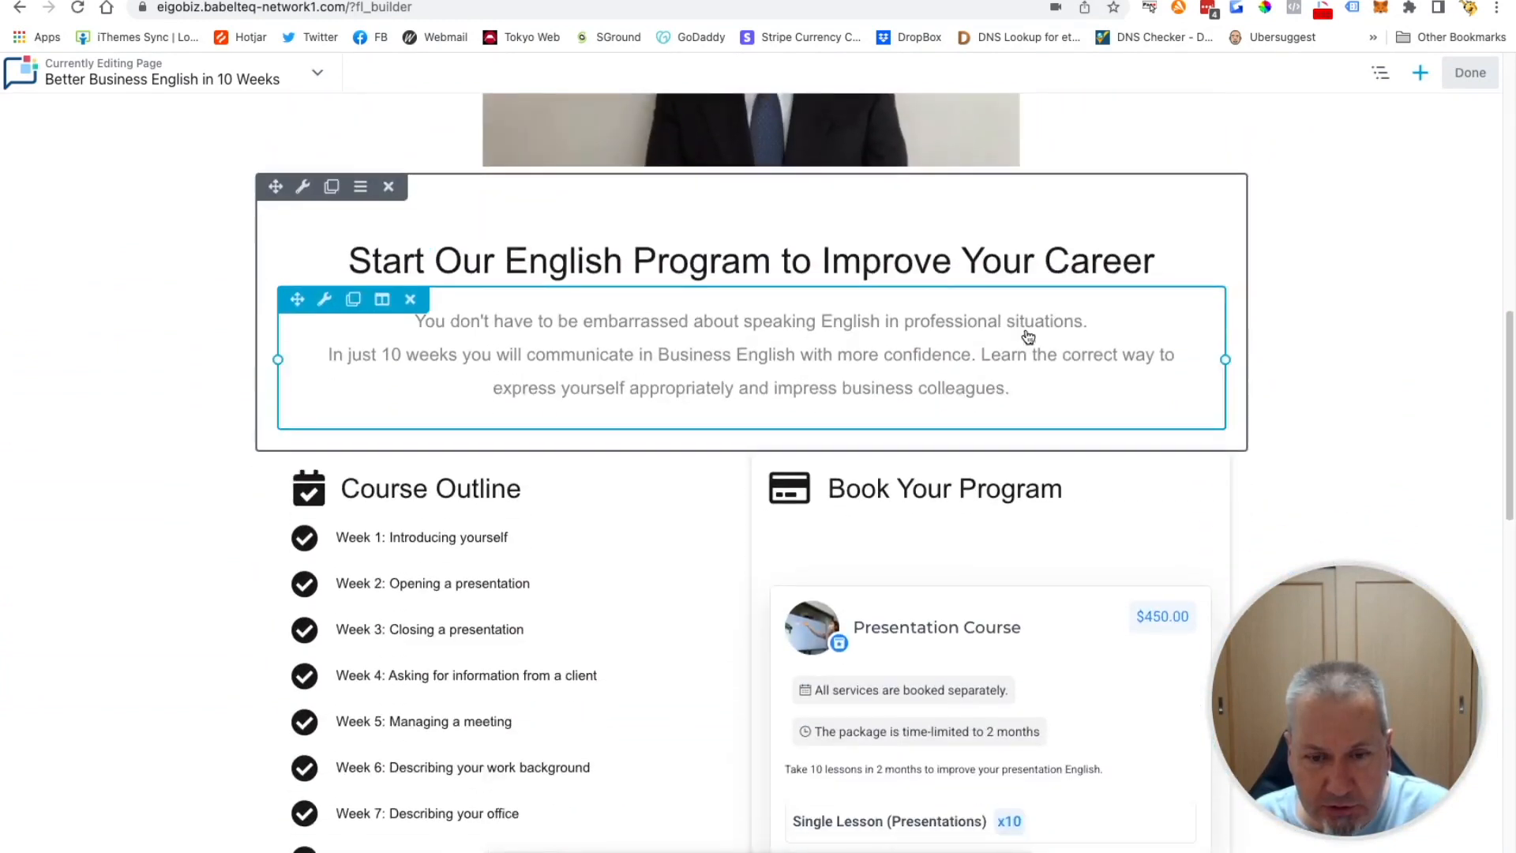
scroll(1027, 337, "down", 3)
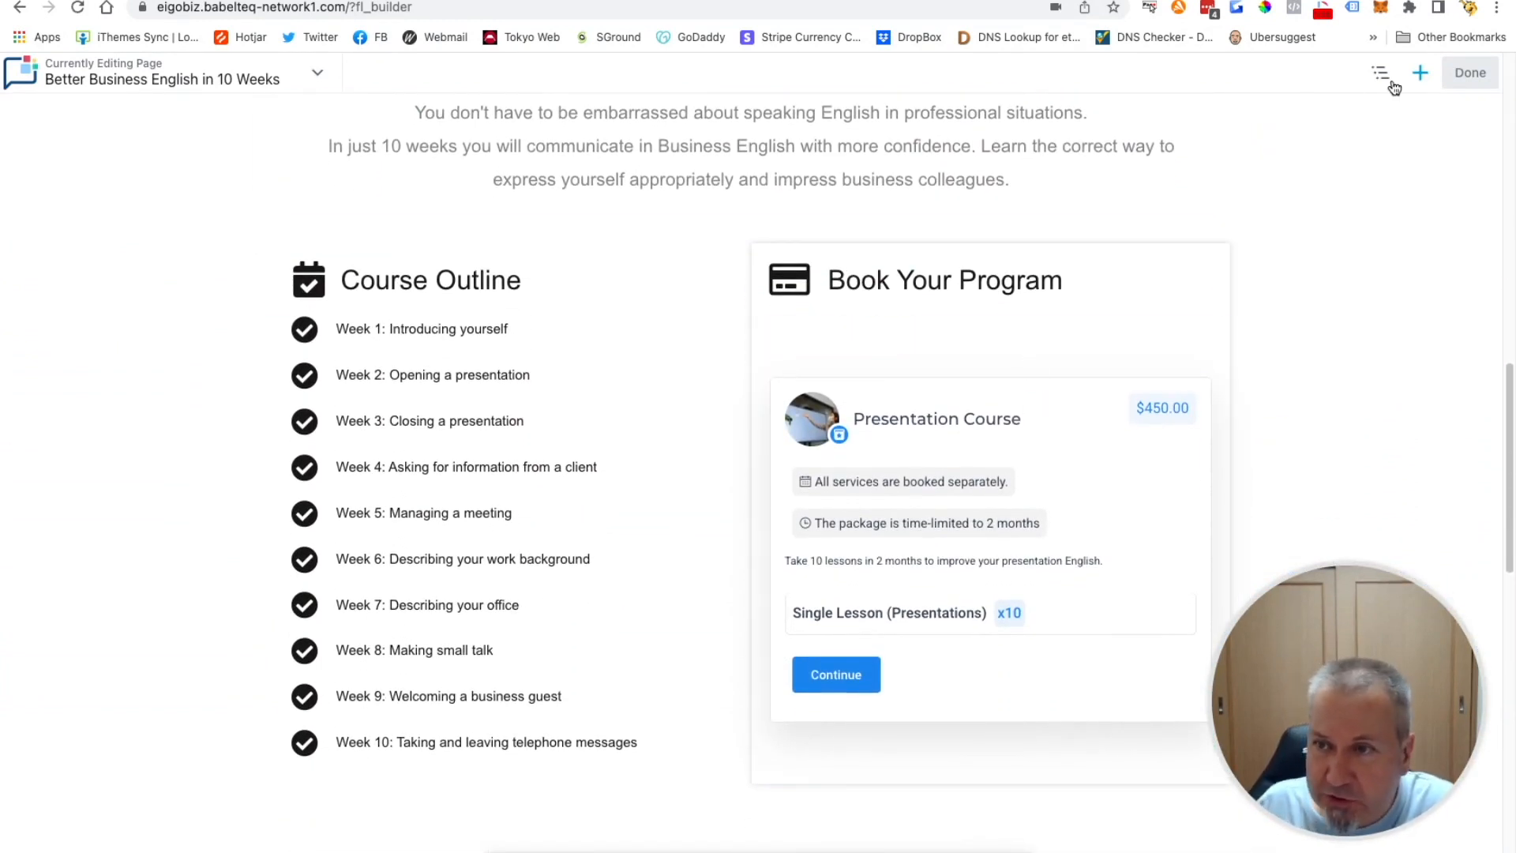
left_click(1421, 74)
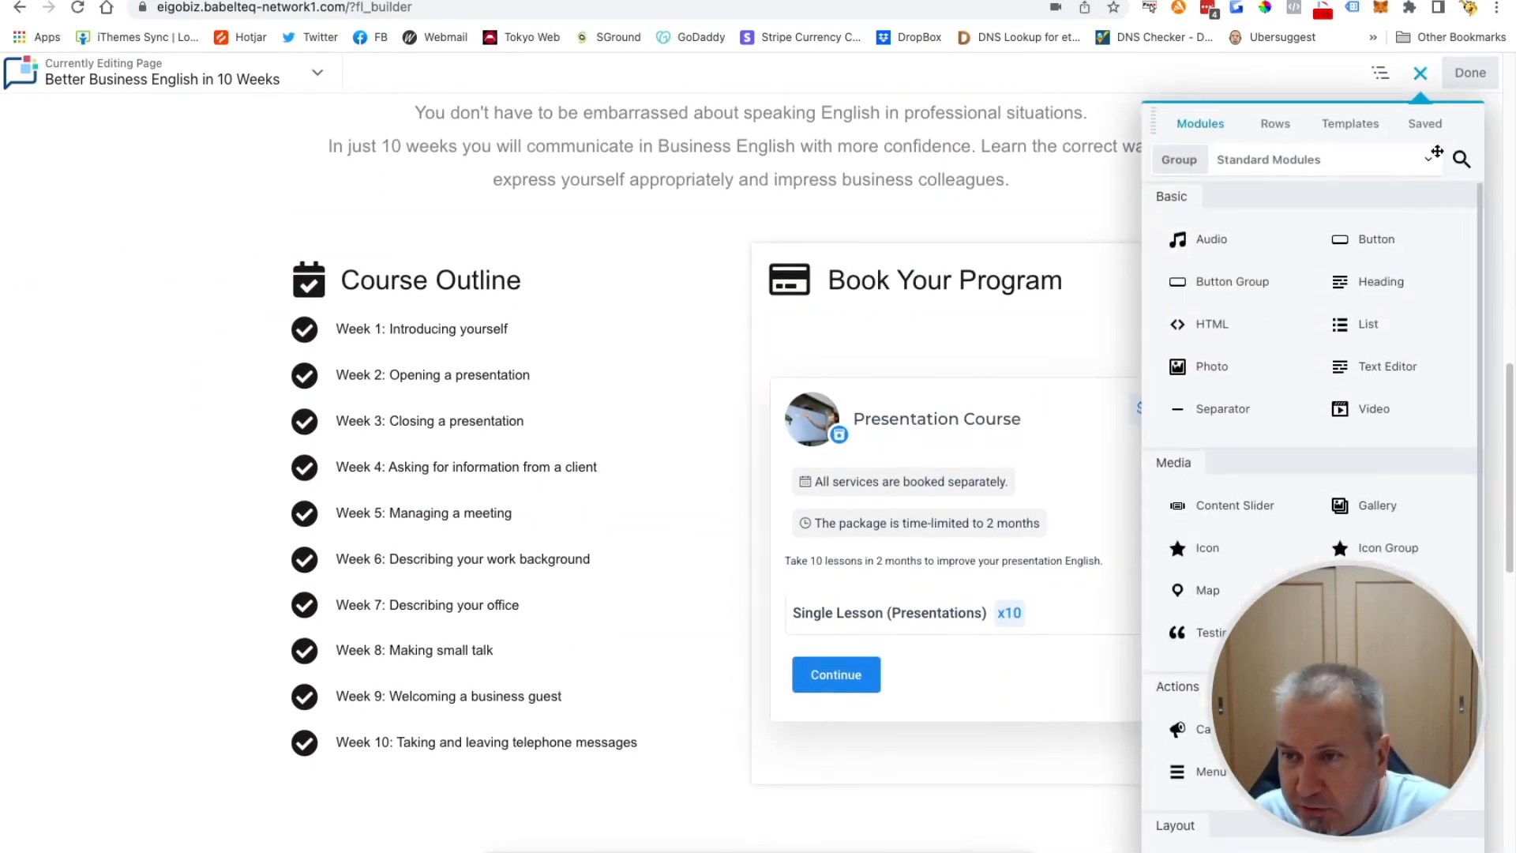
left_click(1460, 161)
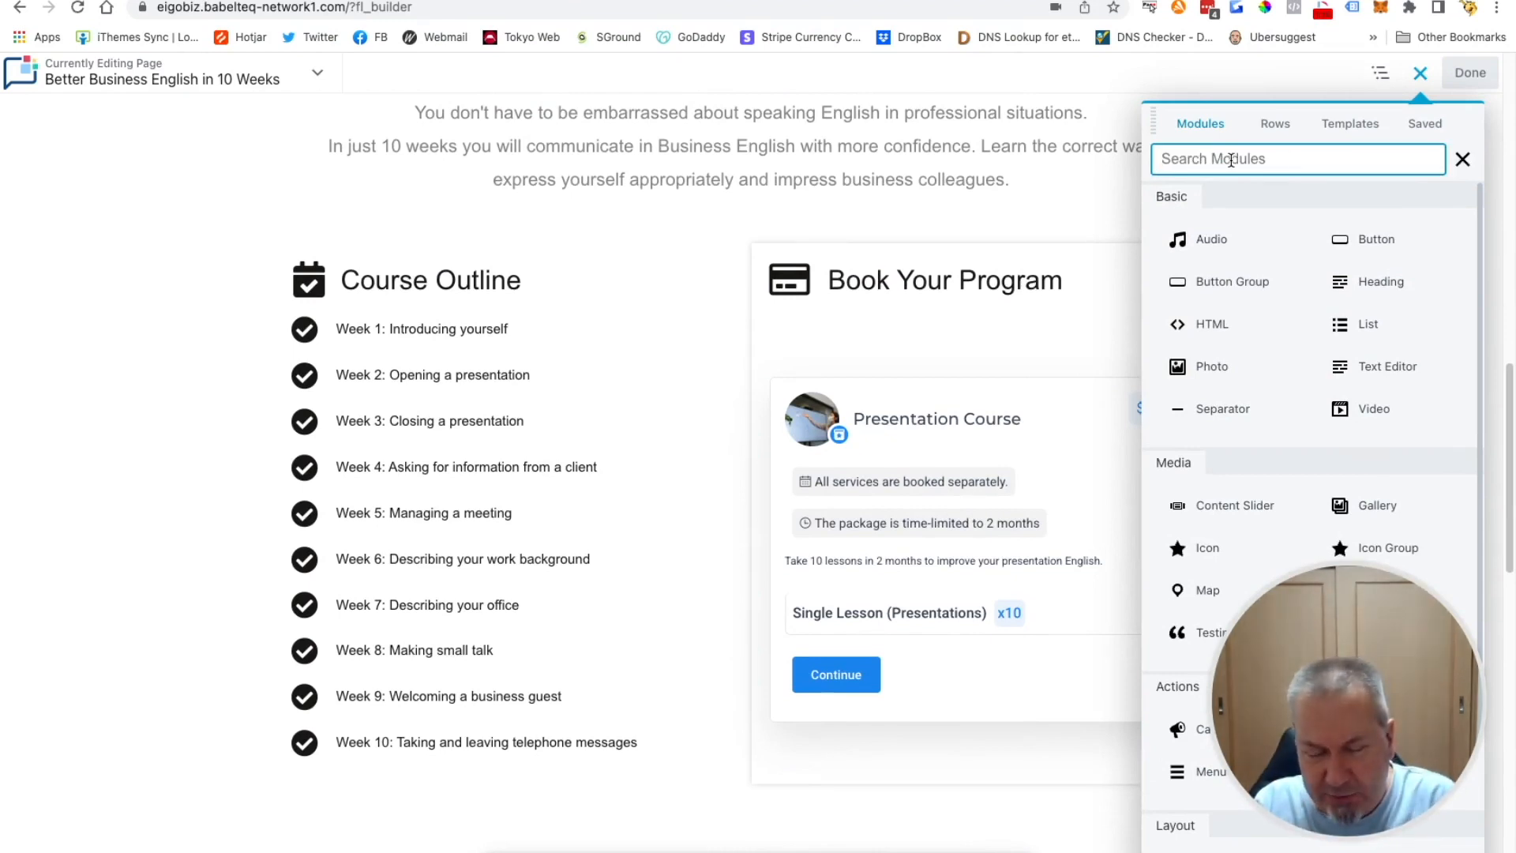
type("pric")
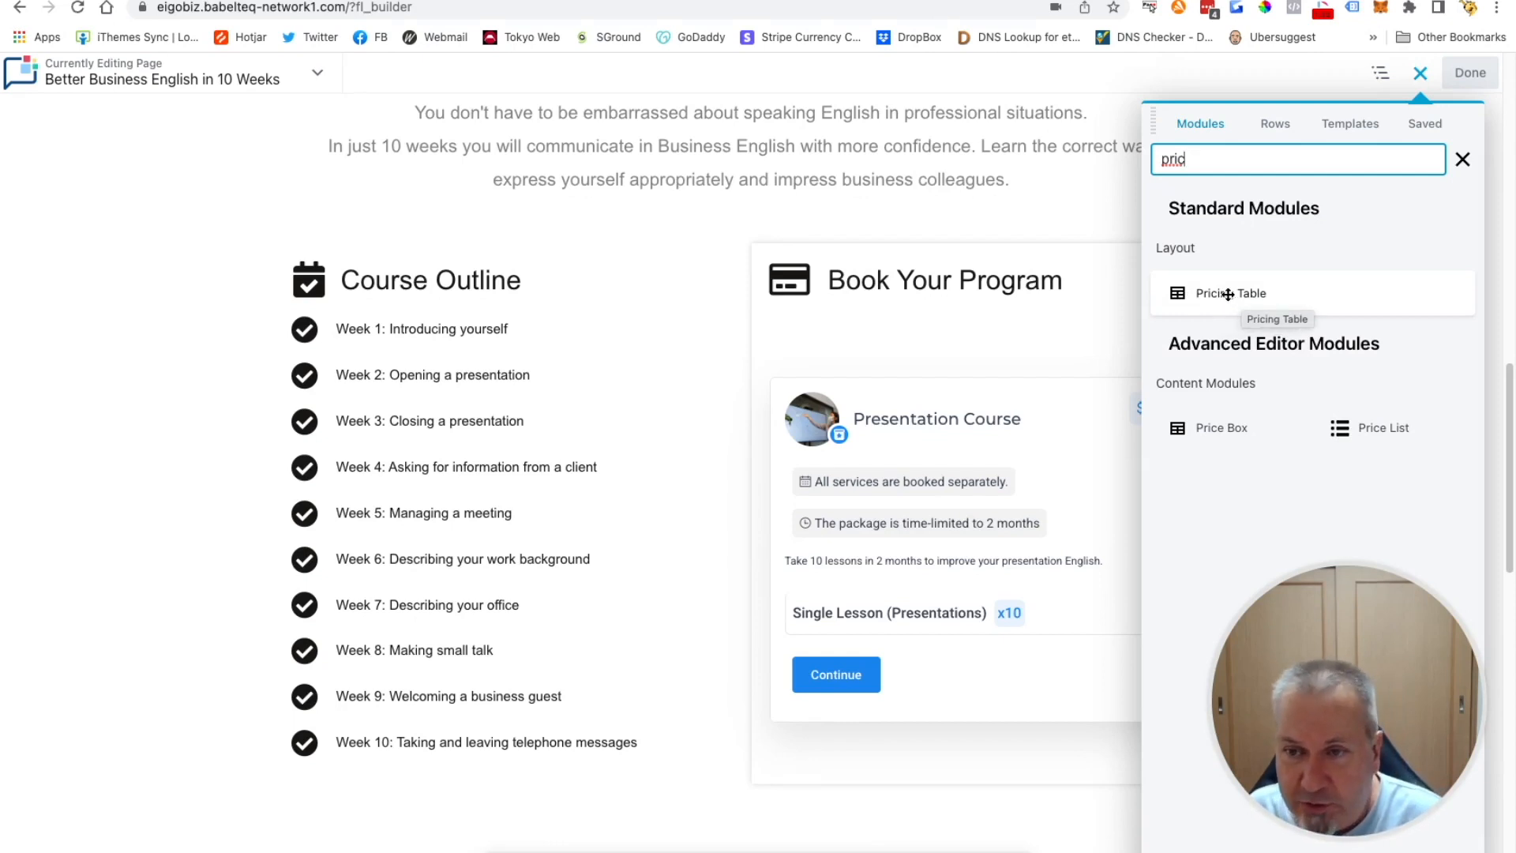
left_click_drag(1246, 293, 575, 338)
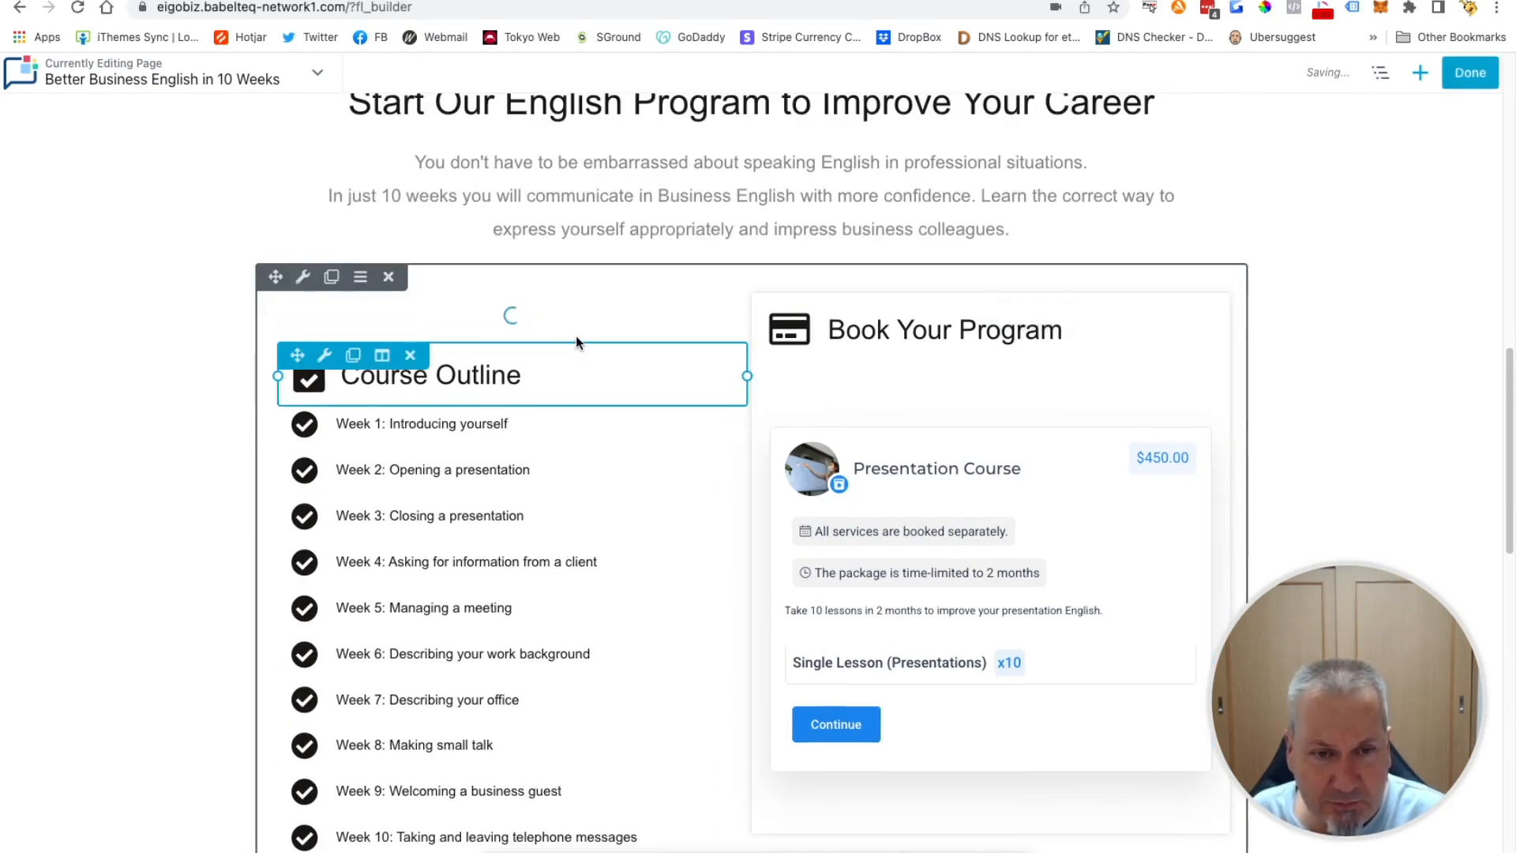
scroll(13, 384, "down", 2)
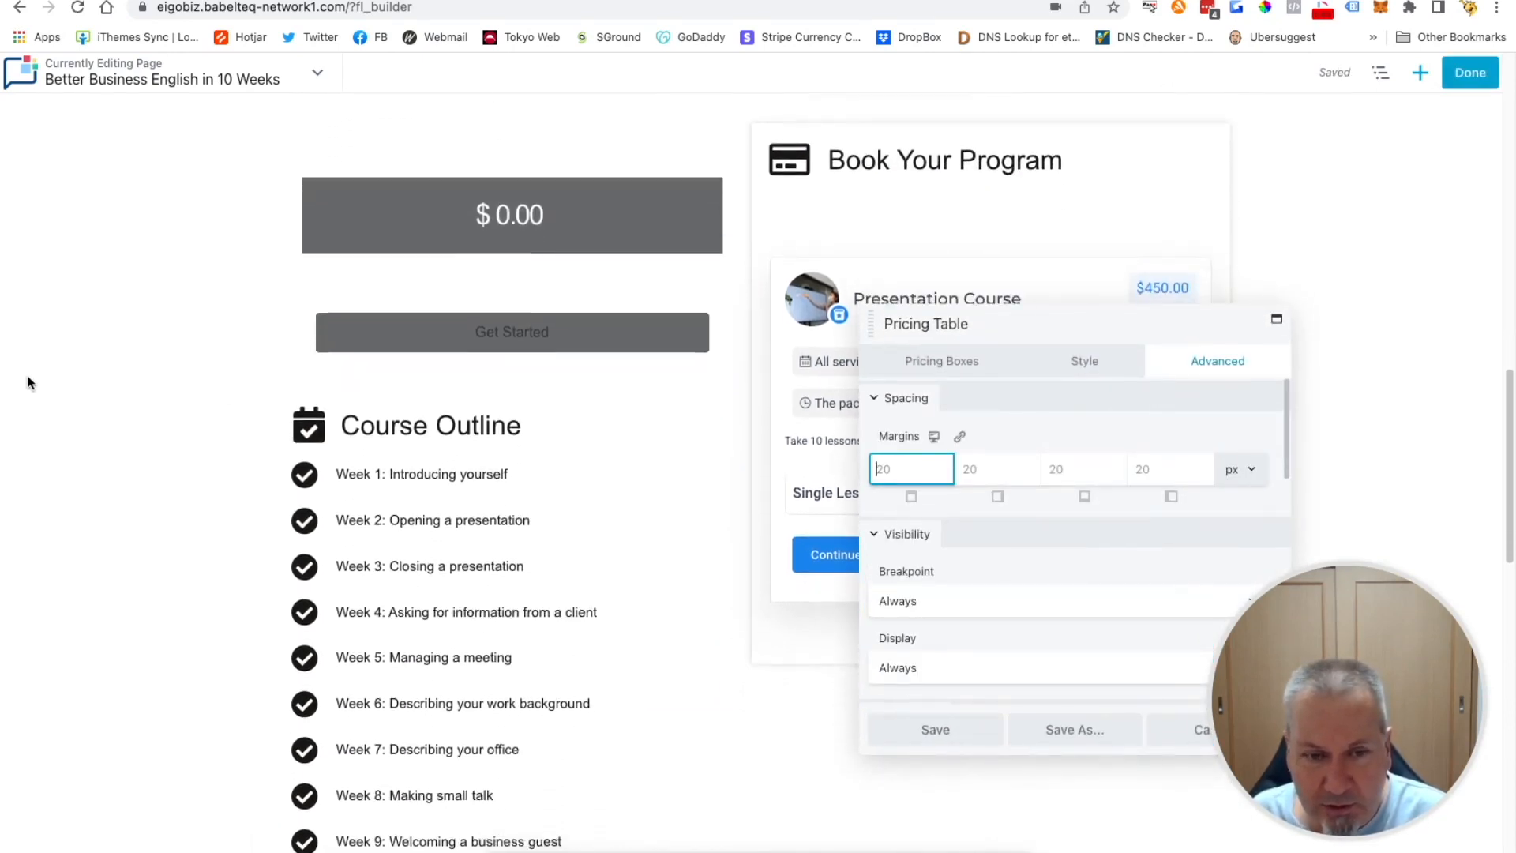
left_click(951, 738)
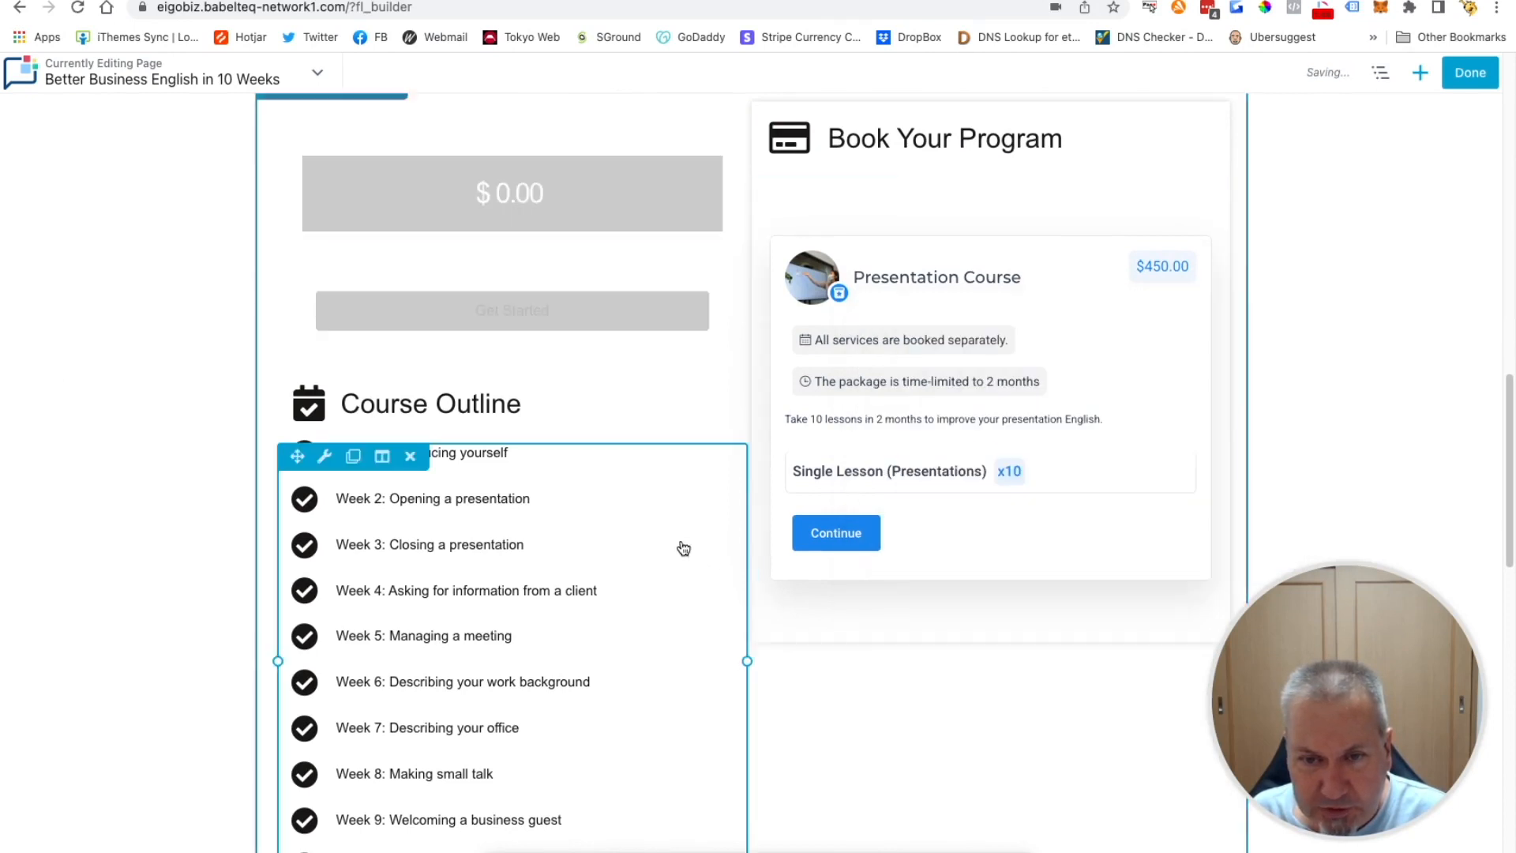
Save the Course Outline heading as a reusable, non-global module named "Course Outline Heading"
scroll(150, 387, "down", 3)
scroll(464, 356, "up", 3)
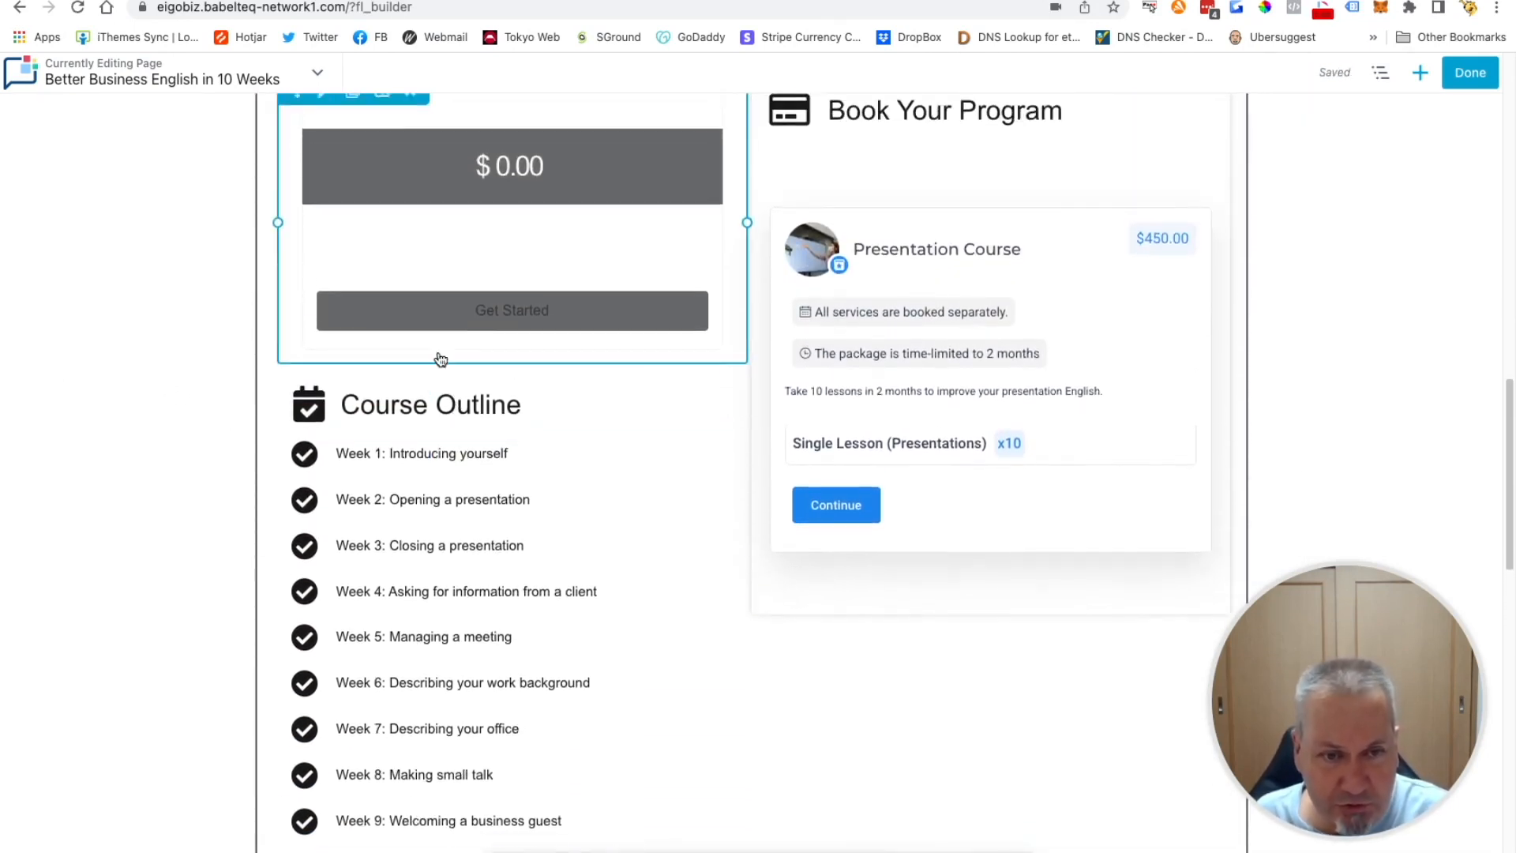
scroll(216, 356, "down", 2)
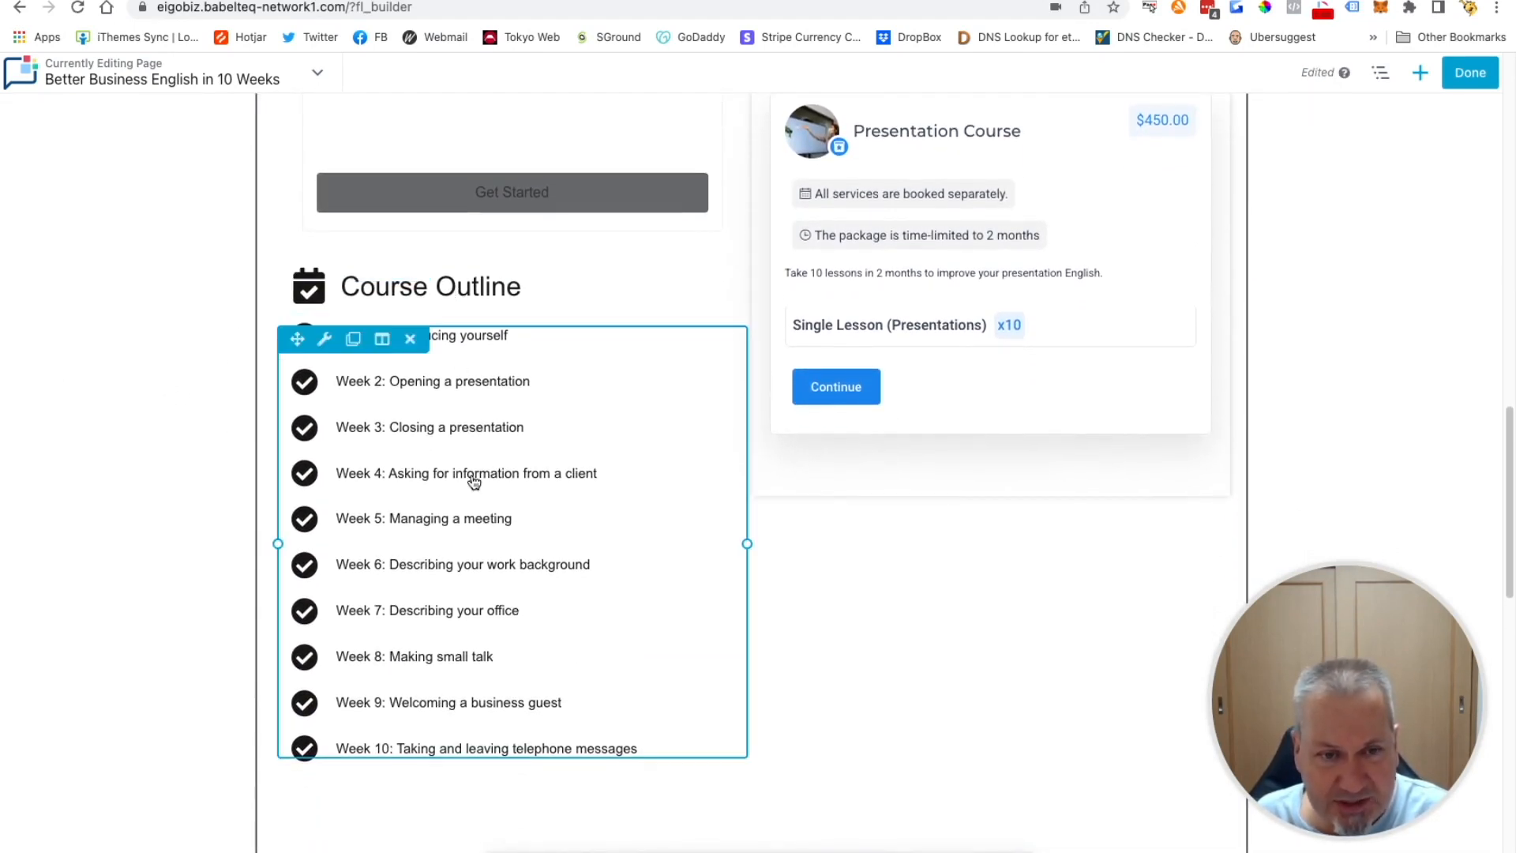
left_click(501, 293)
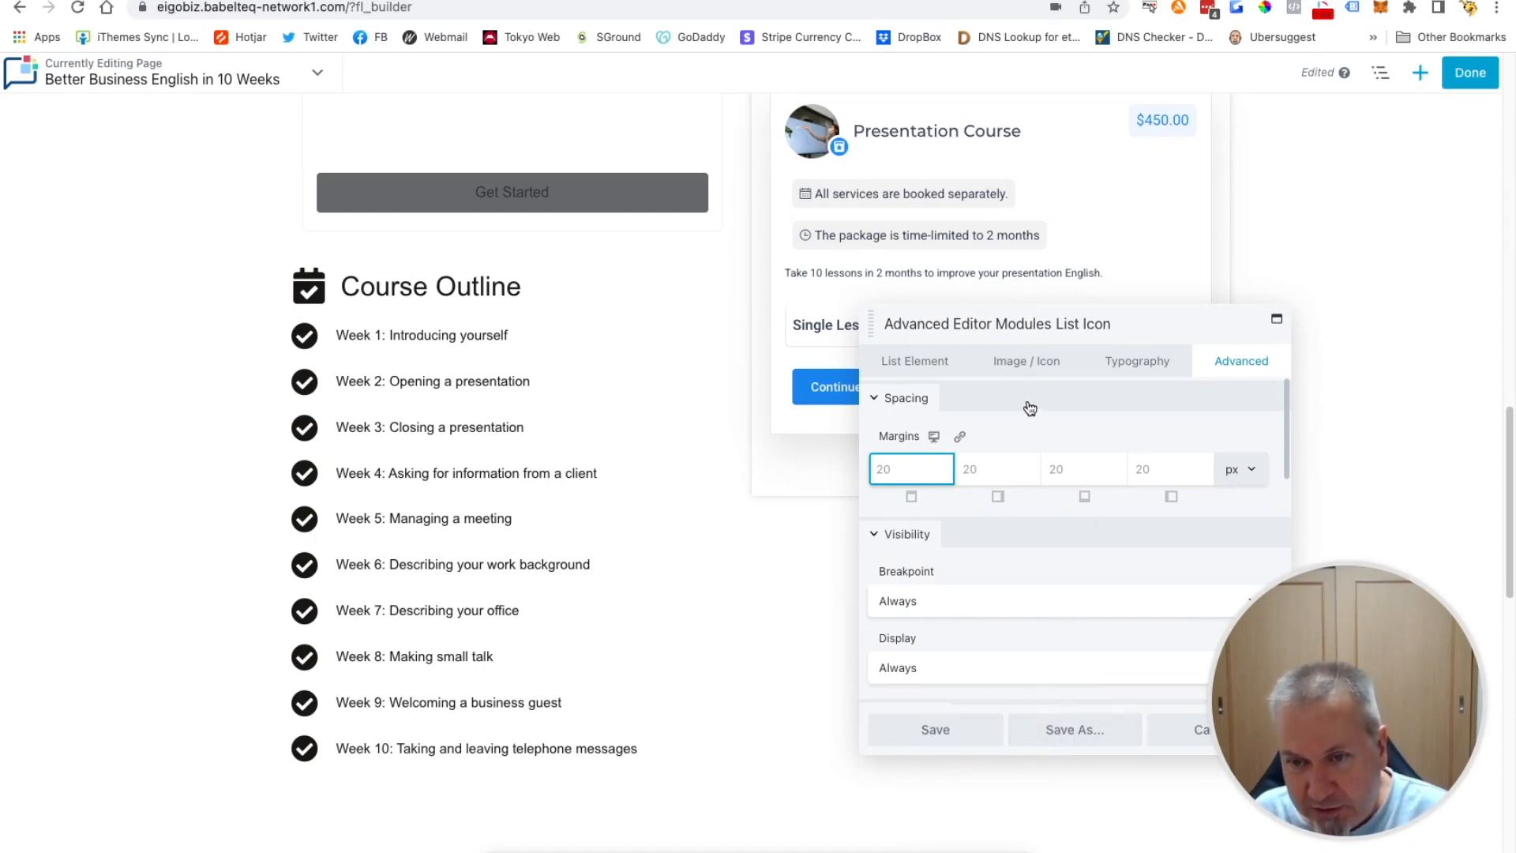
left_click_drag(1106, 325, 992, 232)
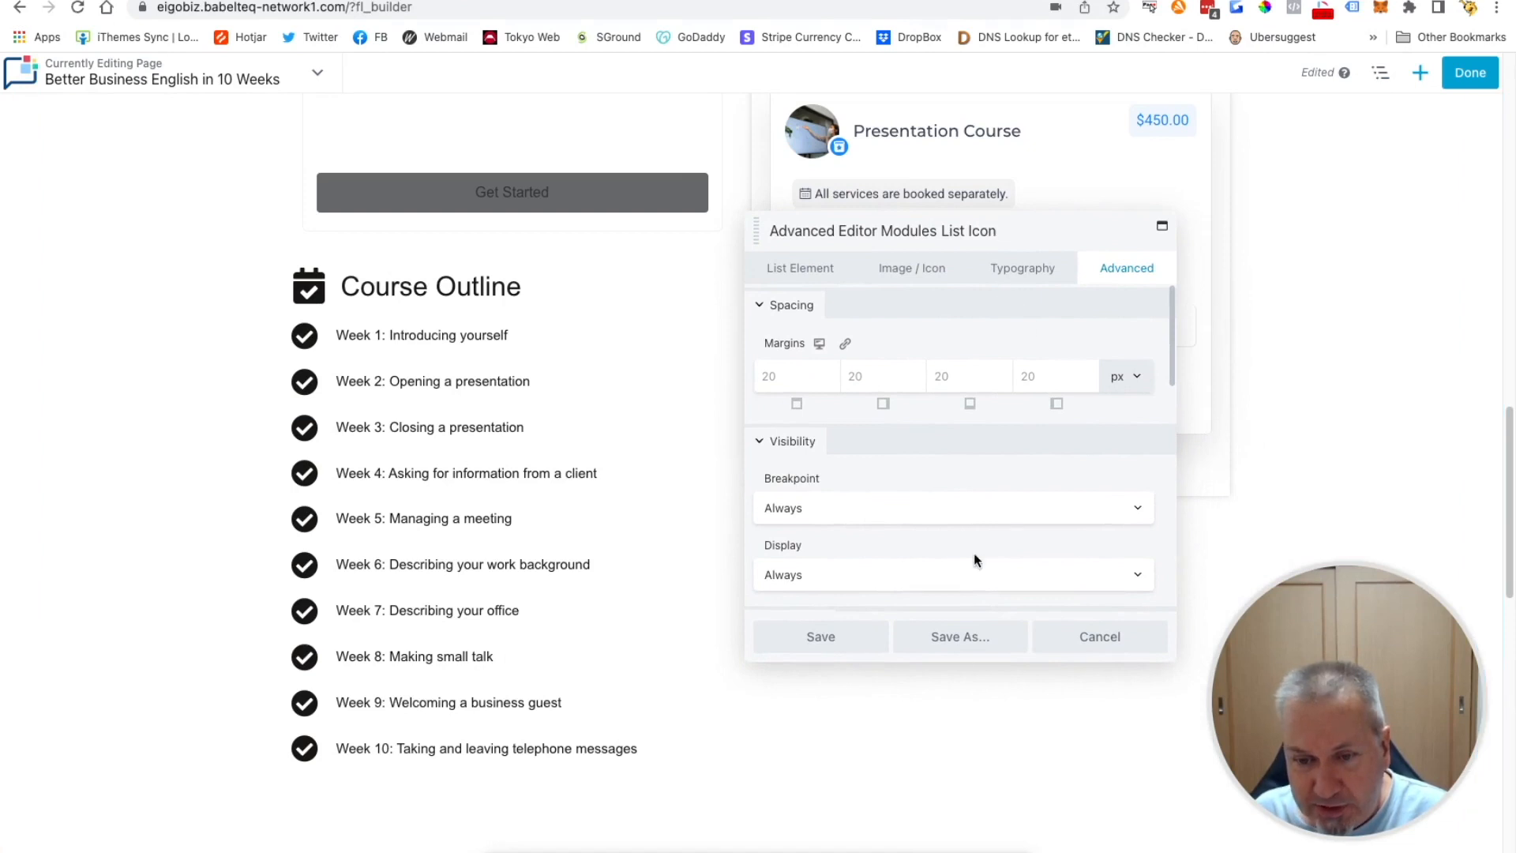
left_click(967, 638)
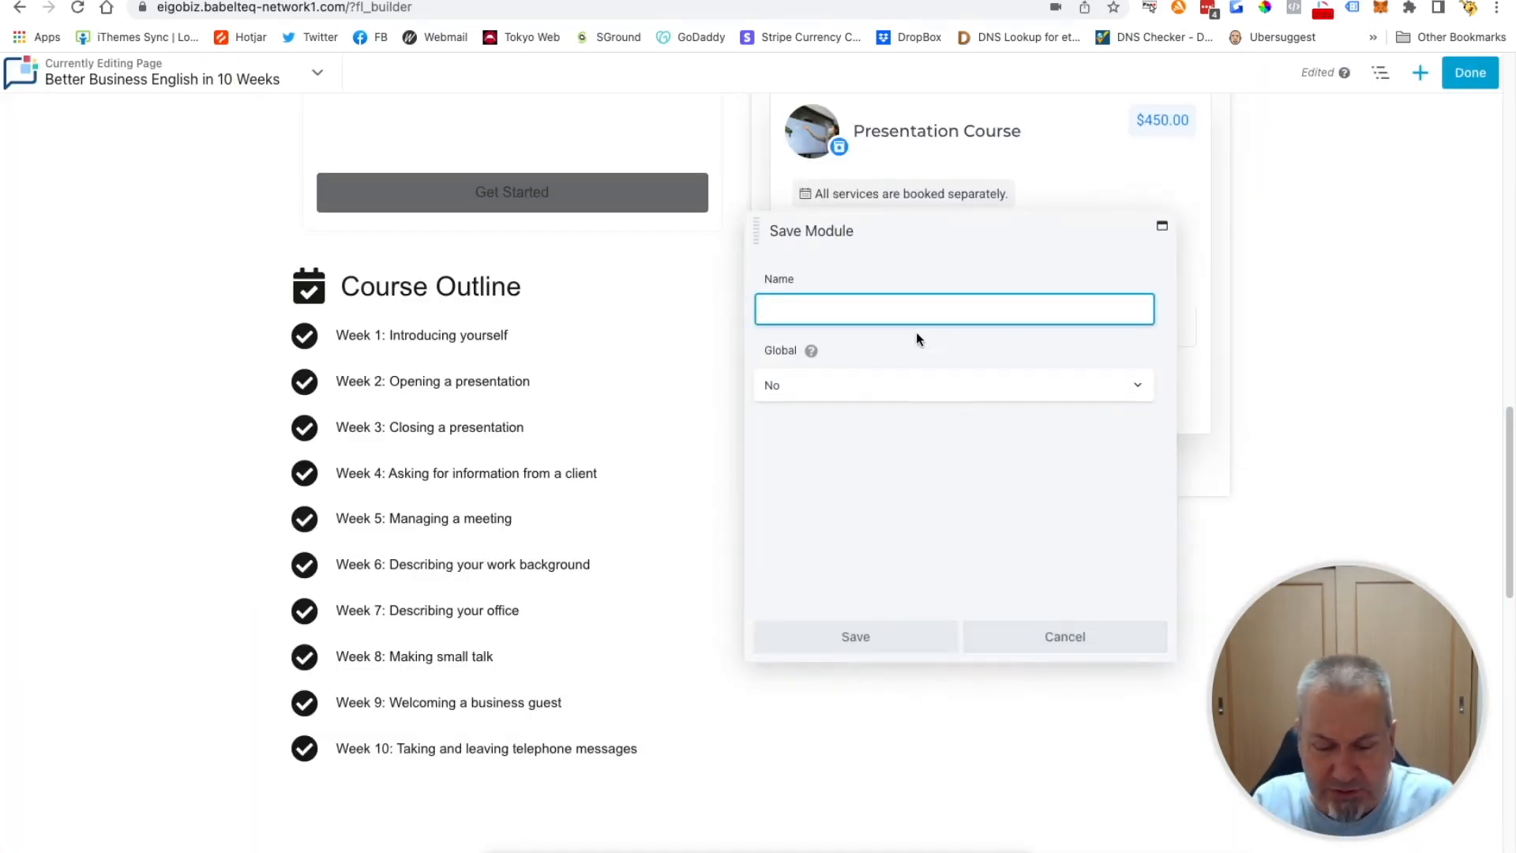
type("Cjourse Outline Heading")
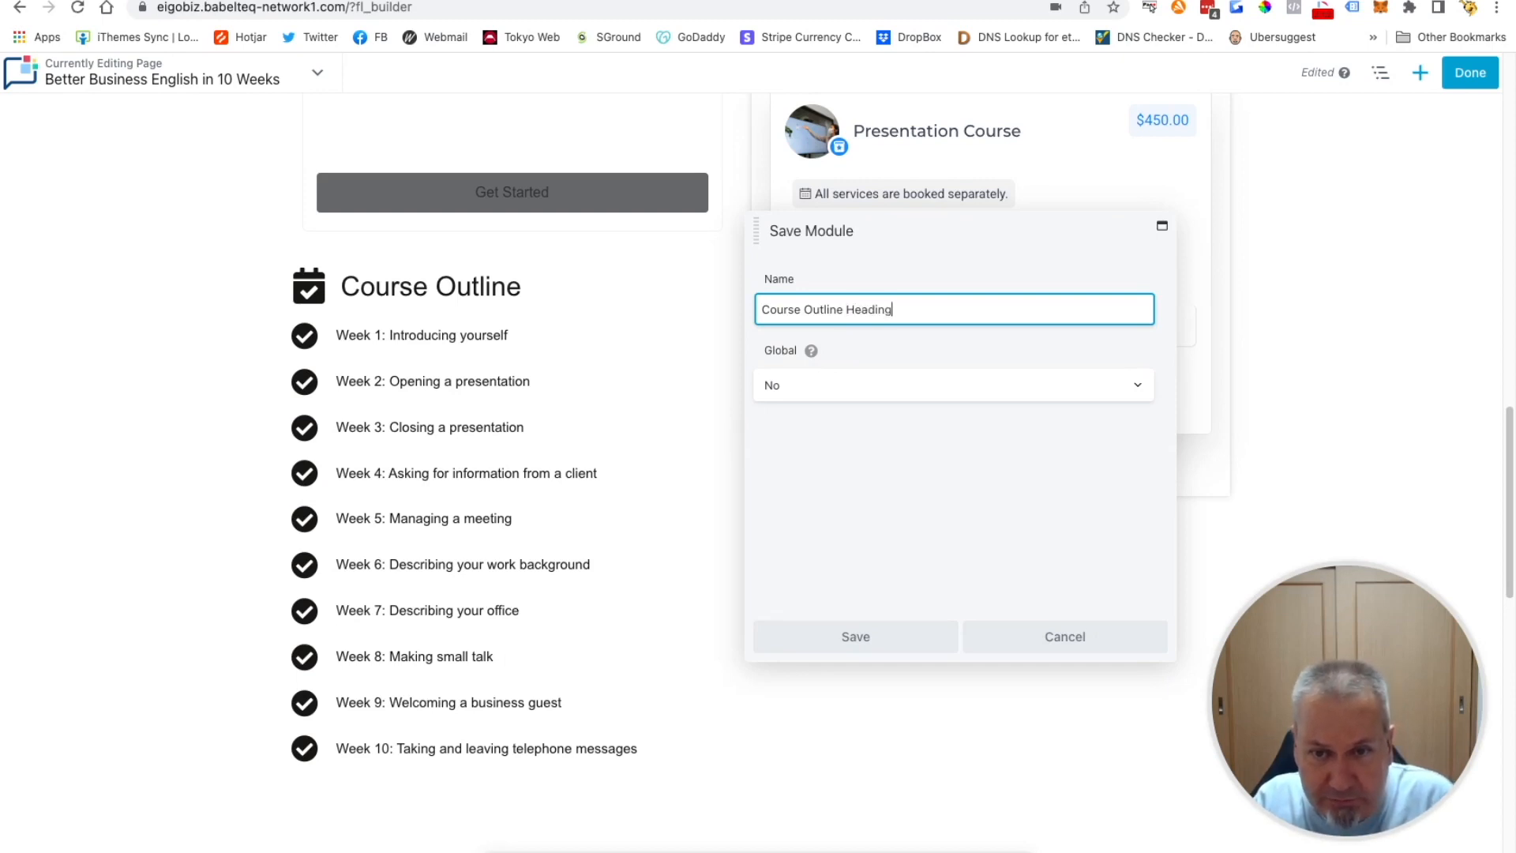
left_click(883, 641)
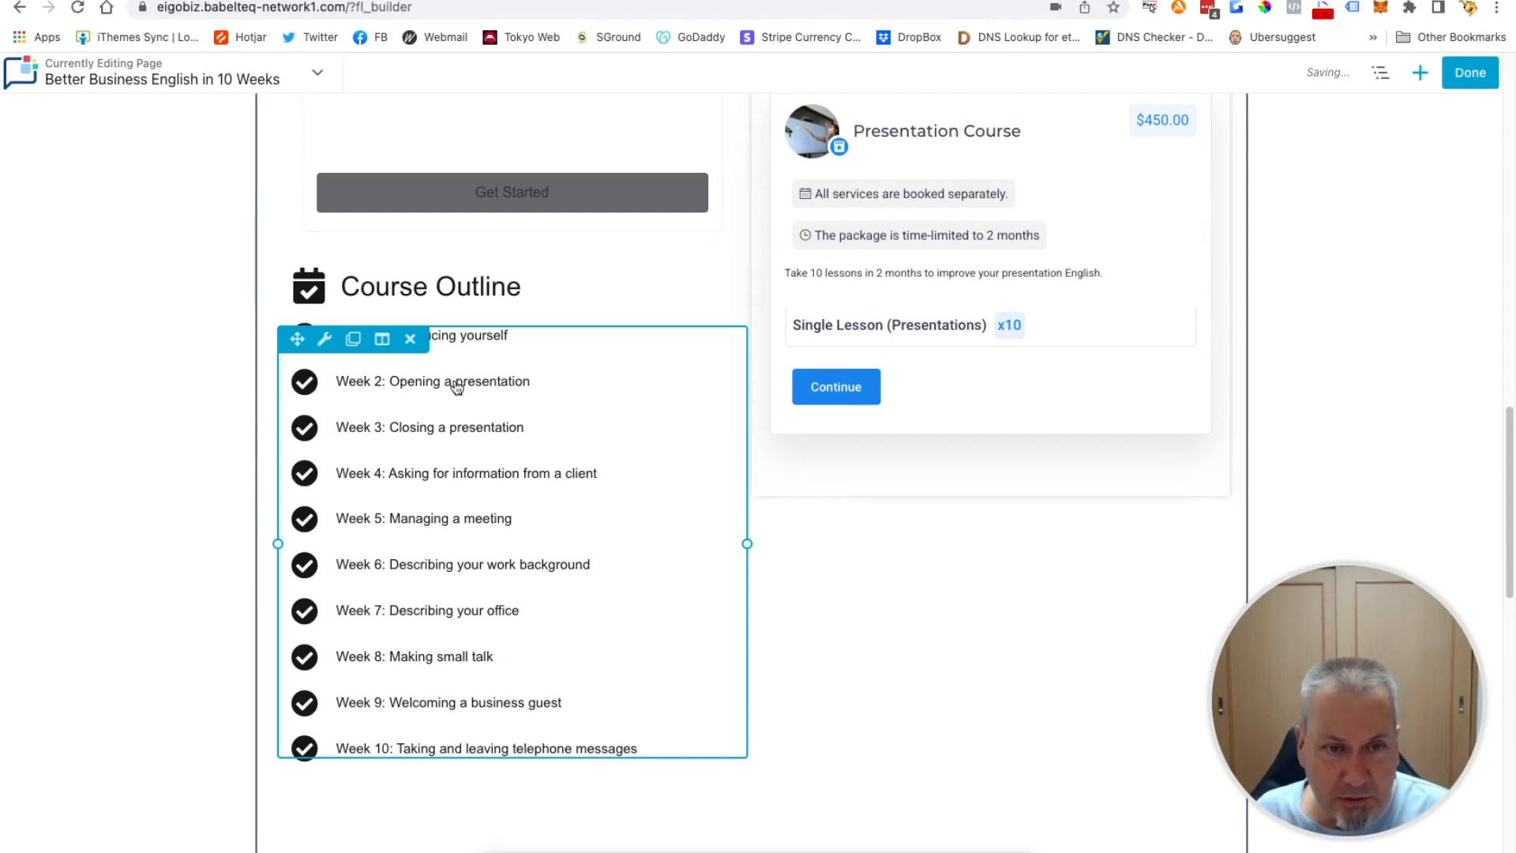
Save the ten-week lesson list as a reusable, non-global module named "Course Outline Detail"
left_click(512, 406)
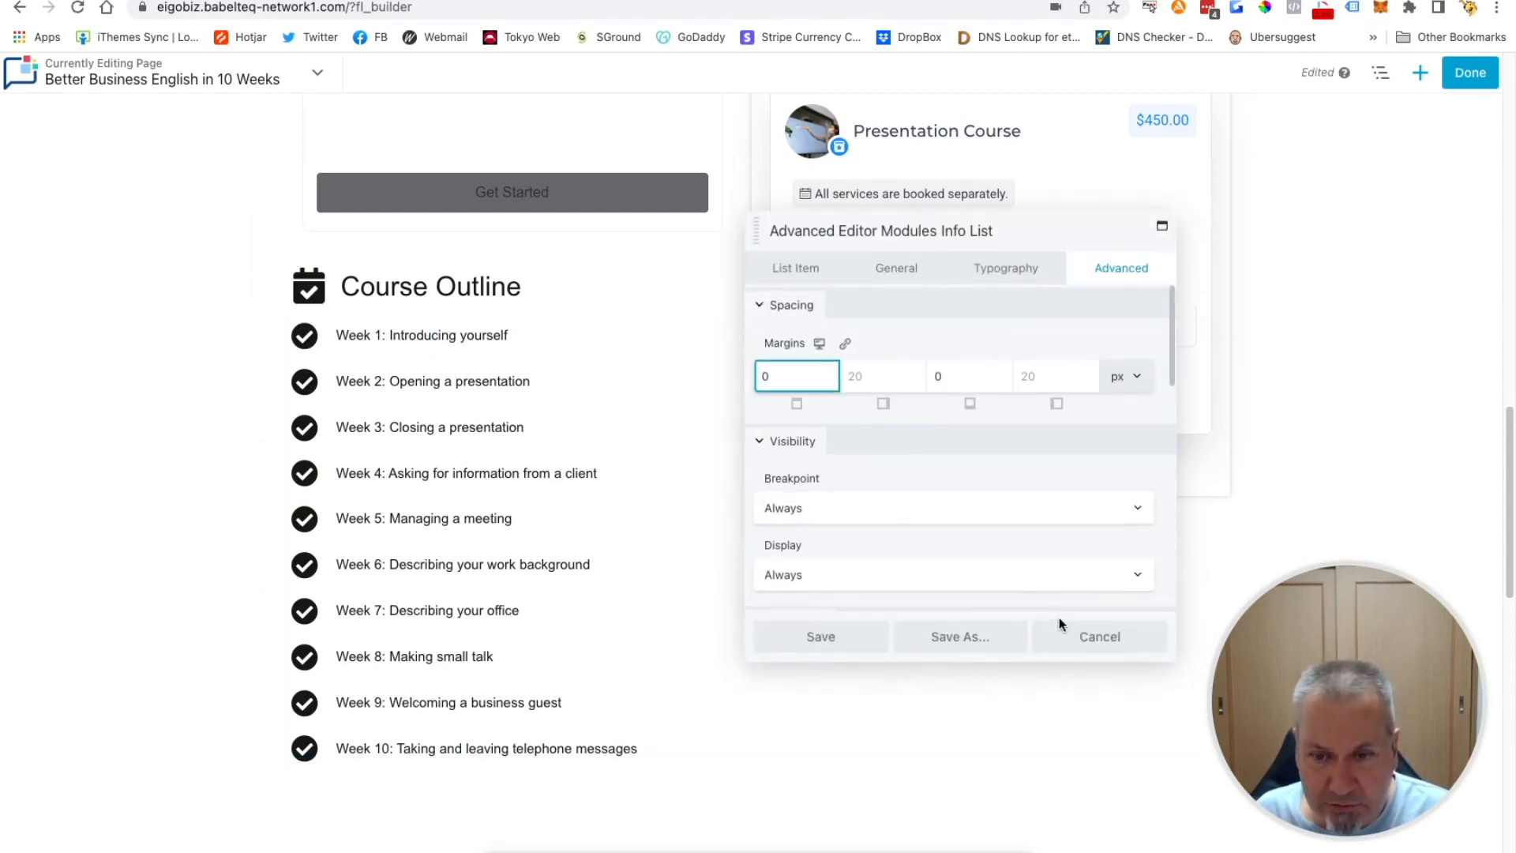
left_click(991, 634)
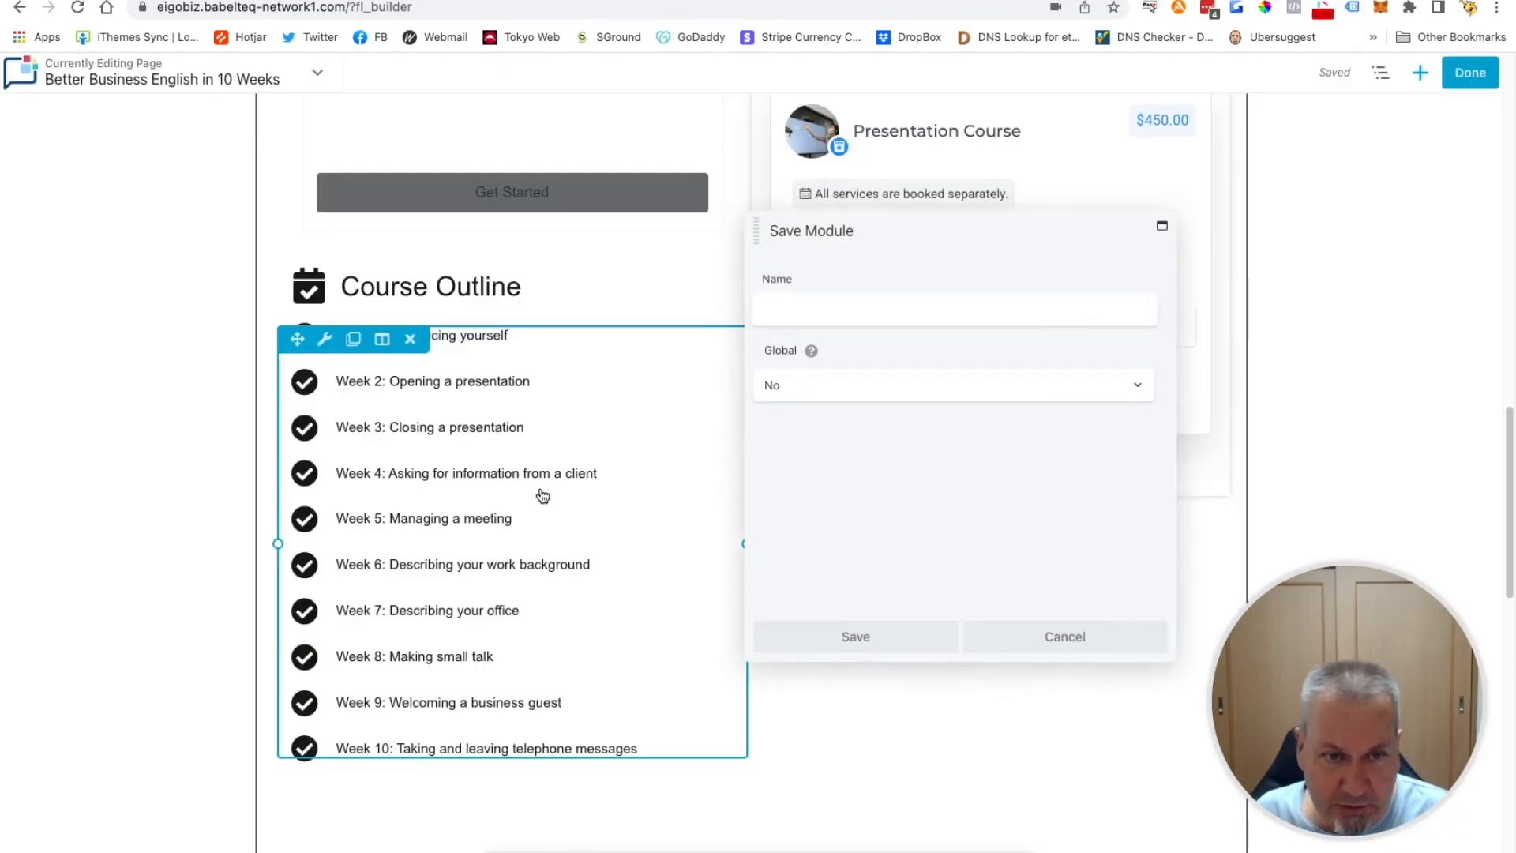
type("Cjou")
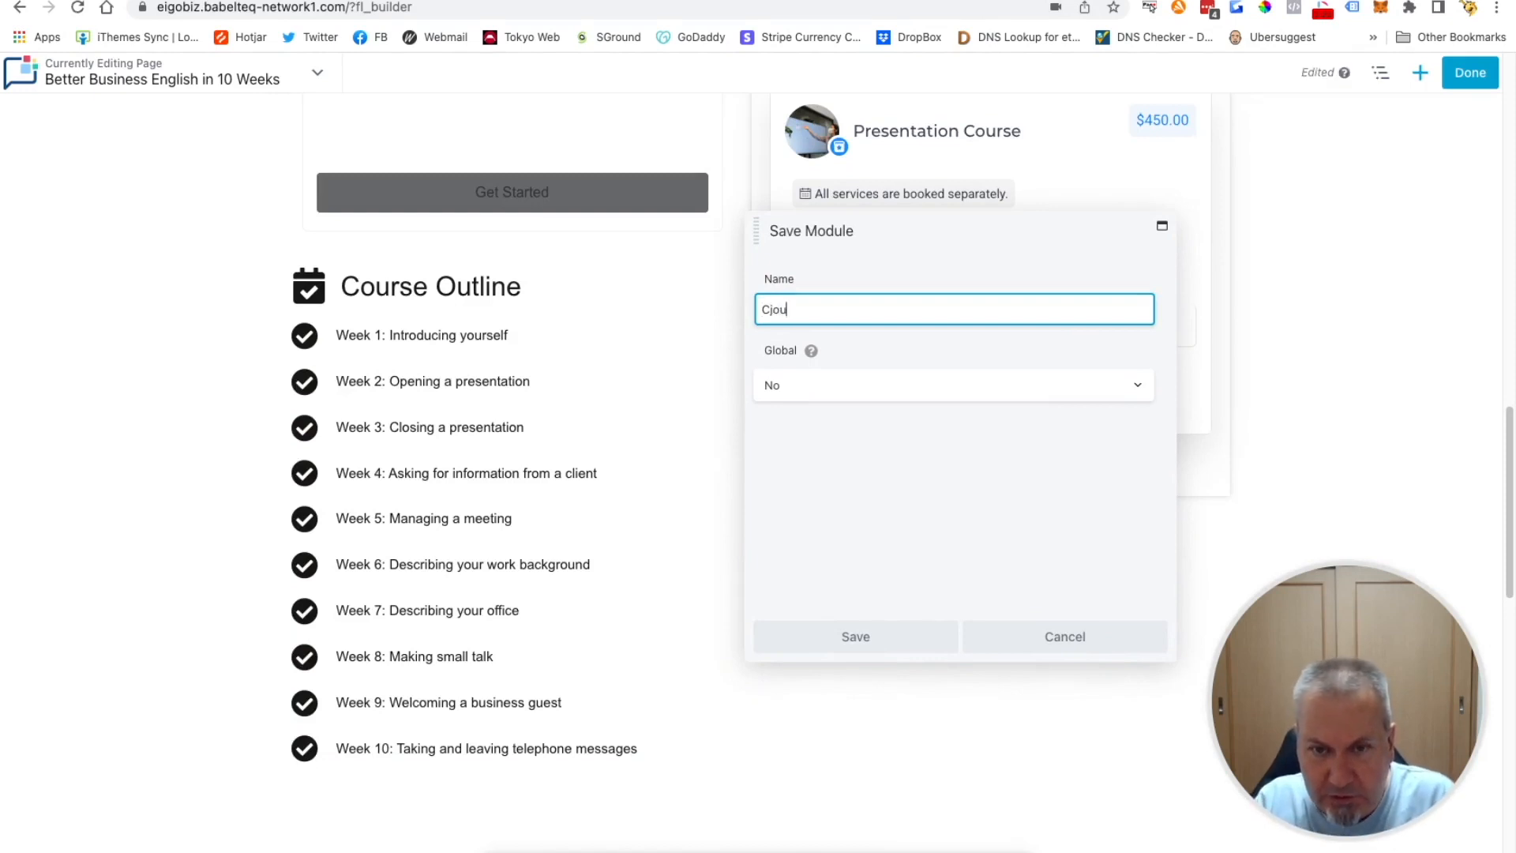
type("rse Outline ")
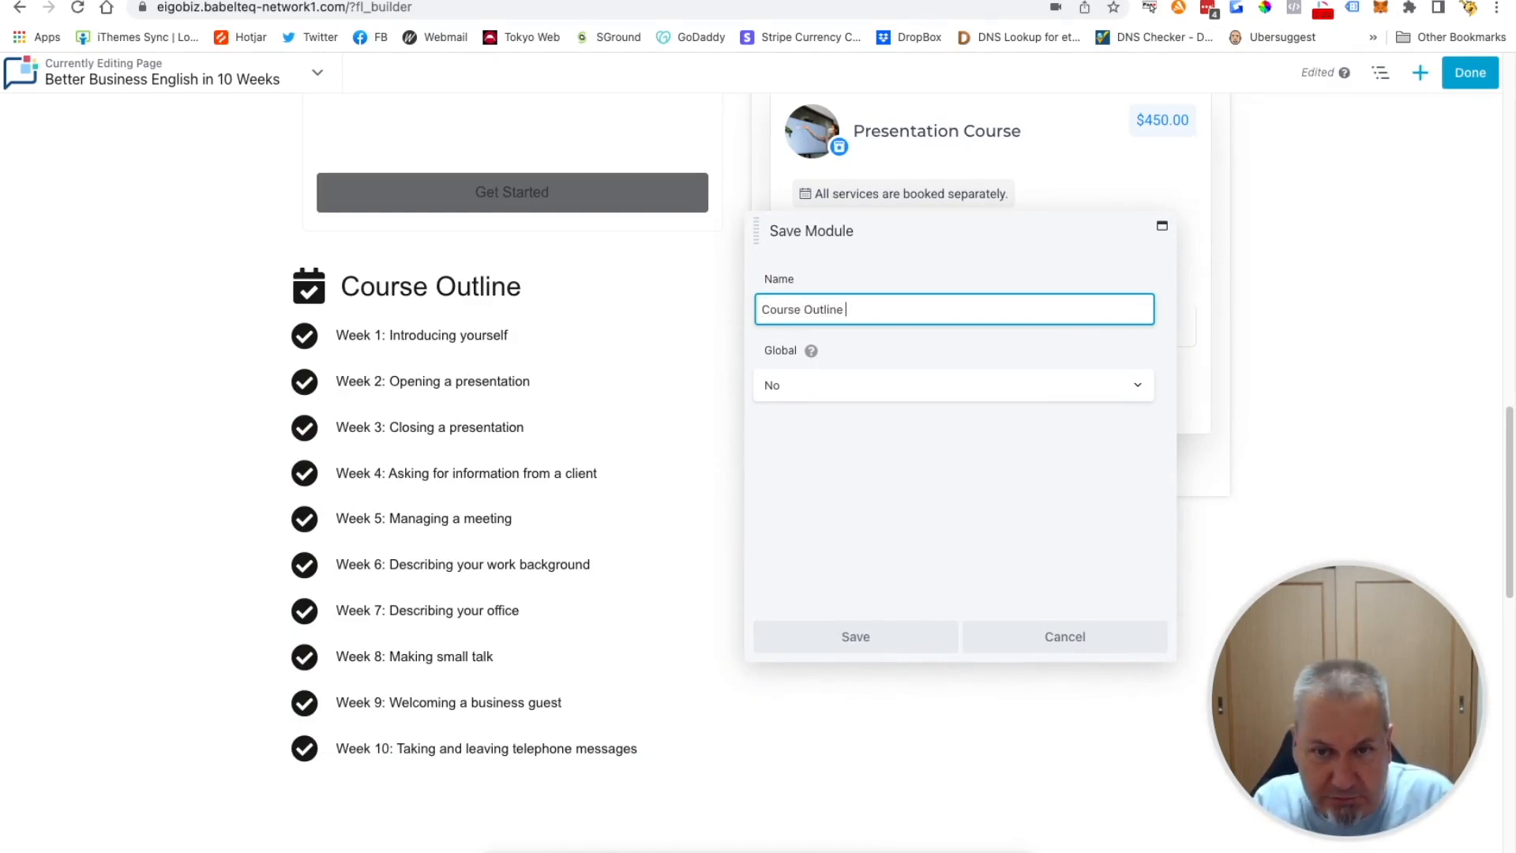
type("Detail")
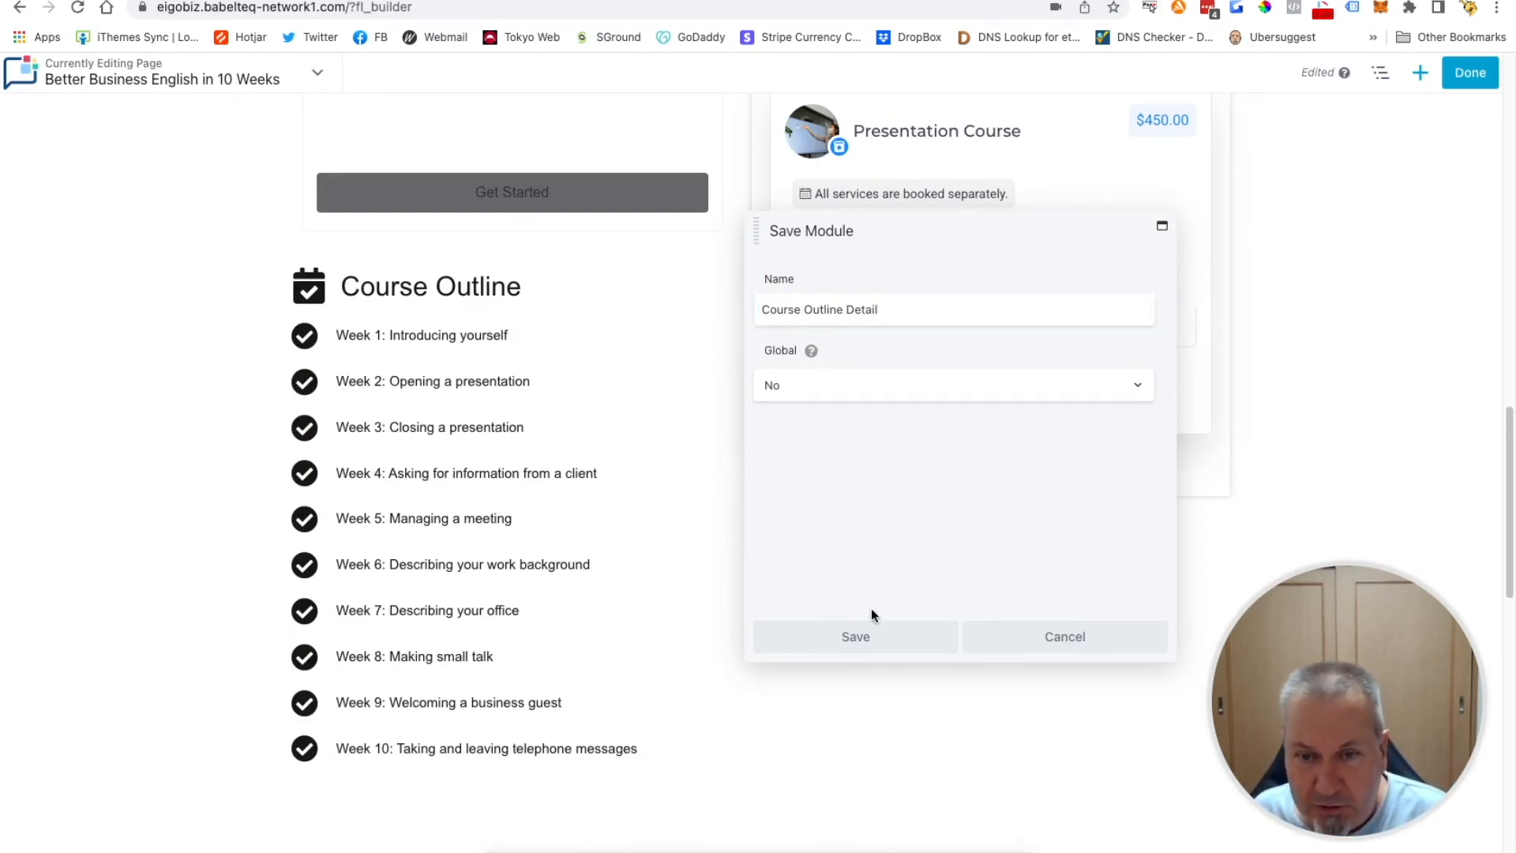
left_click(875, 640)
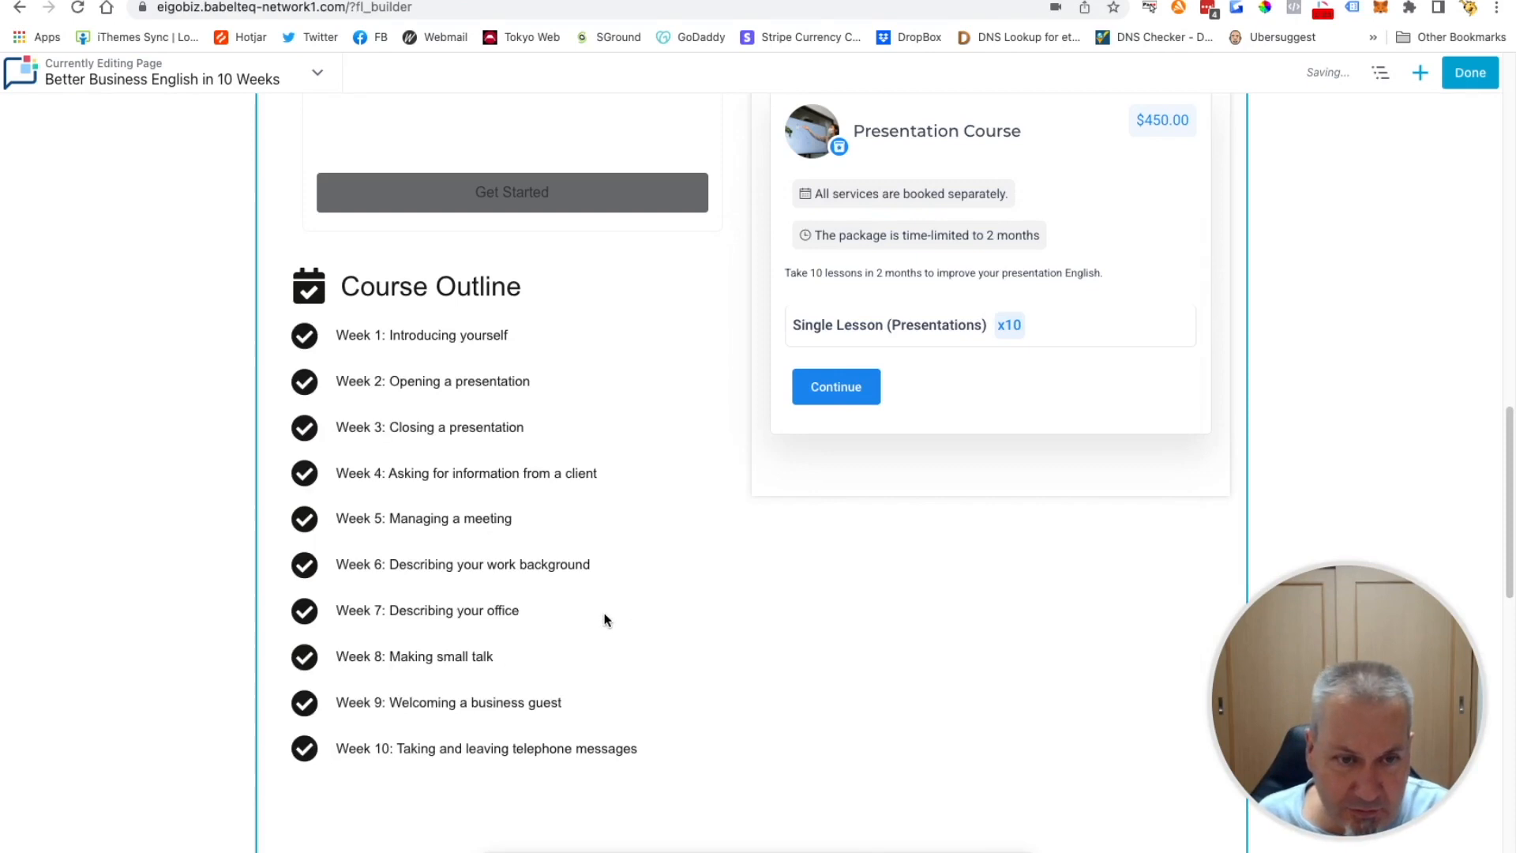
Check the saved modules for the Course Outline Heading and Course Outline Detail entries
scroll(605, 611, "up", 2)
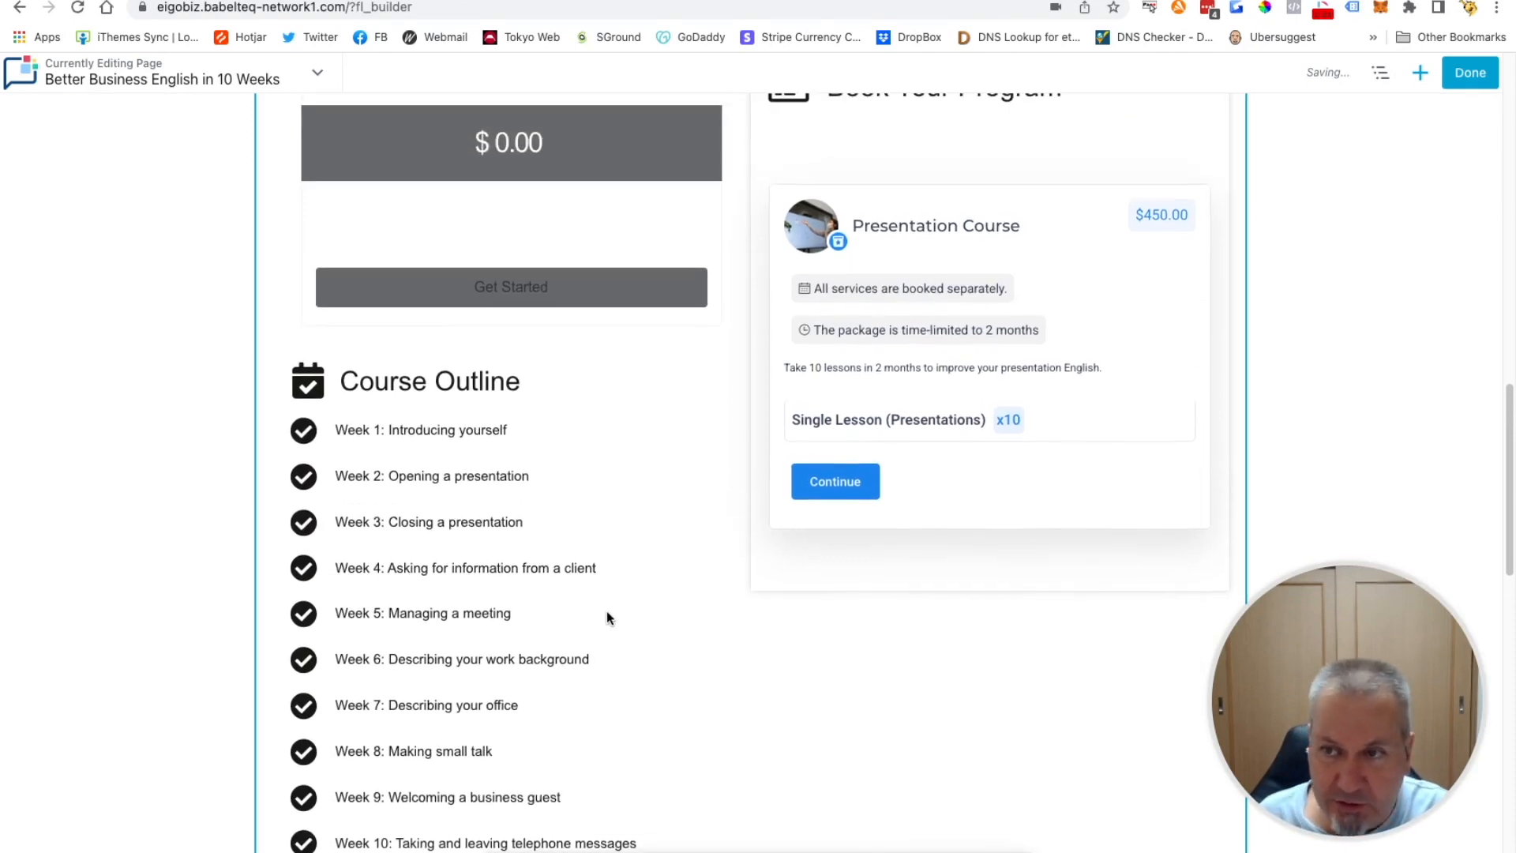
left_click(1419, 74)
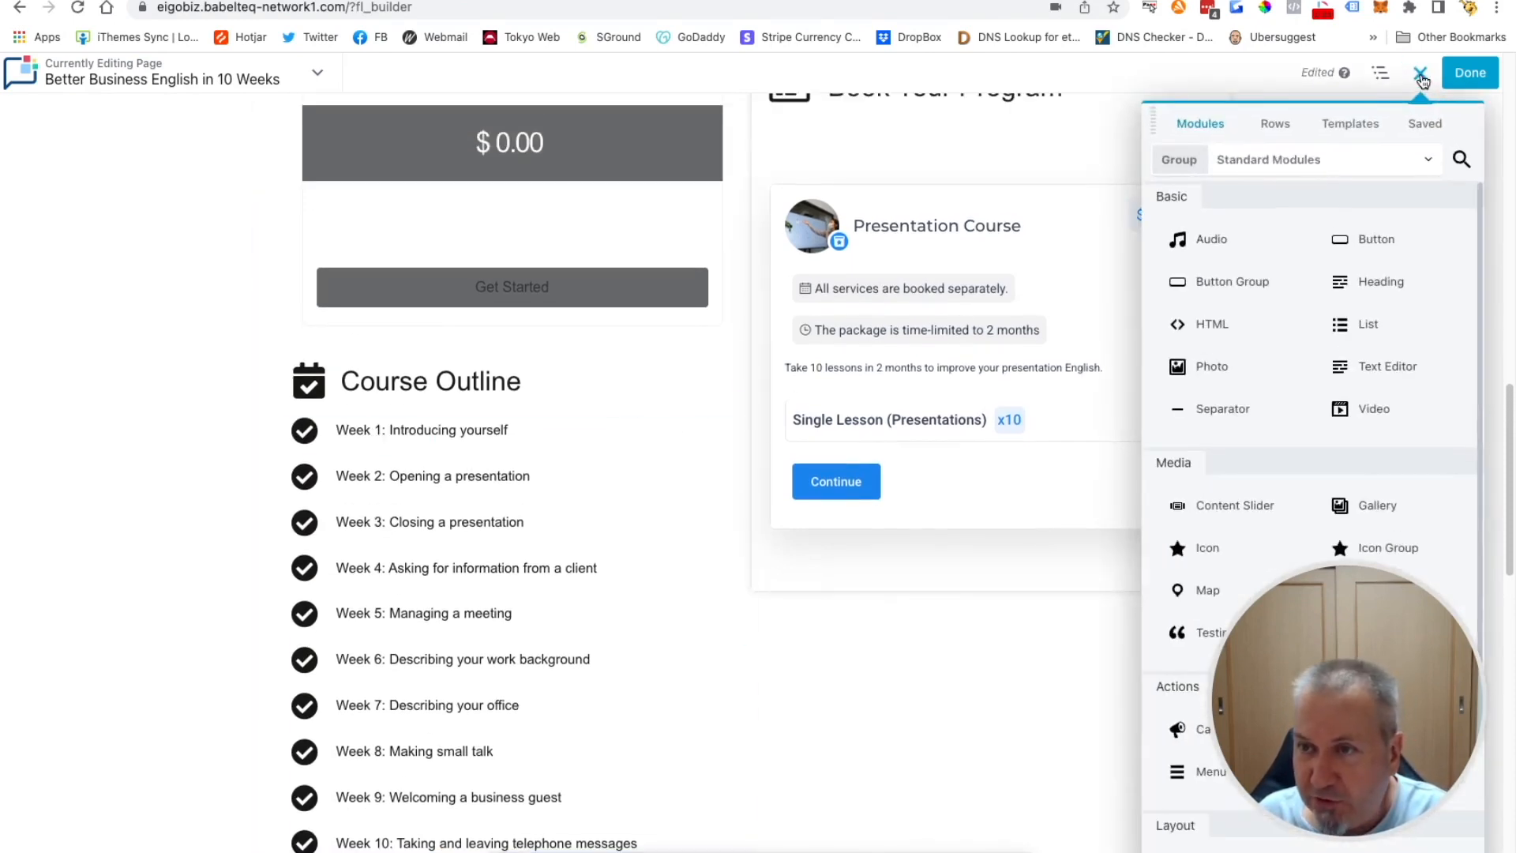
left_click(1426, 125)
scroll(1280, 275, "down", 3)
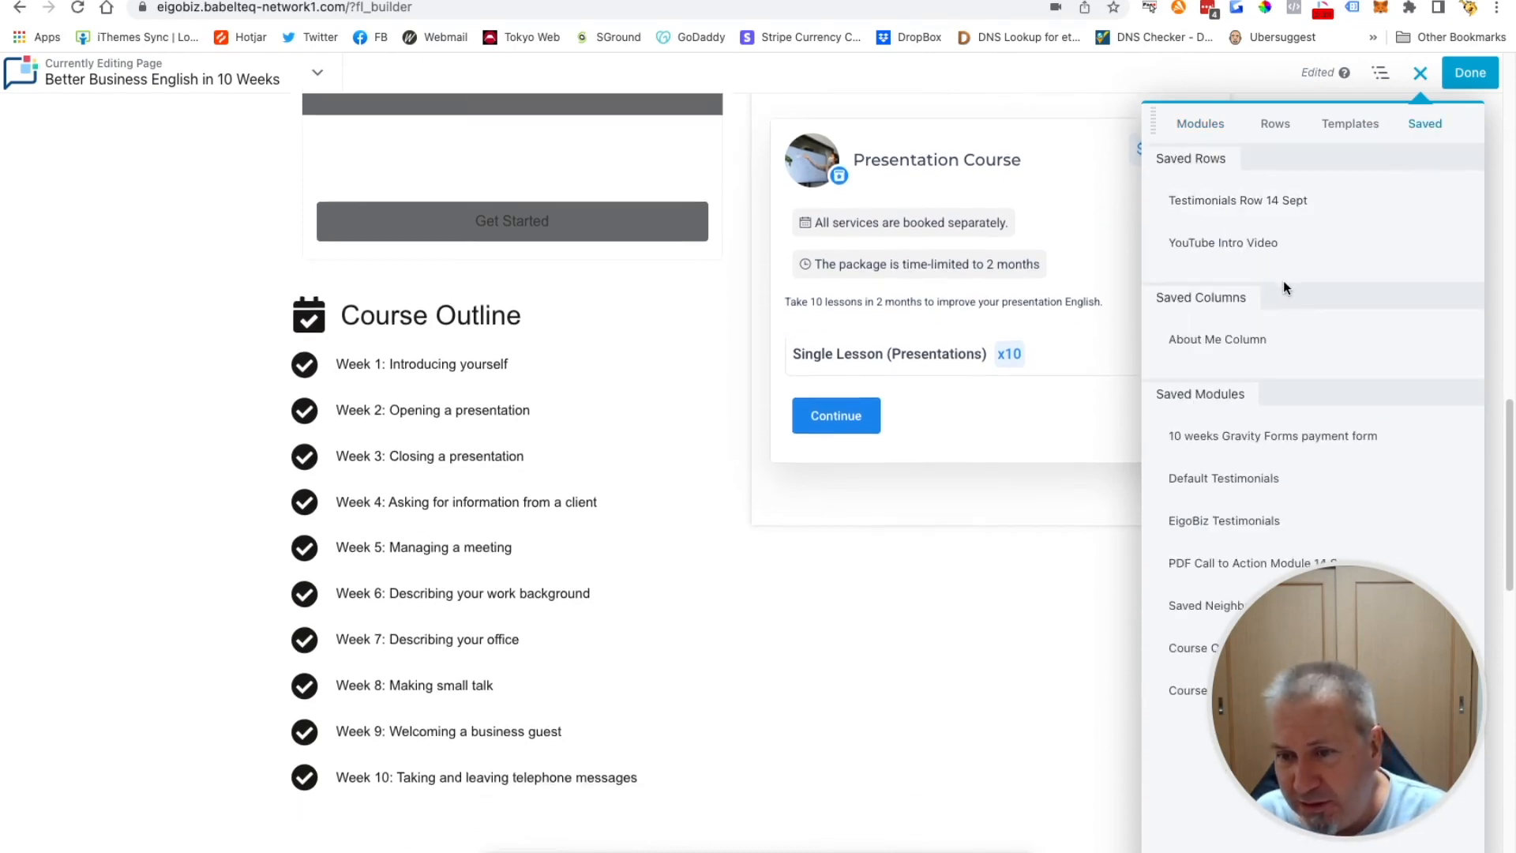
left_click_drag(1343, 648, 992, 663)
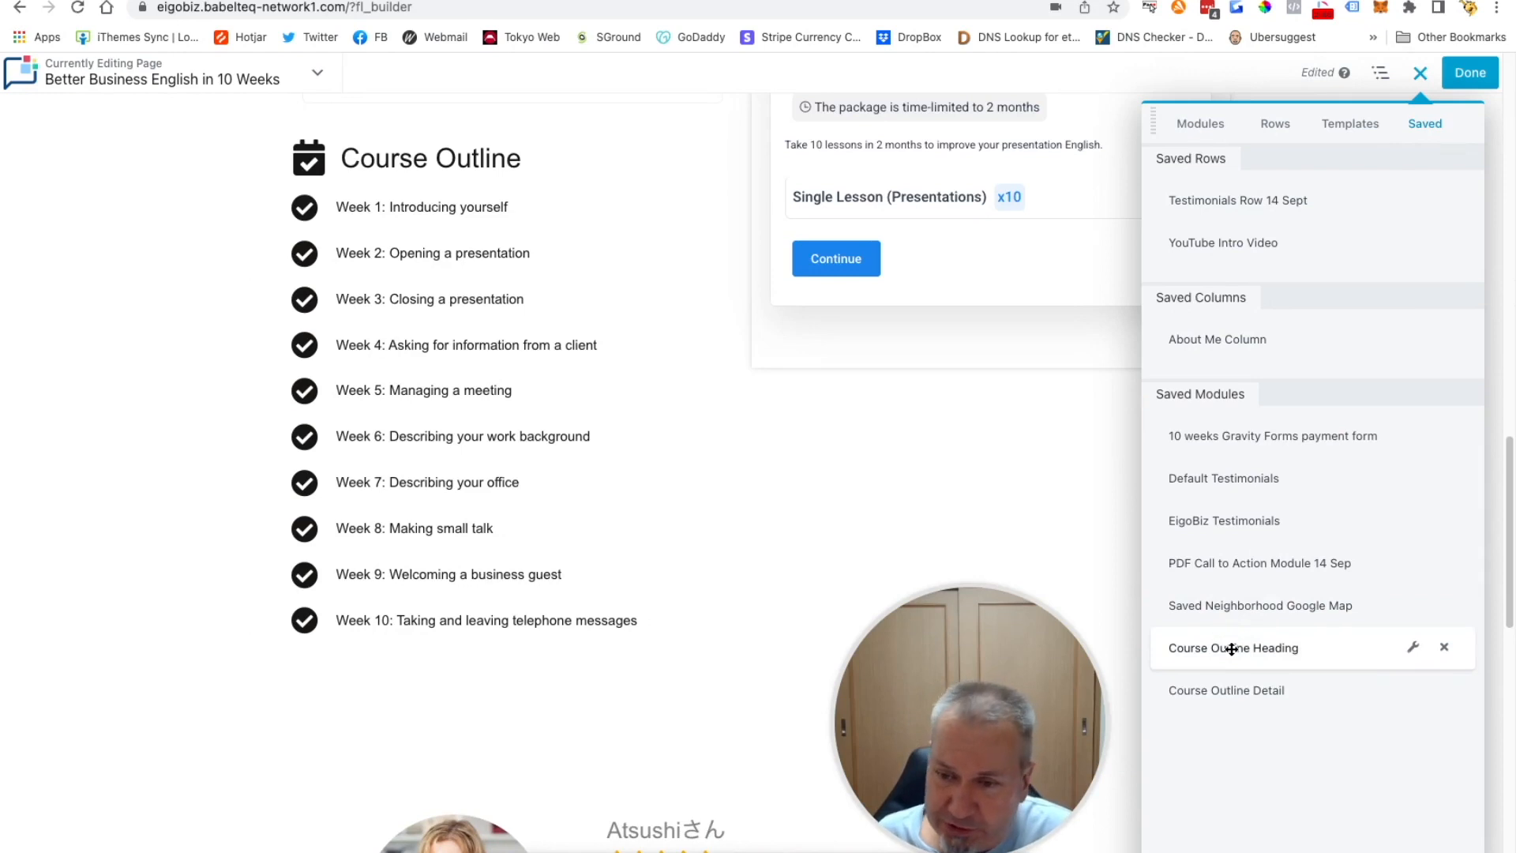
Try placing the saved Course Outline Heading module below the Week 10 lesson, and delete that copy
left_click_drag(1252, 648, 414, 570)
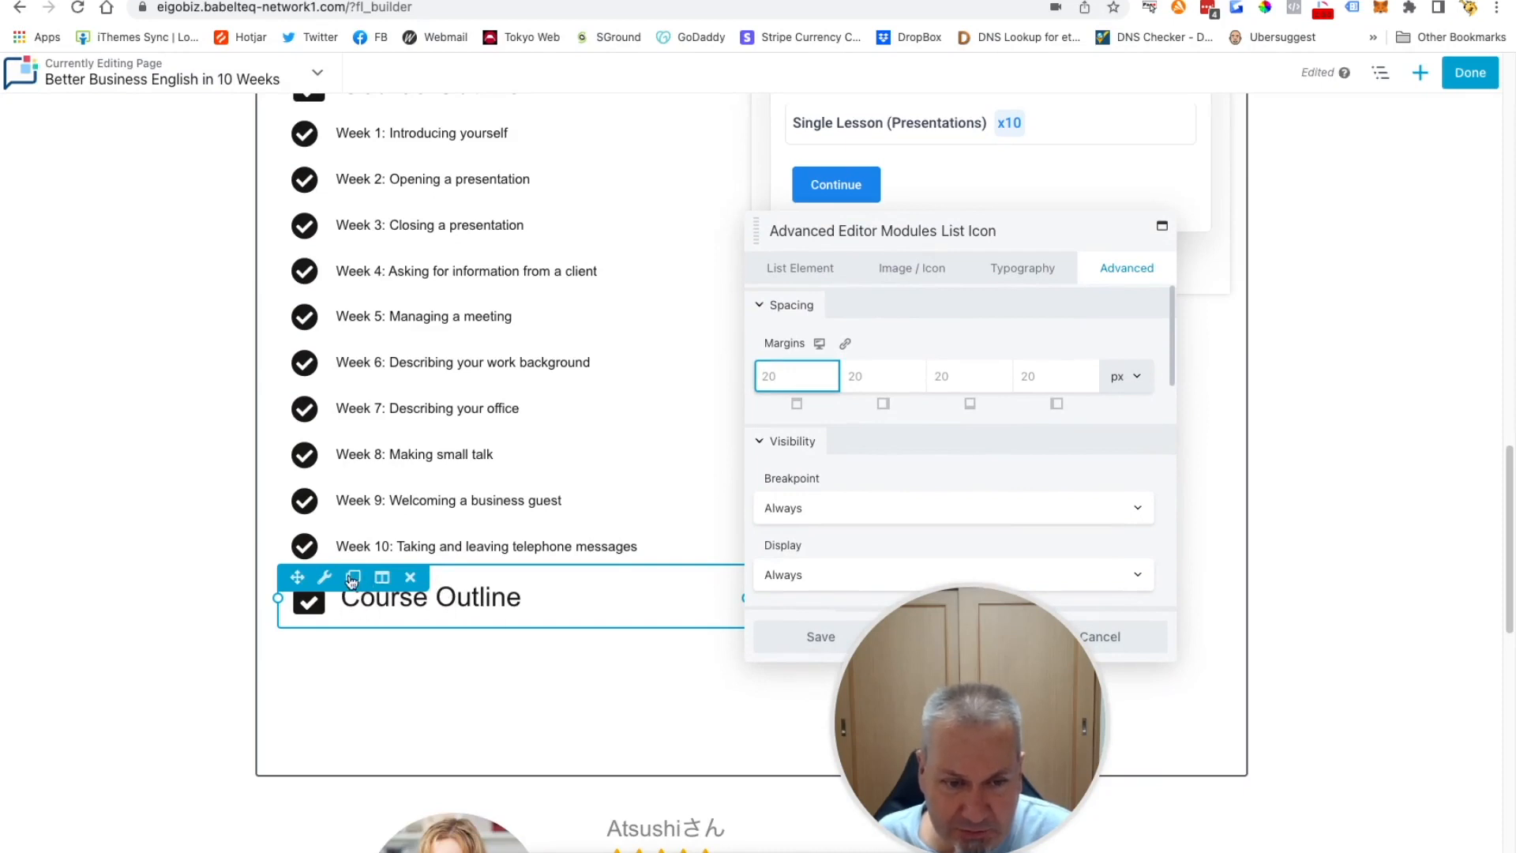
left_click(410, 577)
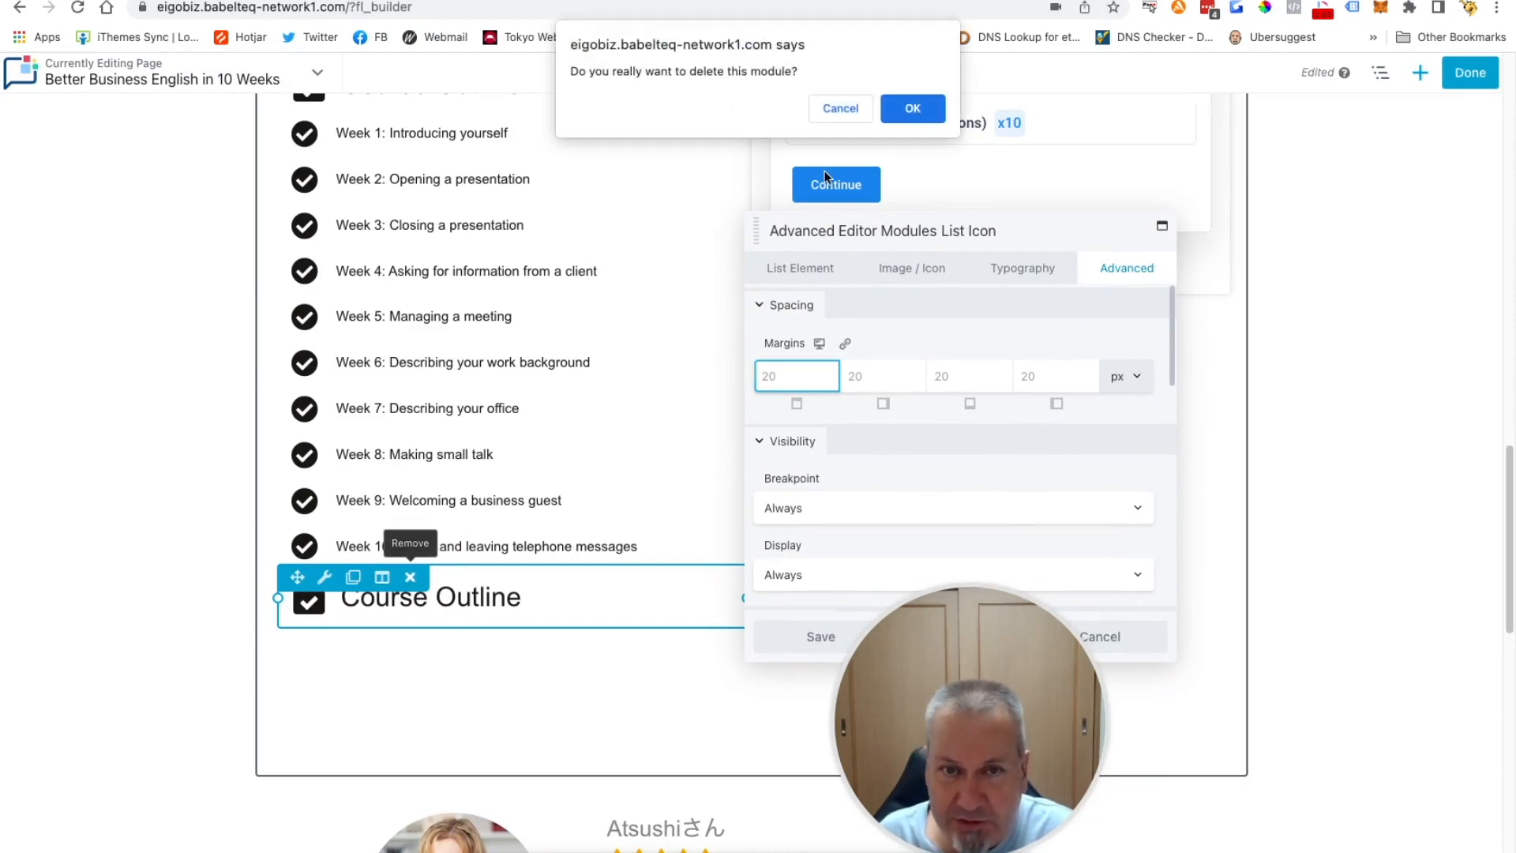
left_click(910, 109)
Delete the original Course Outline heading and the ten-week lesson list below the pricing table
scroll(1334, 356, "up", 8)
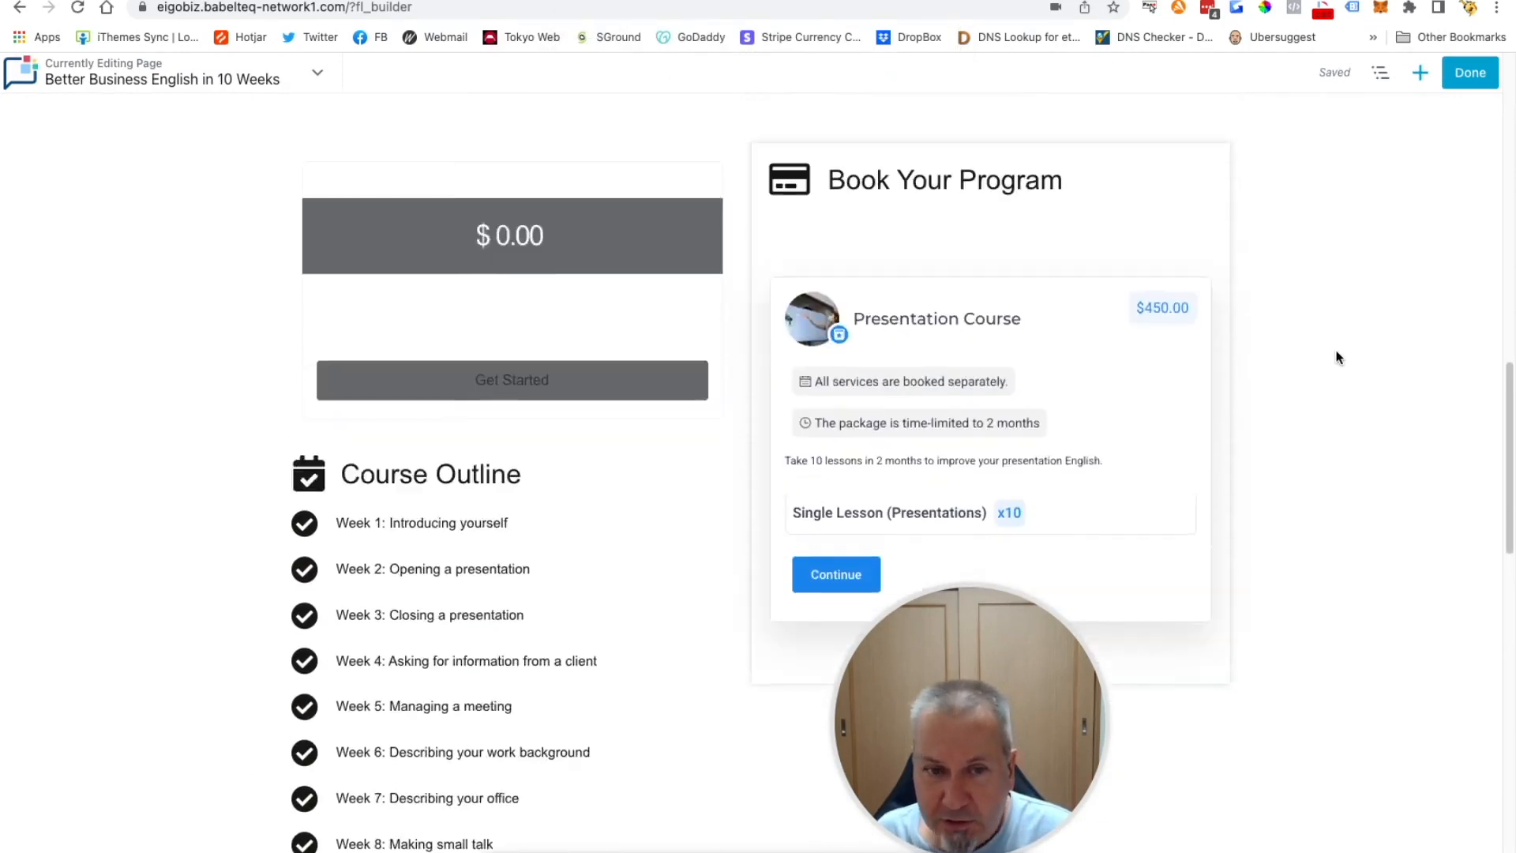
scroll(1323, 365, "down", 5)
mouse_move(353, 315)
scroll(353, 315, "down", 1)
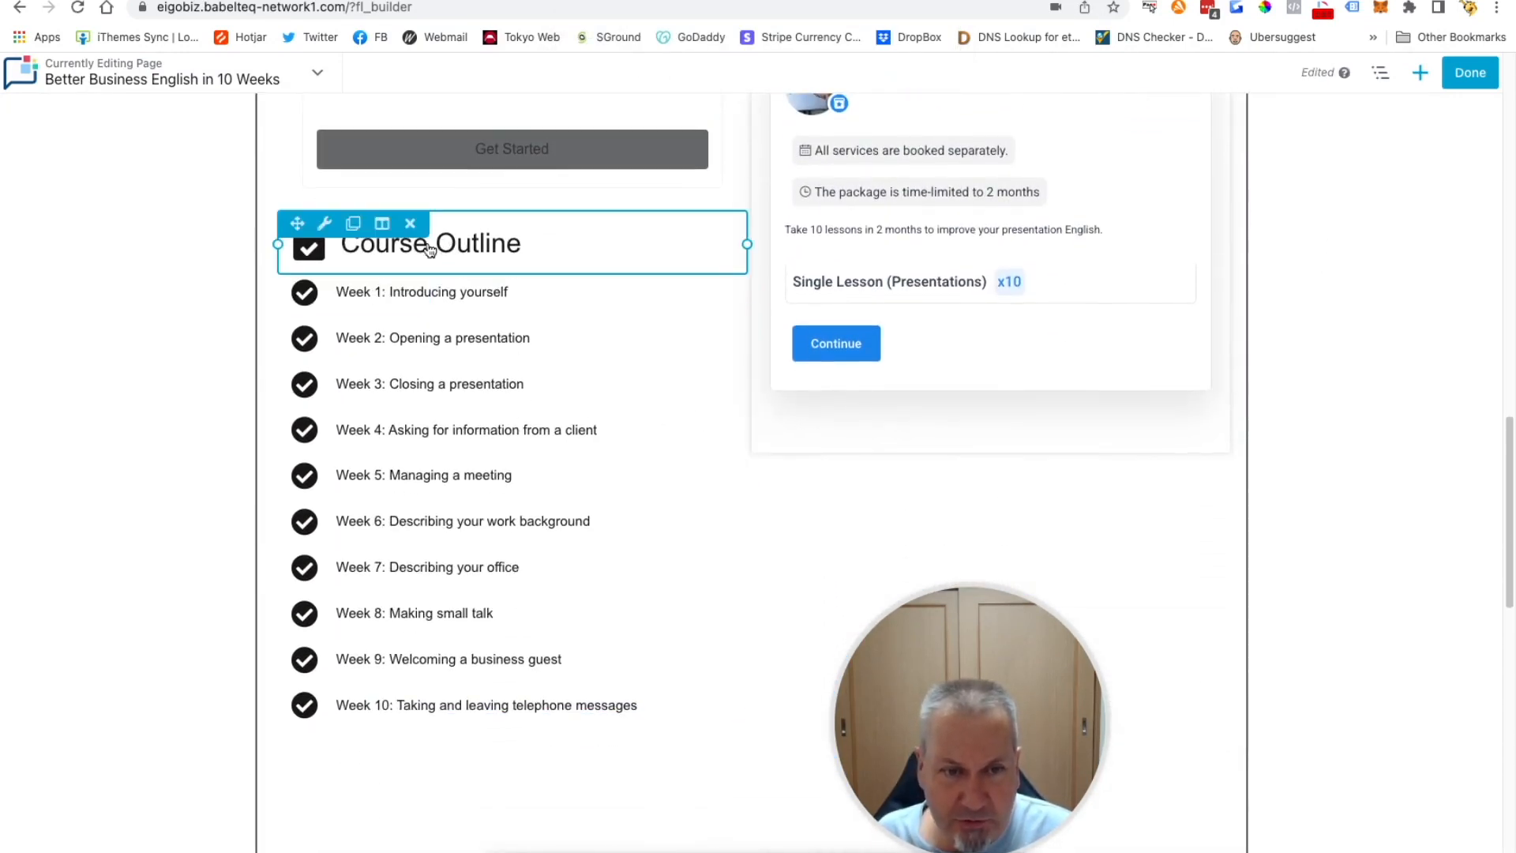
left_click(417, 225)
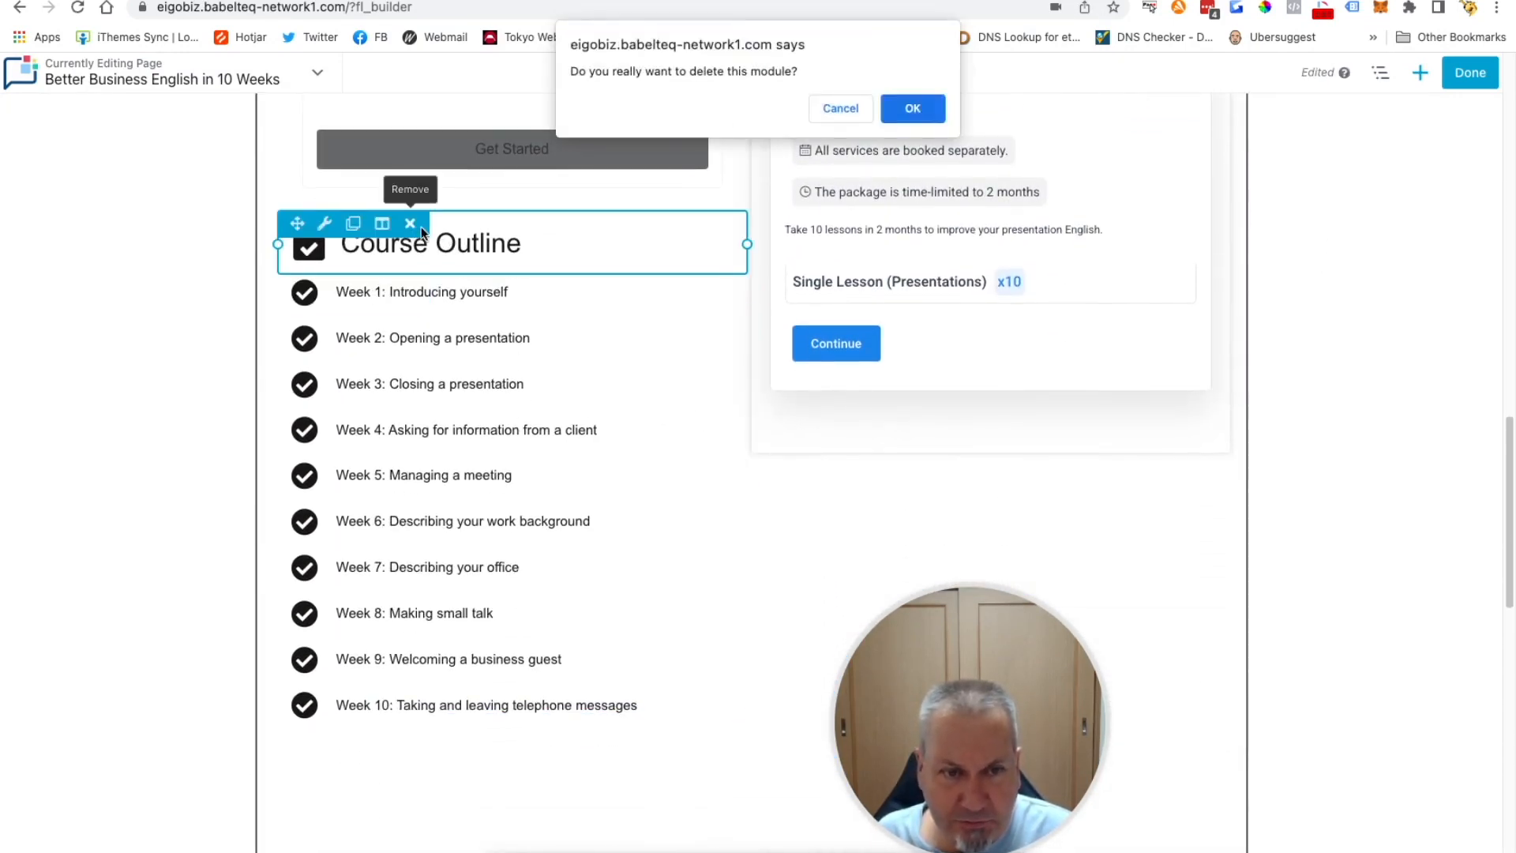
left_click(912, 110)
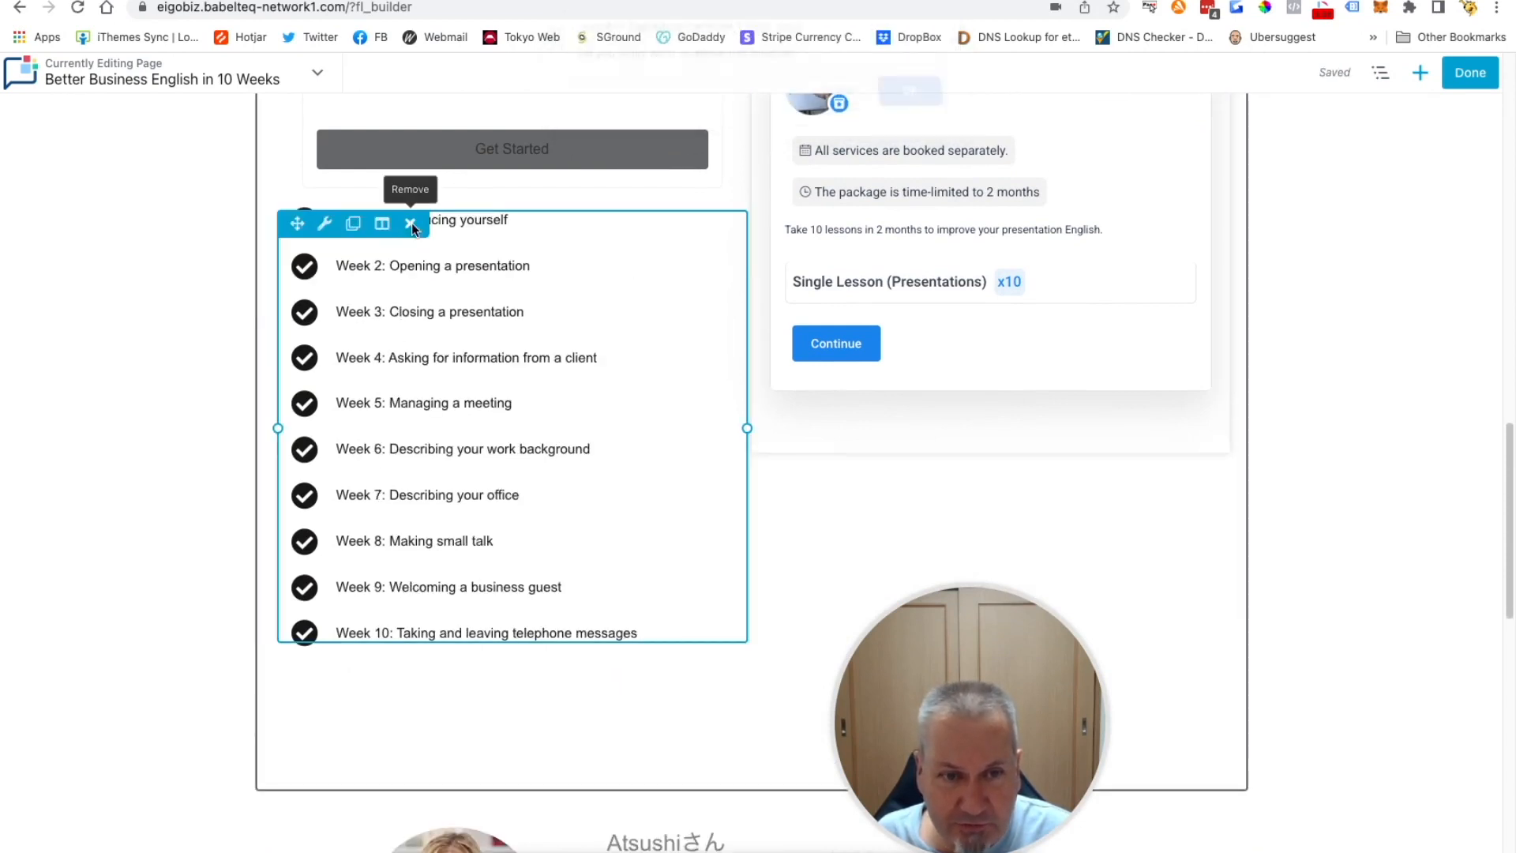
left_click(410, 227)
left_click(924, 107)
Edit the first box of the pricing table and give it the title "Speaking Course"
scroll(662, 377, "up", 6)
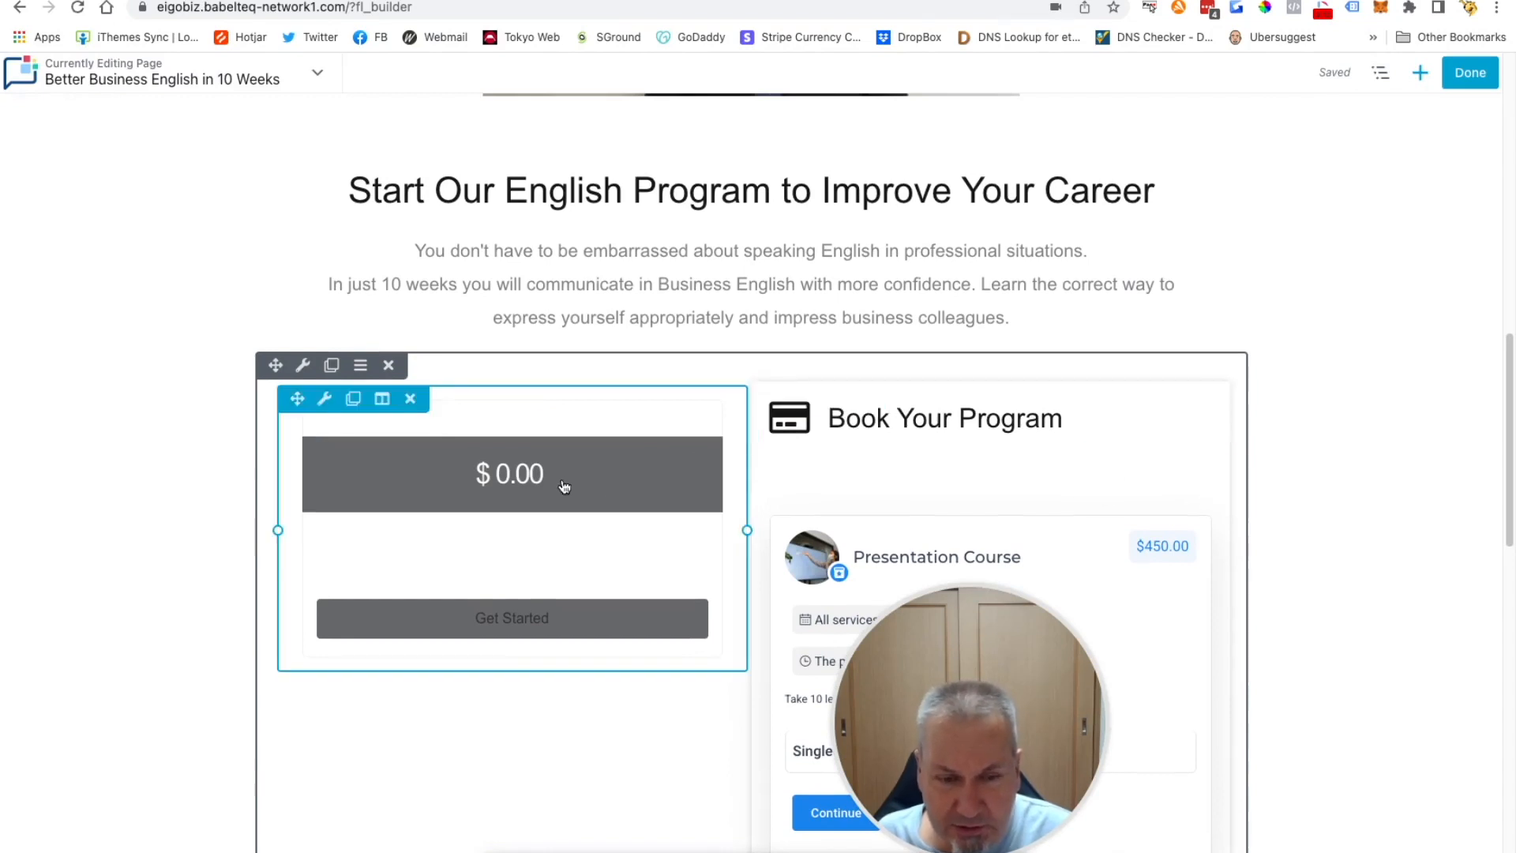
scroll(557, 494, "down", 1)
scroll(640, 463, "down", 1)
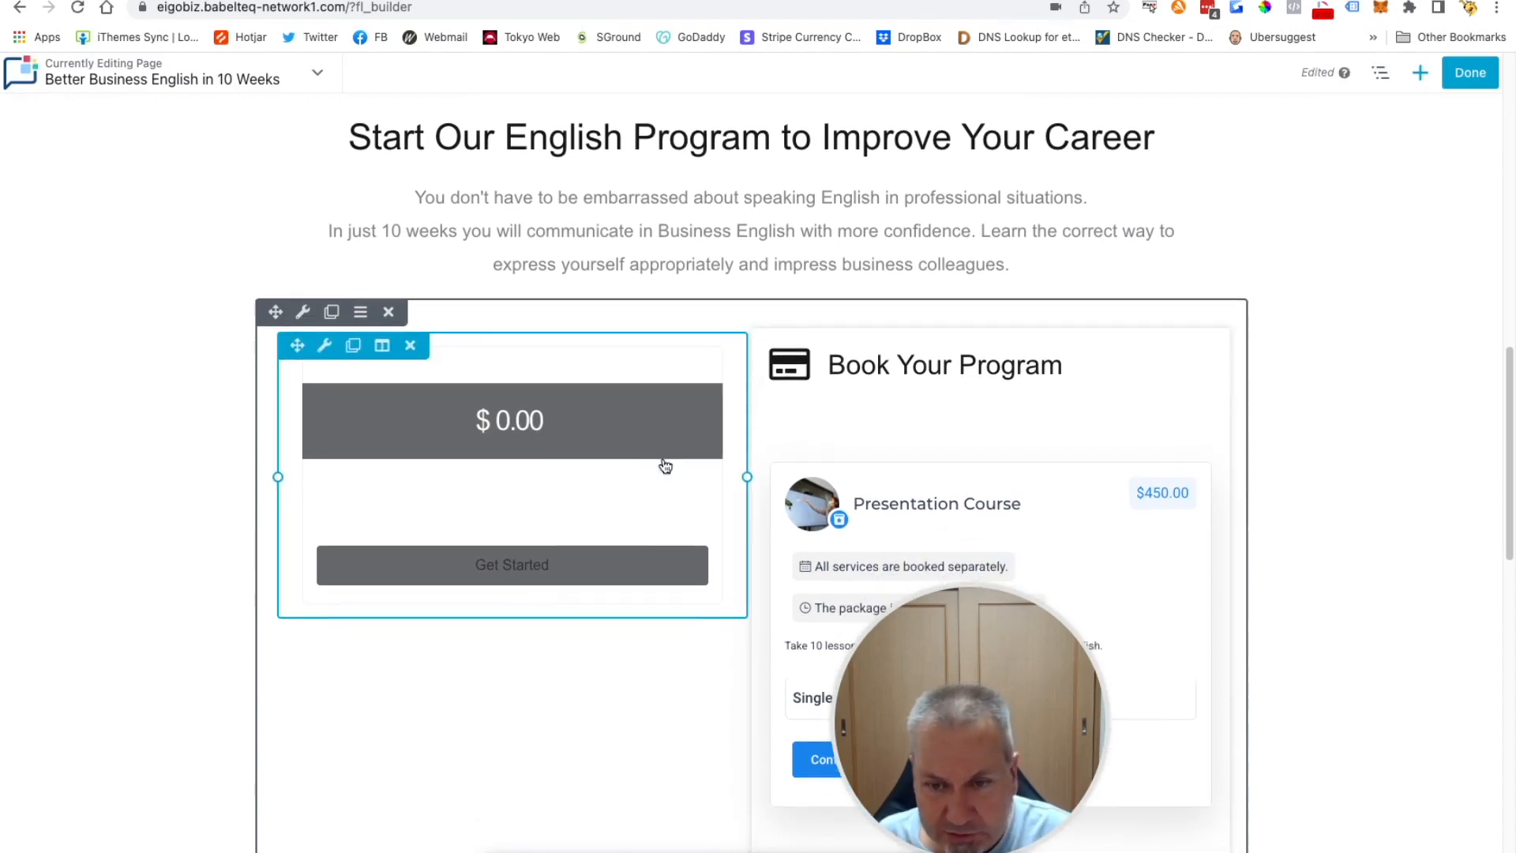
left_click(616, 424)
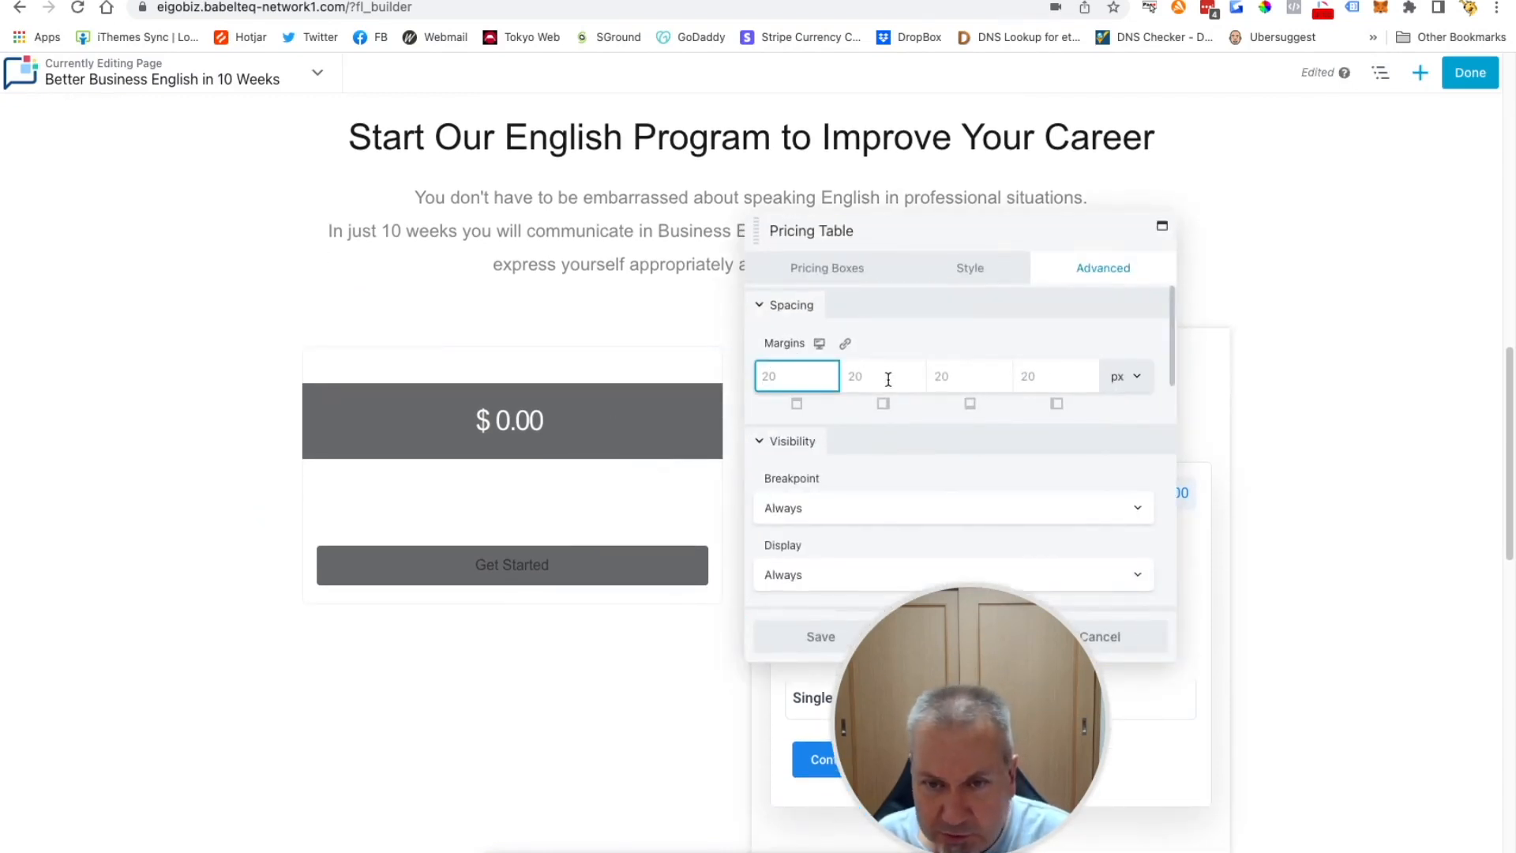
left_click_drag(973, 660, 1370, 632)
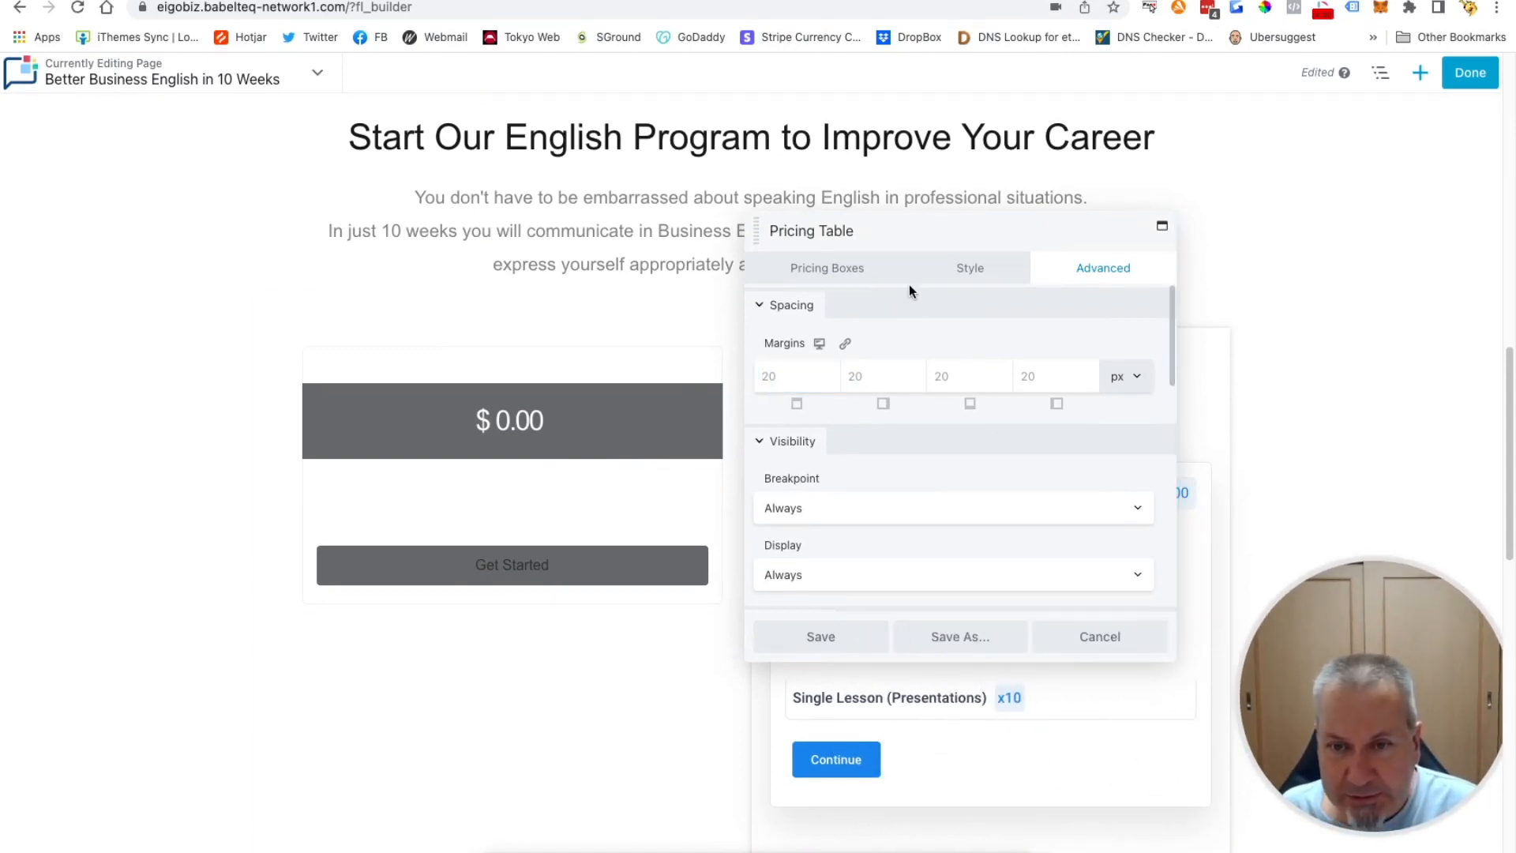
left_click(821, 272)
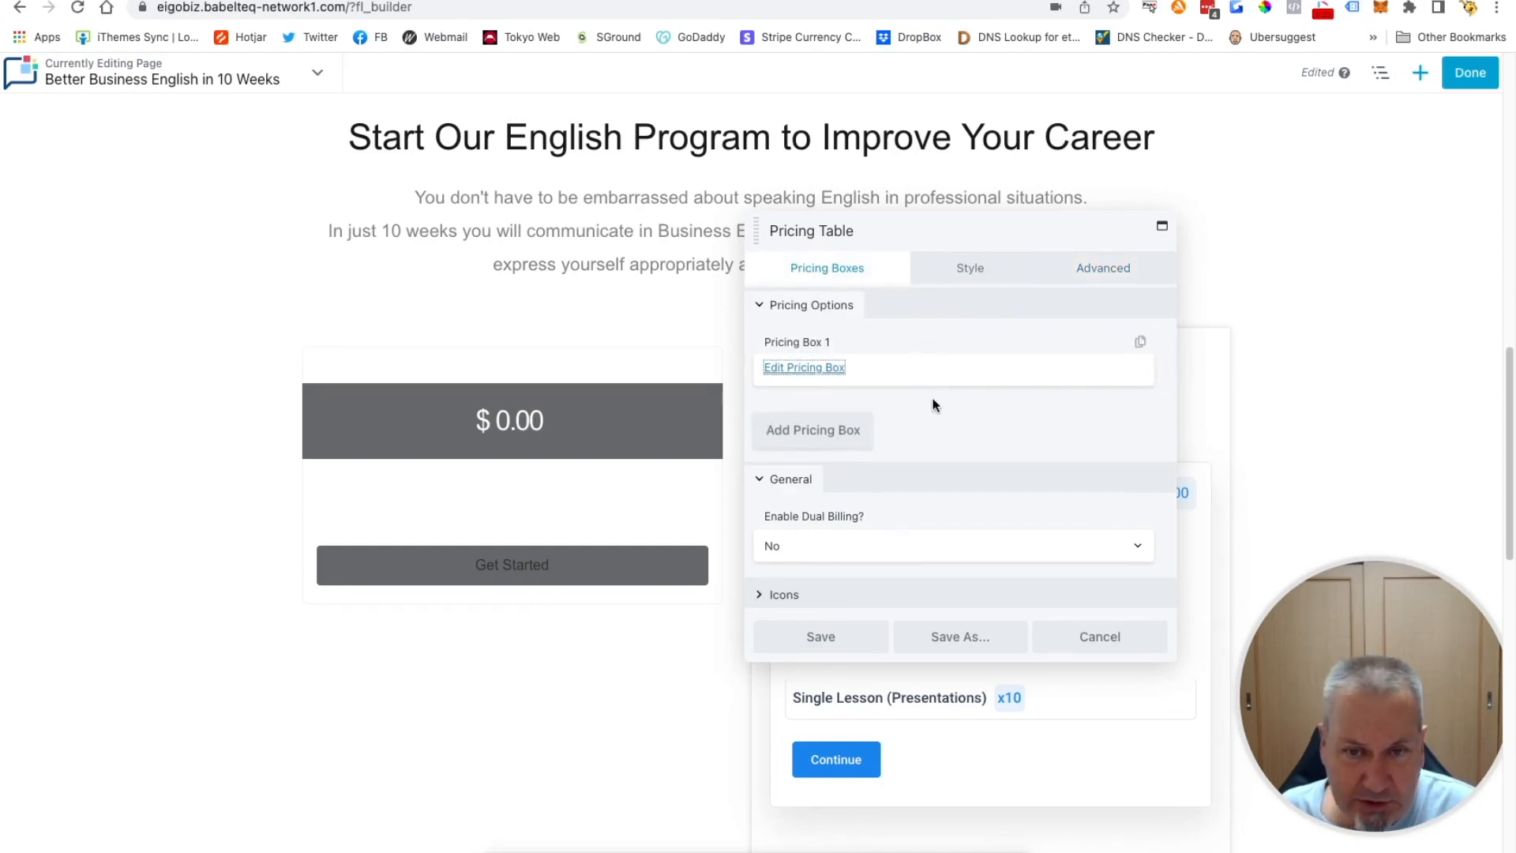
scroll(939, 420, "down", 1)
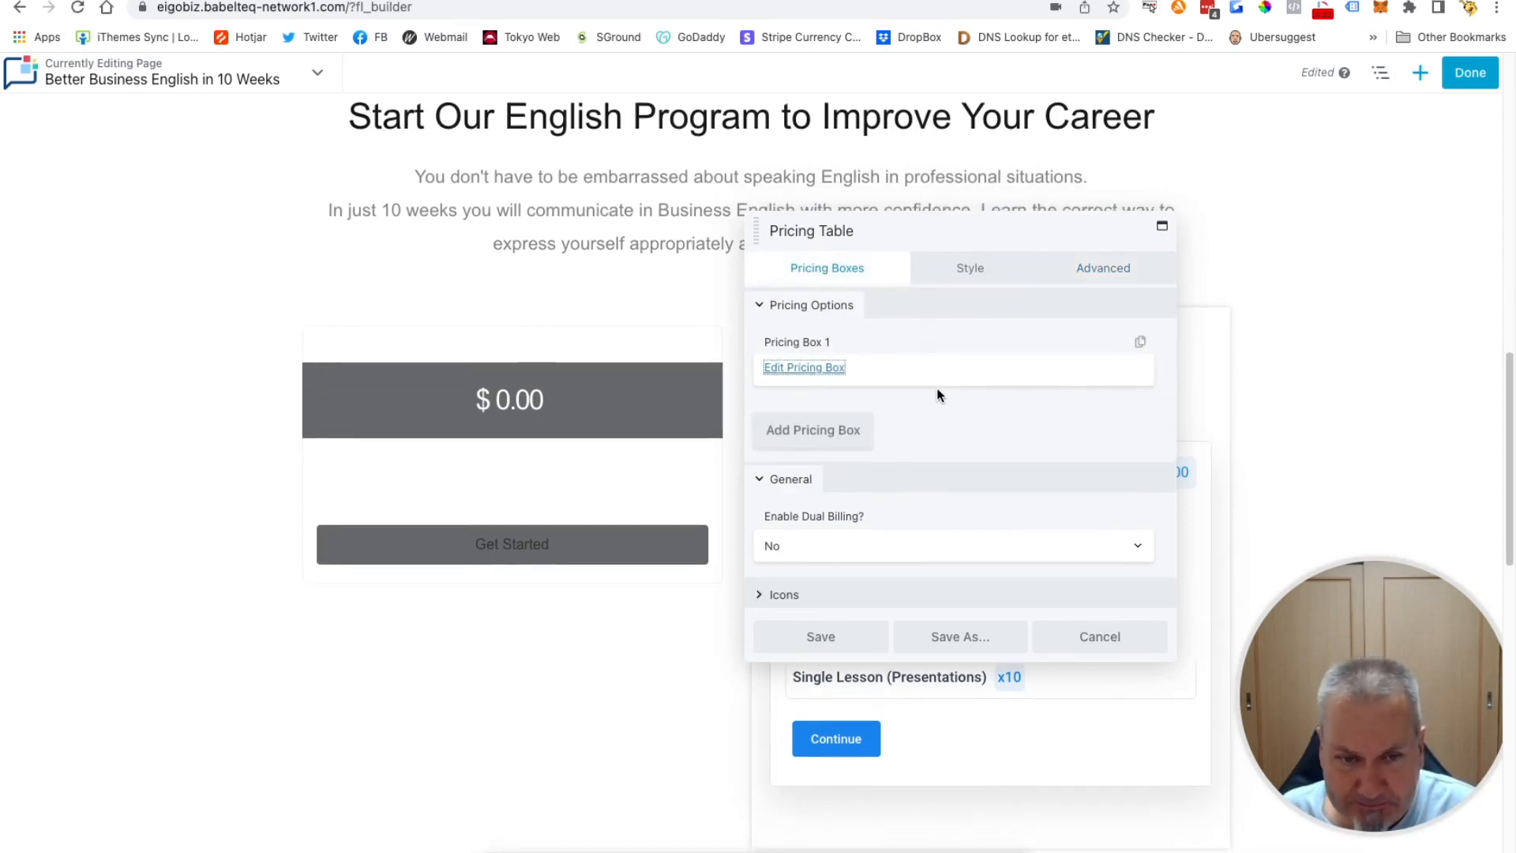
scroll(940, 395, "down", 1)
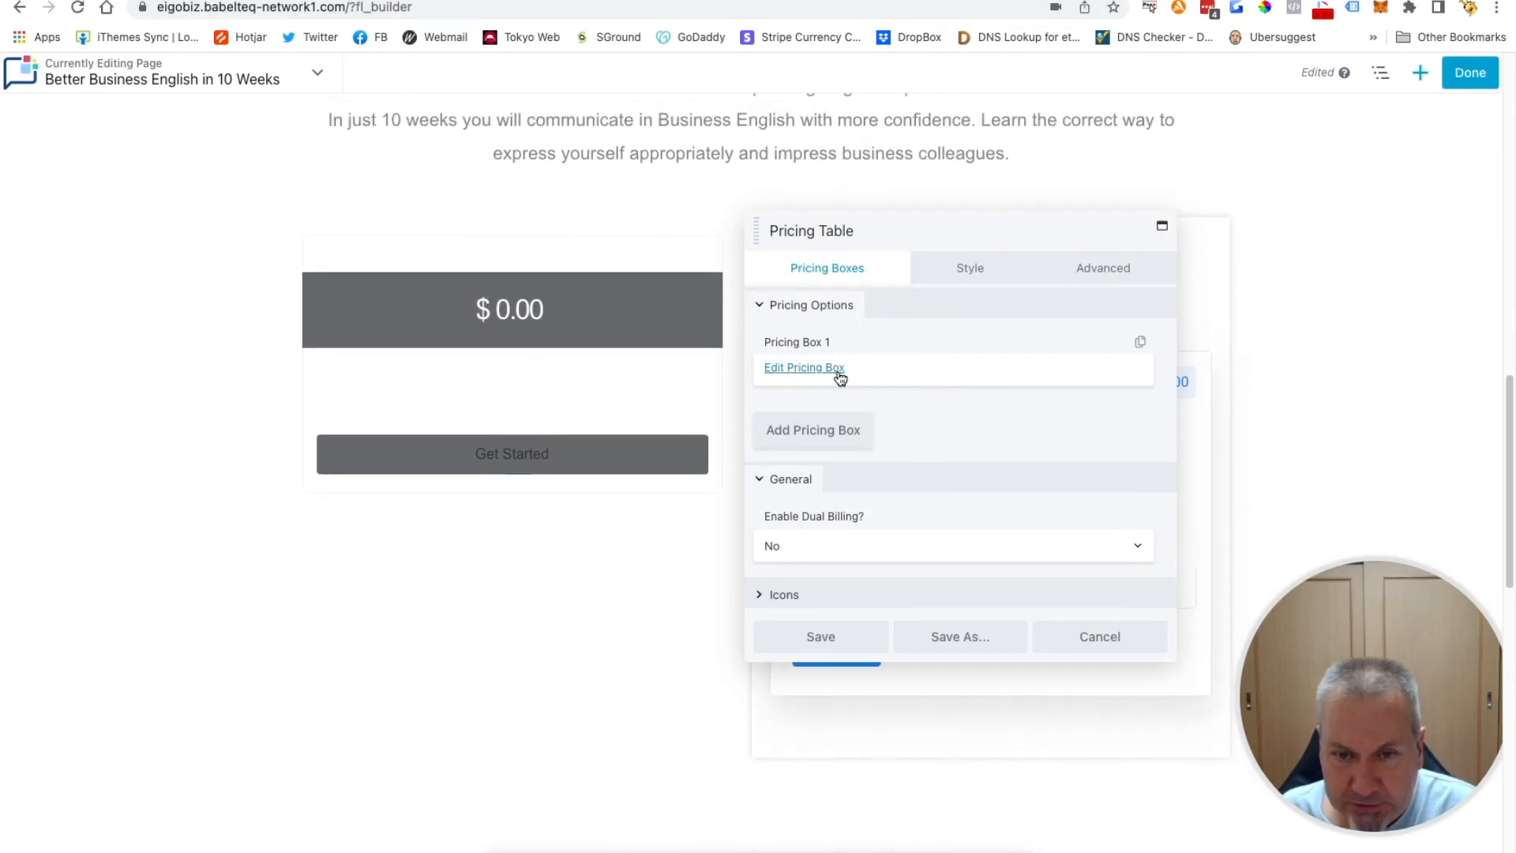
left_click(794, 371)
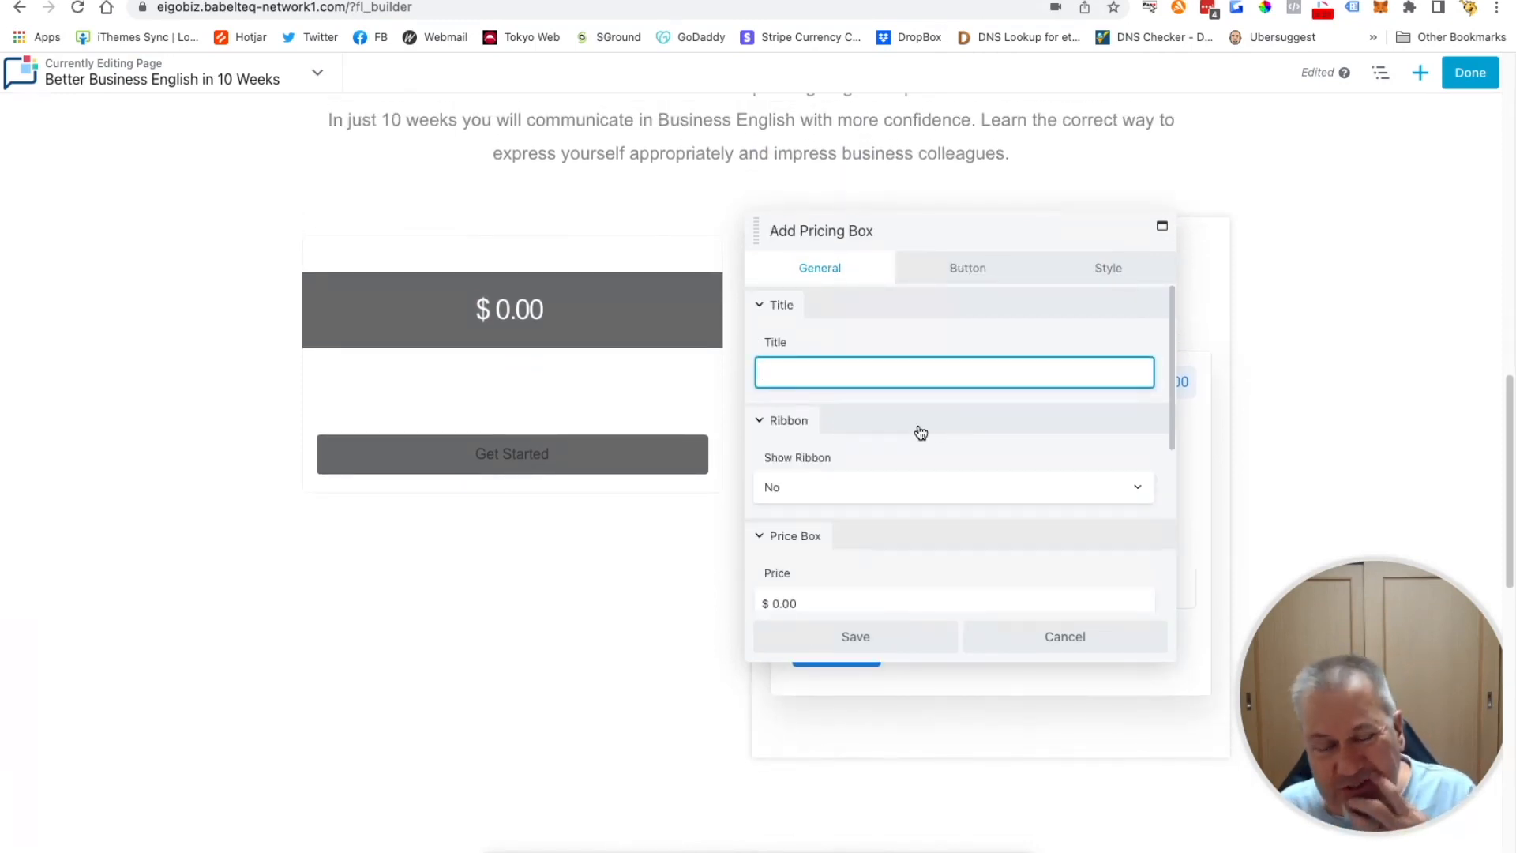
type("Speaking Course")
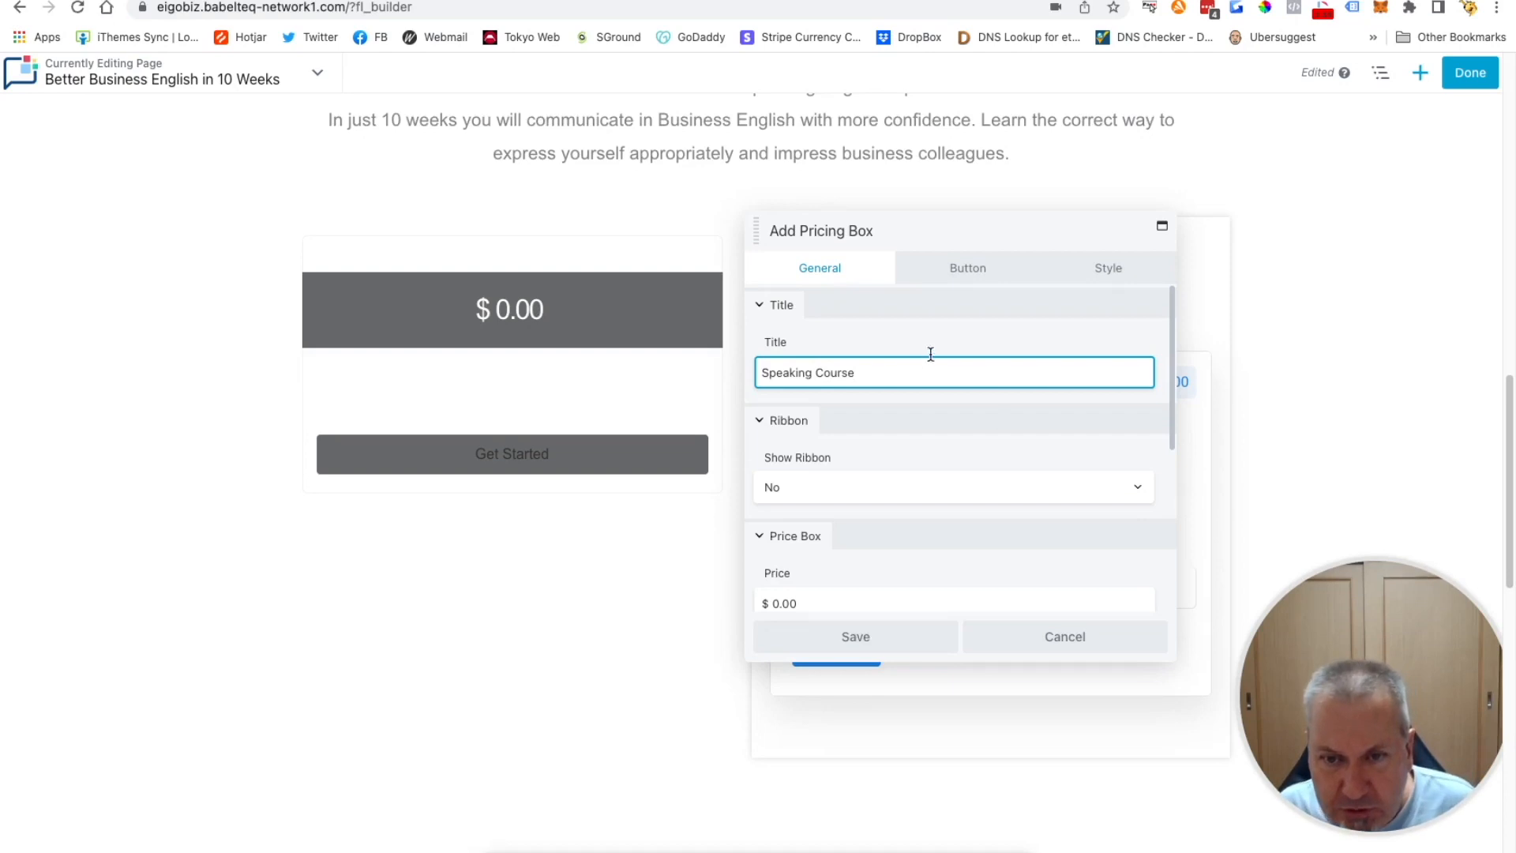
left_click(900, 349)
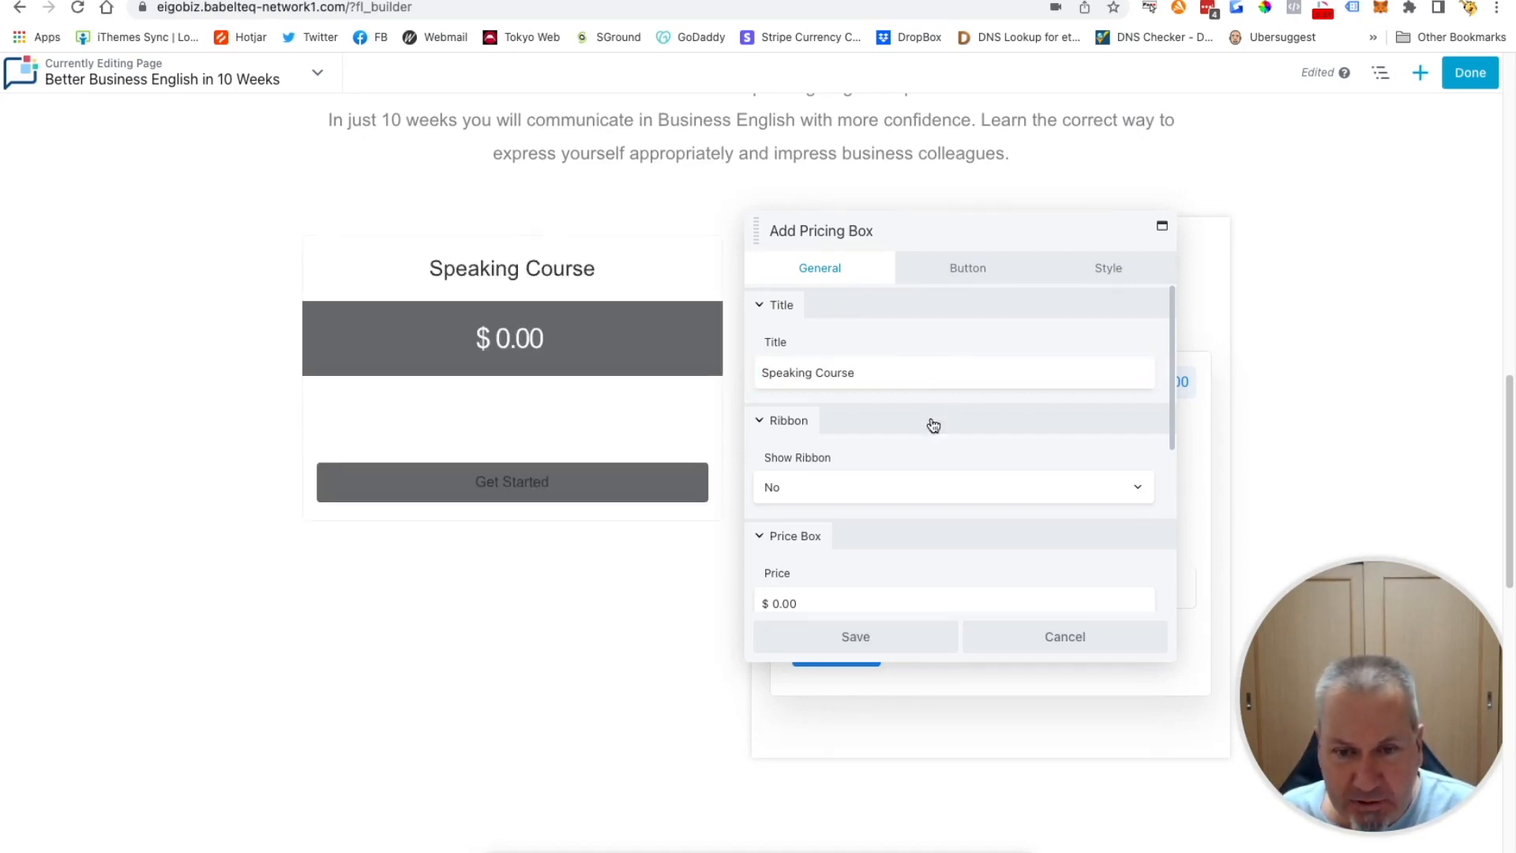
Enable the ribbon on the pricing box with the text "Best Value"
left_click(838, 486)
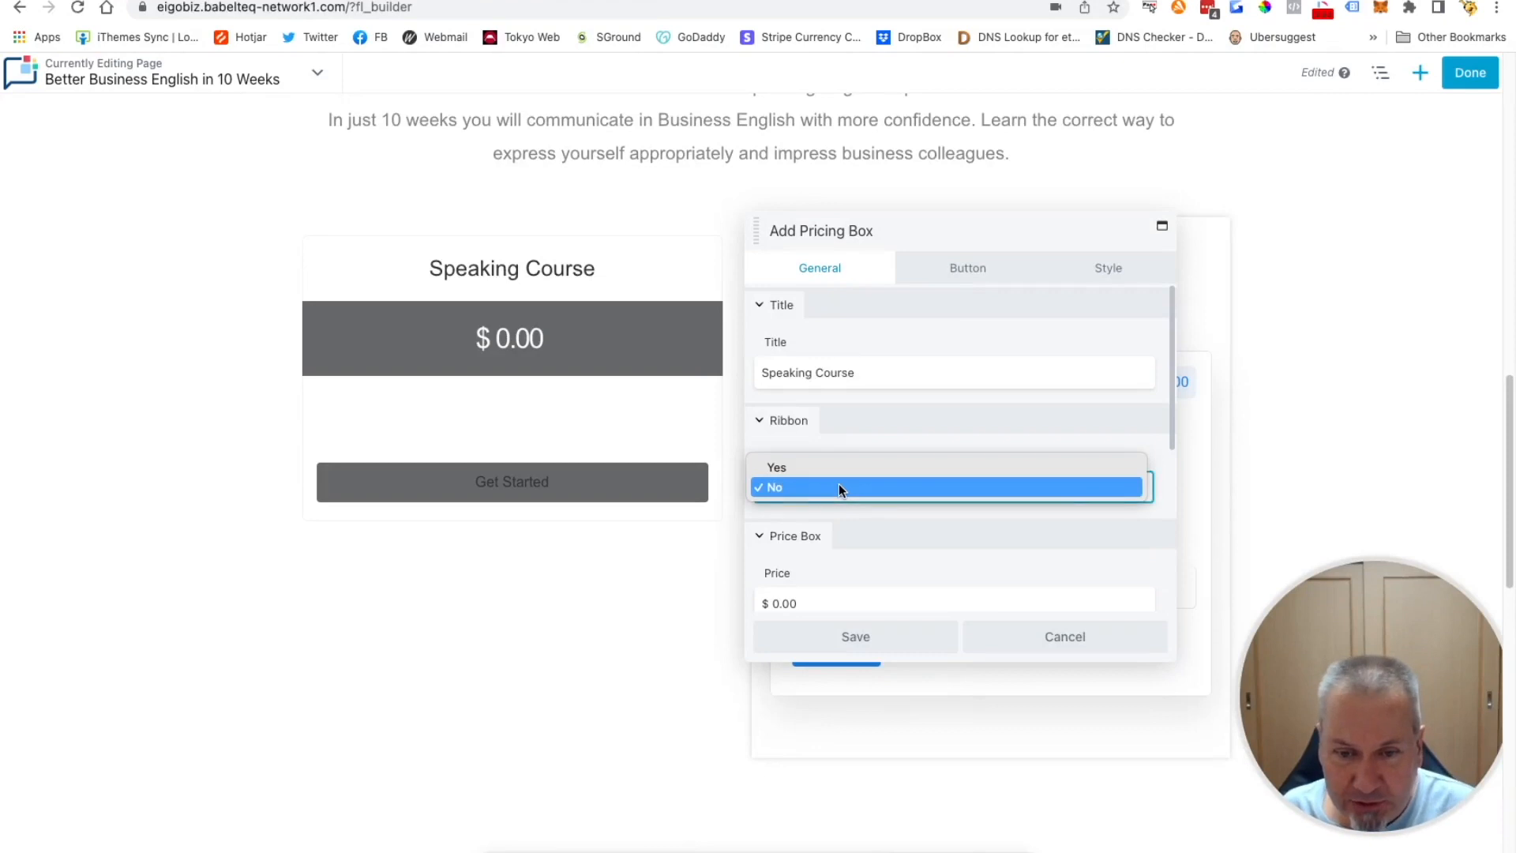
left_click(812, 468)
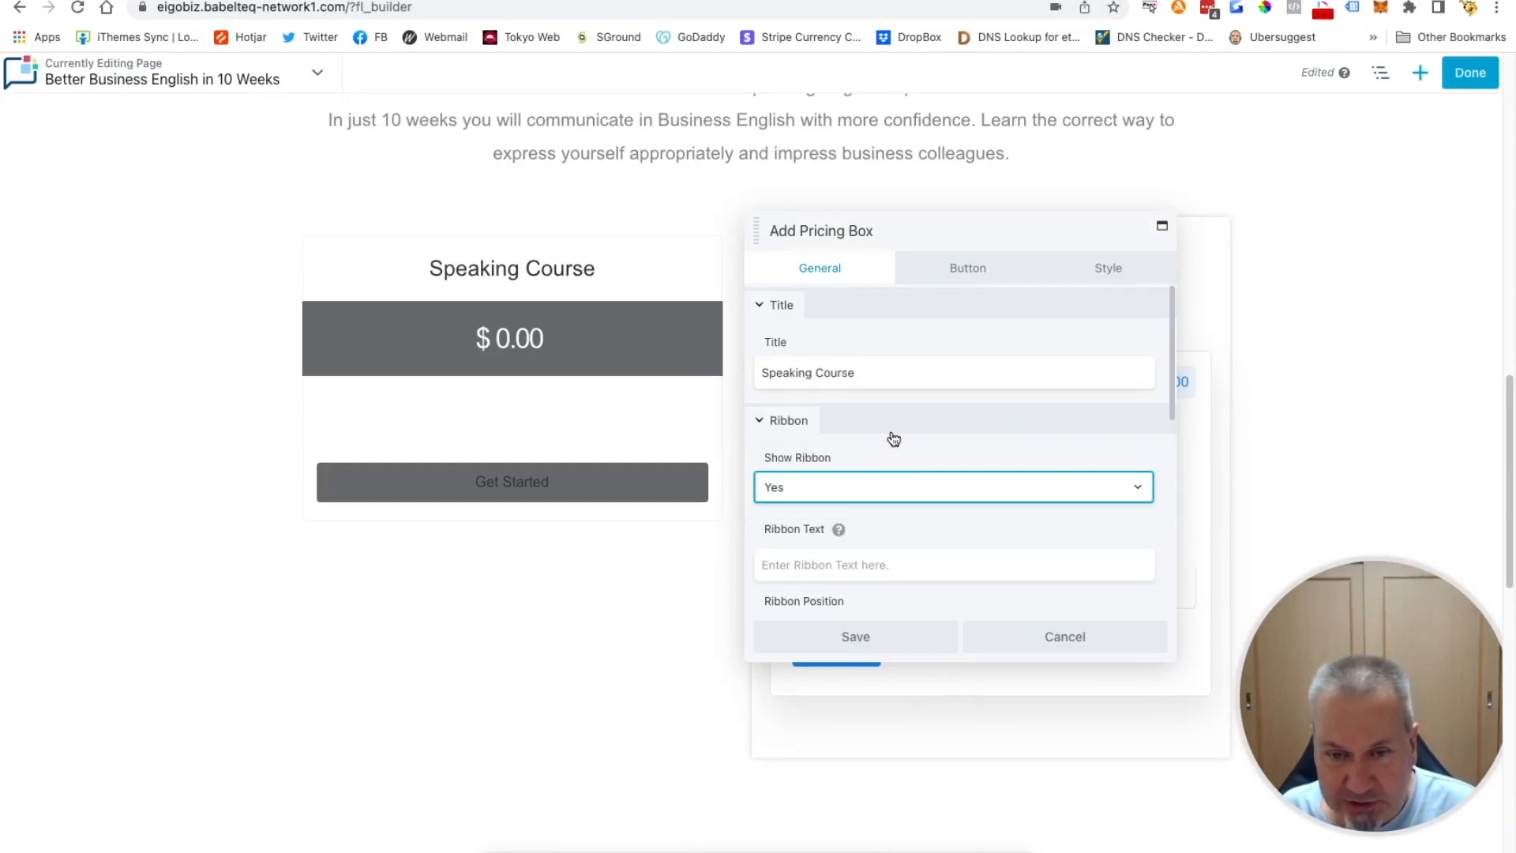
scroll(889, 456, "down", 2)
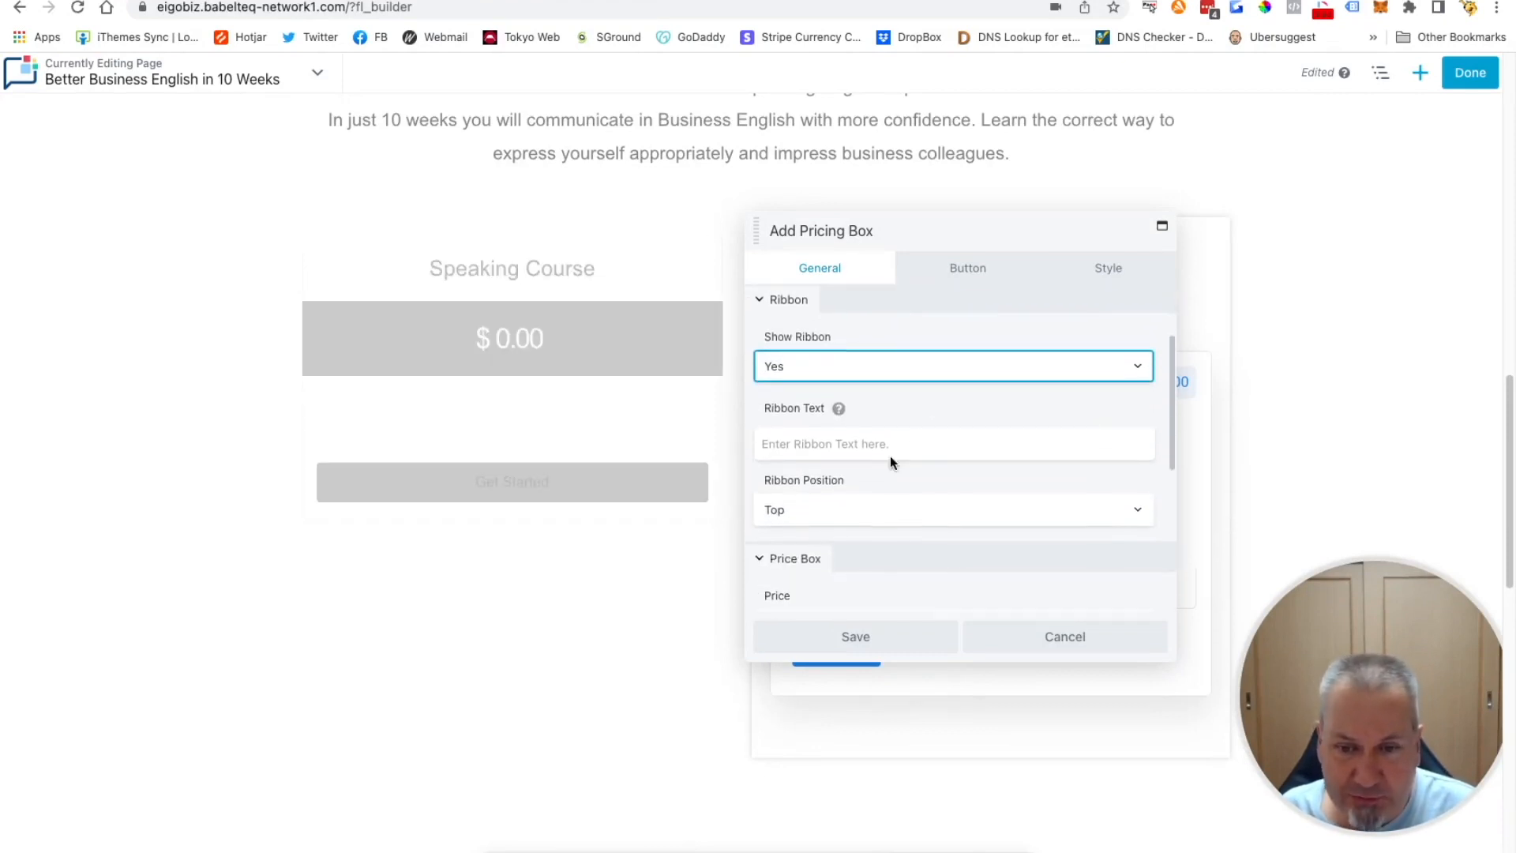
left_click(825, 420)
type("Best Value")
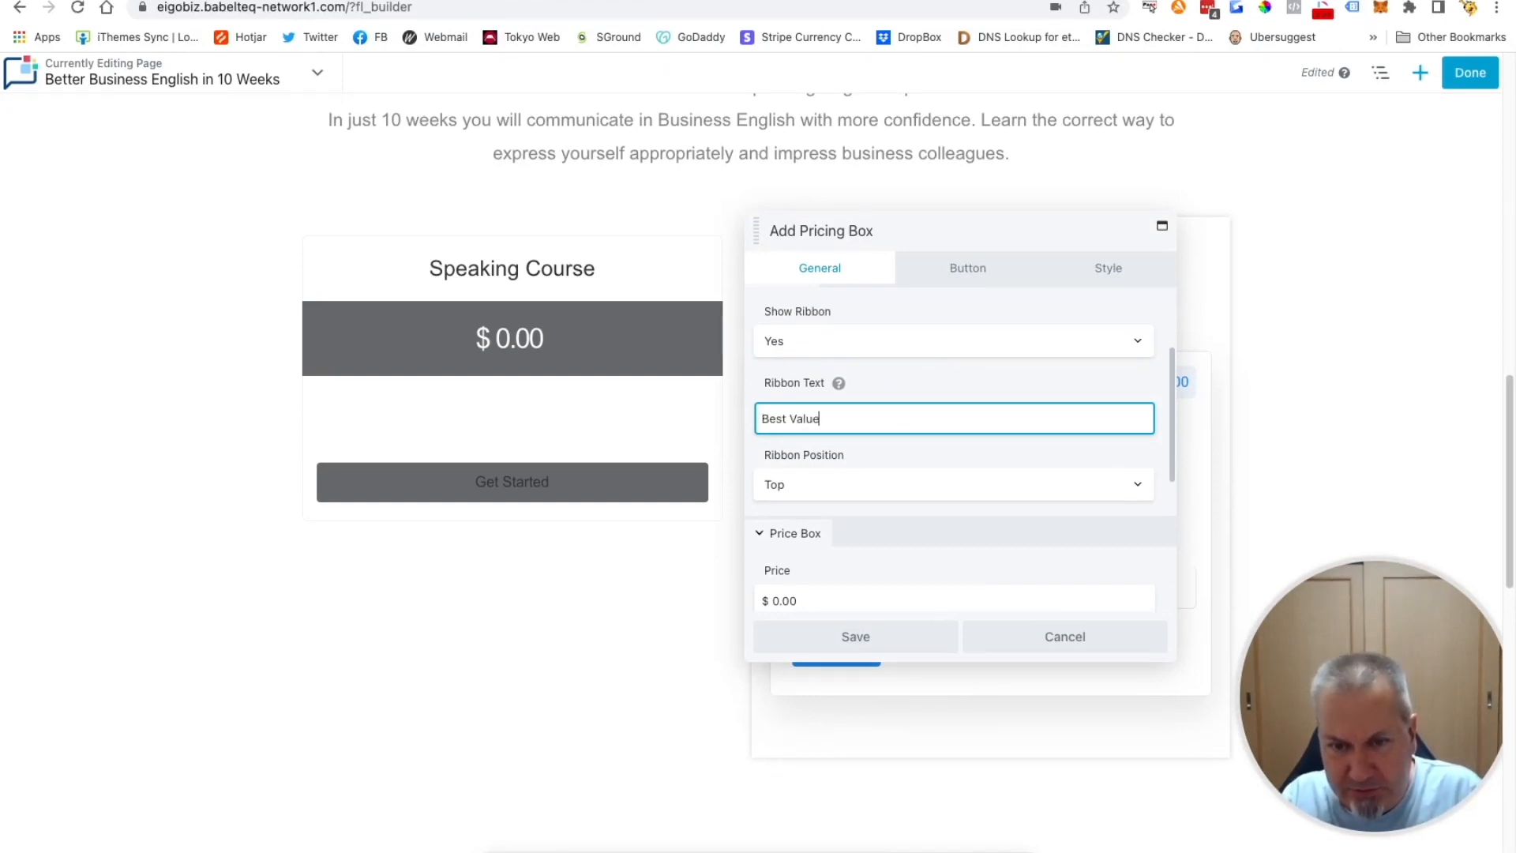
left_click(916, 451)
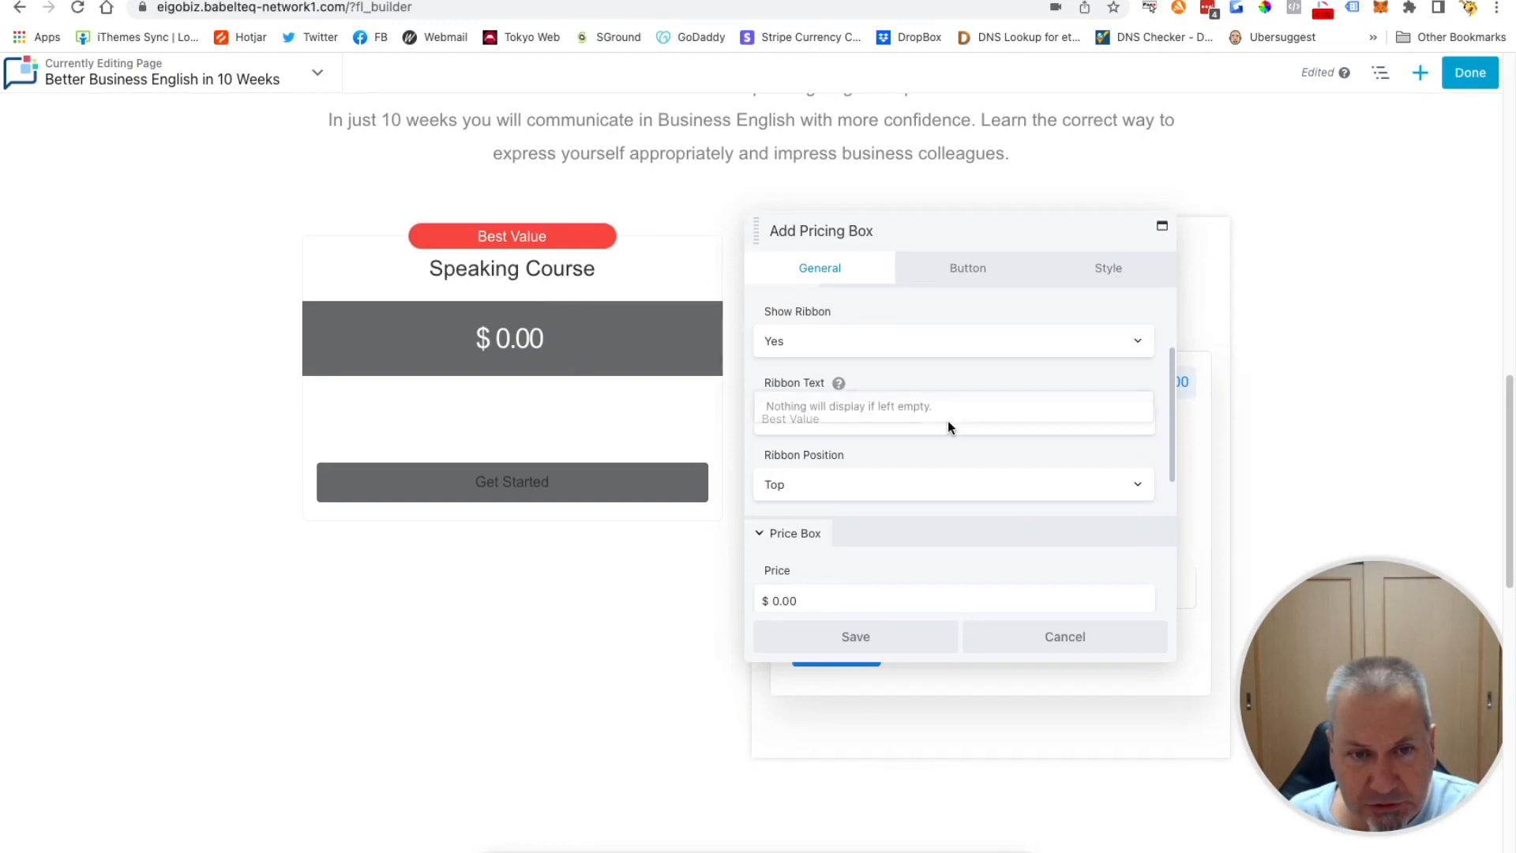
Compare the Top Right and Top Left ribbon positions, and set the Best Value ribbon to Top Right
left_click(884, 485)
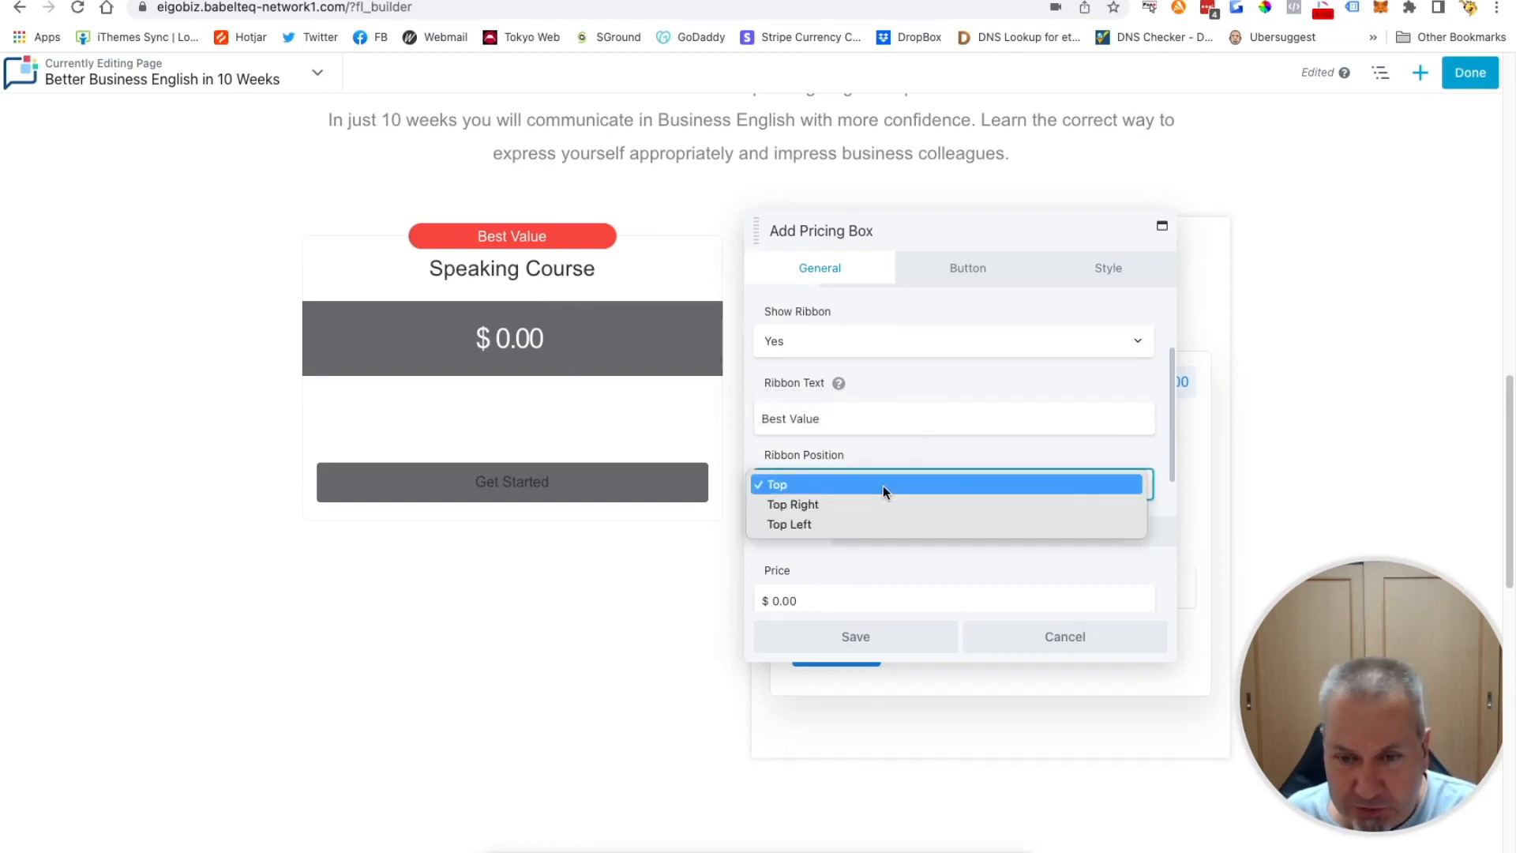
left_click(814, 504)
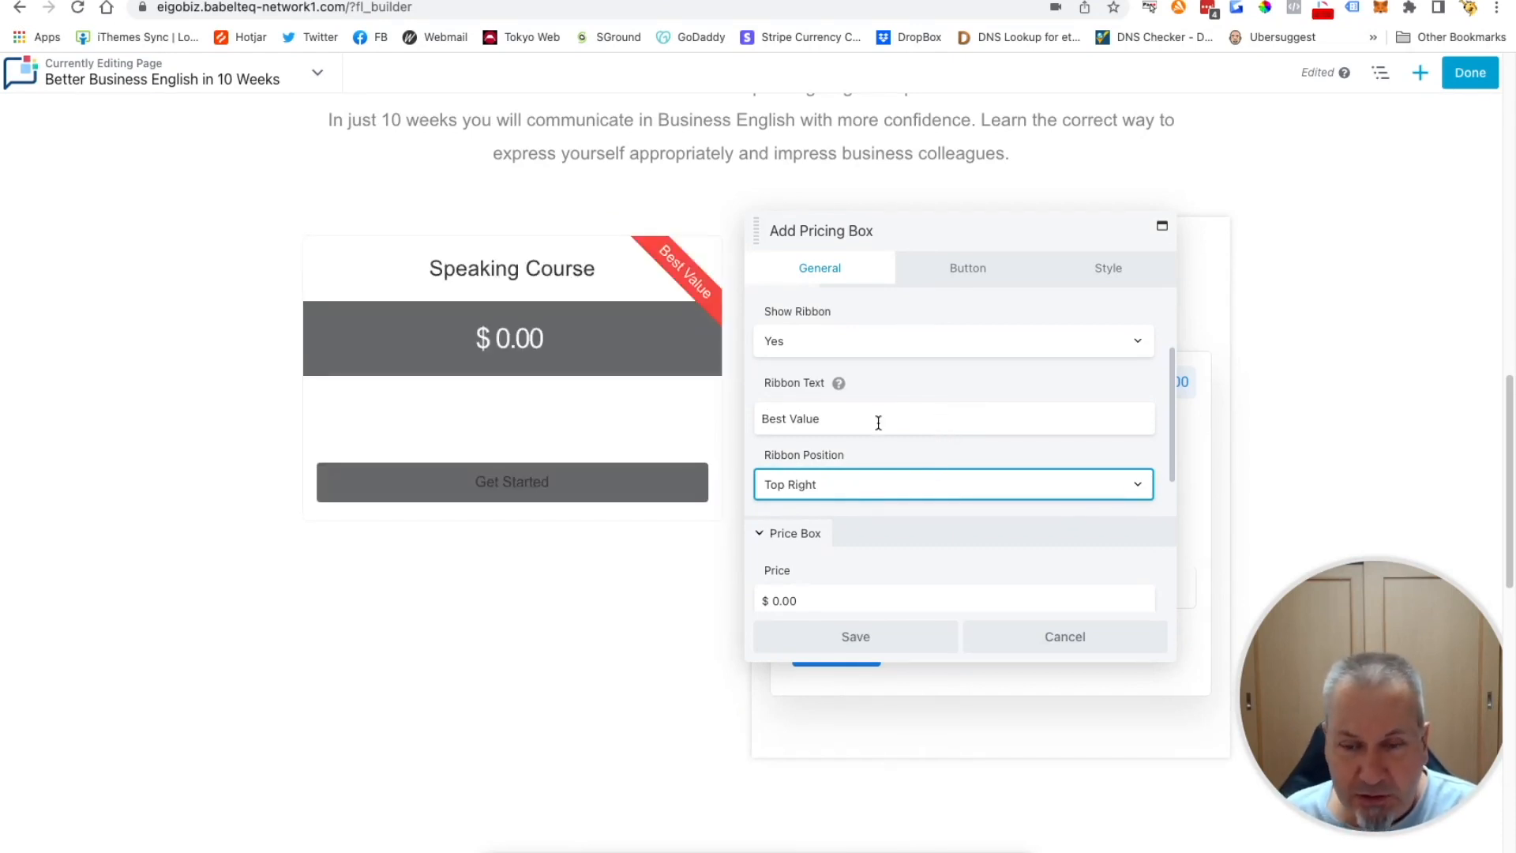
left_click(875, 483)
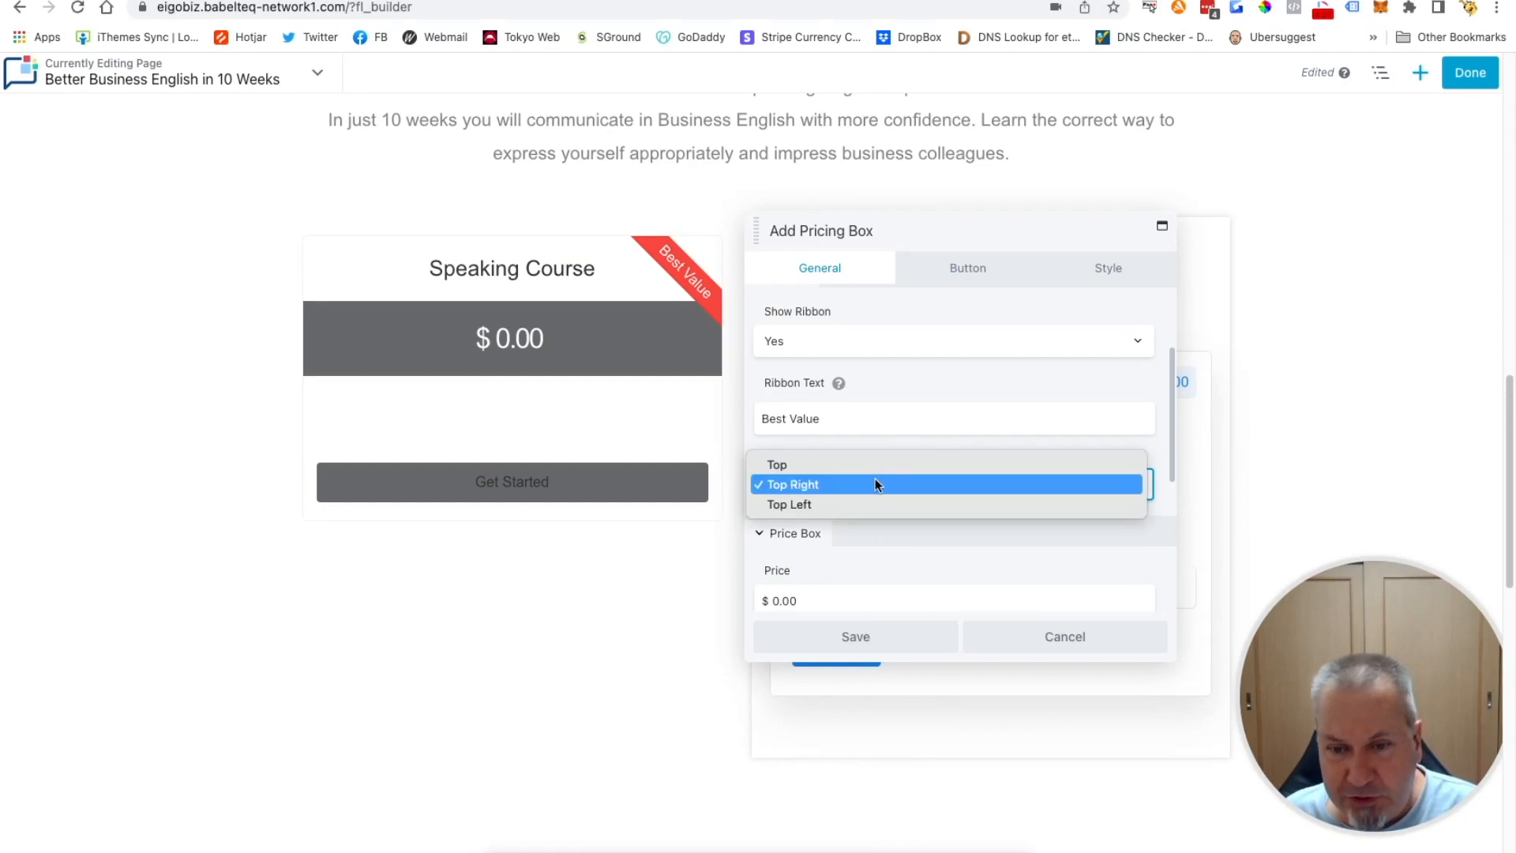
left_click(845, 509)
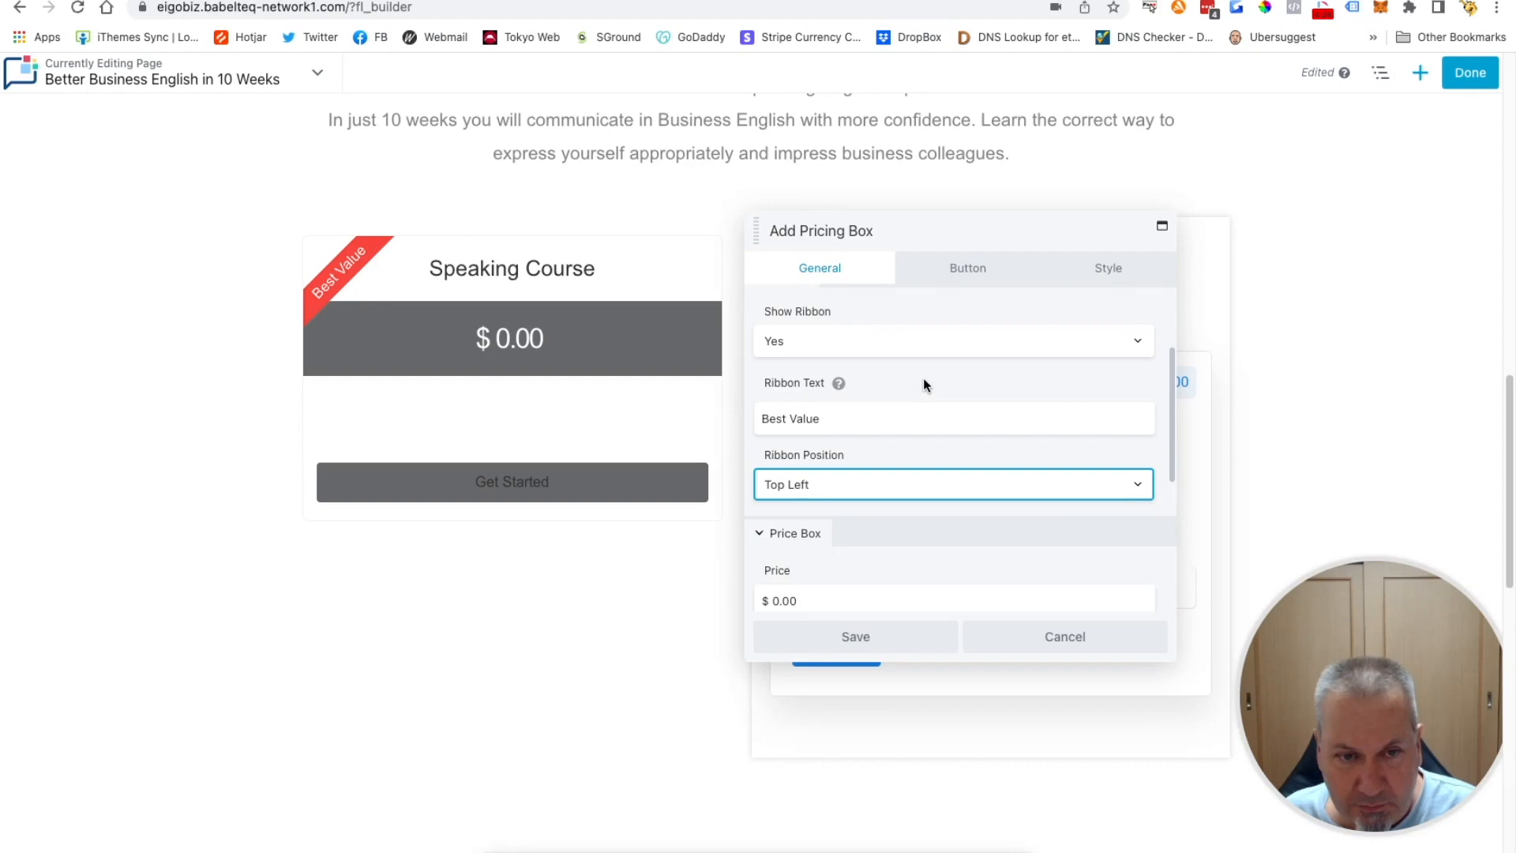
left_click(848, 478)
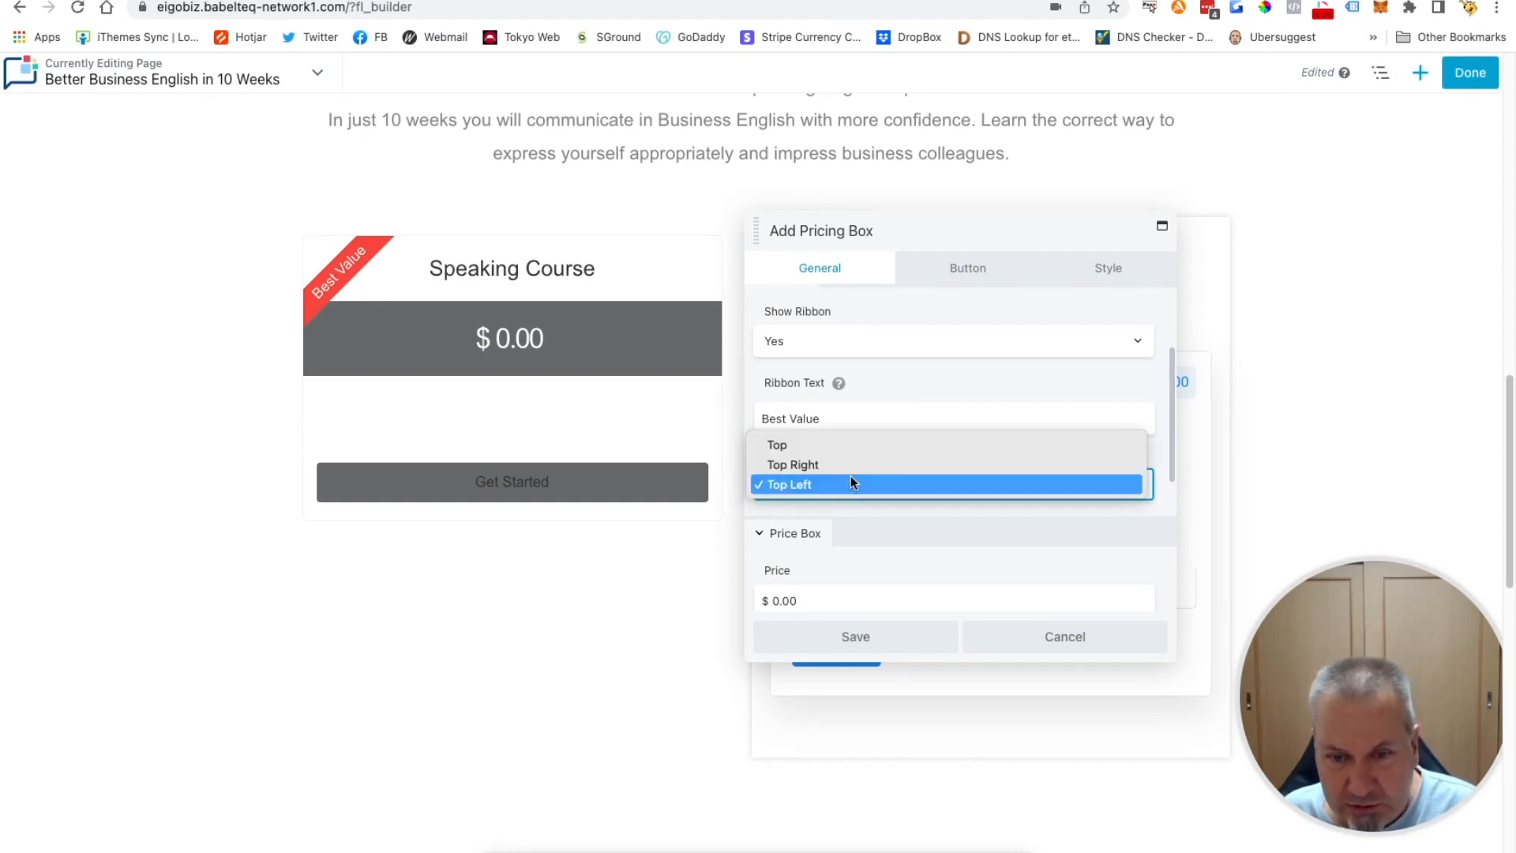
left_click(825, 464)
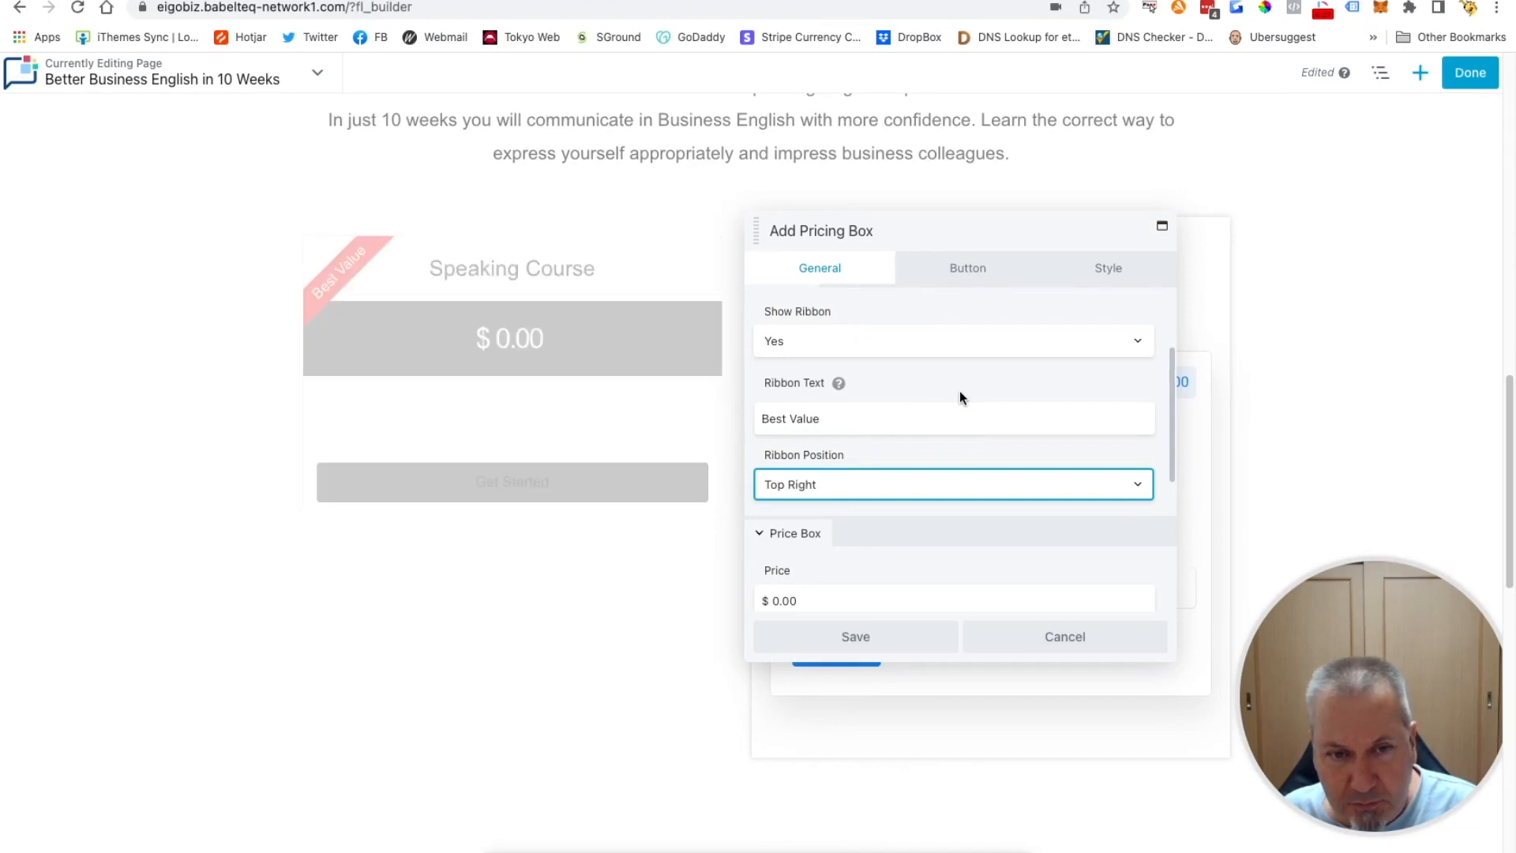
Set the price of the Speaking Course box to "$US 500"
scroll(958, 426, "down", 3)
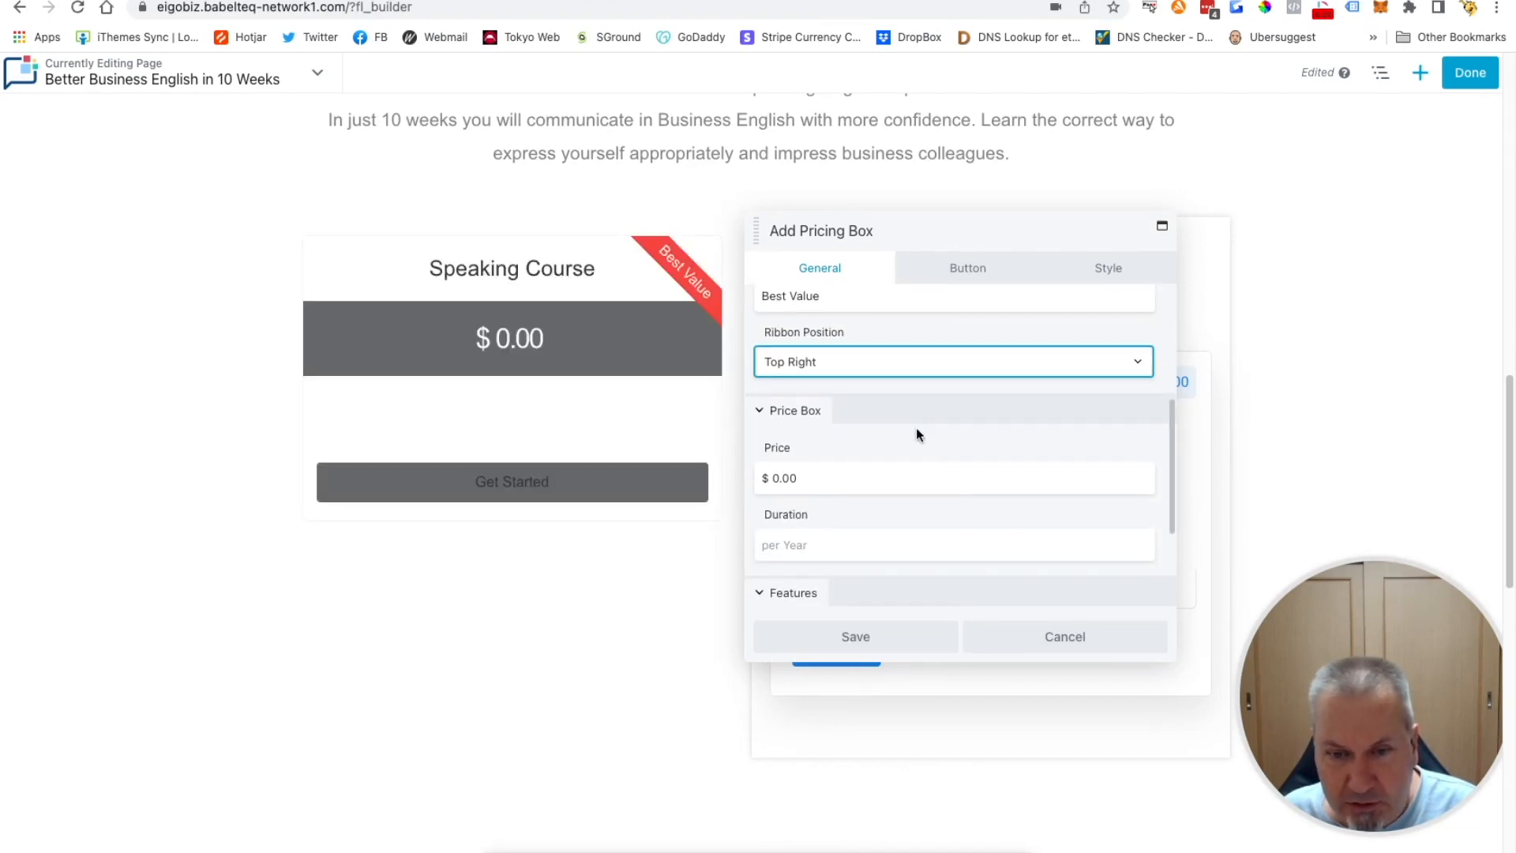
triple_click(815, 478)
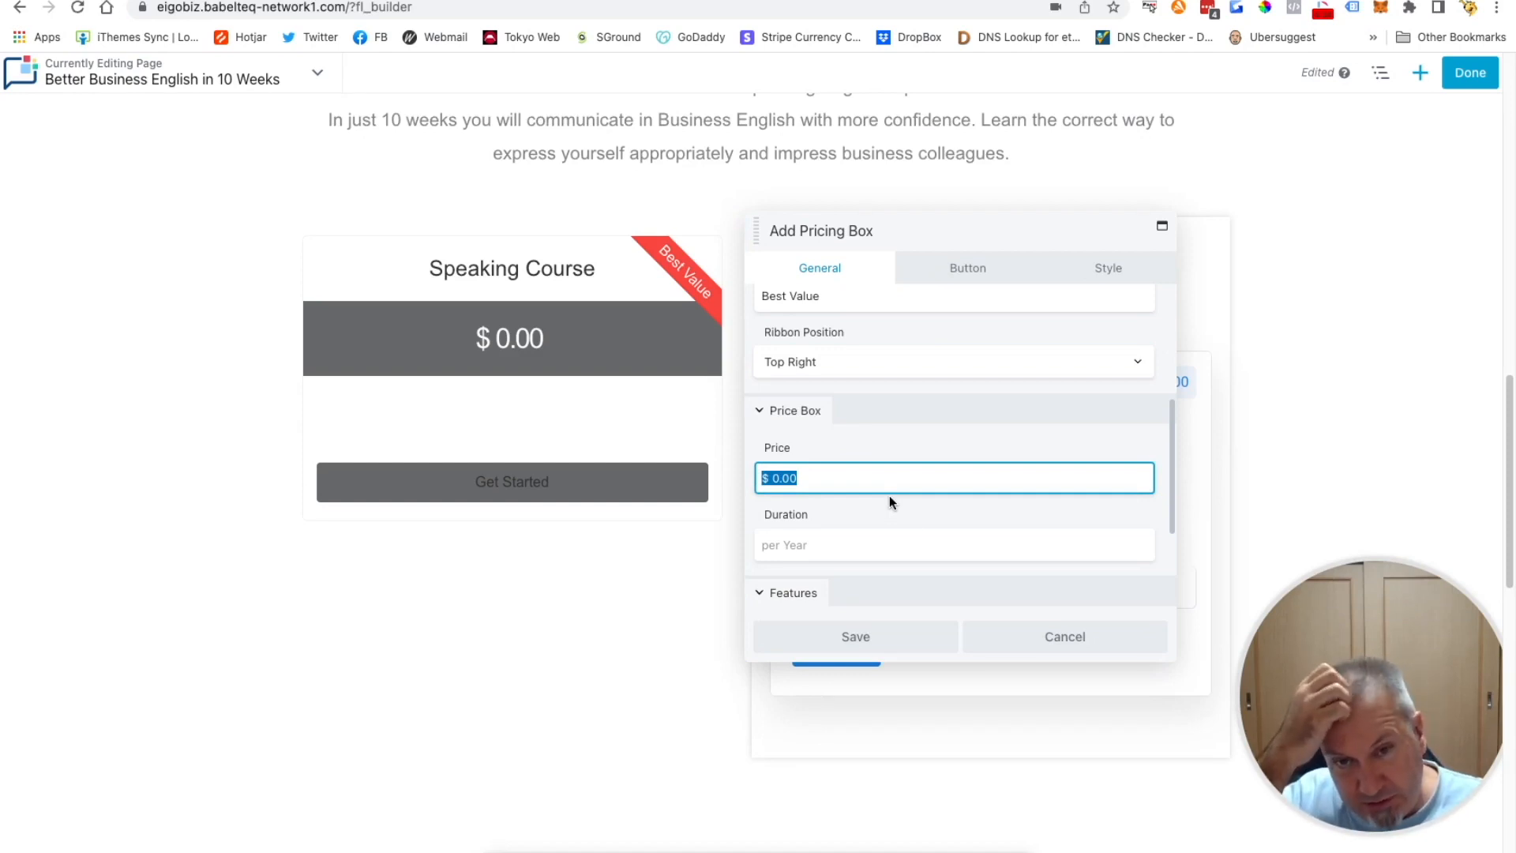
type("$US 500")
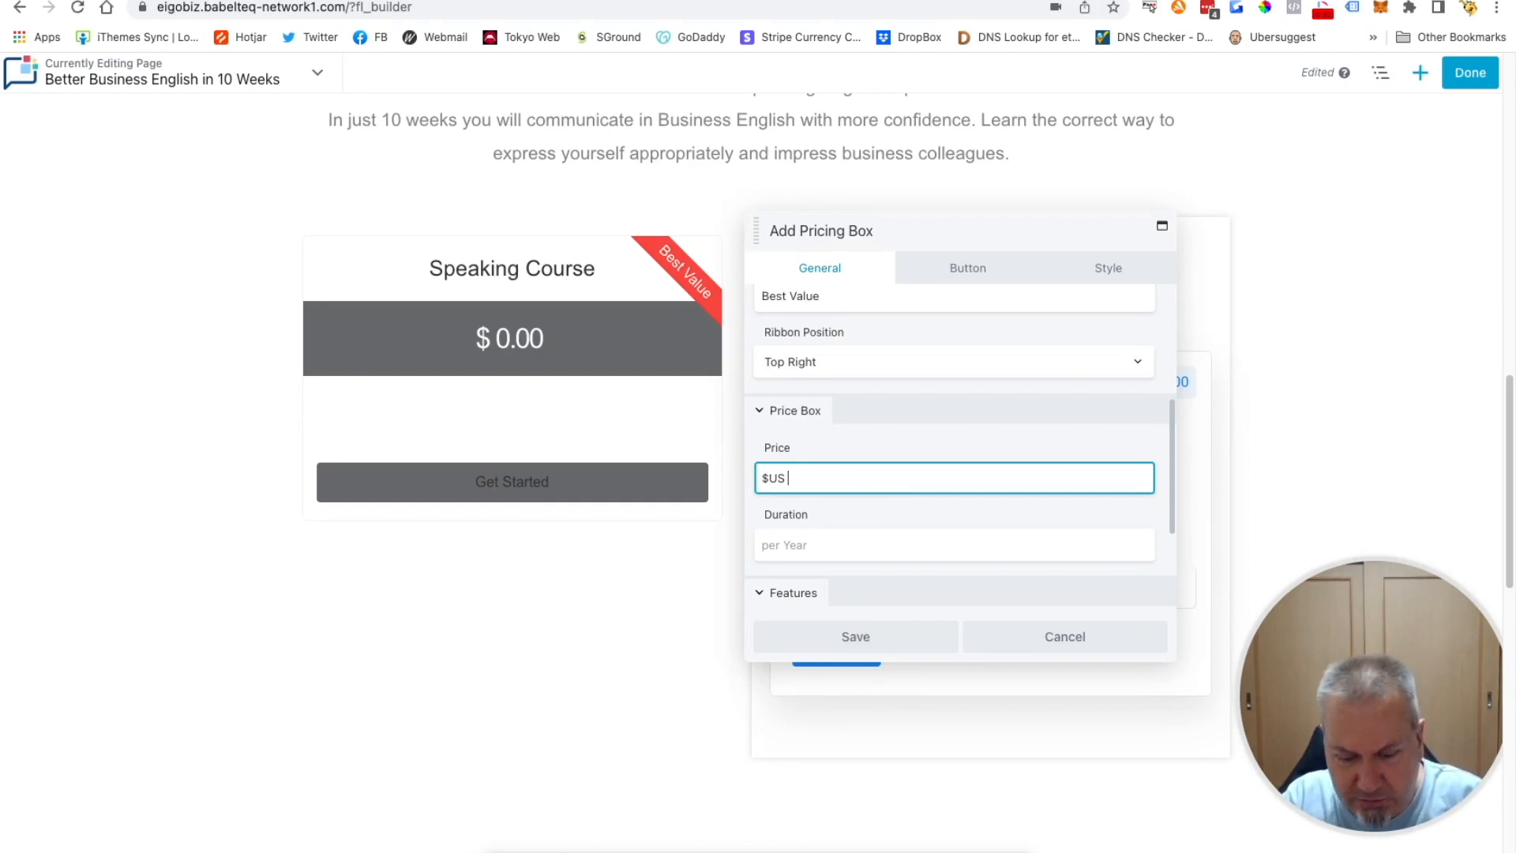
left_click(894, 441)
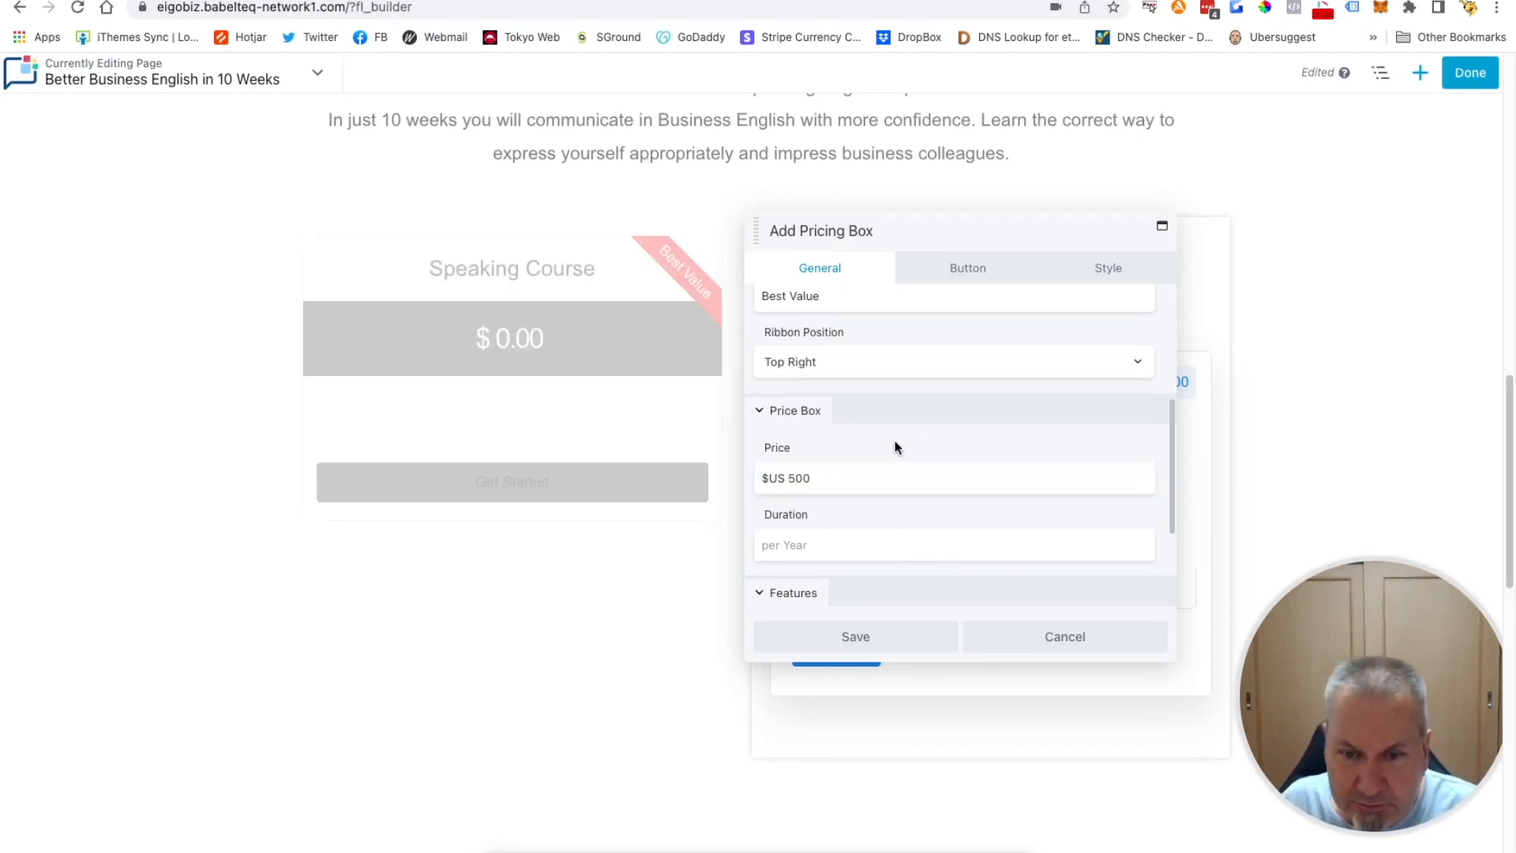
Enter "Presentation practice" as the first price feature of the Speaking Course box
scroll(923, 473, "down", 4)
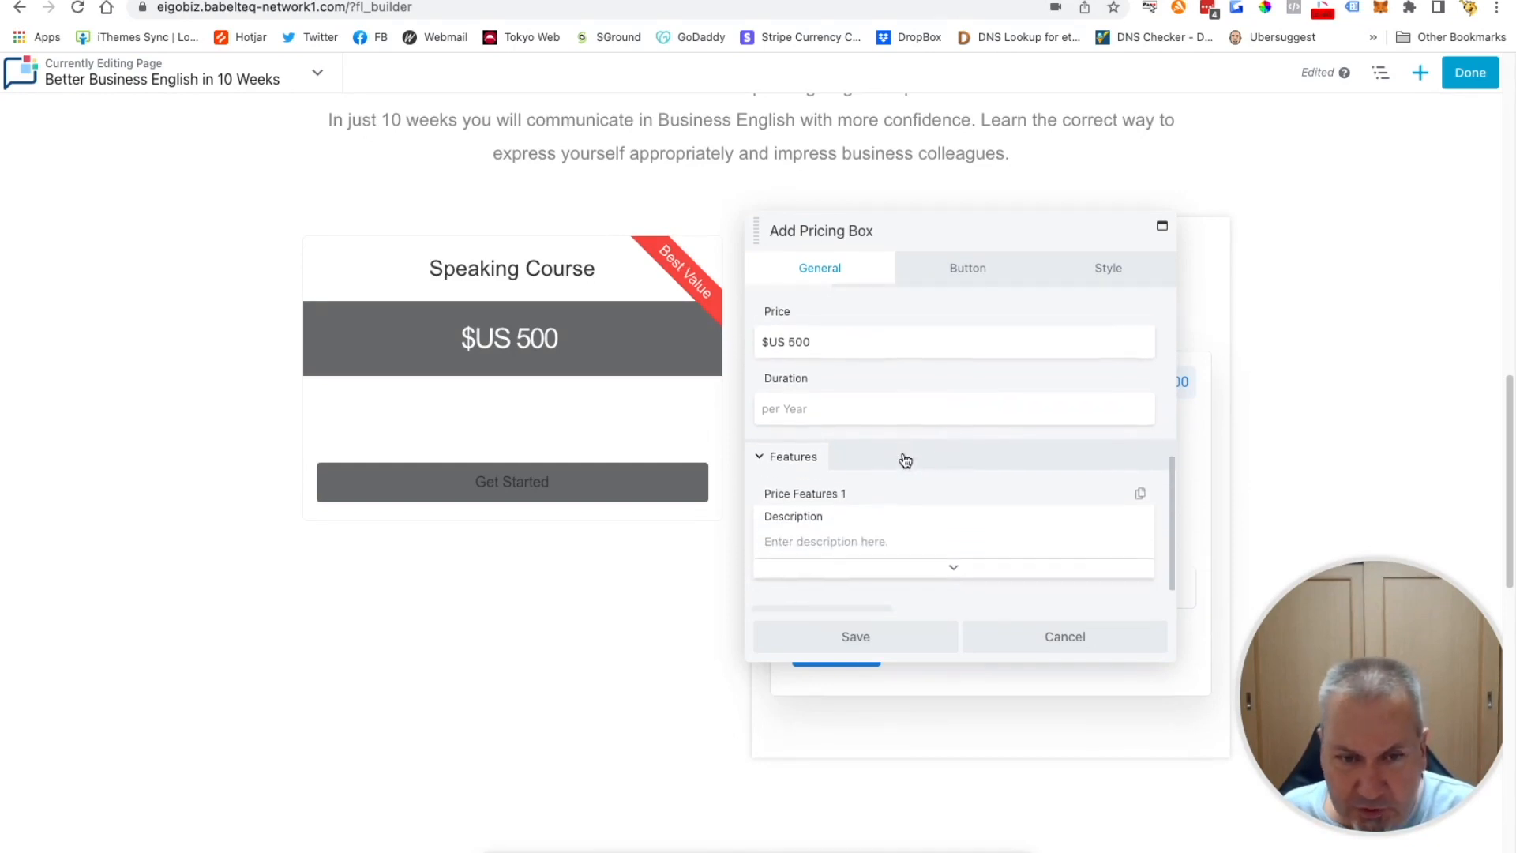
scroll(892, 465, "down", 1)
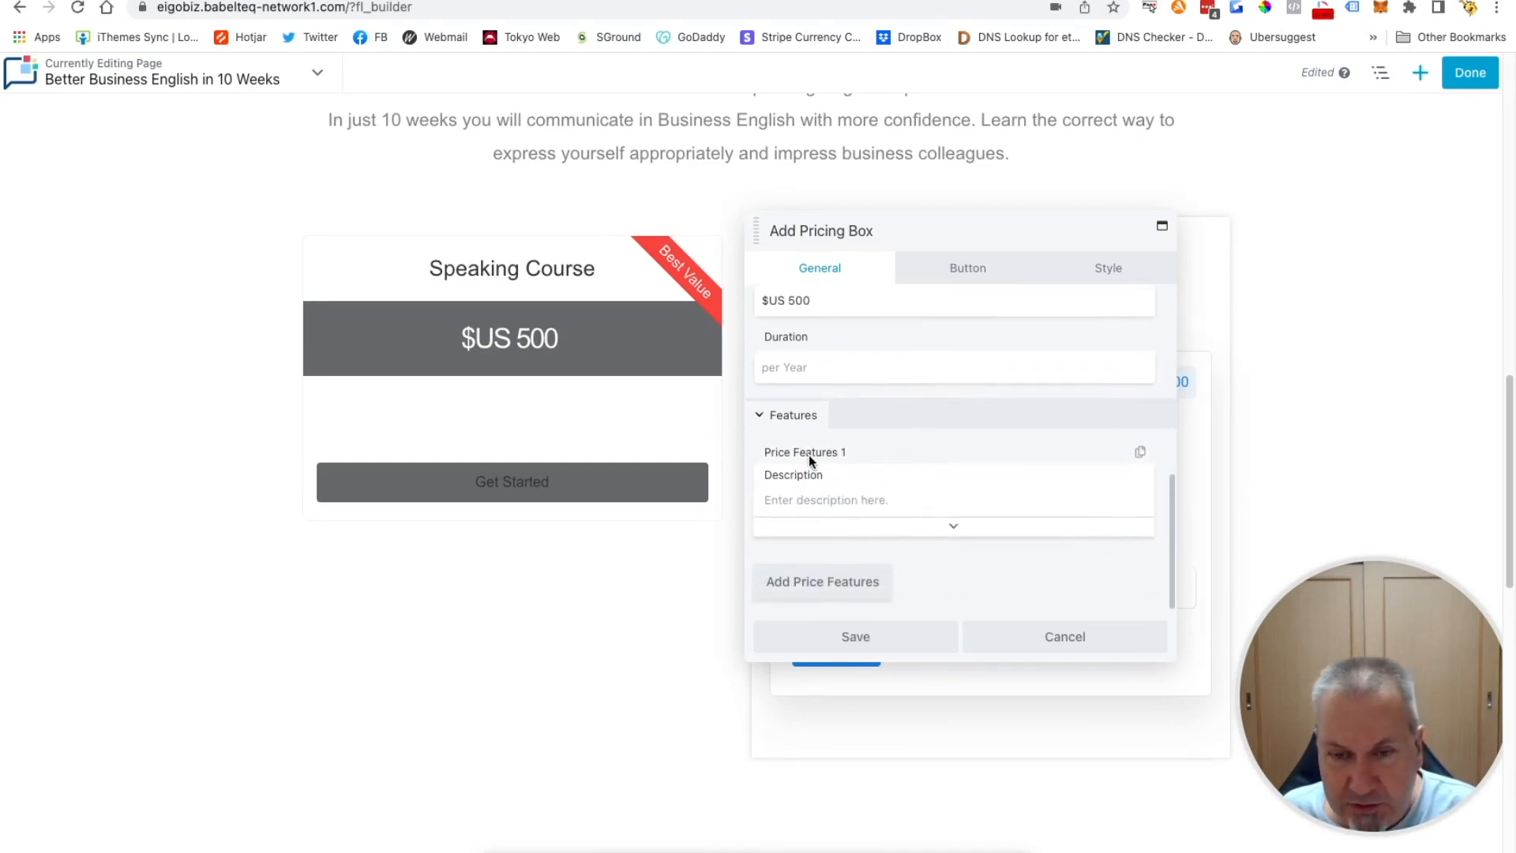
left_click(888, 503)
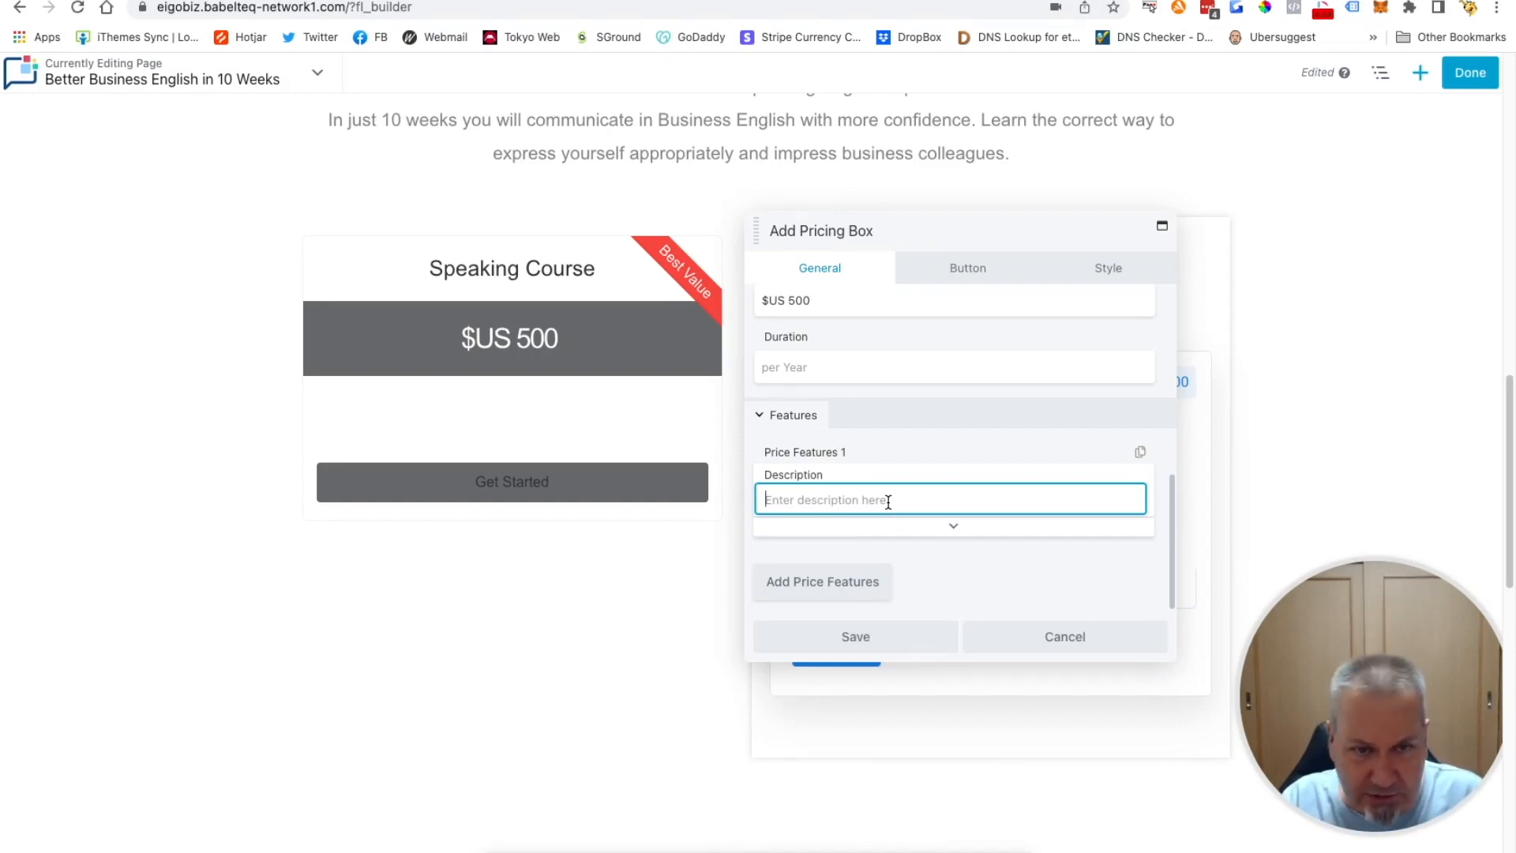
type("Presentation pracice")
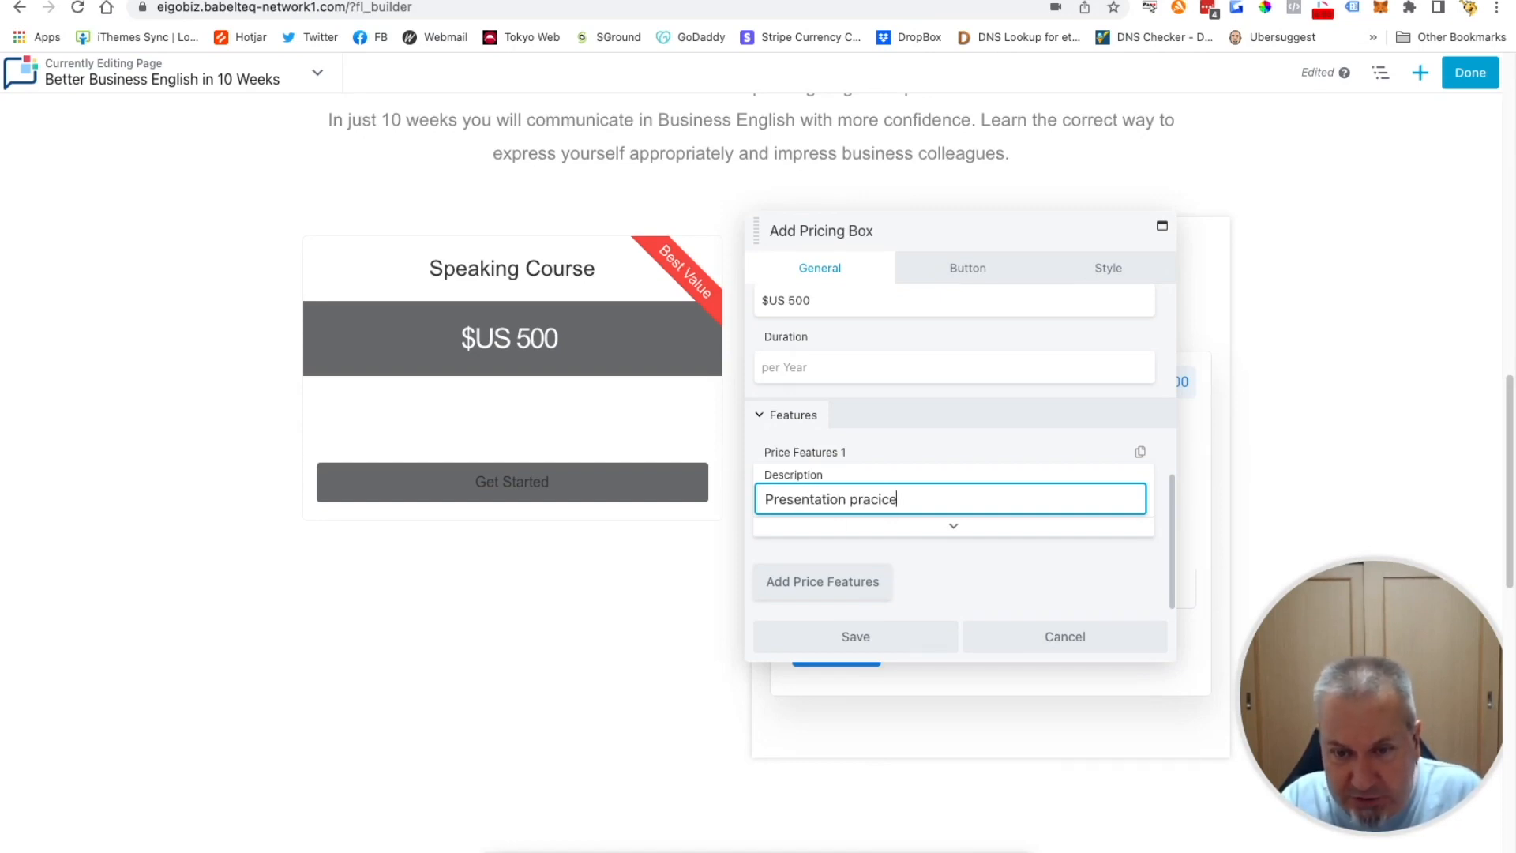
key("BackSpace")
key("BackSpace")
key("BackSpace")
type("tice")
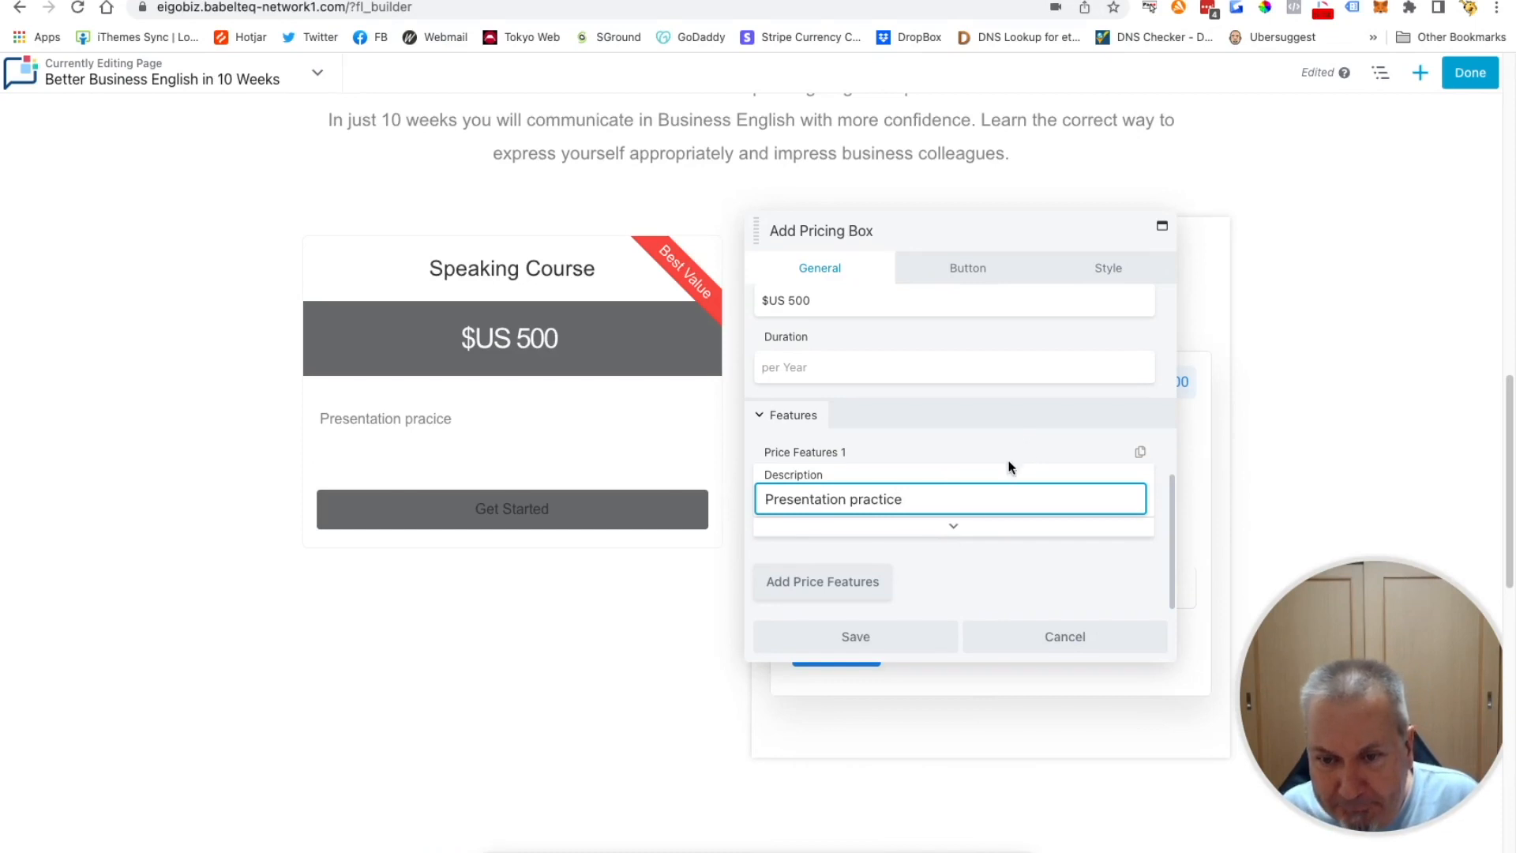
Add a second price feature with the description "Meeting practice"
left_click(845, 583)
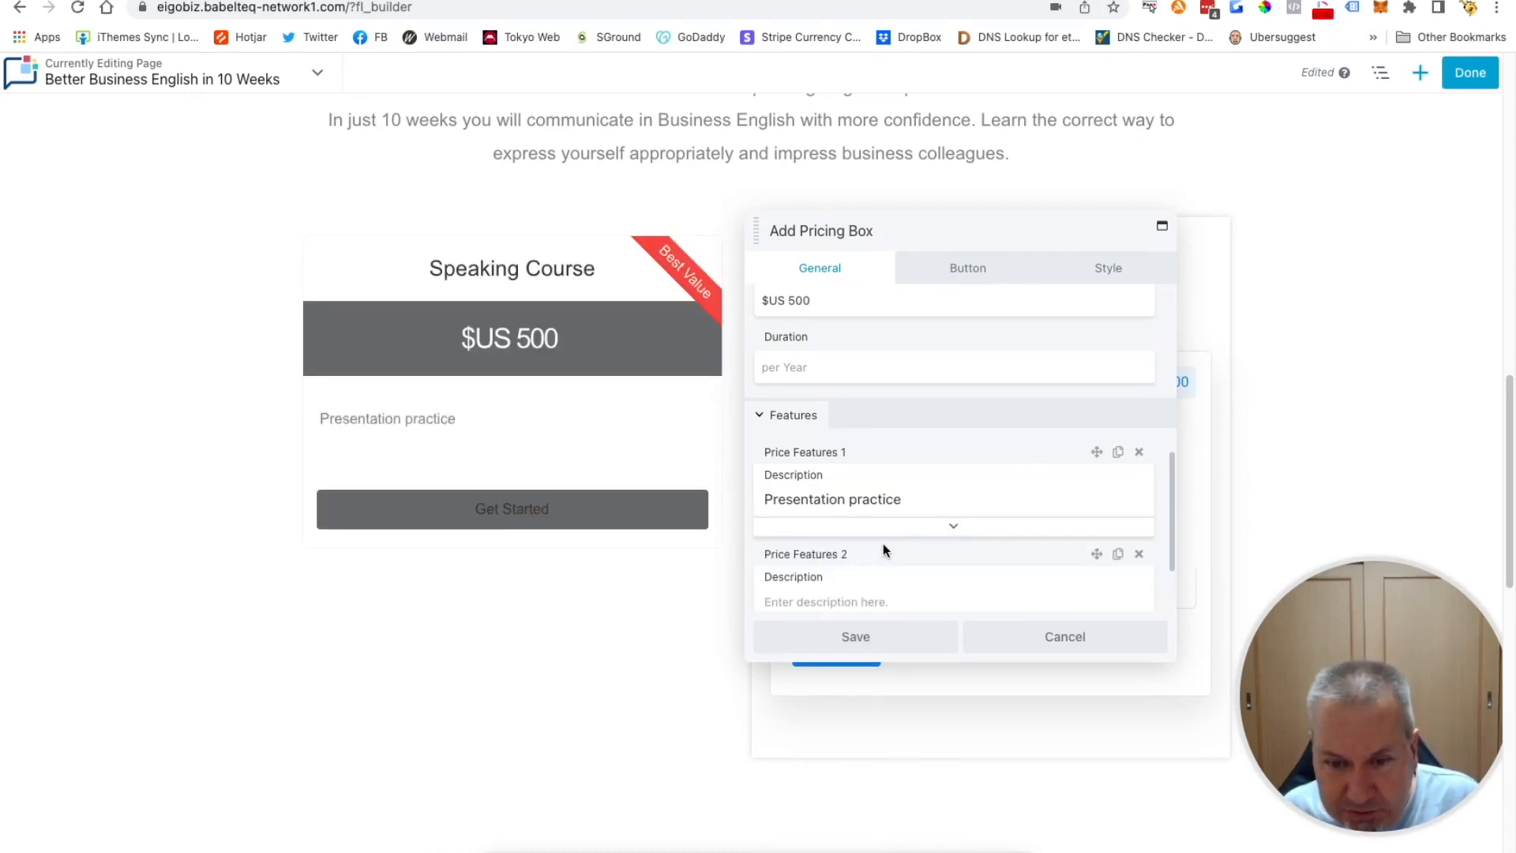
scroll(939, 495, "down", 2)
left_click(846, 497)
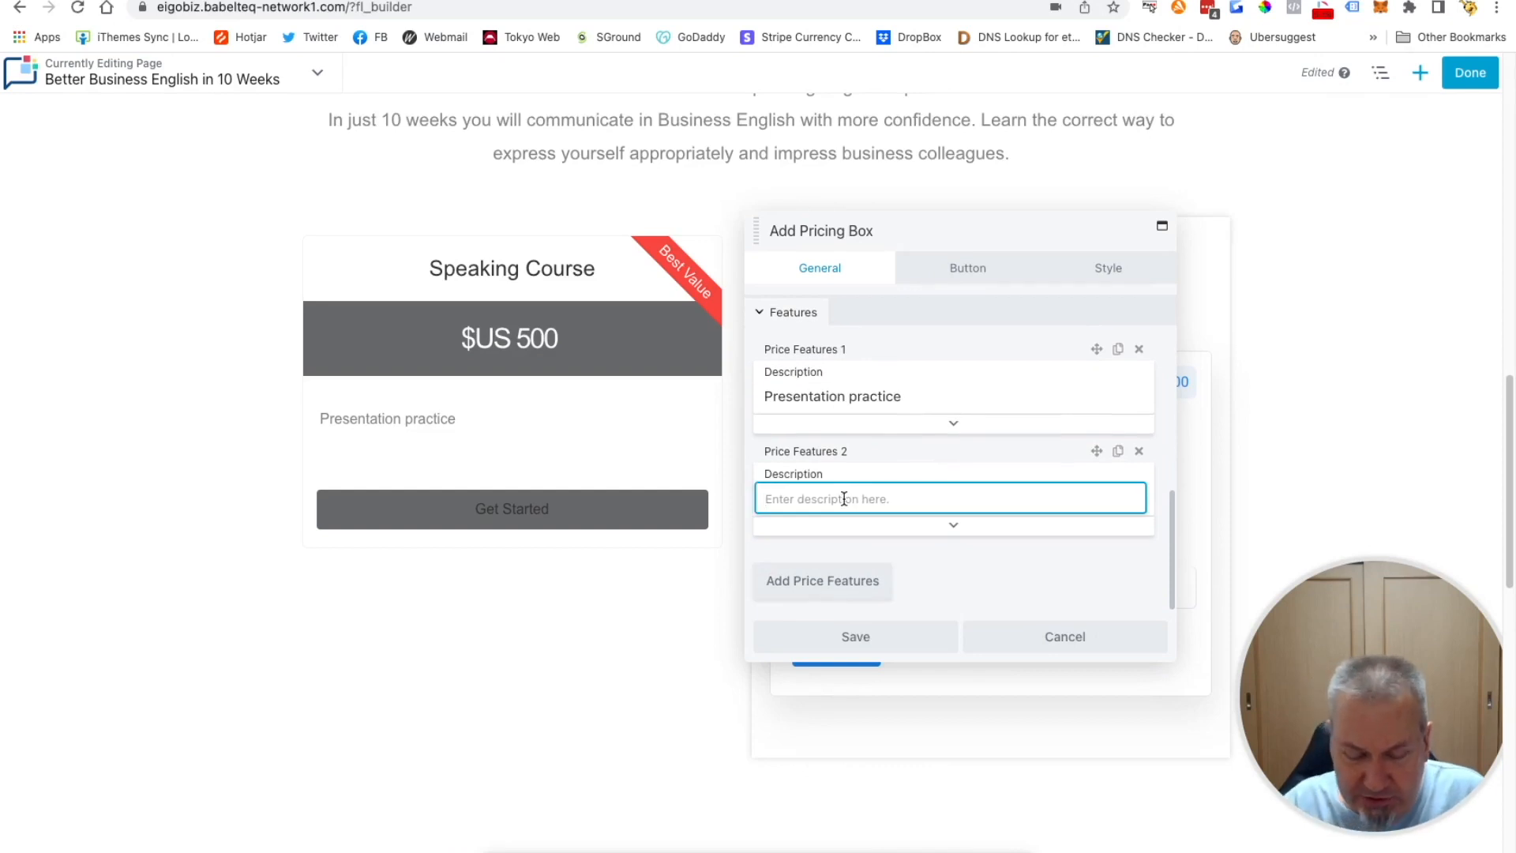
type("Meeting ")
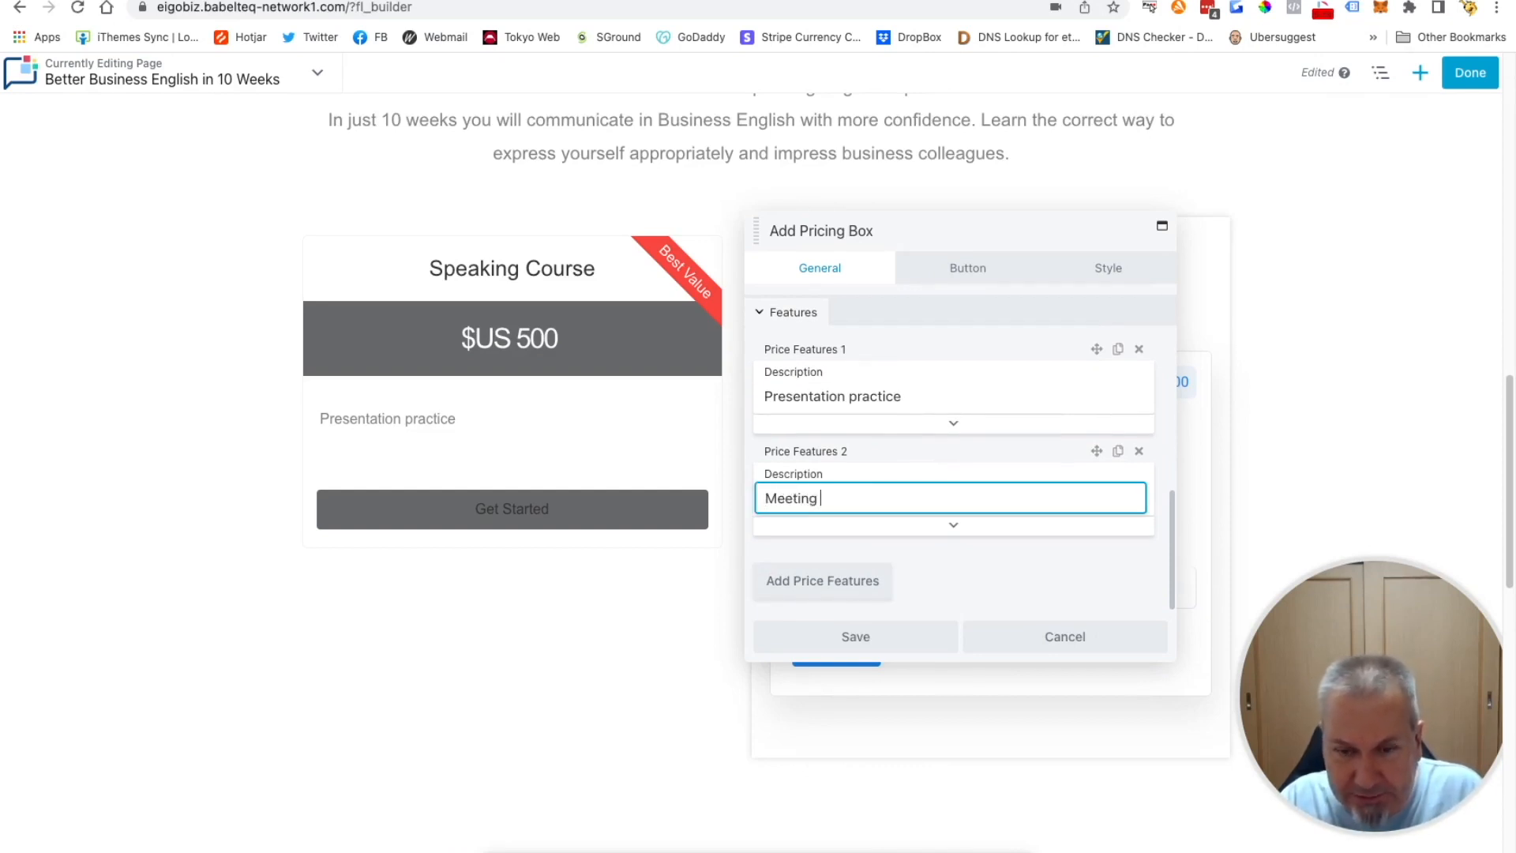
type("practice")
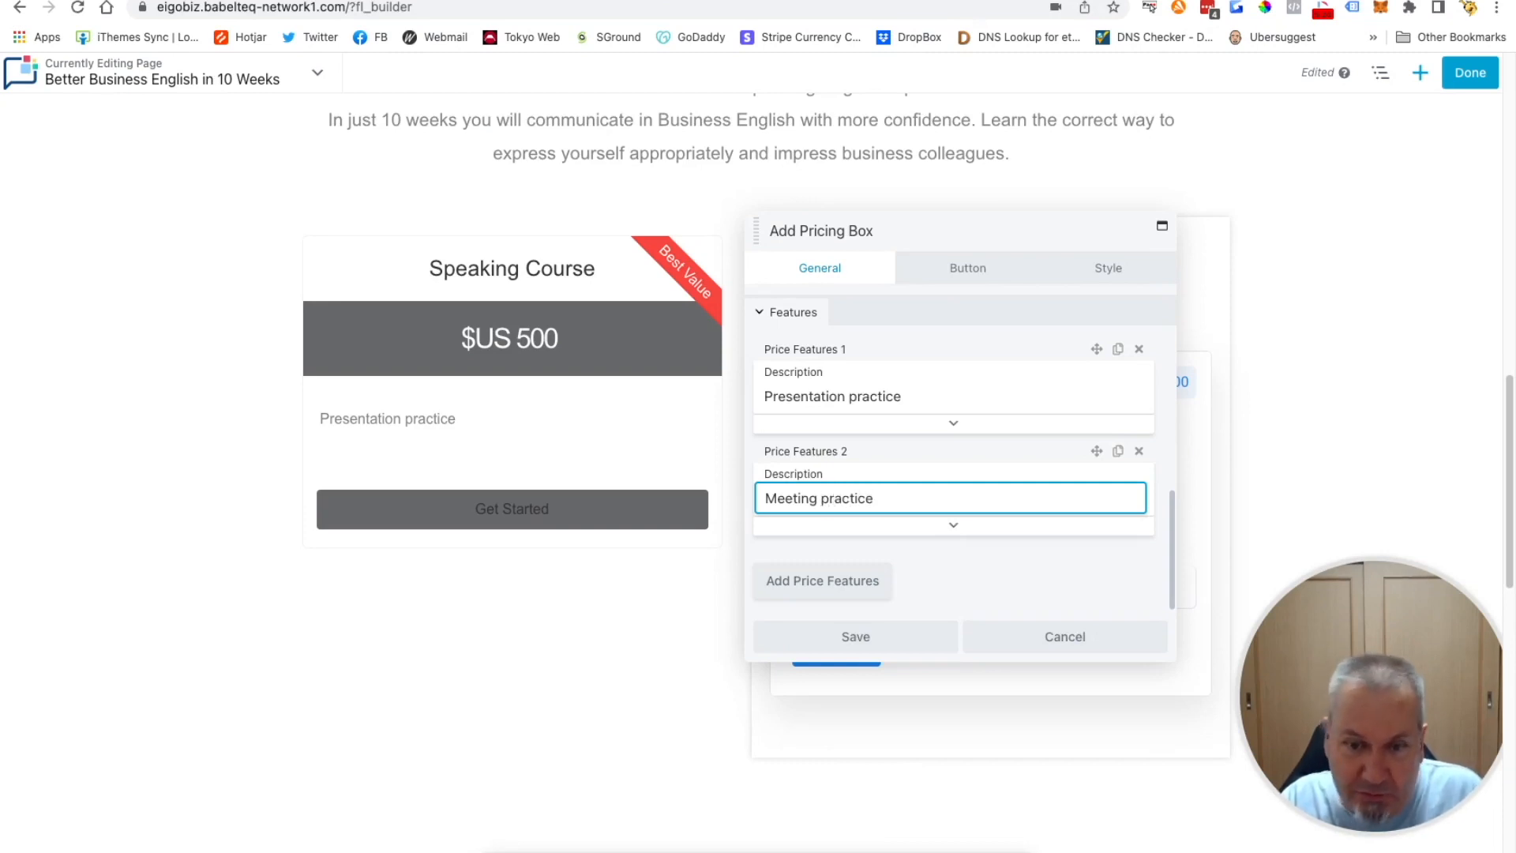
Add a third price feature described as "Negotiating with clients" and save the pricing box
left_click(785, 582)
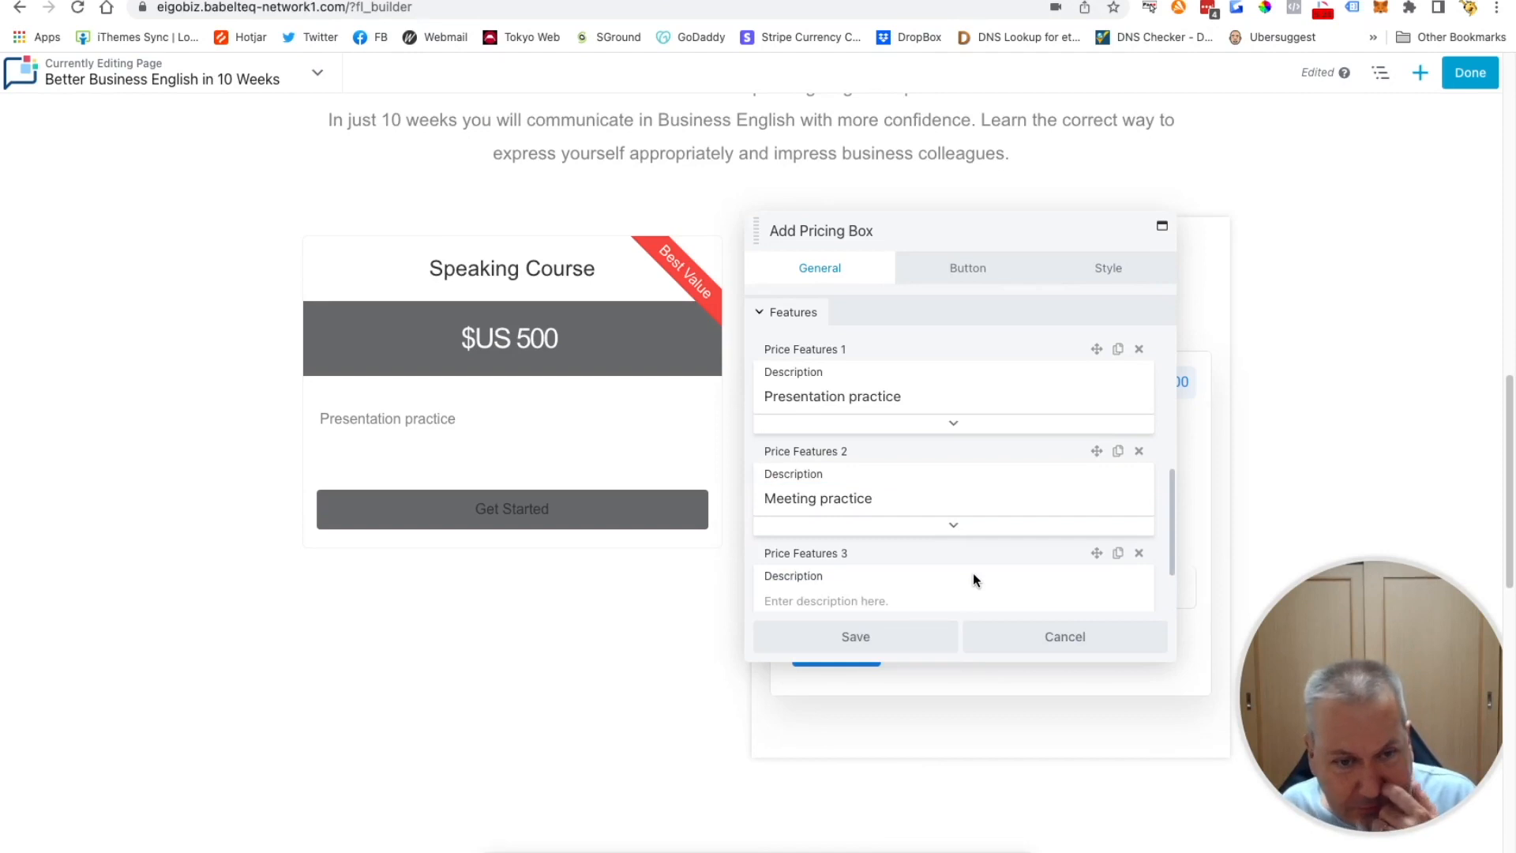
scroll(900, 552, "down", 2)
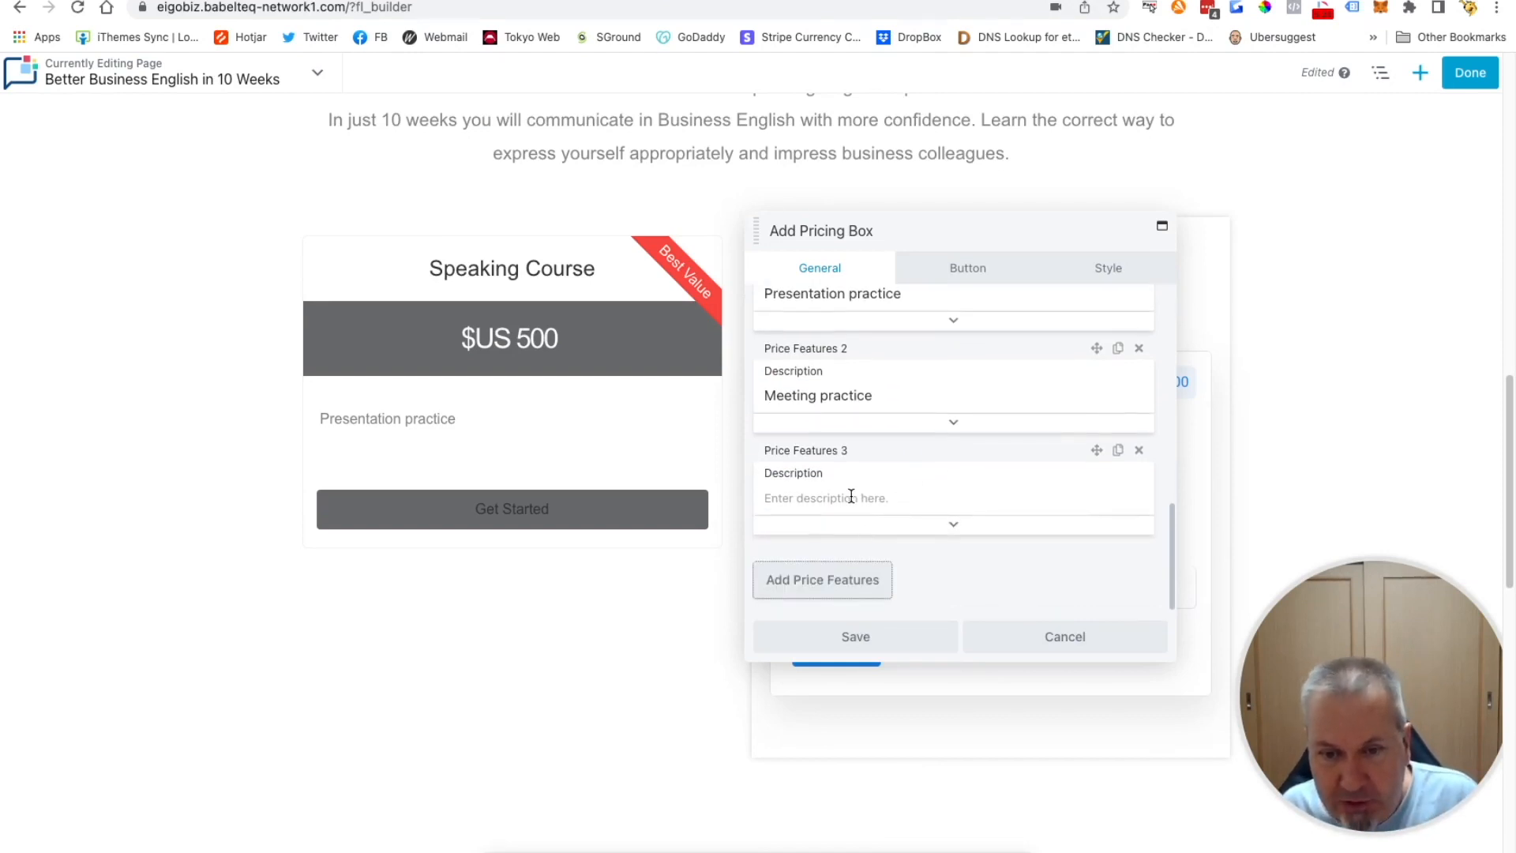
left_click(850, 497)
type("Negotiat")
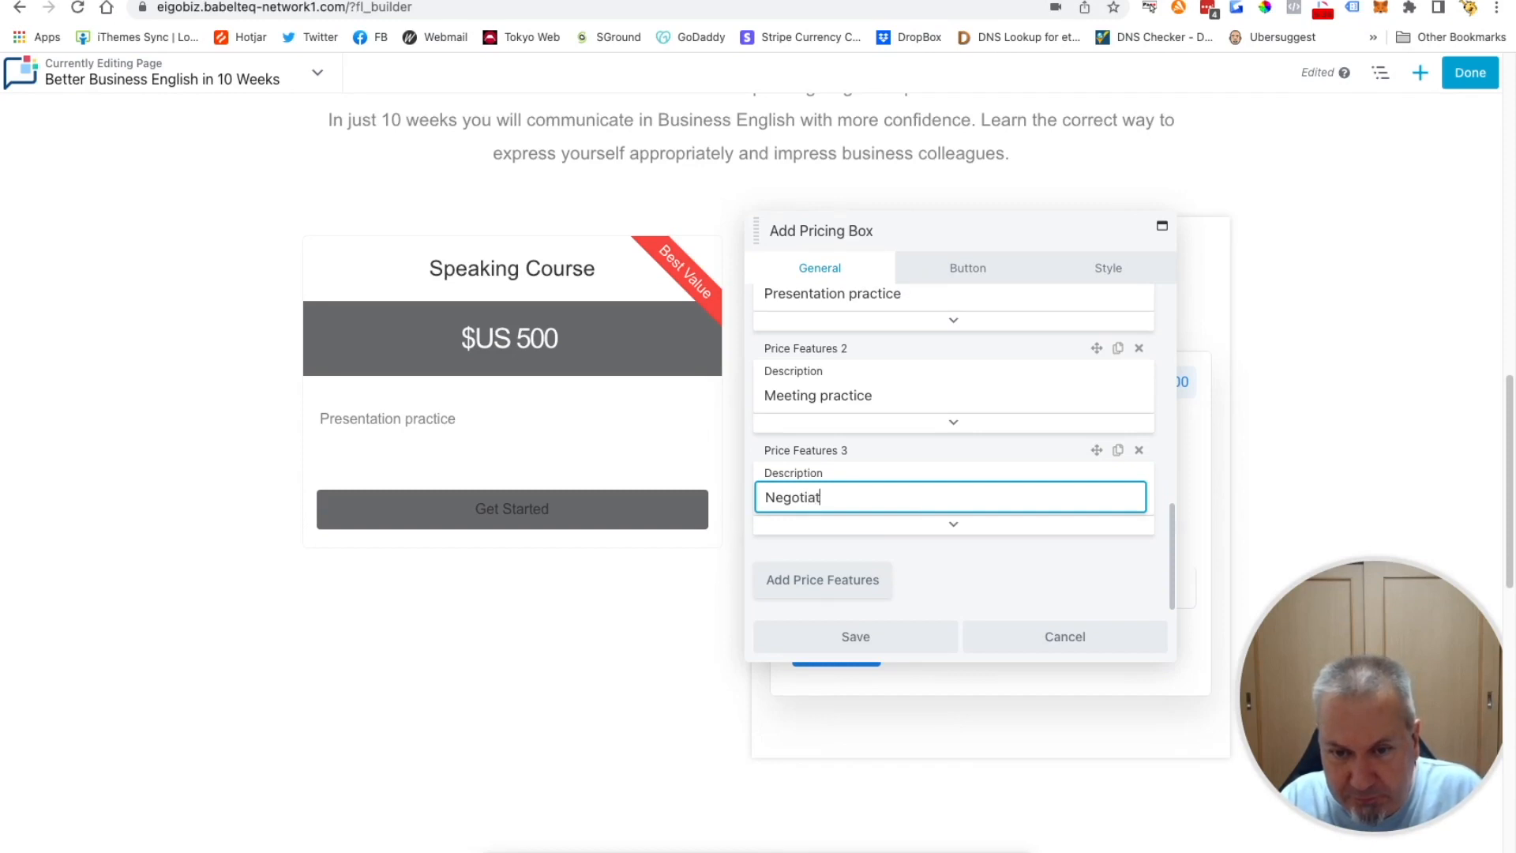
type("ing with clients")
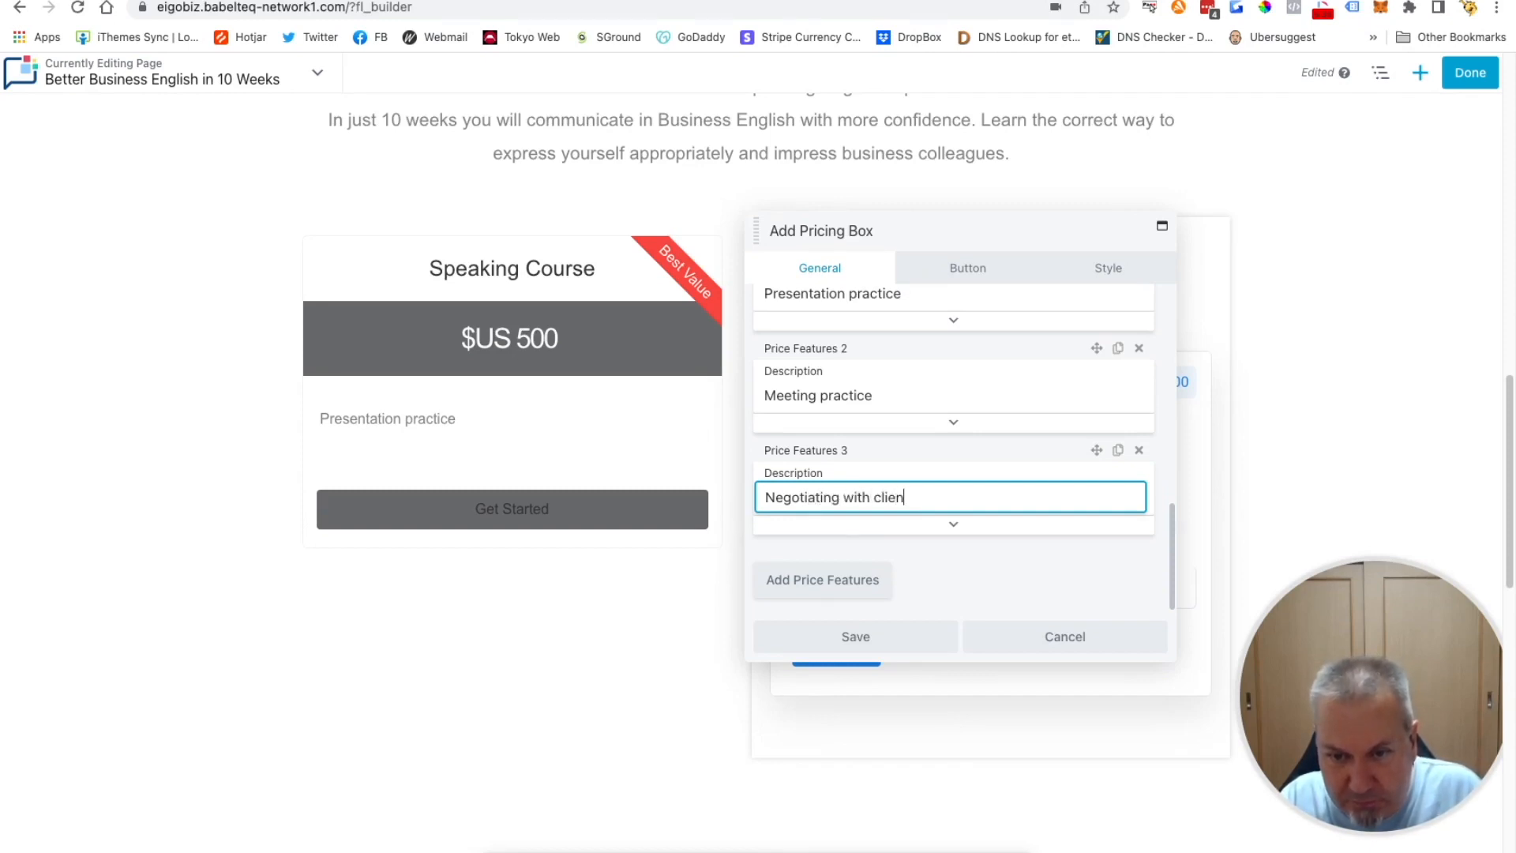
left_click(928, 559)
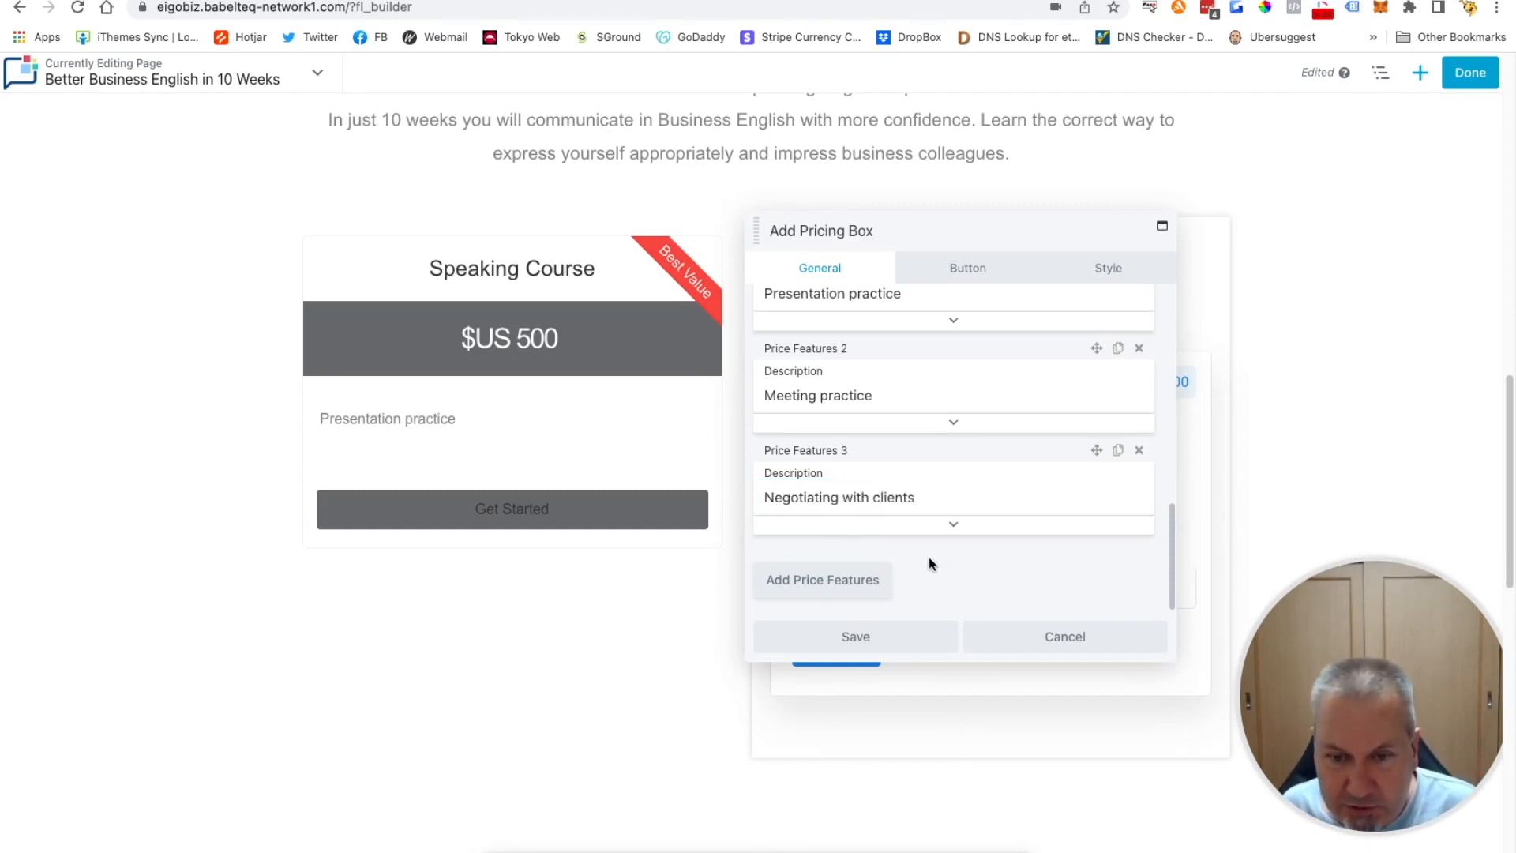
left_click(874, 637)
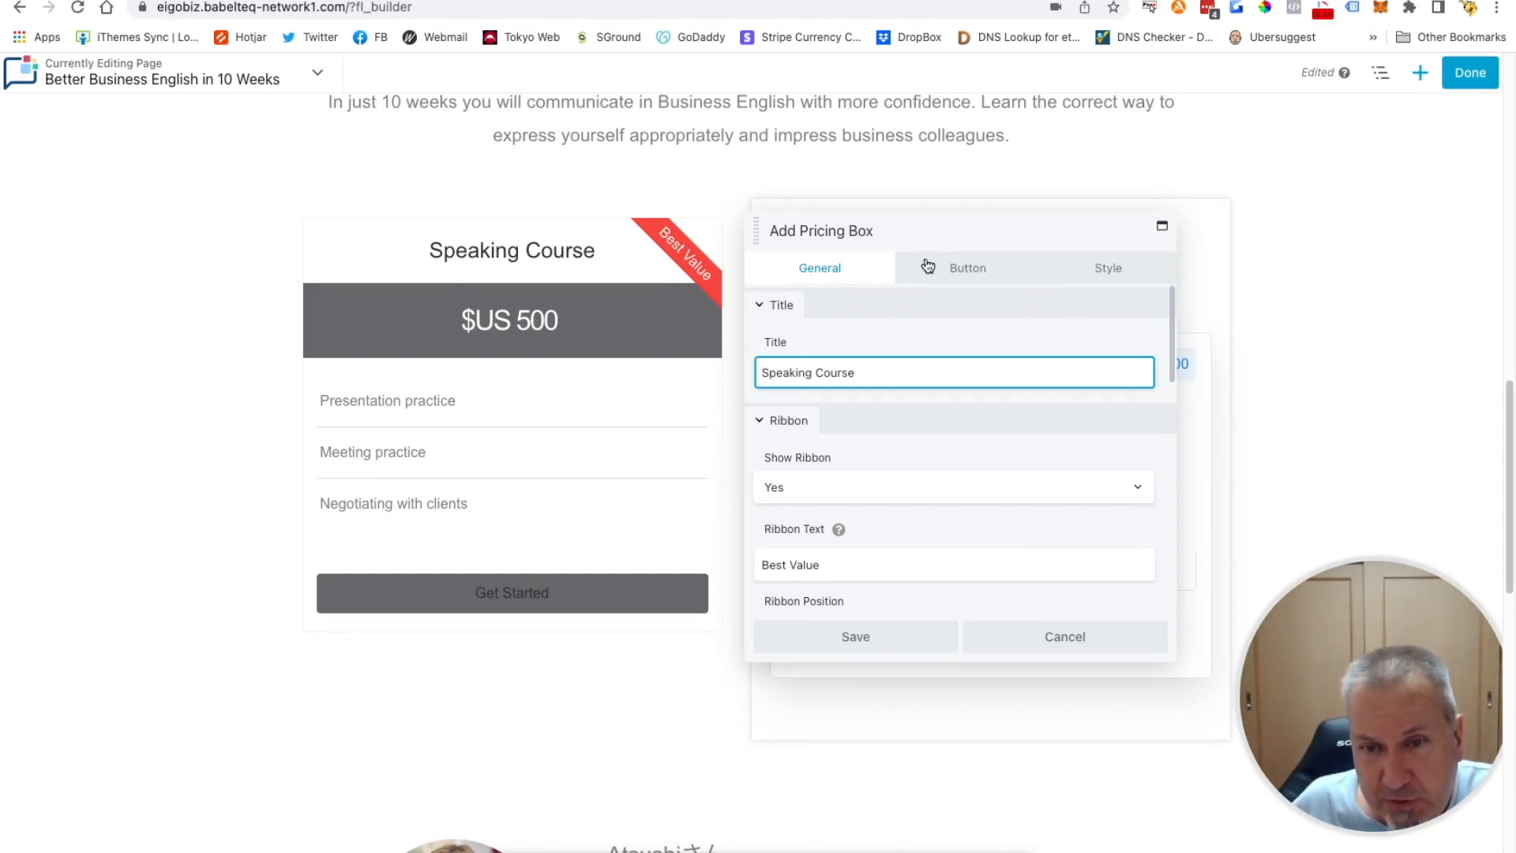
Set the accent color of the Speaking Course pricing box to the blue preset #006ece
left_click(1124, 274)
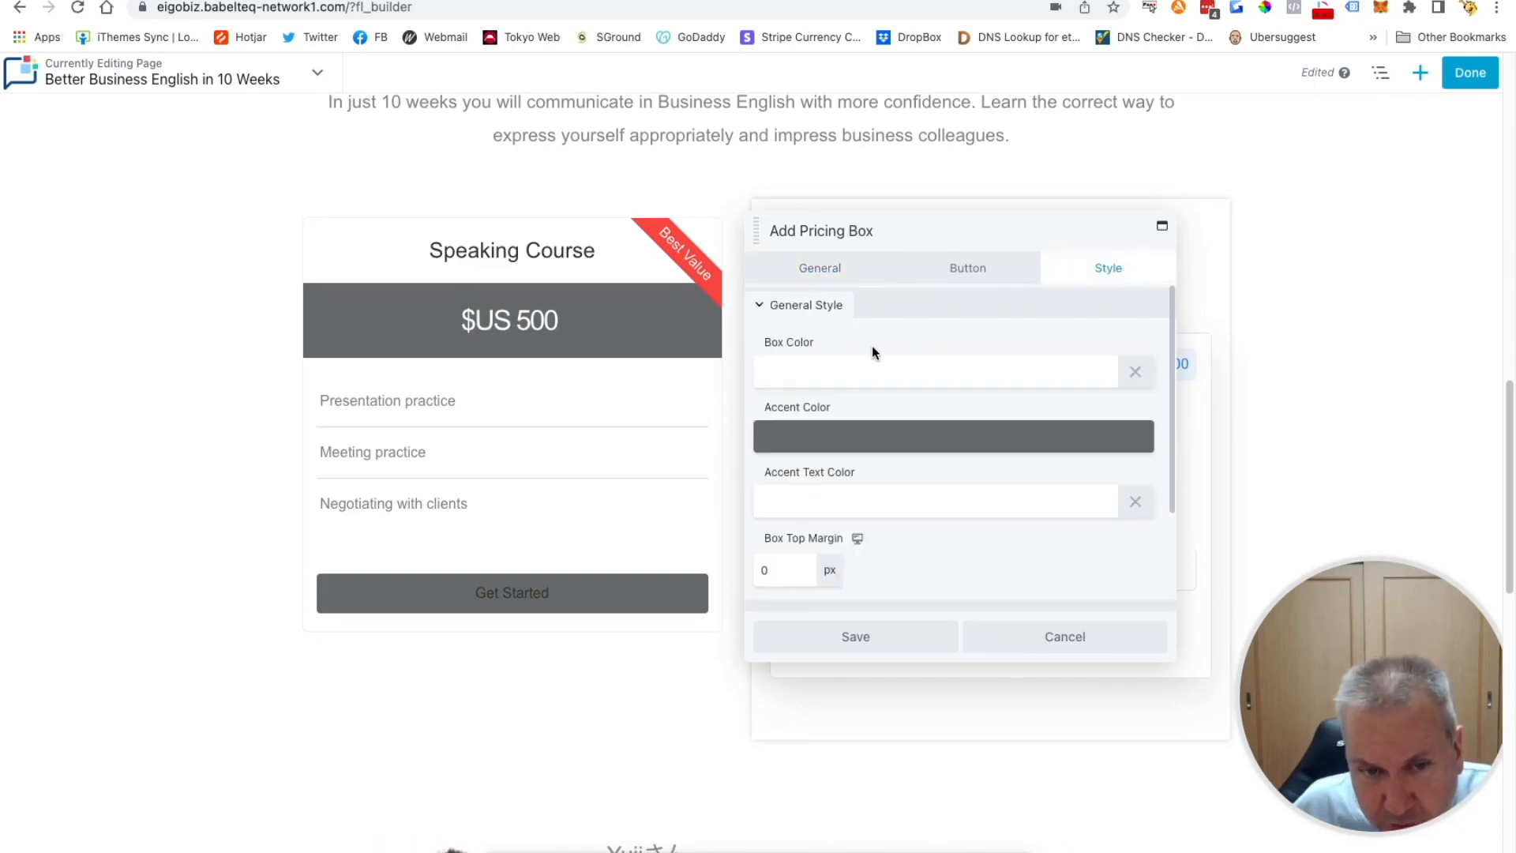
left_click(862, 442)
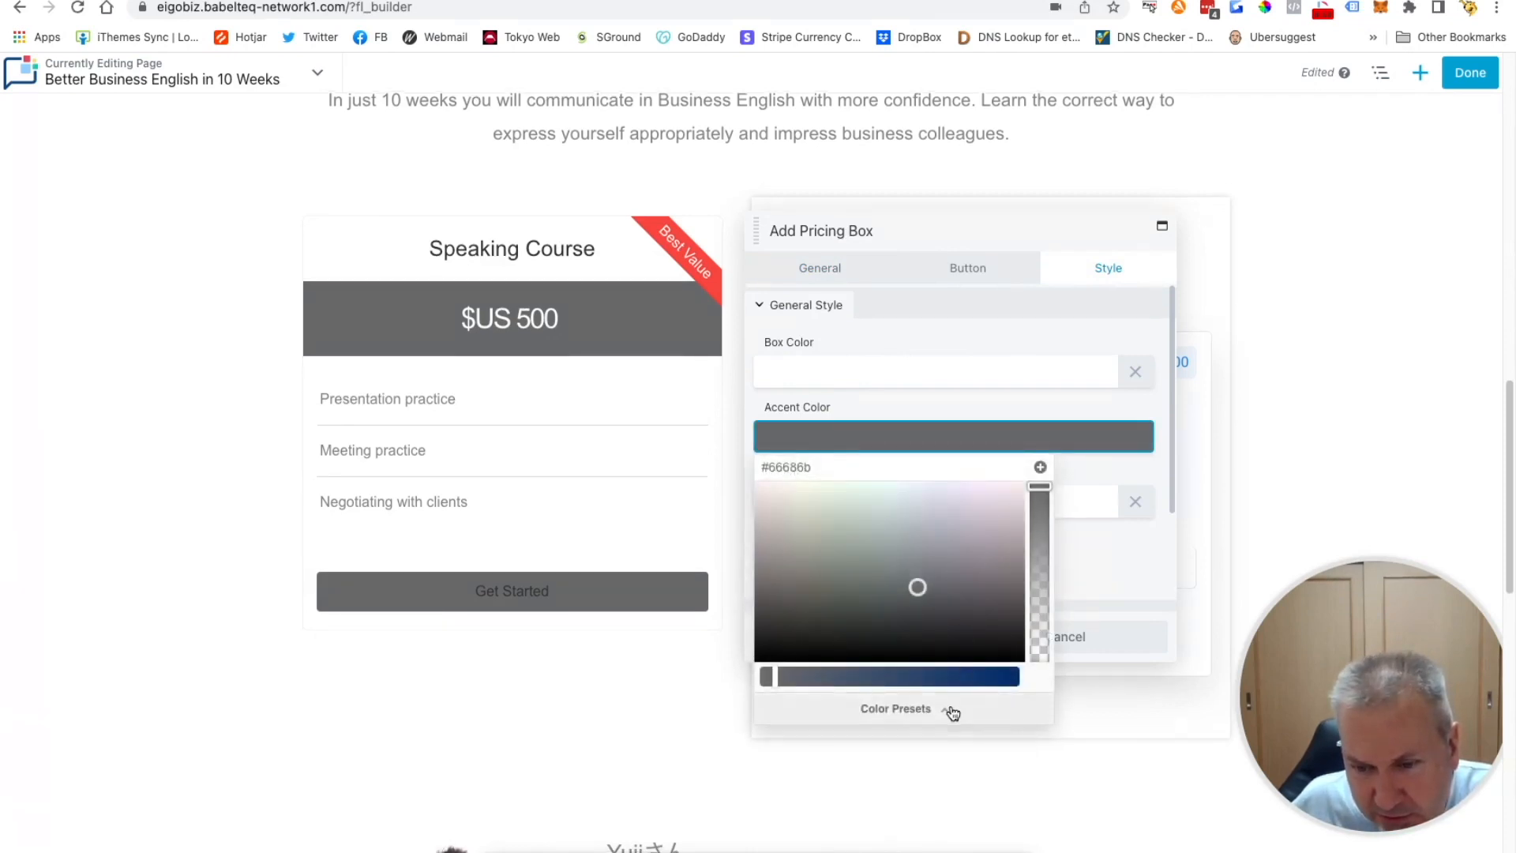
left_click(952, 710)
scroll(854, 633, "down", 3)
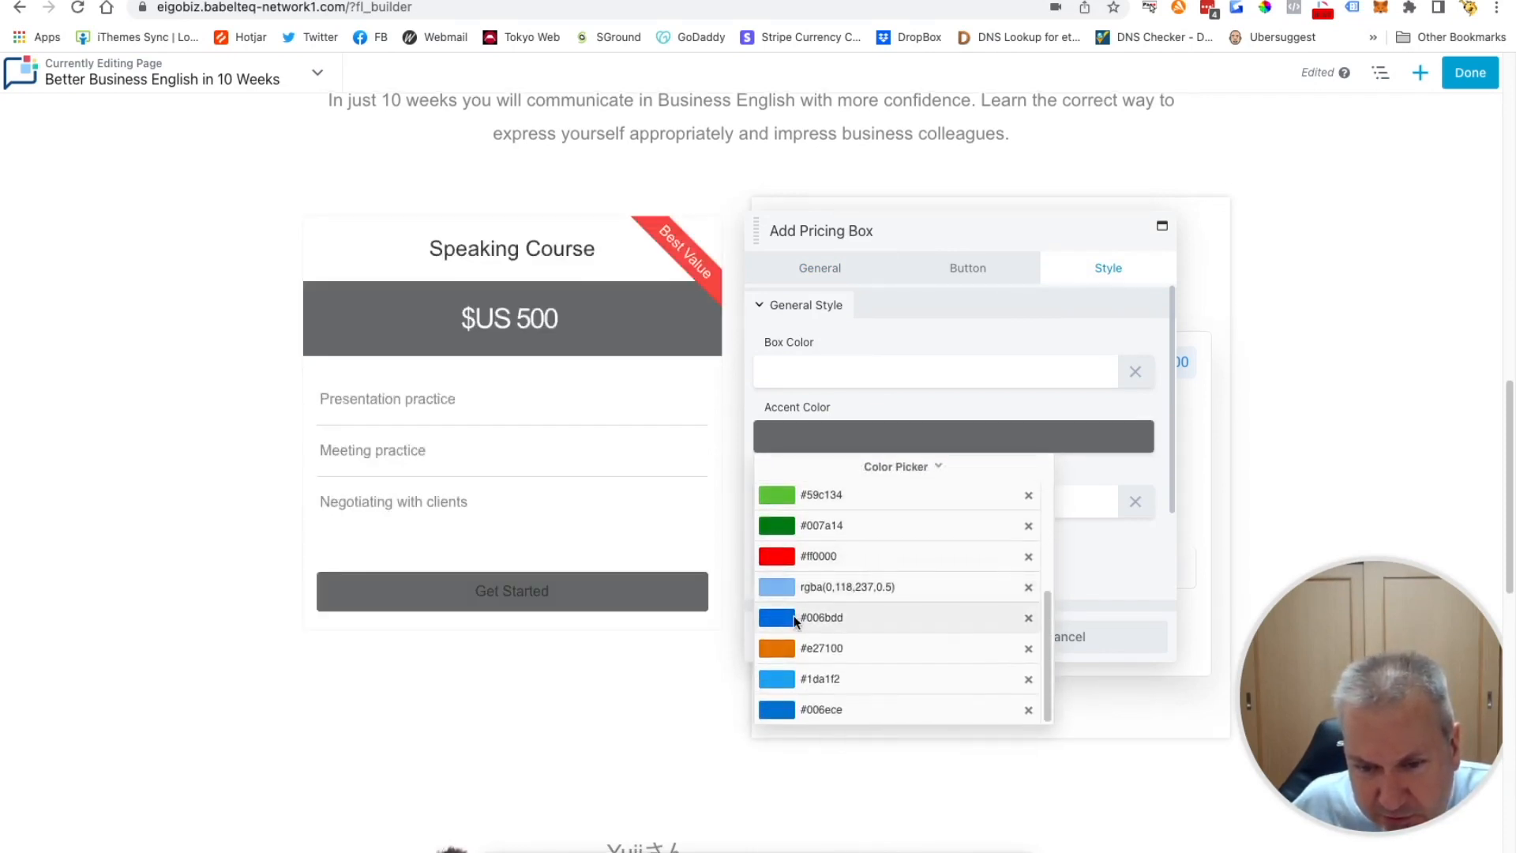
left_click(788, 709)
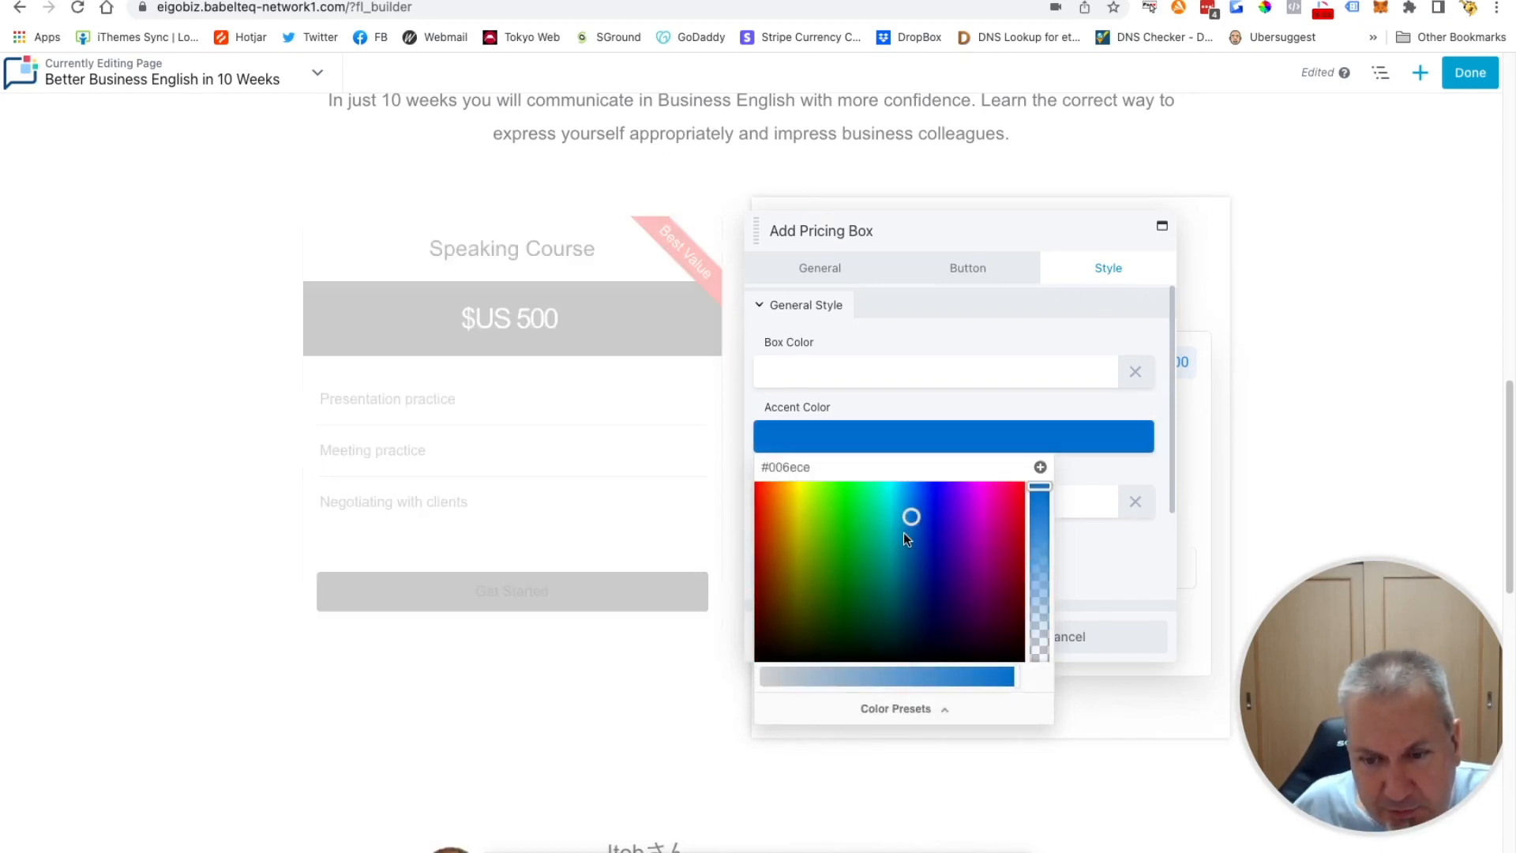
left_click(922, 404)
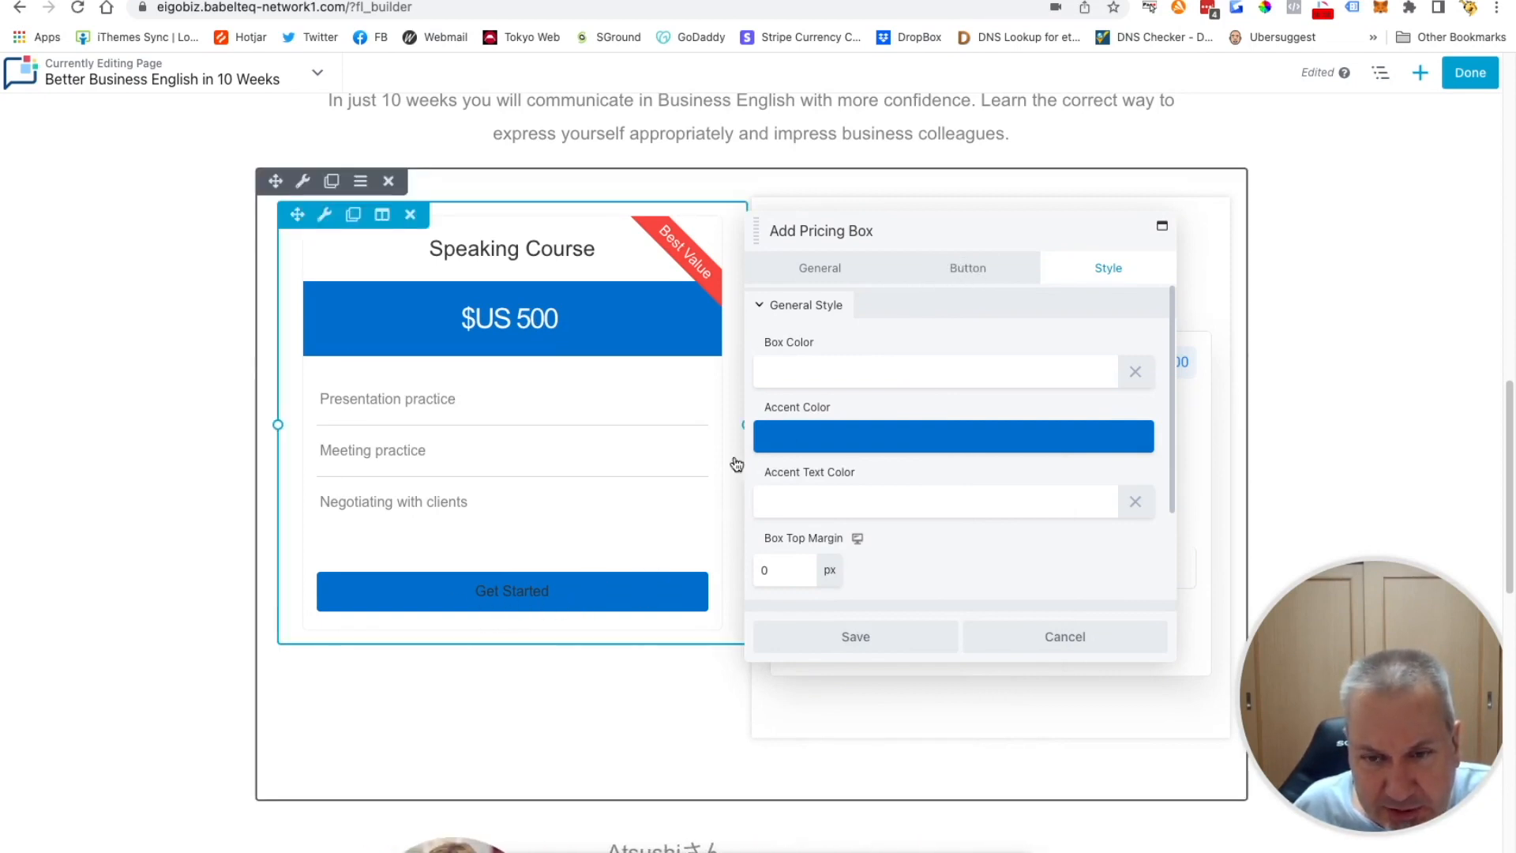
Set the text color of the pricing box's Get Started button to the white preset #ffffff
left_click(978, 273)
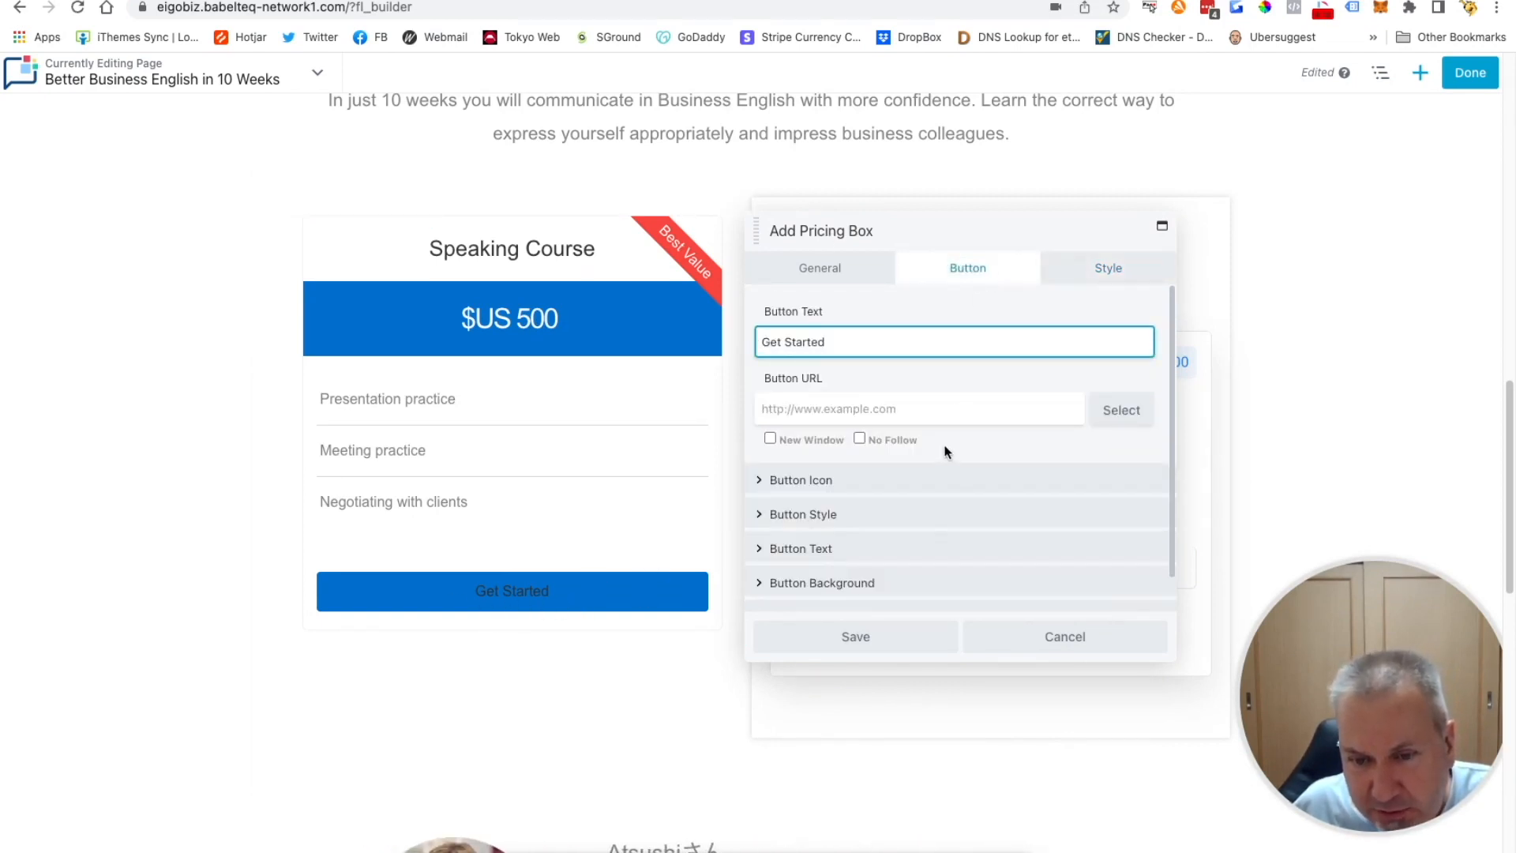
scroll(944, 449, "down", 1)
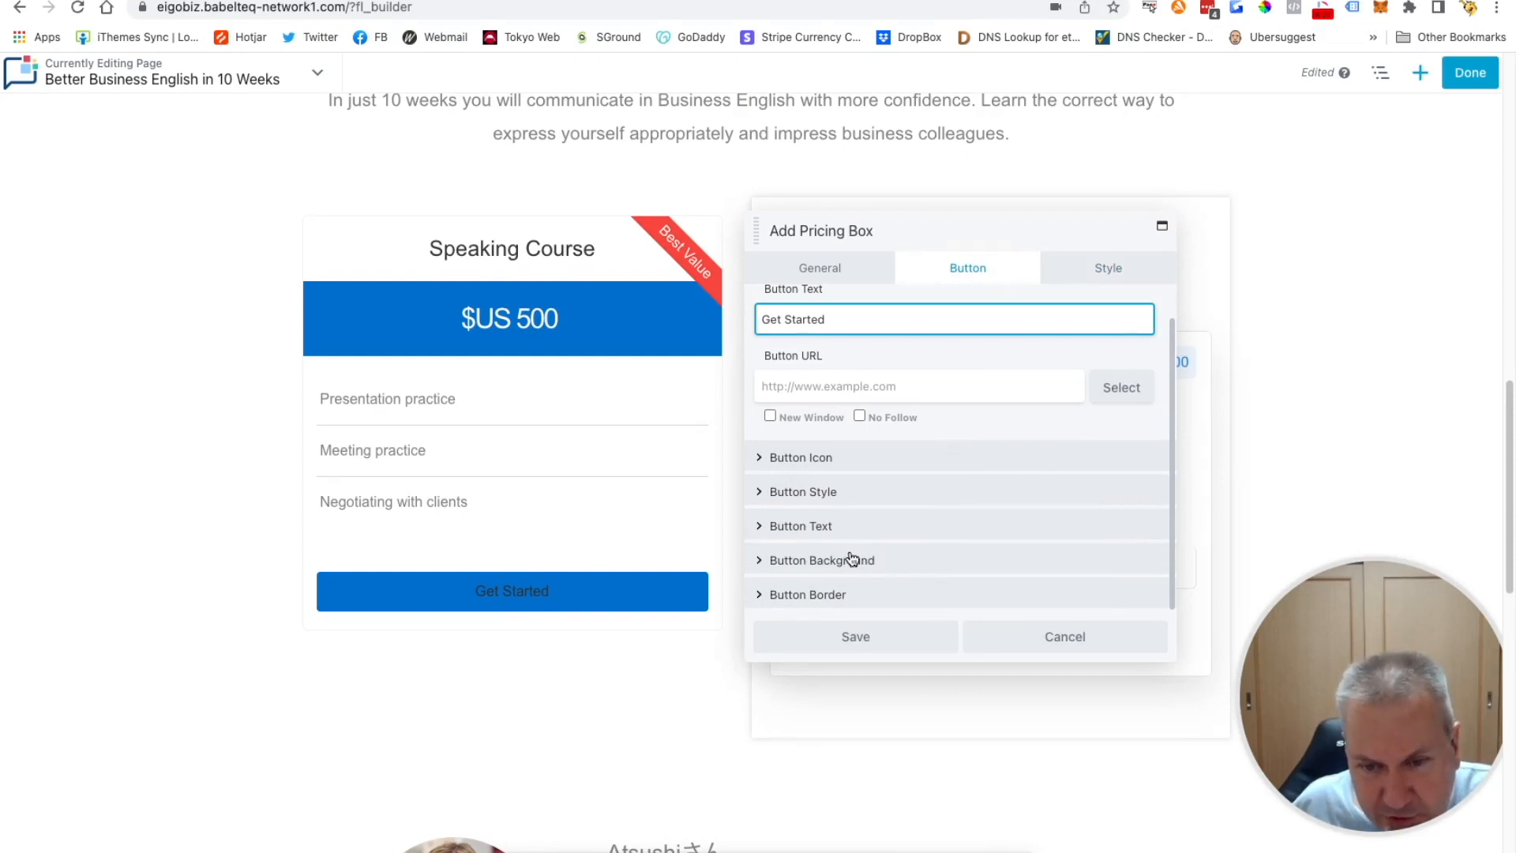
left_click(866, 529)
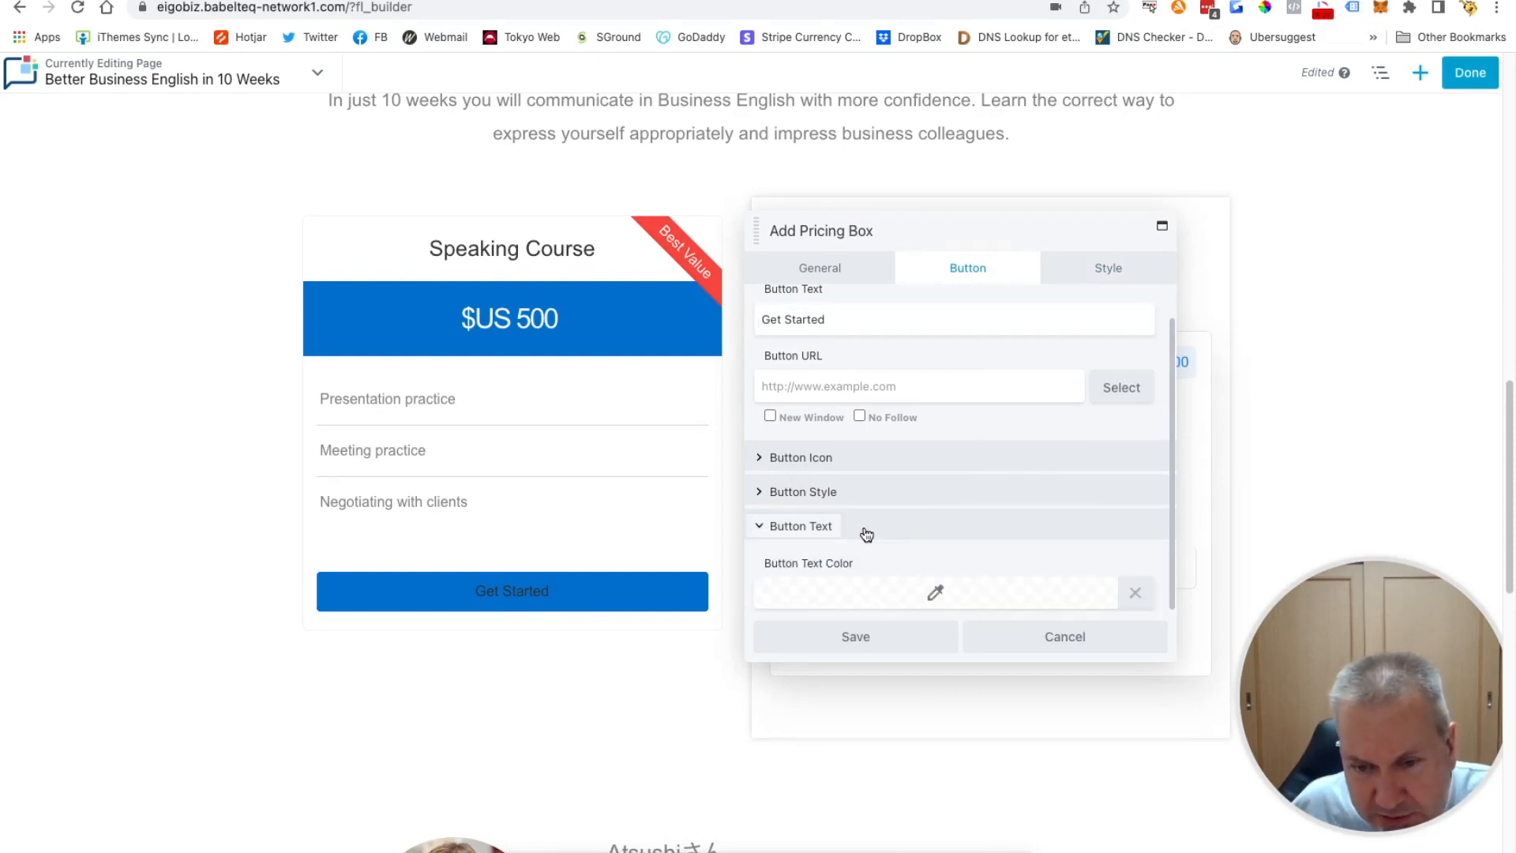
scroll(917, 497, "down", 5)
scroll(892, 442, "up", 2)
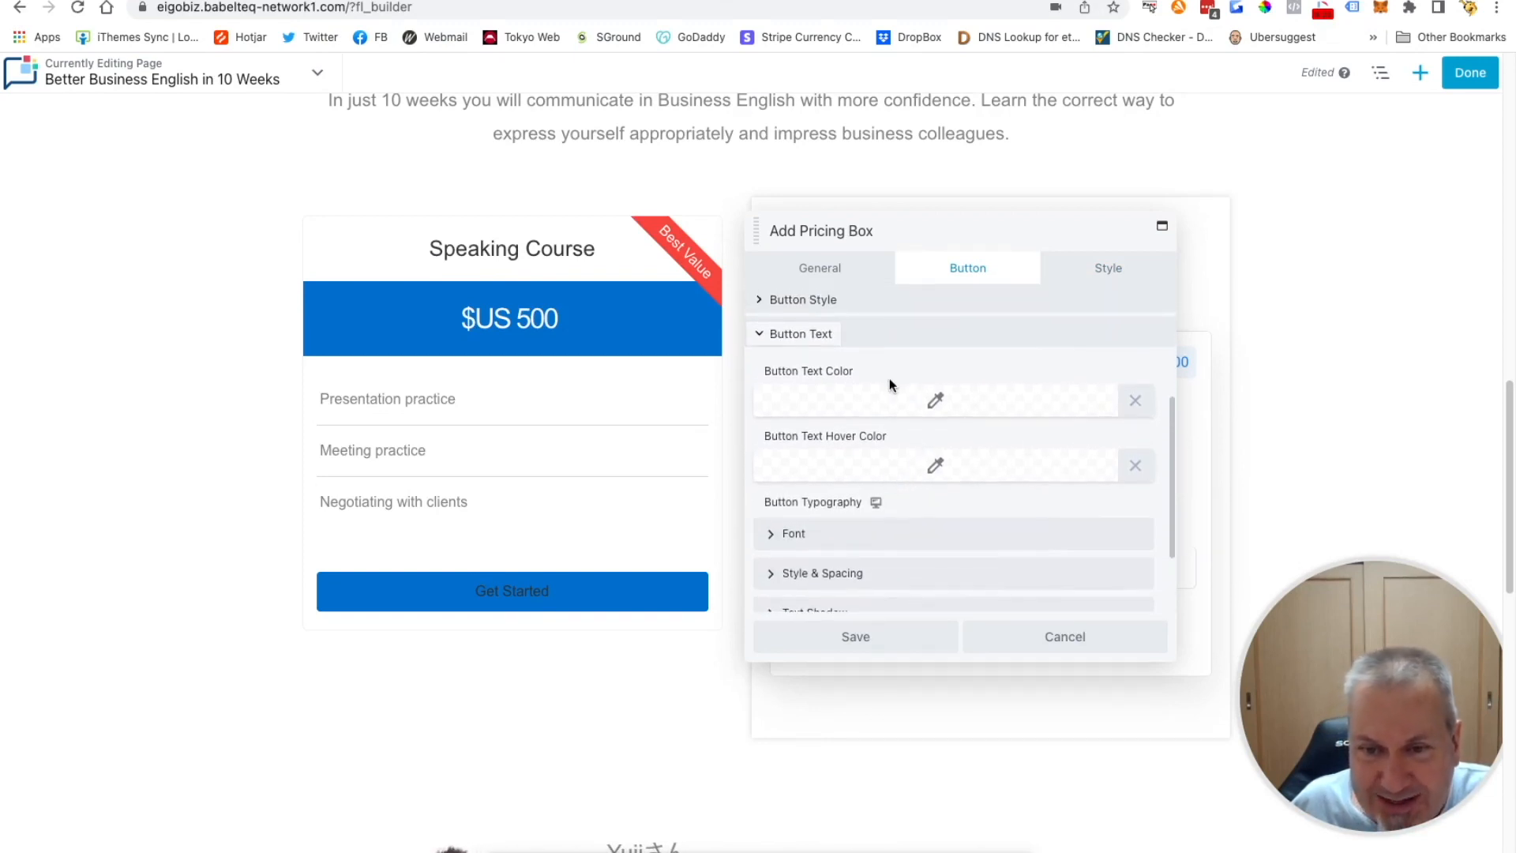
left_click(936, 405)
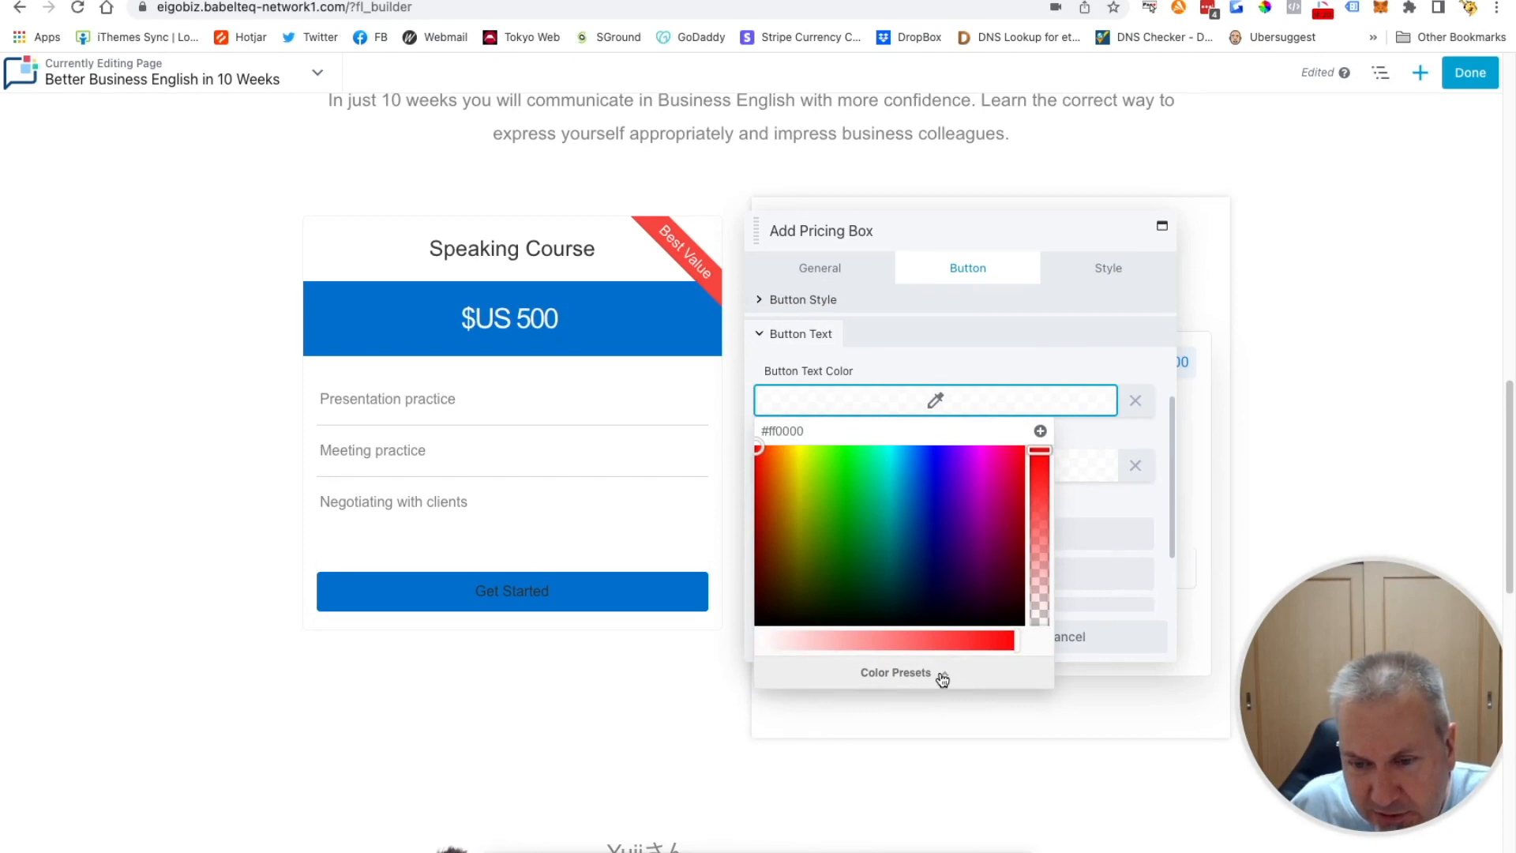
left_click(942, 675)
scroll(855, 542, "up", 5)
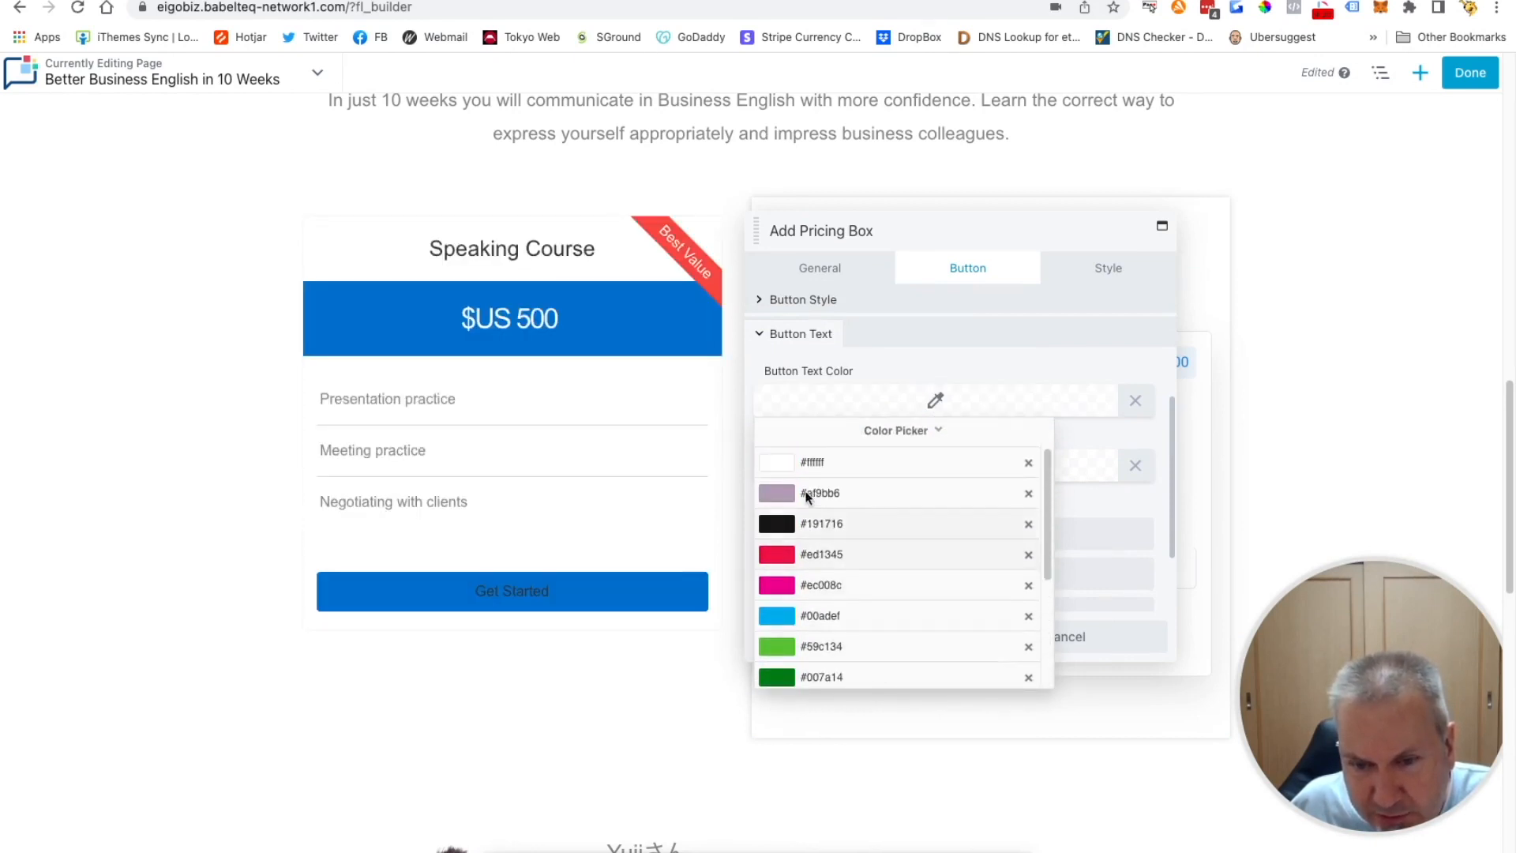
left_click(780, 464)
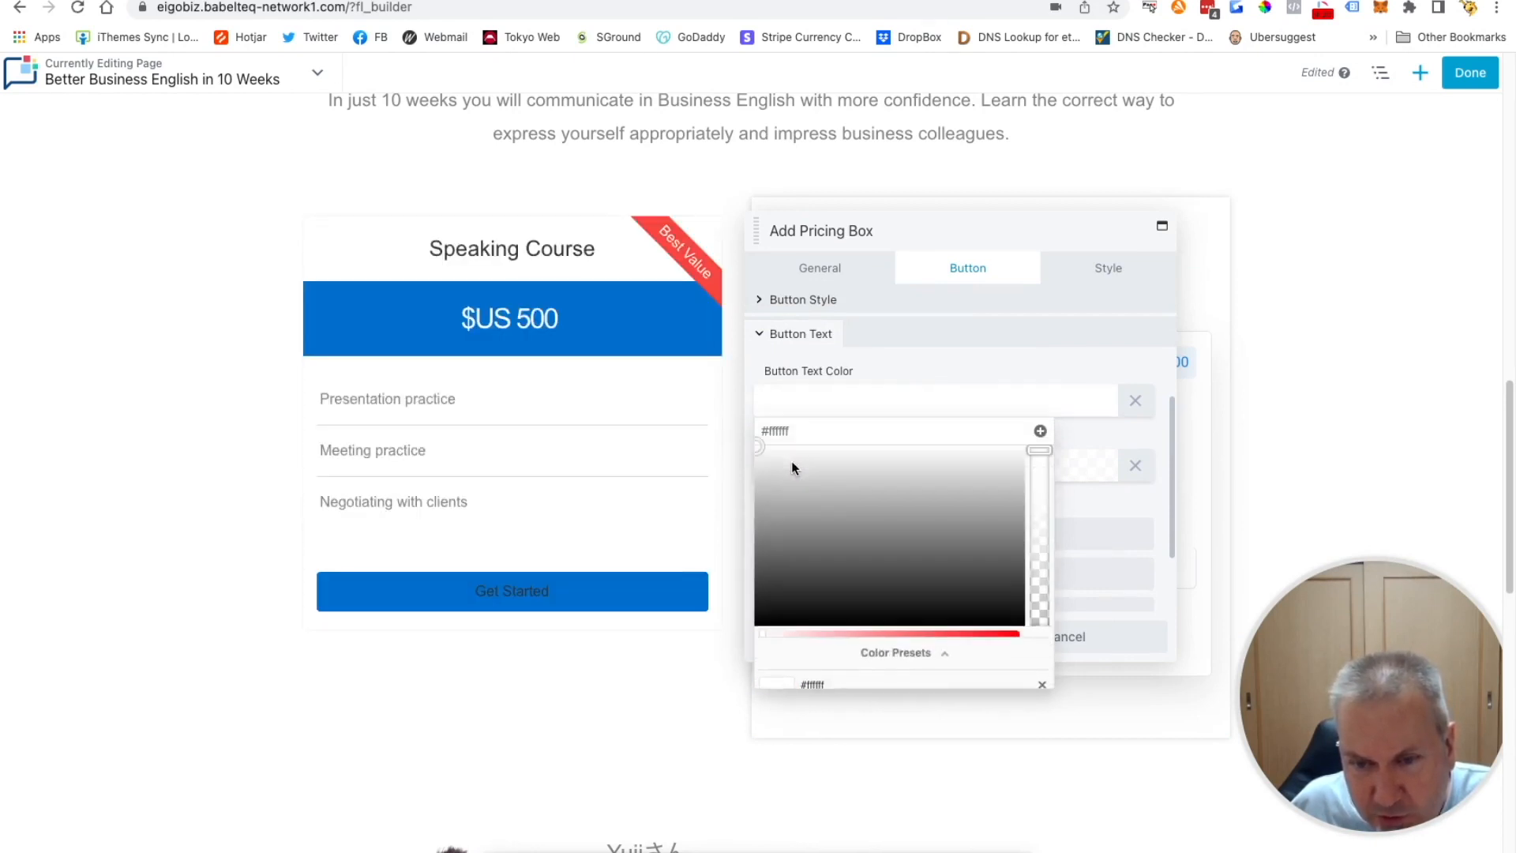
left_click(916, 363)
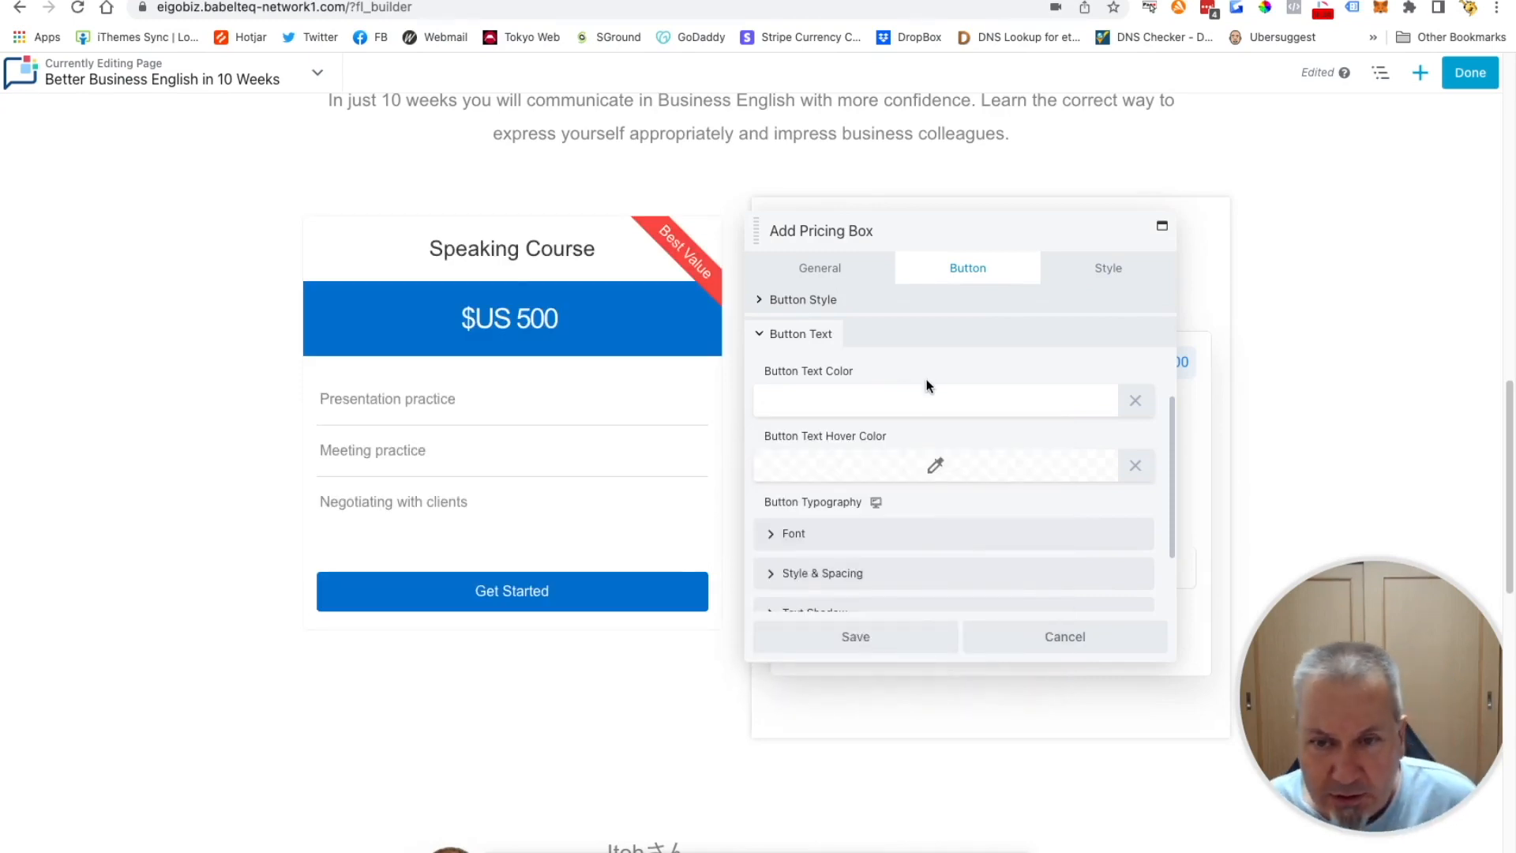
Save the Speaking Course box settings and the pricing table module
scroll(939, 426, "down", 2)
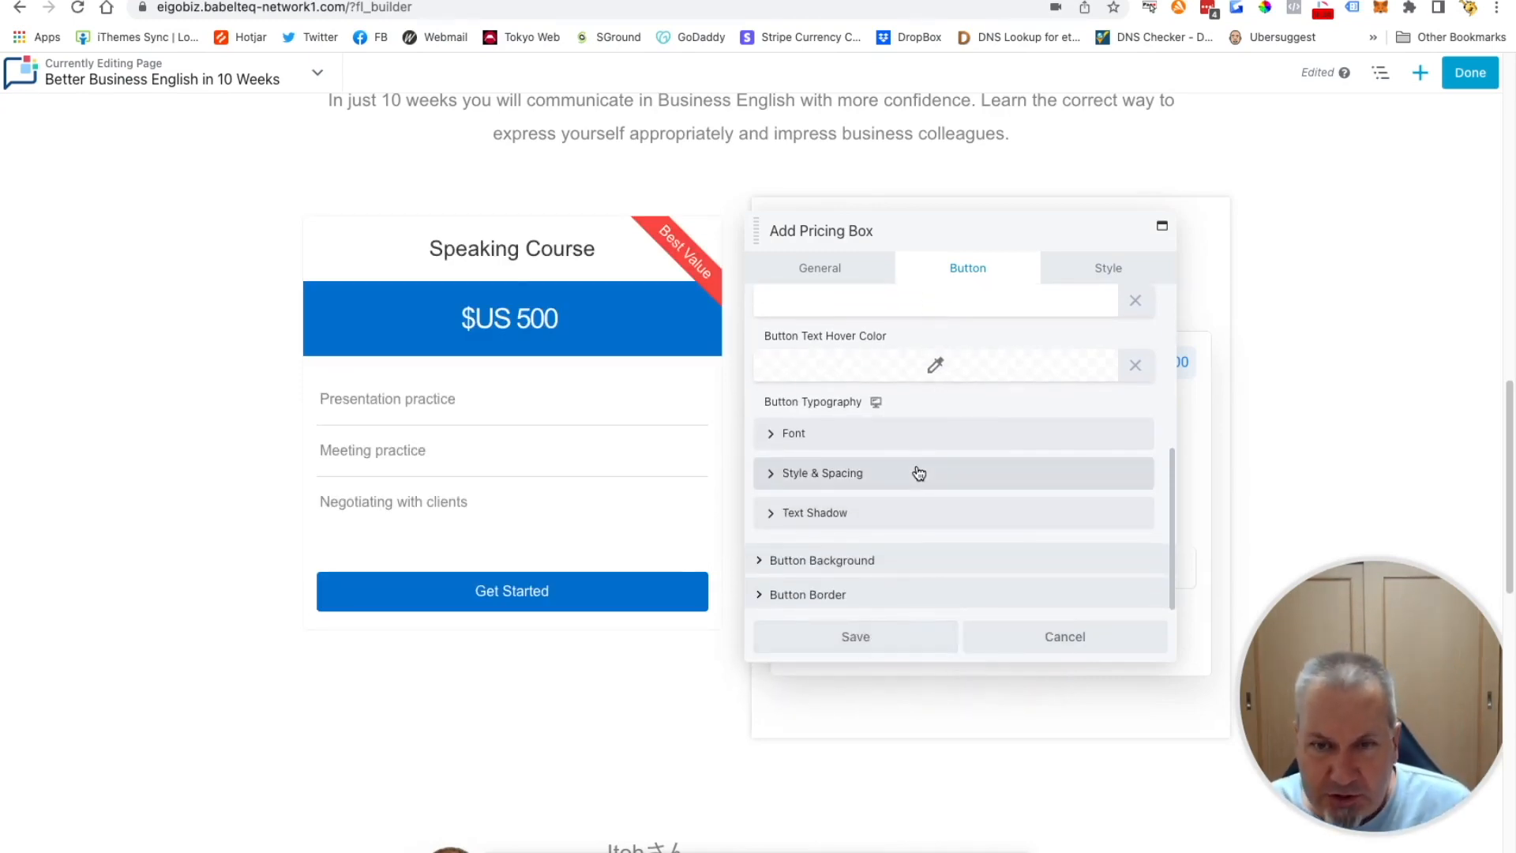
left_click(893, 643)
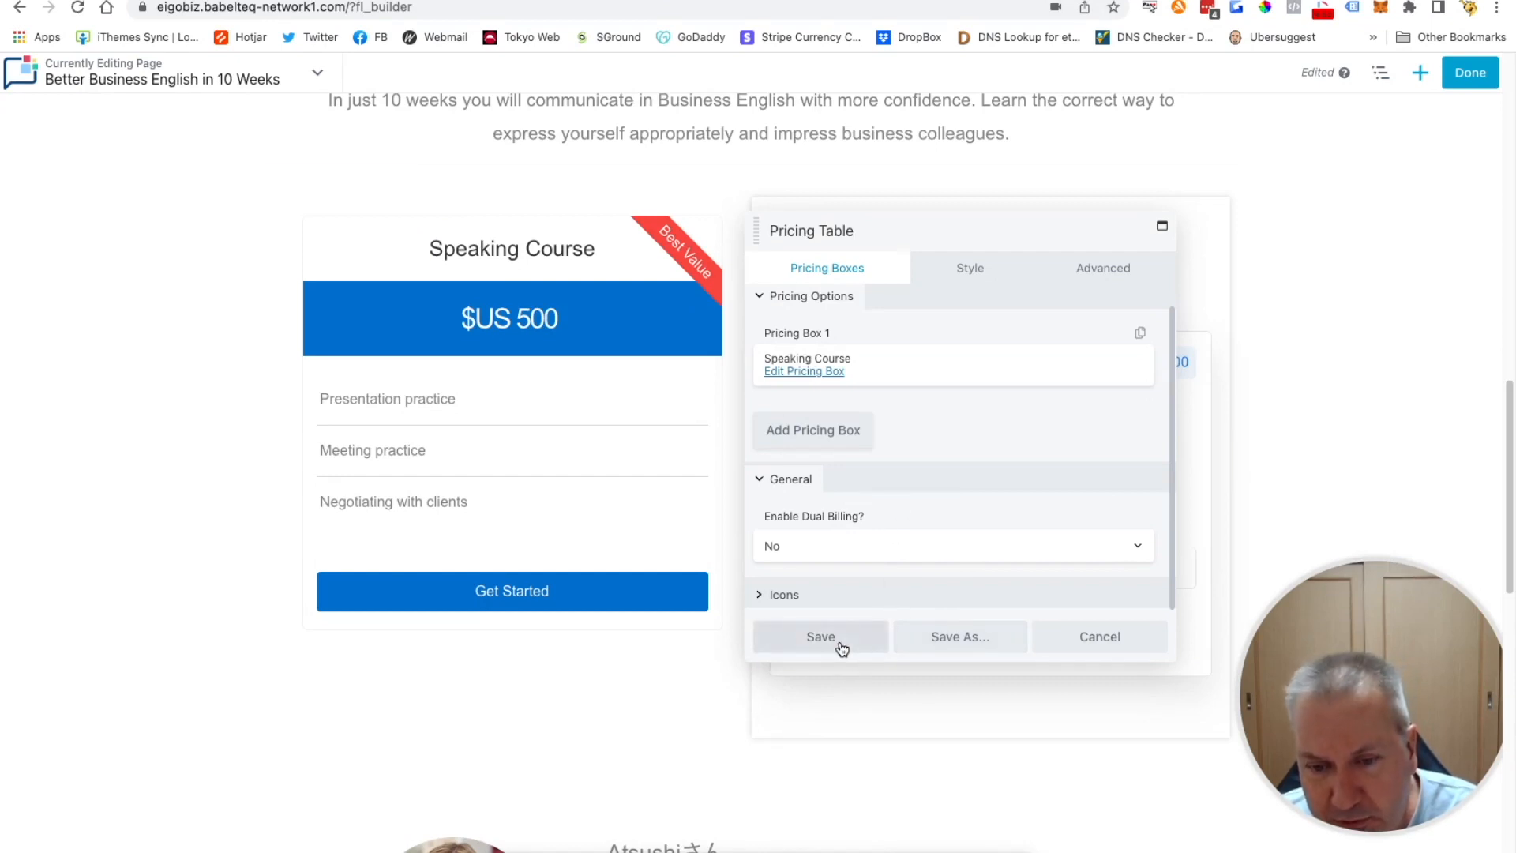
left_click(842, 648)
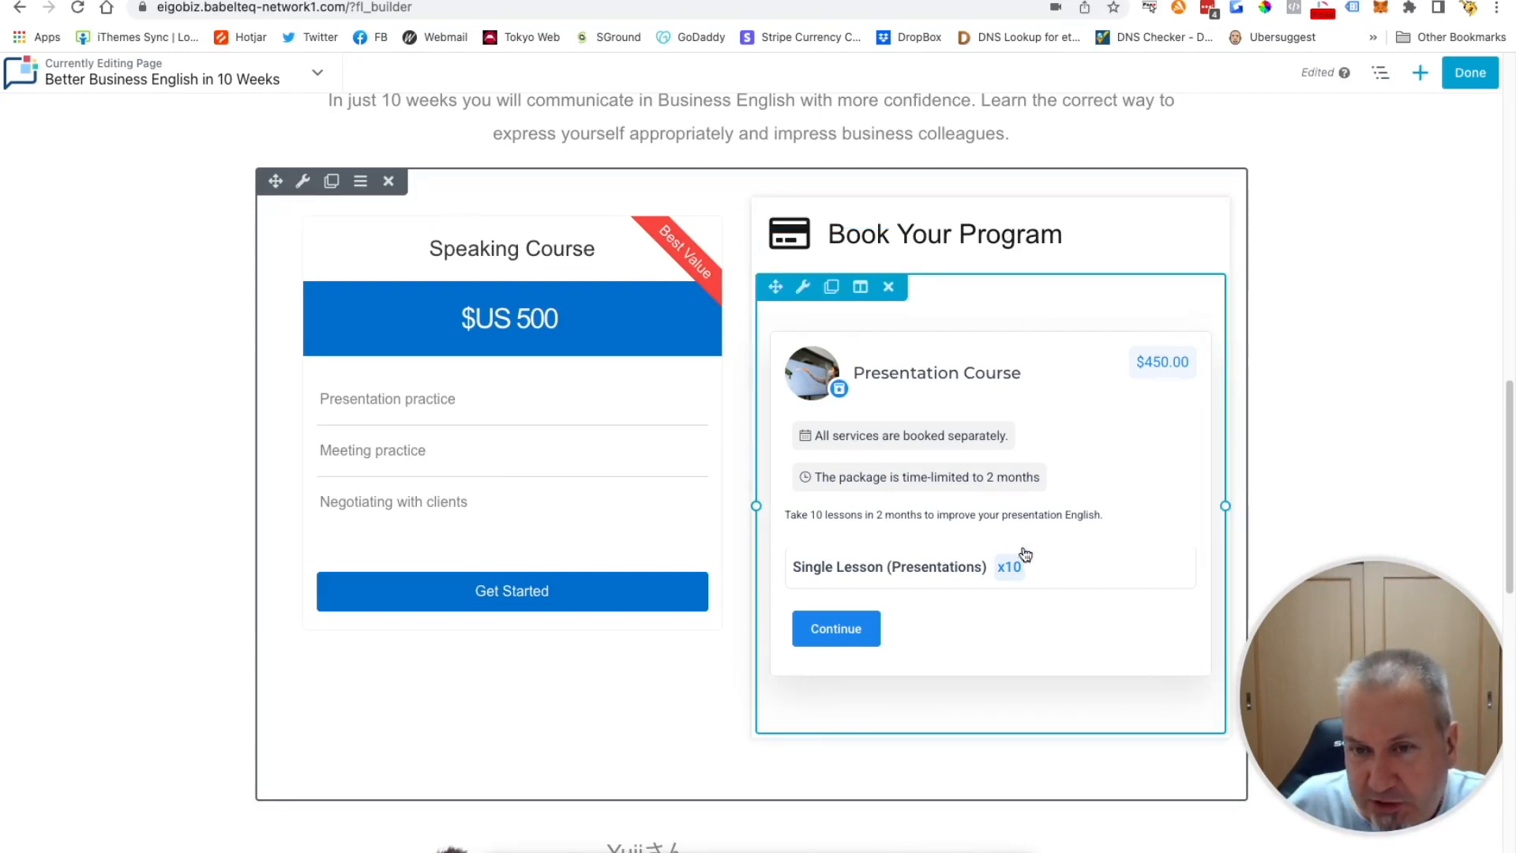
Check the HTML element ID in the advanced settings of the Book Your Program heading, and close them without saving
left_click(976, 244)
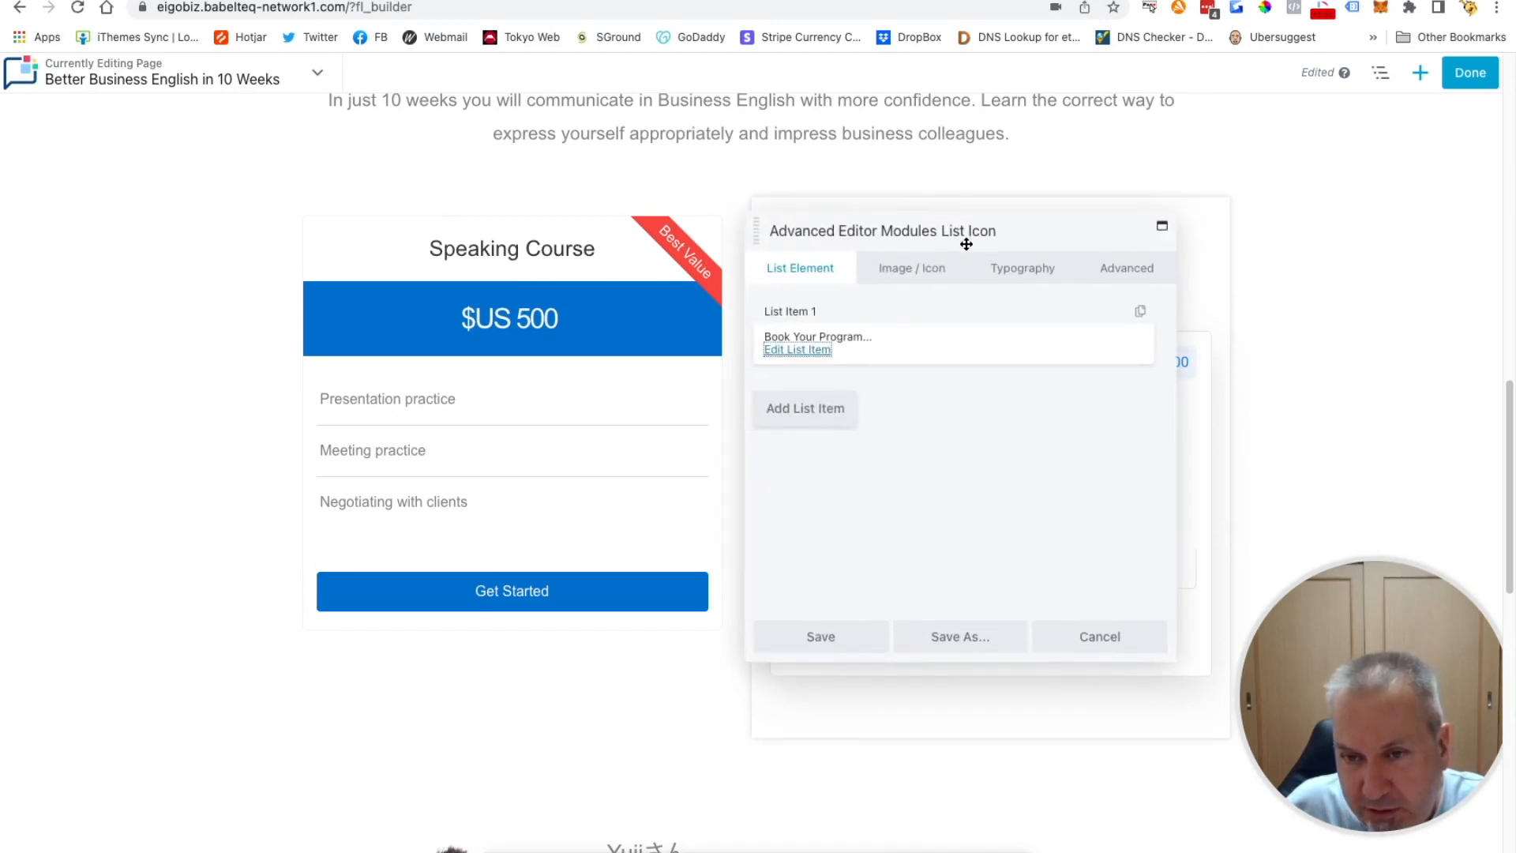
left_click(1117, 267)
scroll(959, 435, "down", 1)
scroll(959, 436, "down", 5)
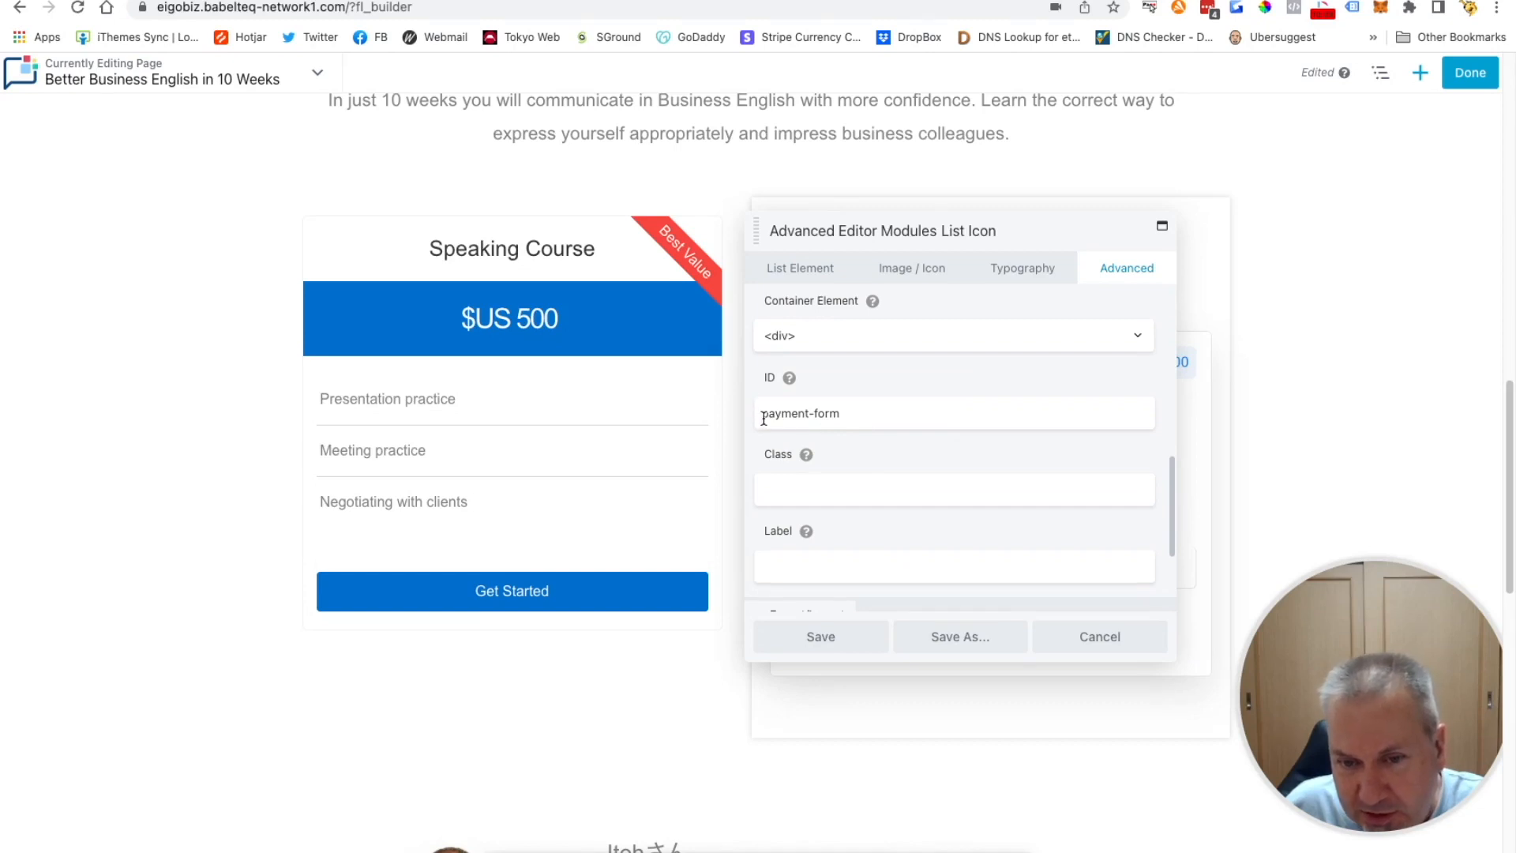
scroll(859, 414, "up", 2)
mouse_move(785, 459)
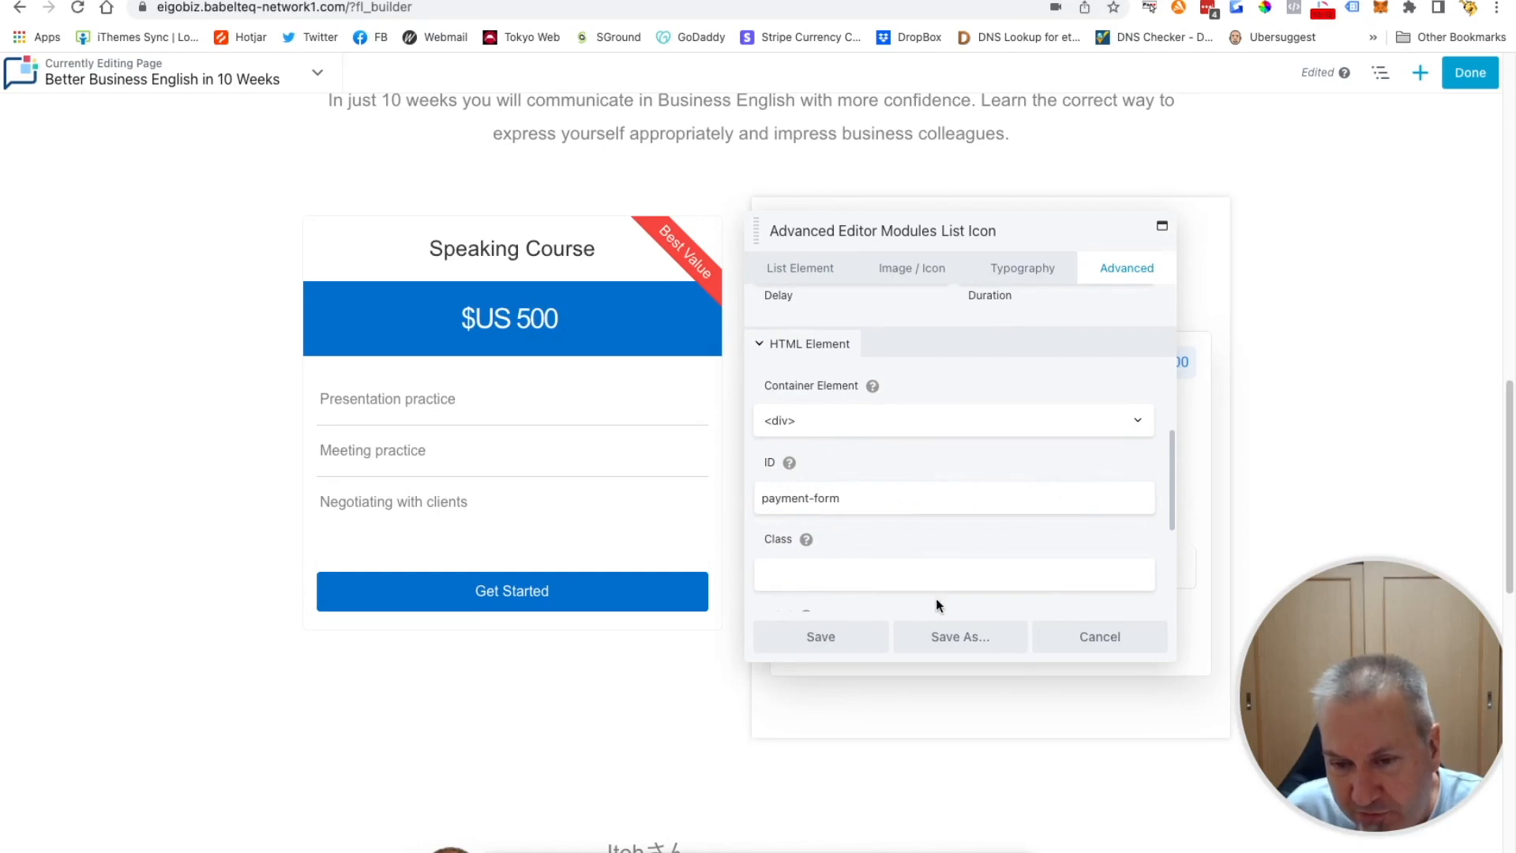
left_click(1091, 636)
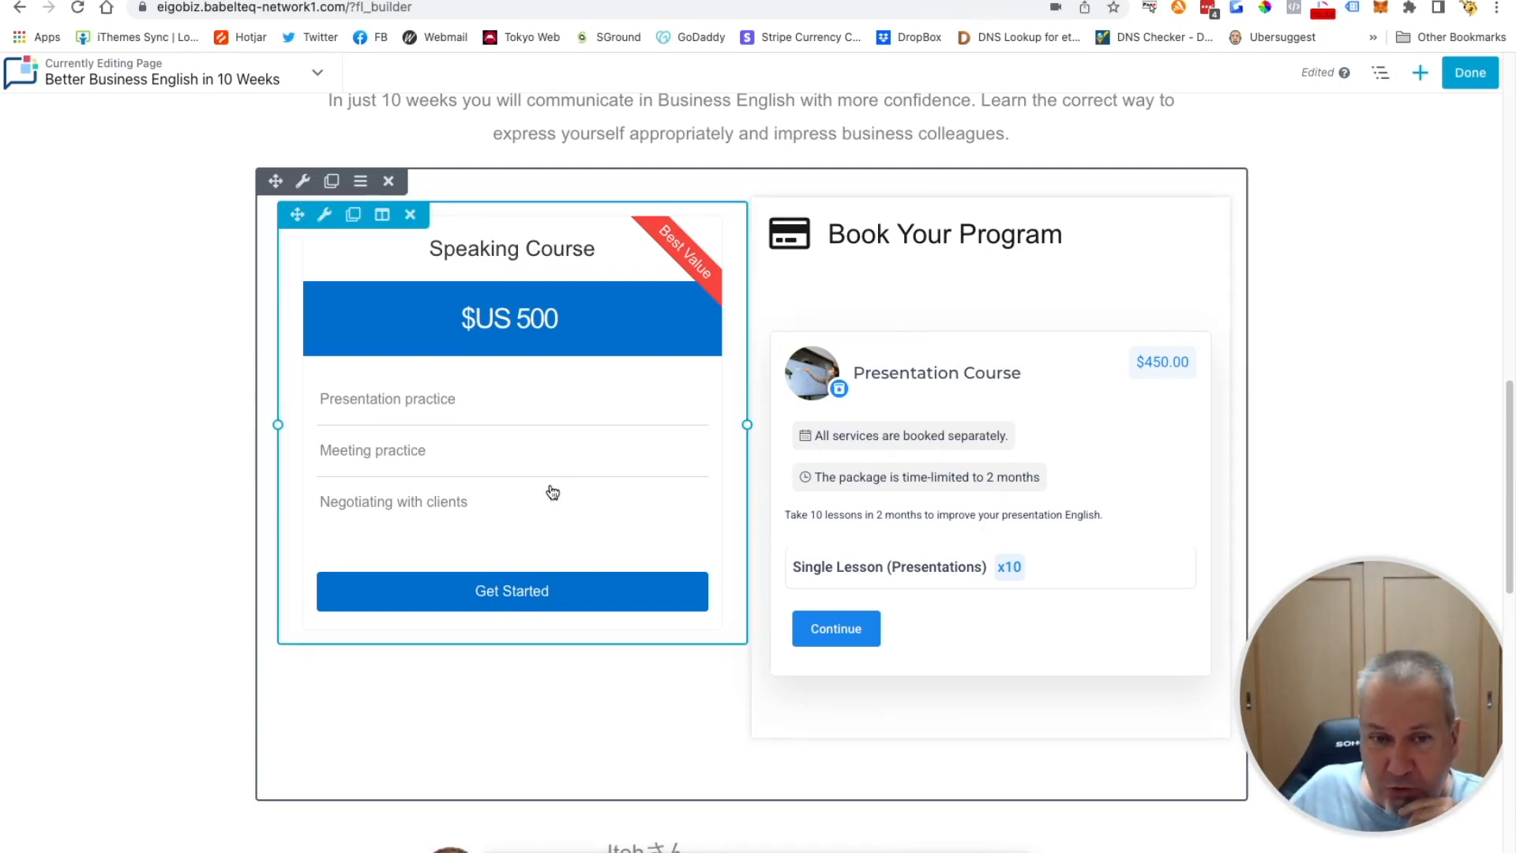
Set the button URL of the Speaking Course pricing box's Get Started button to #payment-form
left_click(588, 521)
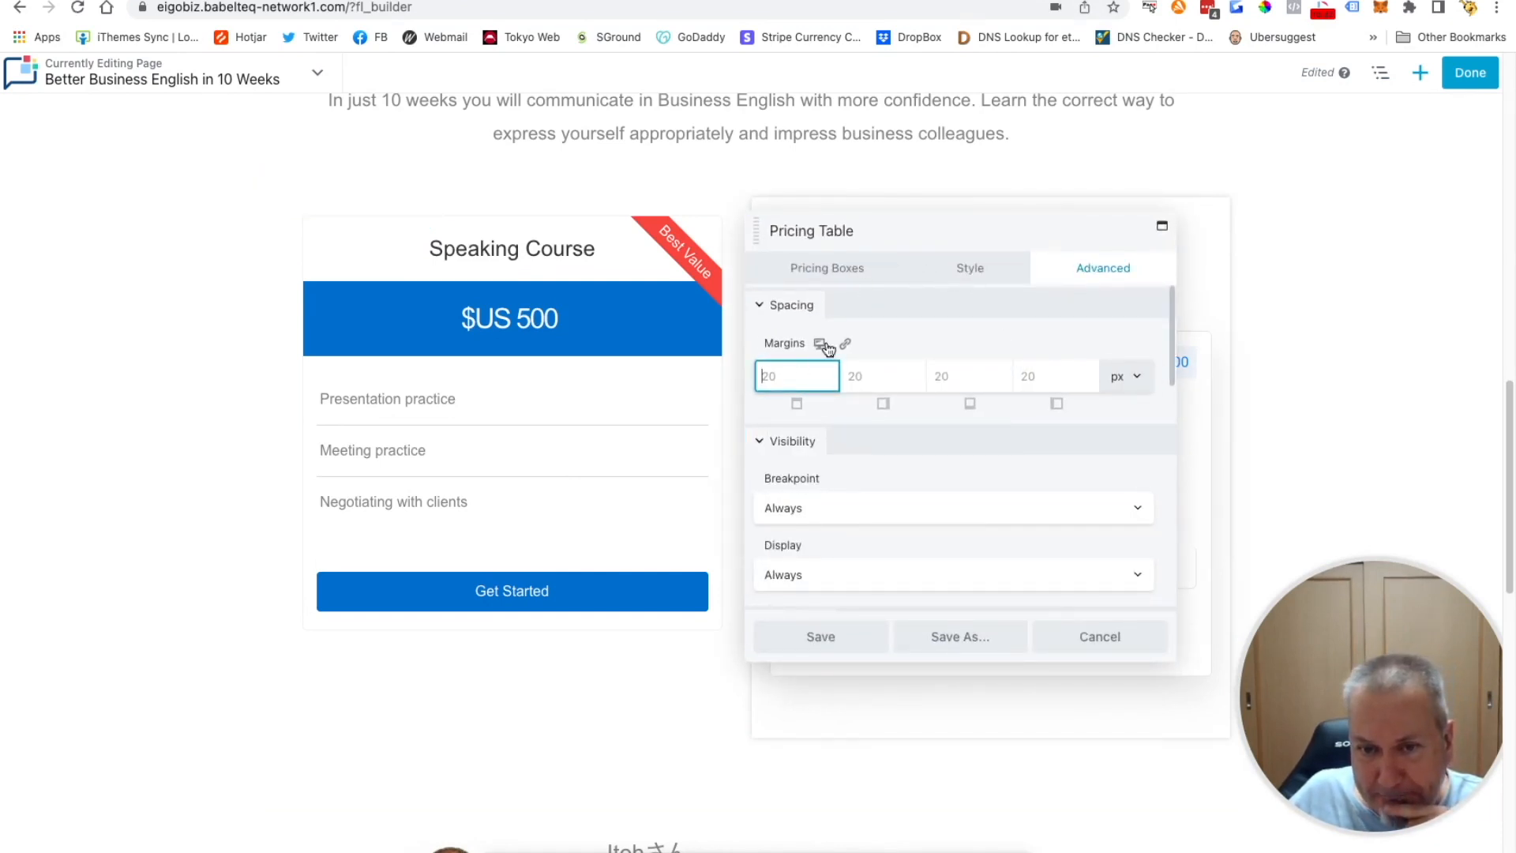
left_click(806, 267)
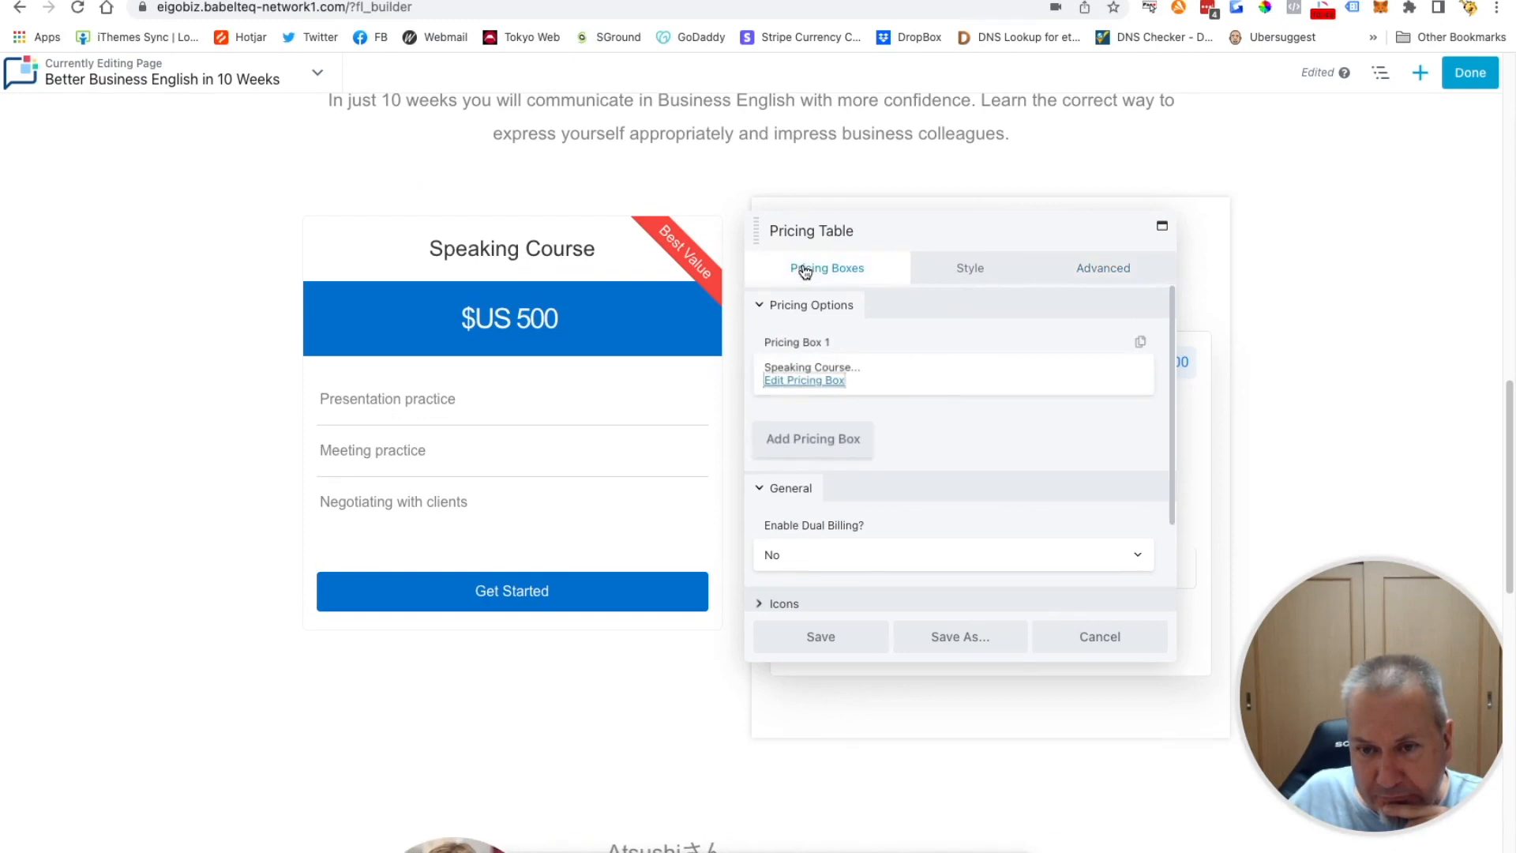
left_click(815, 383)
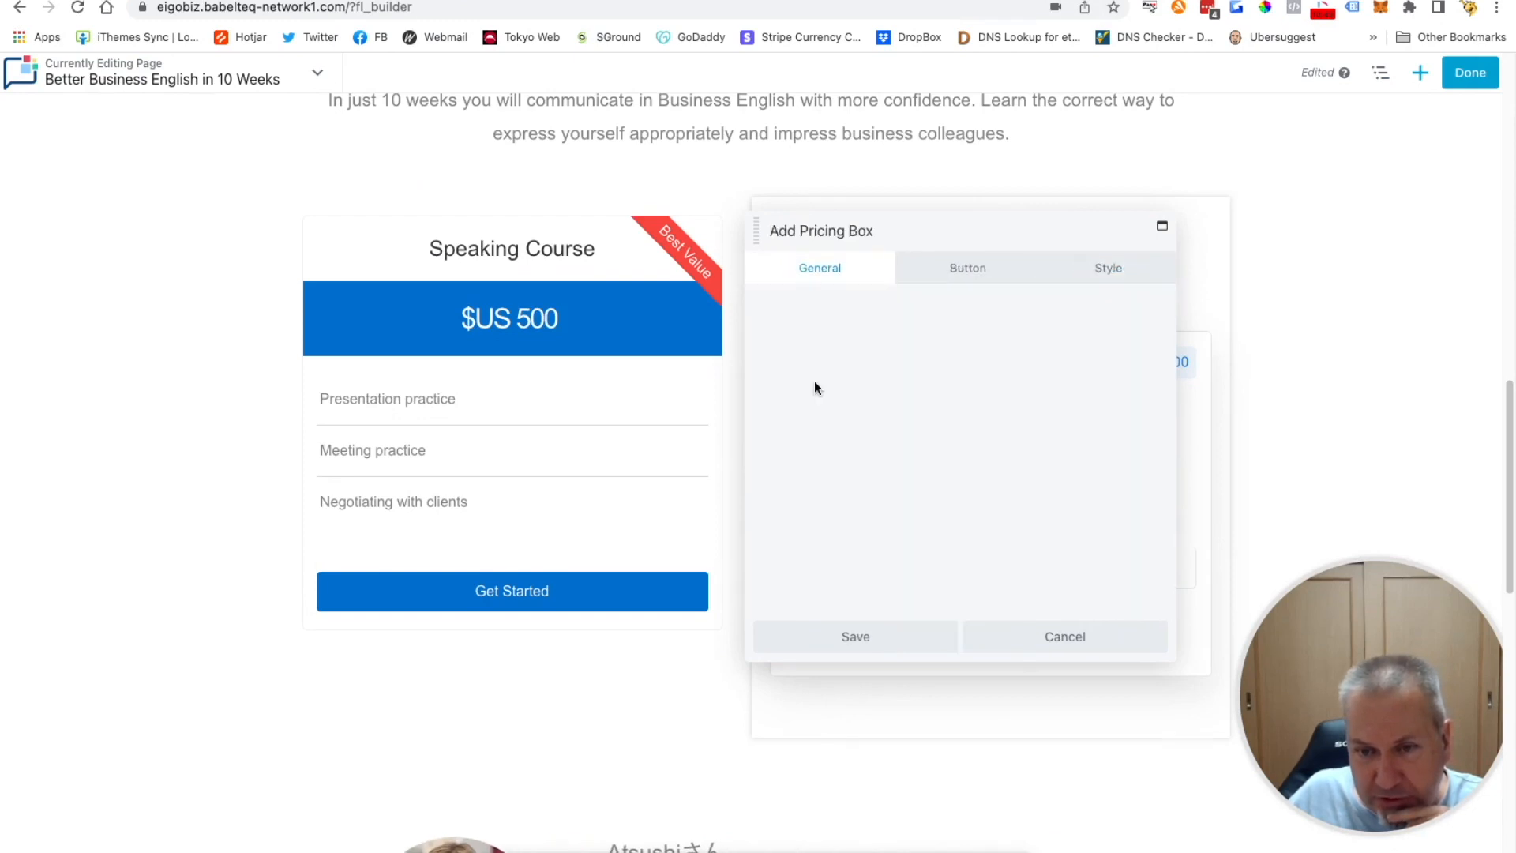
left_click(966, 269)
left_click(896, 410)
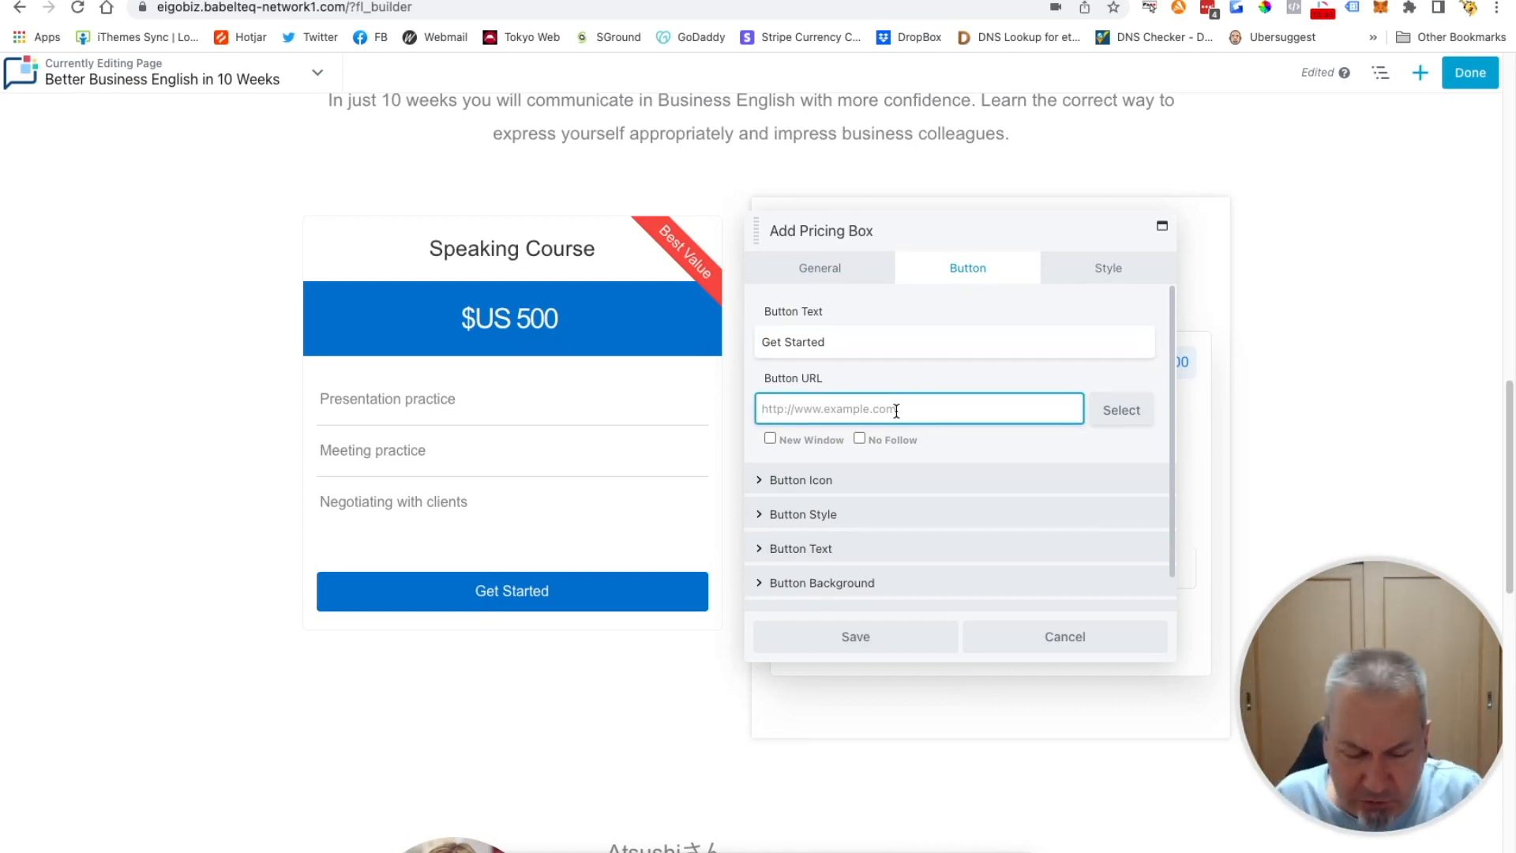
type("#")
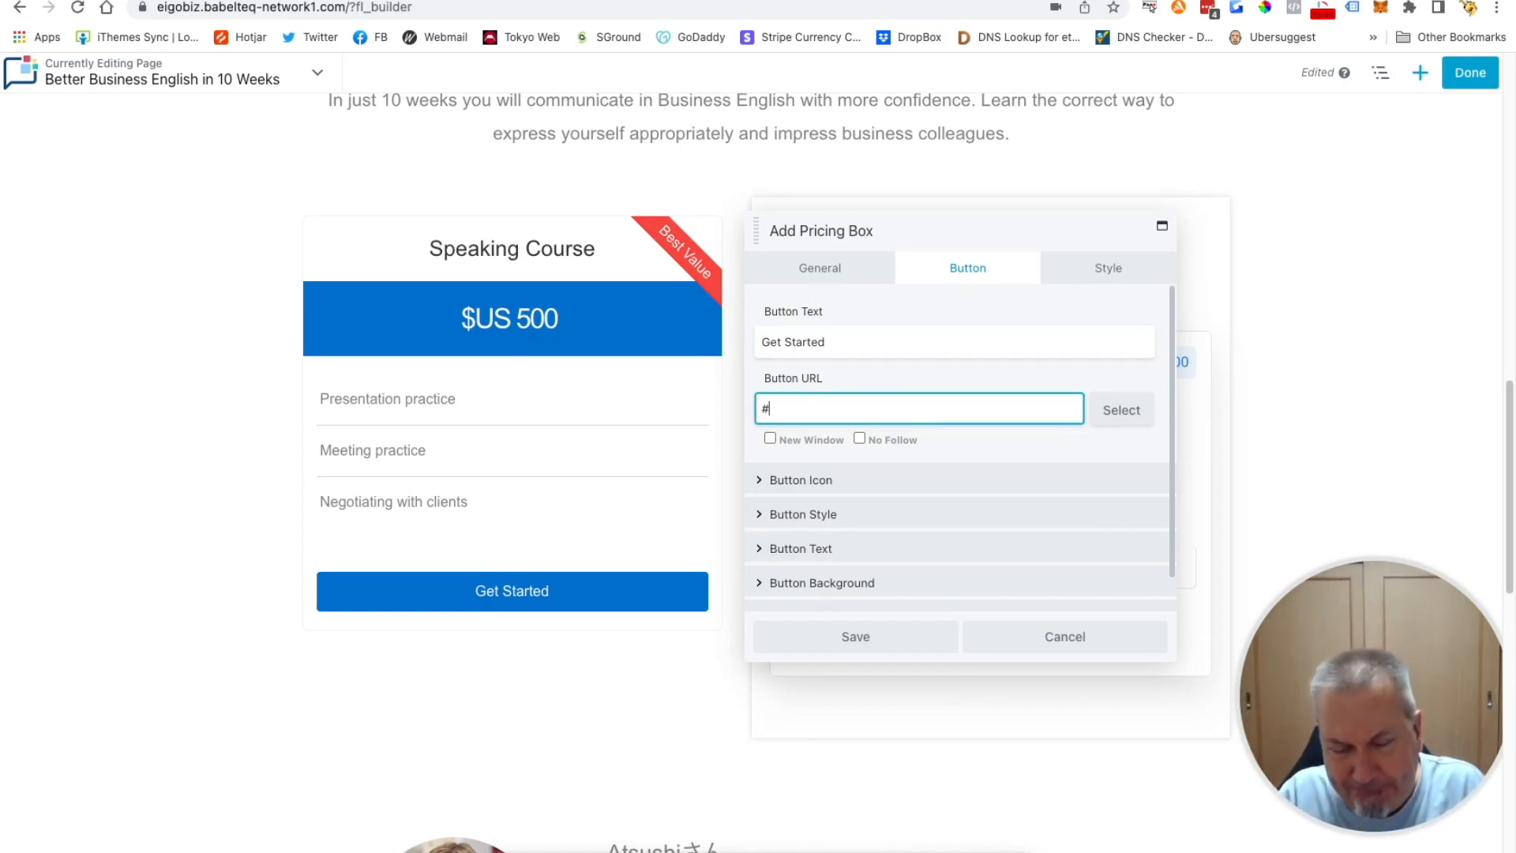
type("payment-form")
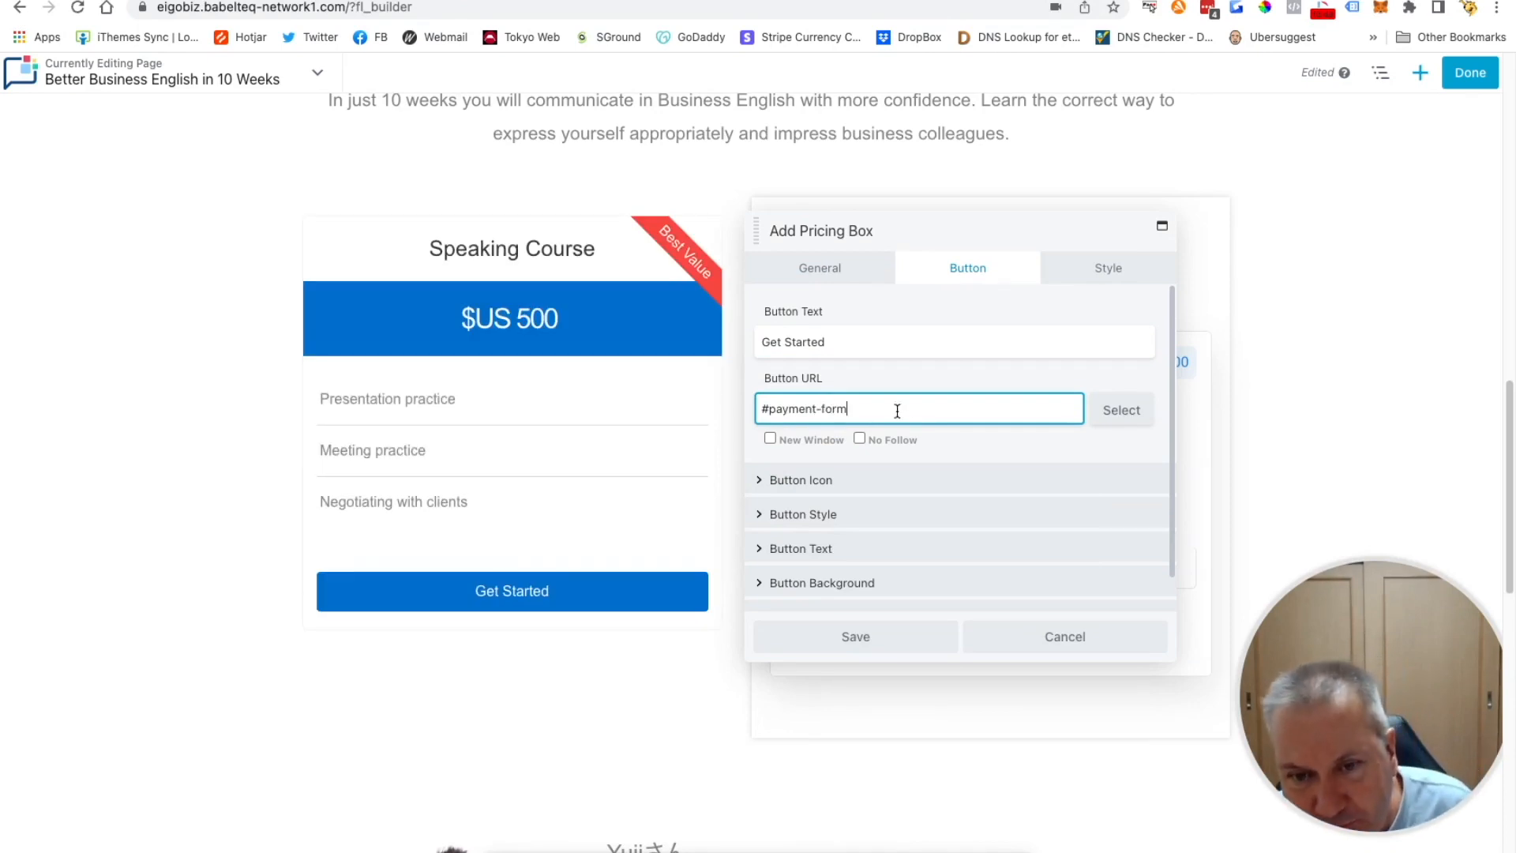
Save the pricing box and the pricing table module, and publish the page changes
left_click(857, 638)
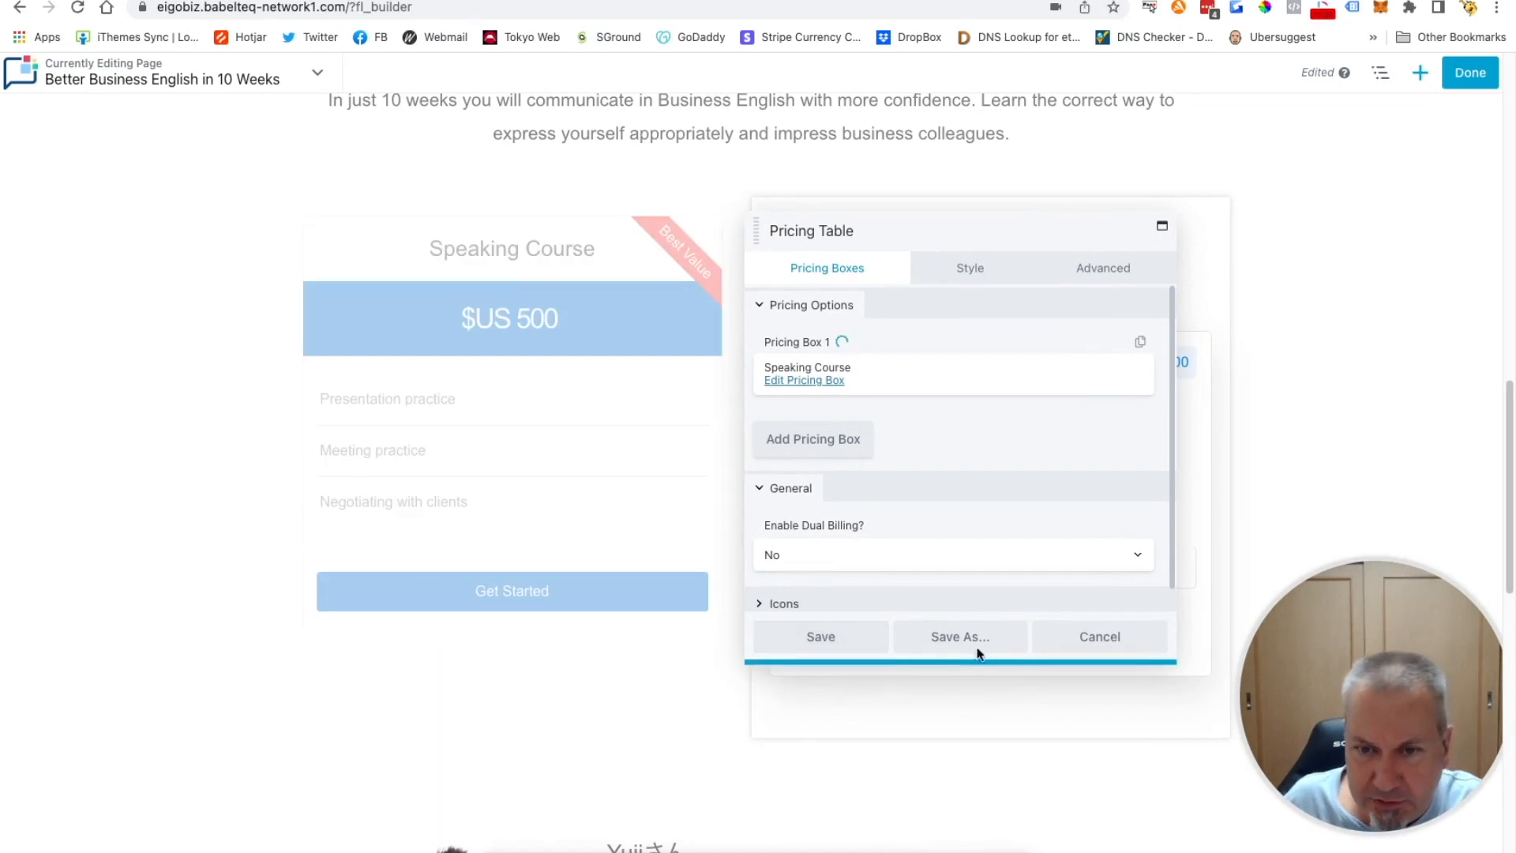
left_click(842, 641)
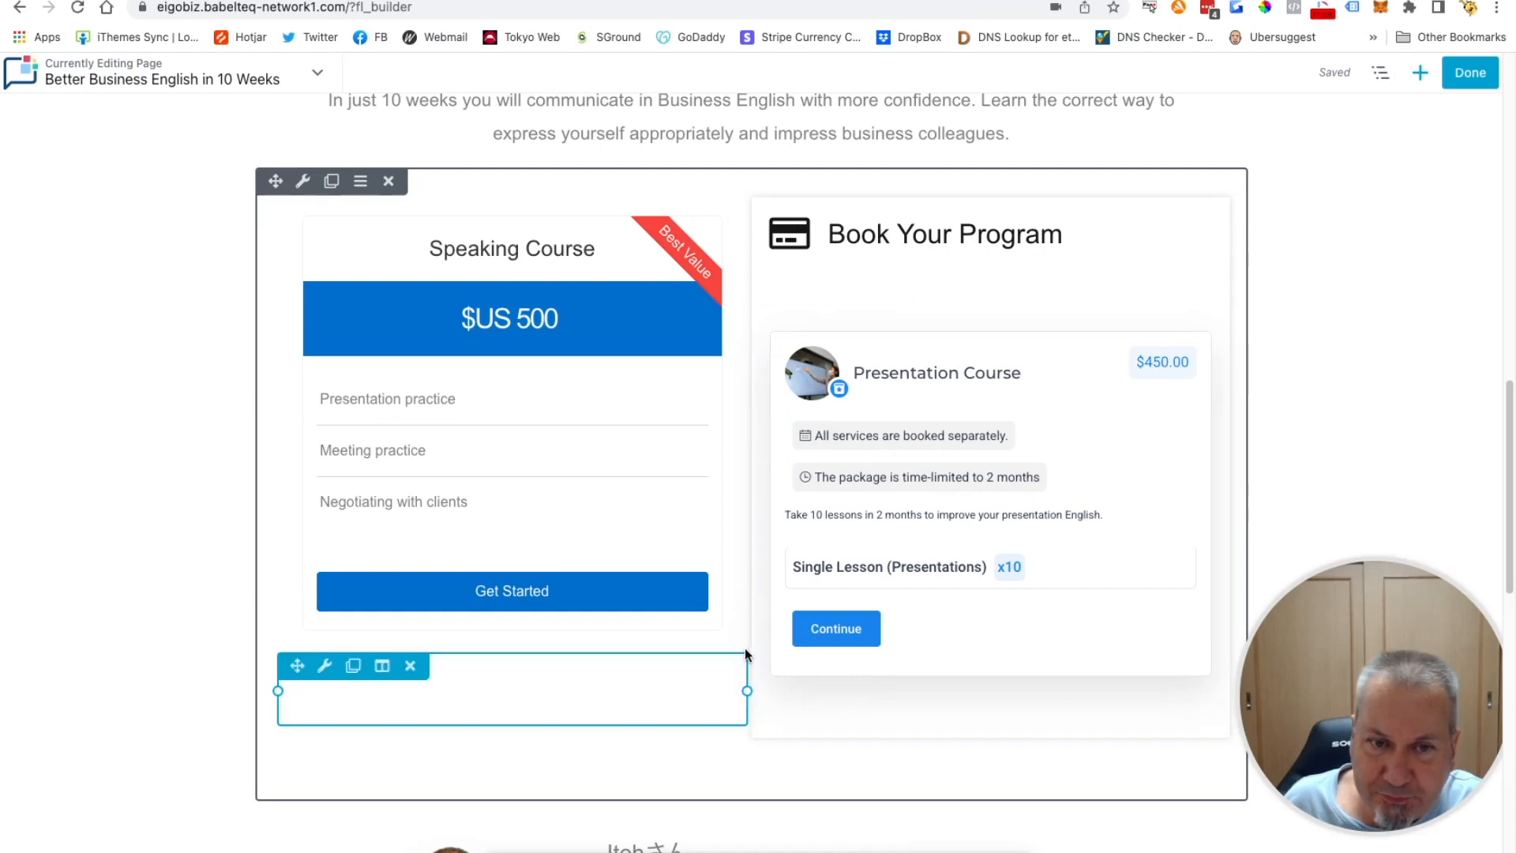
left_click(1485, 82)
left_click(1398, 68)
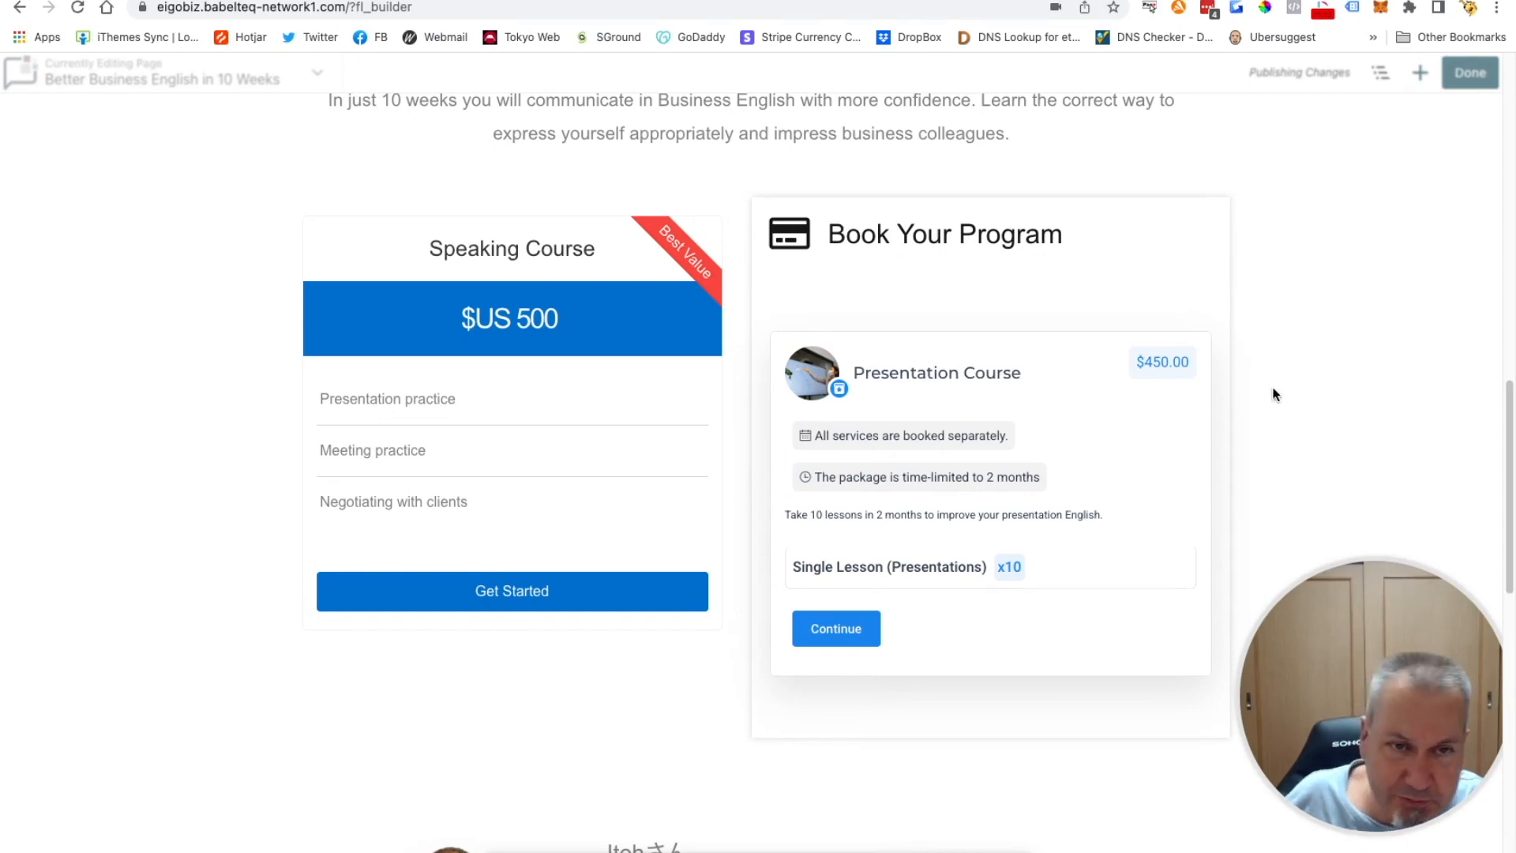
Test the link of the Speaking Course's Get Started button on the published page
scroll(657, 525, "down", 4)
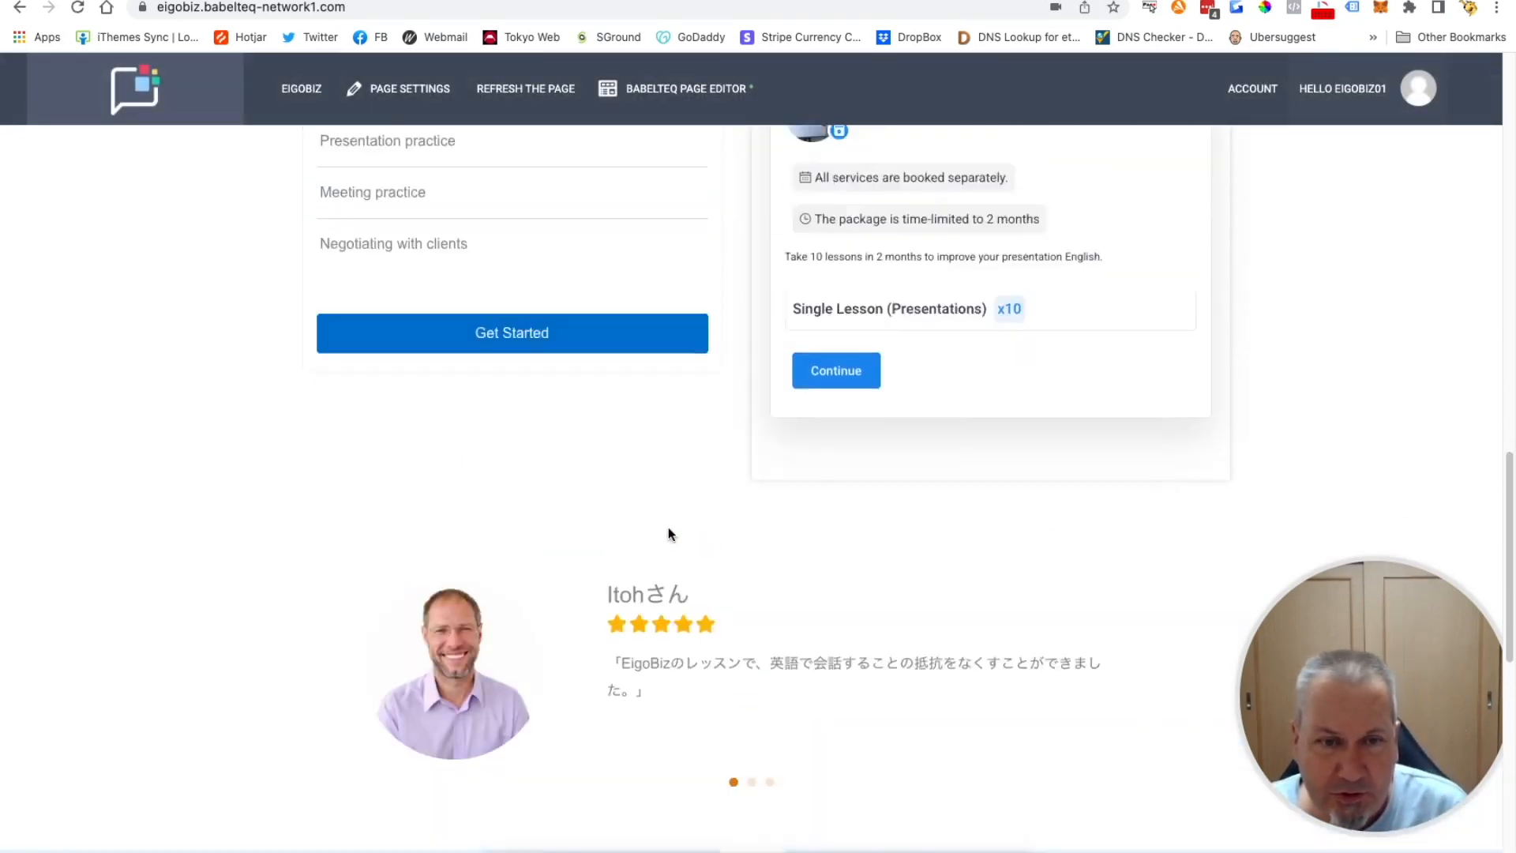
scroll(668, 528, "up", 5)
scroll(460, 470, "down", 4)
scroll(497, 462, "up", 1)
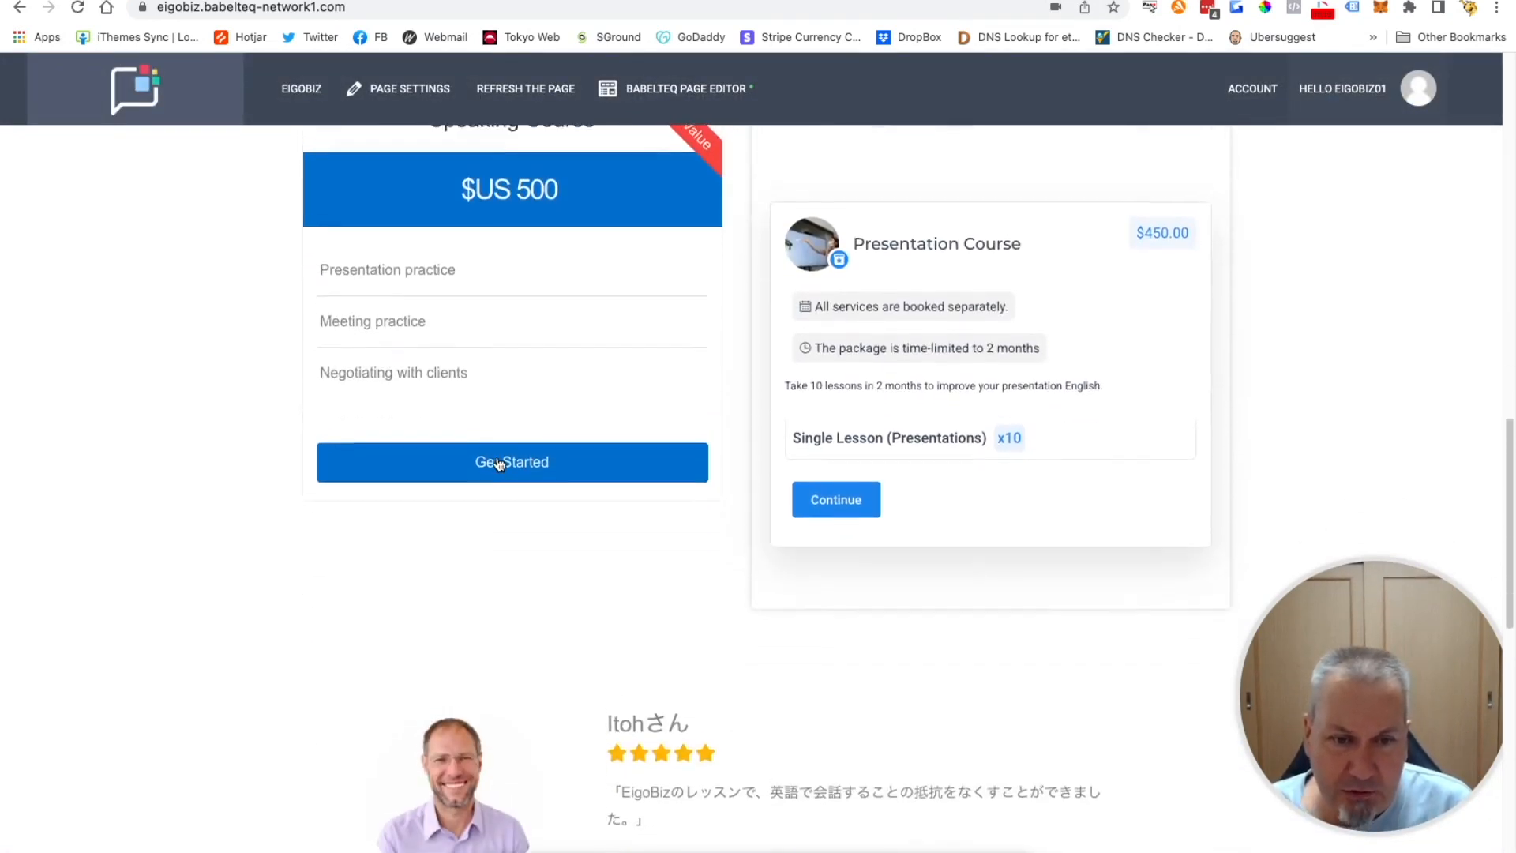
scroll(390, 462, "down", 1)
scroll(390, 462, "up", 1)
scroll(426, 489, "down", 4)
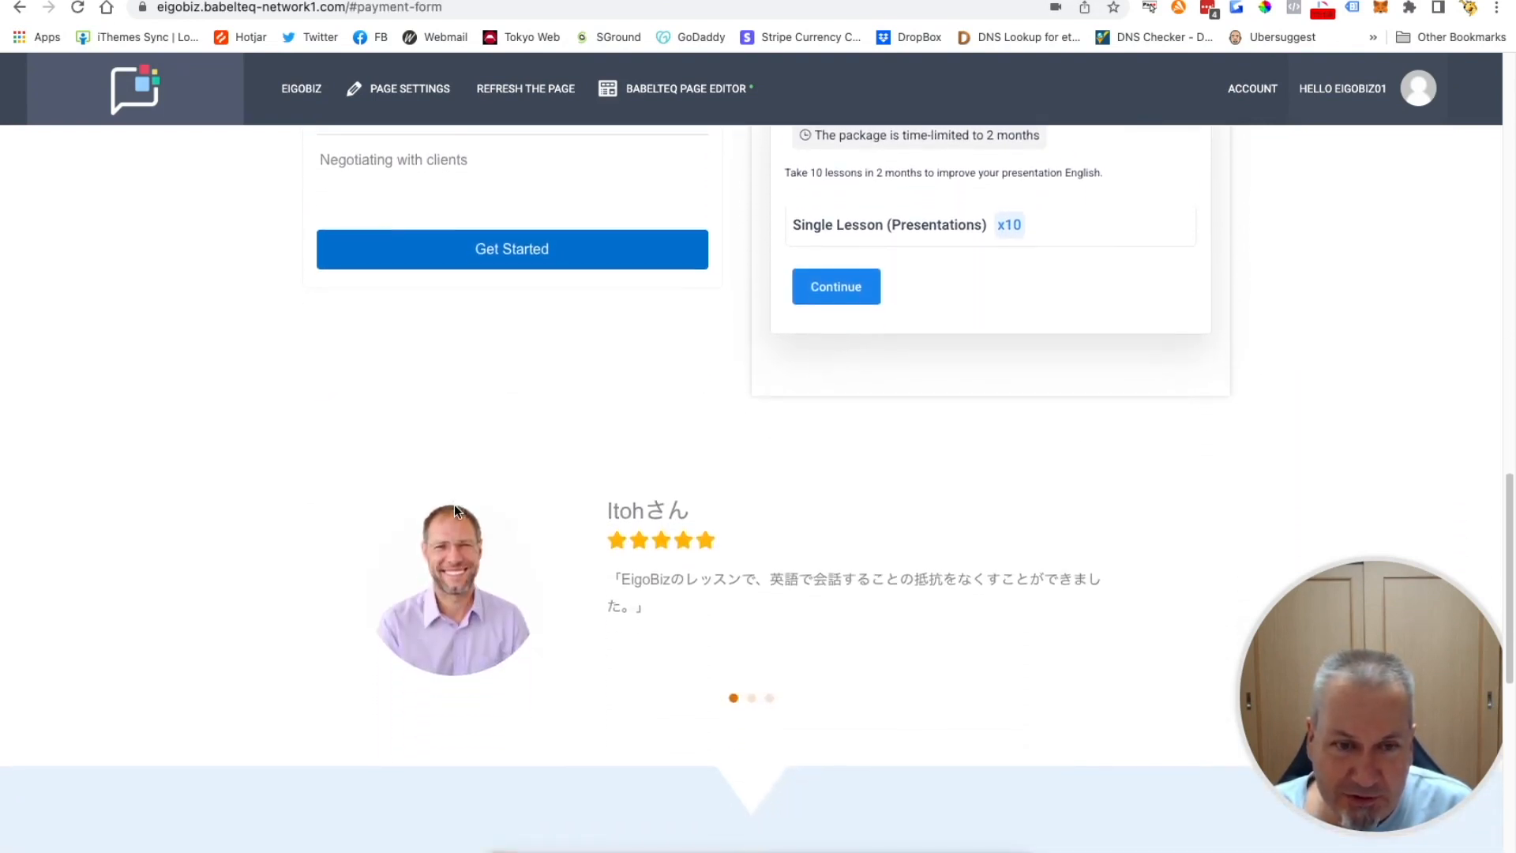
left_click(487, 226)
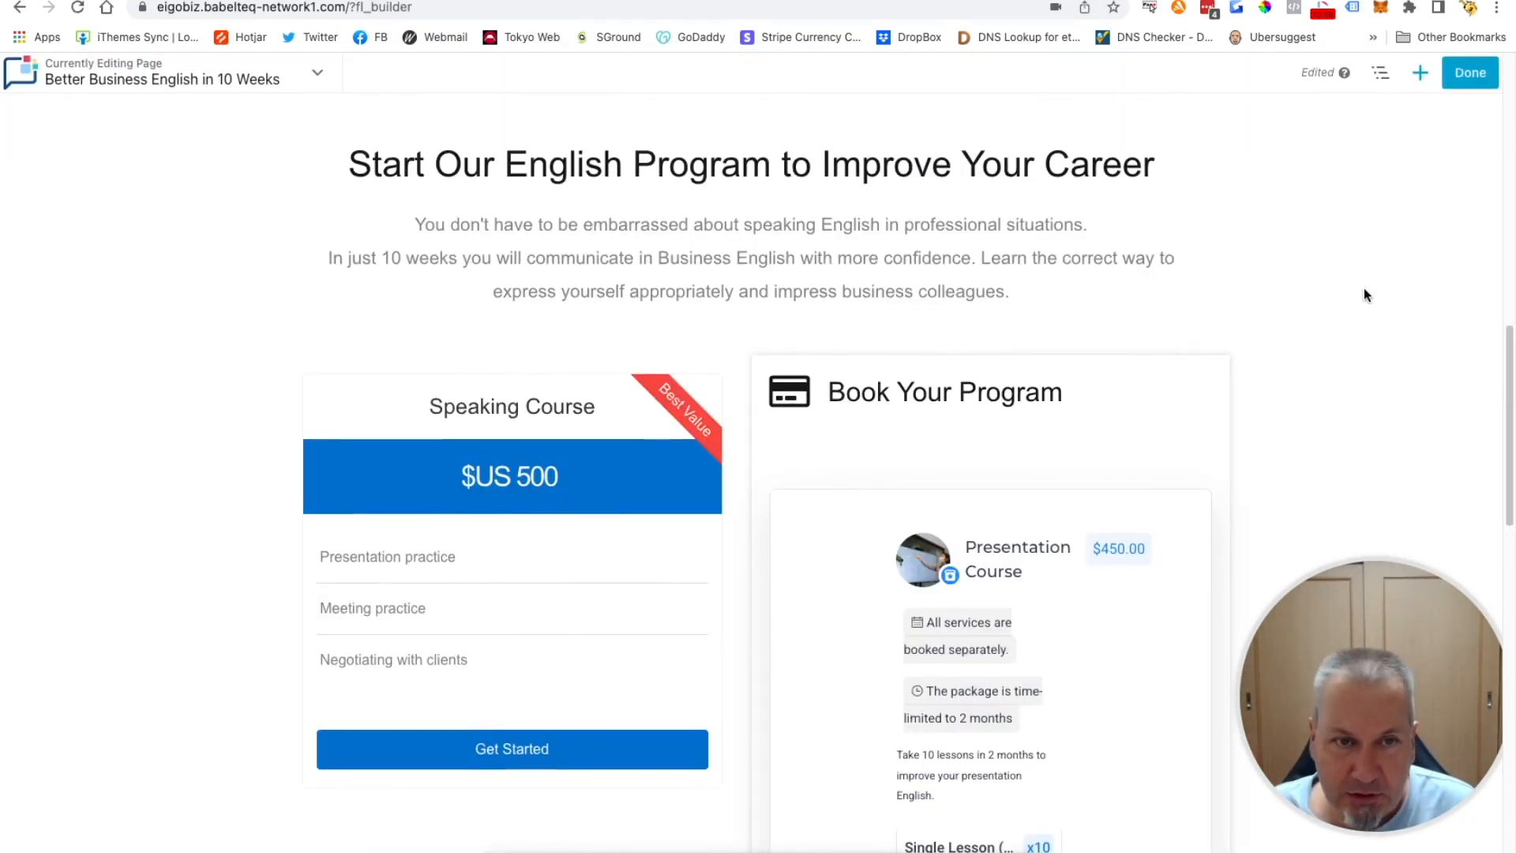
Find the Price List module, add it above the Speaking Course pricing table, and save it with its default items
scroll(146, 325, "down", 5)
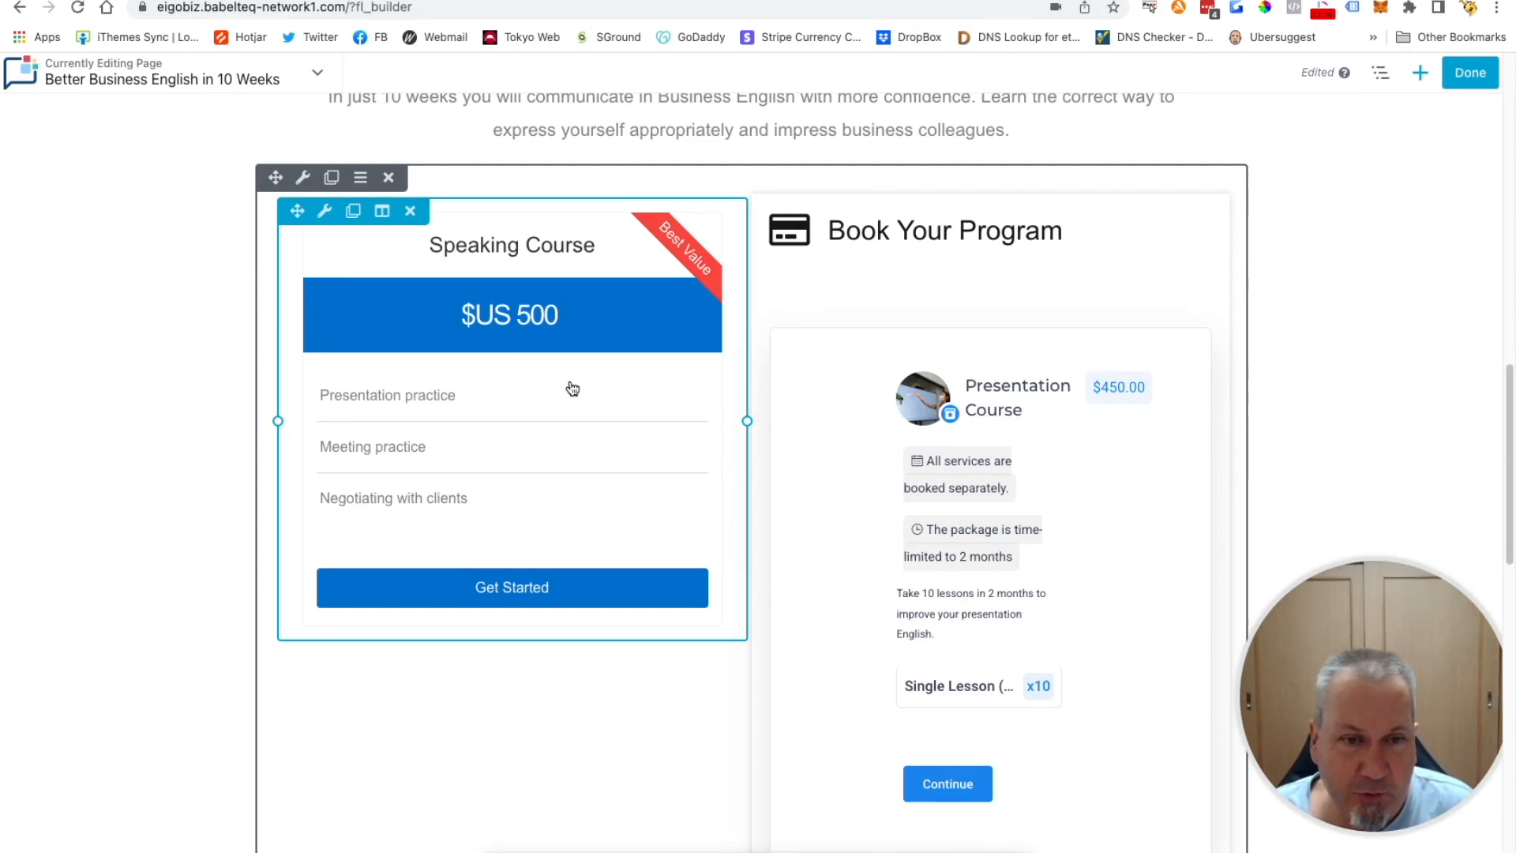
scroll(952, 339, "up", 3)
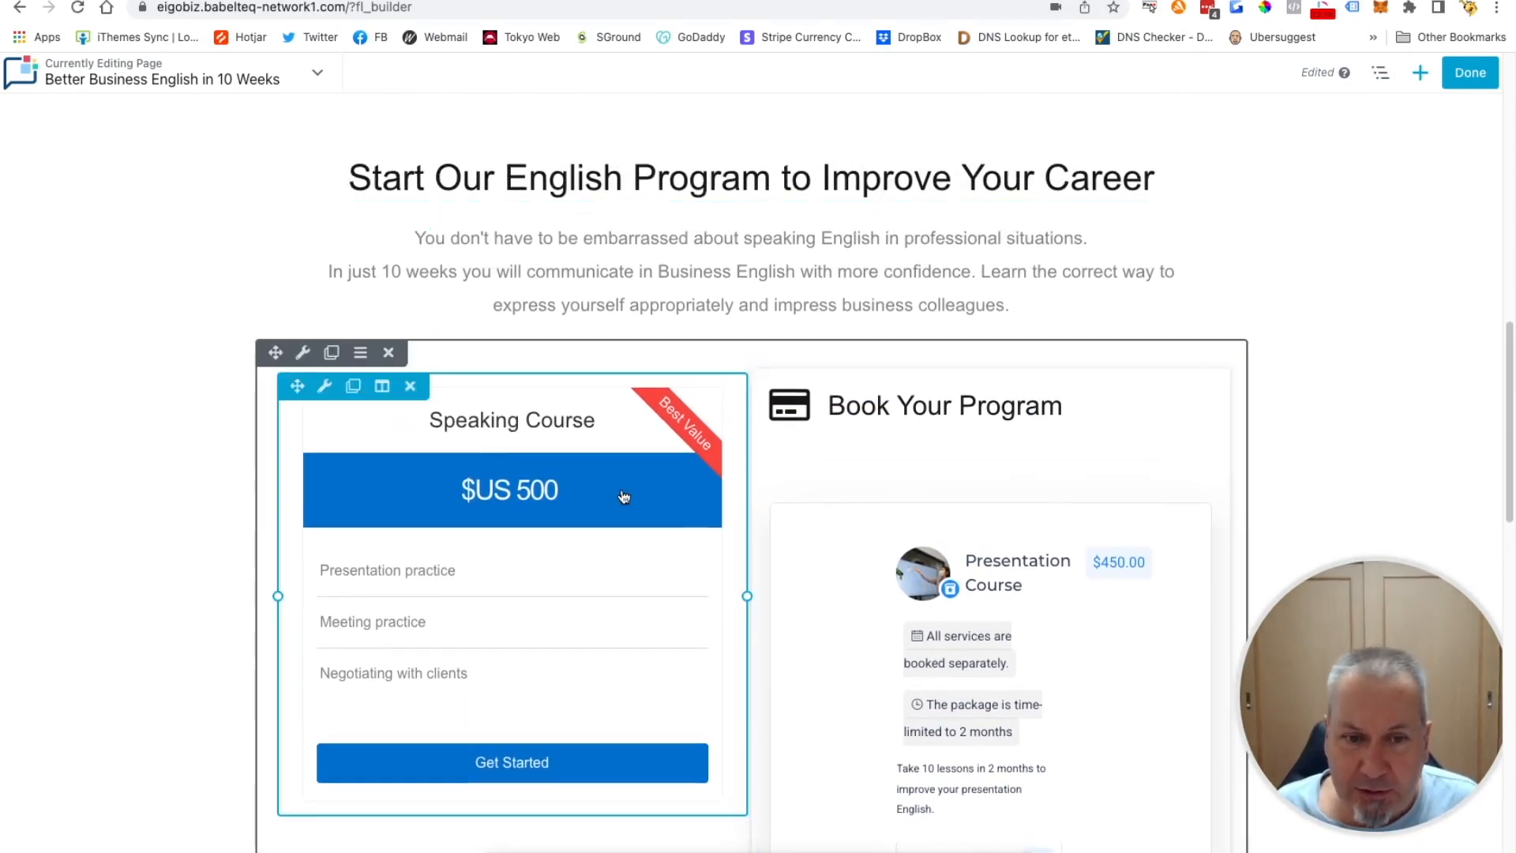
left_click(1421, 79)
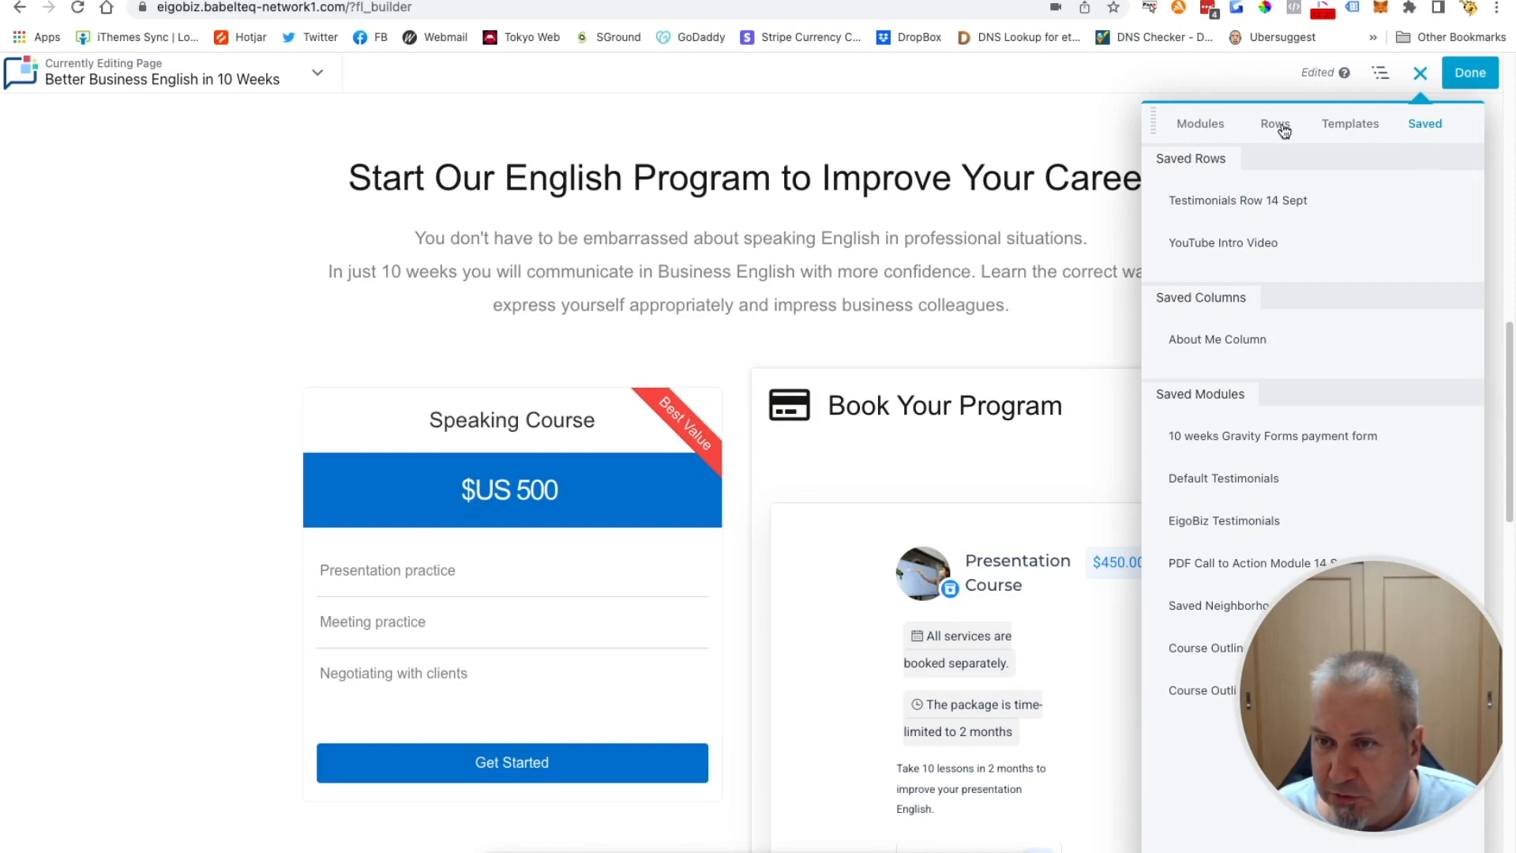
left_click(1188, 126)
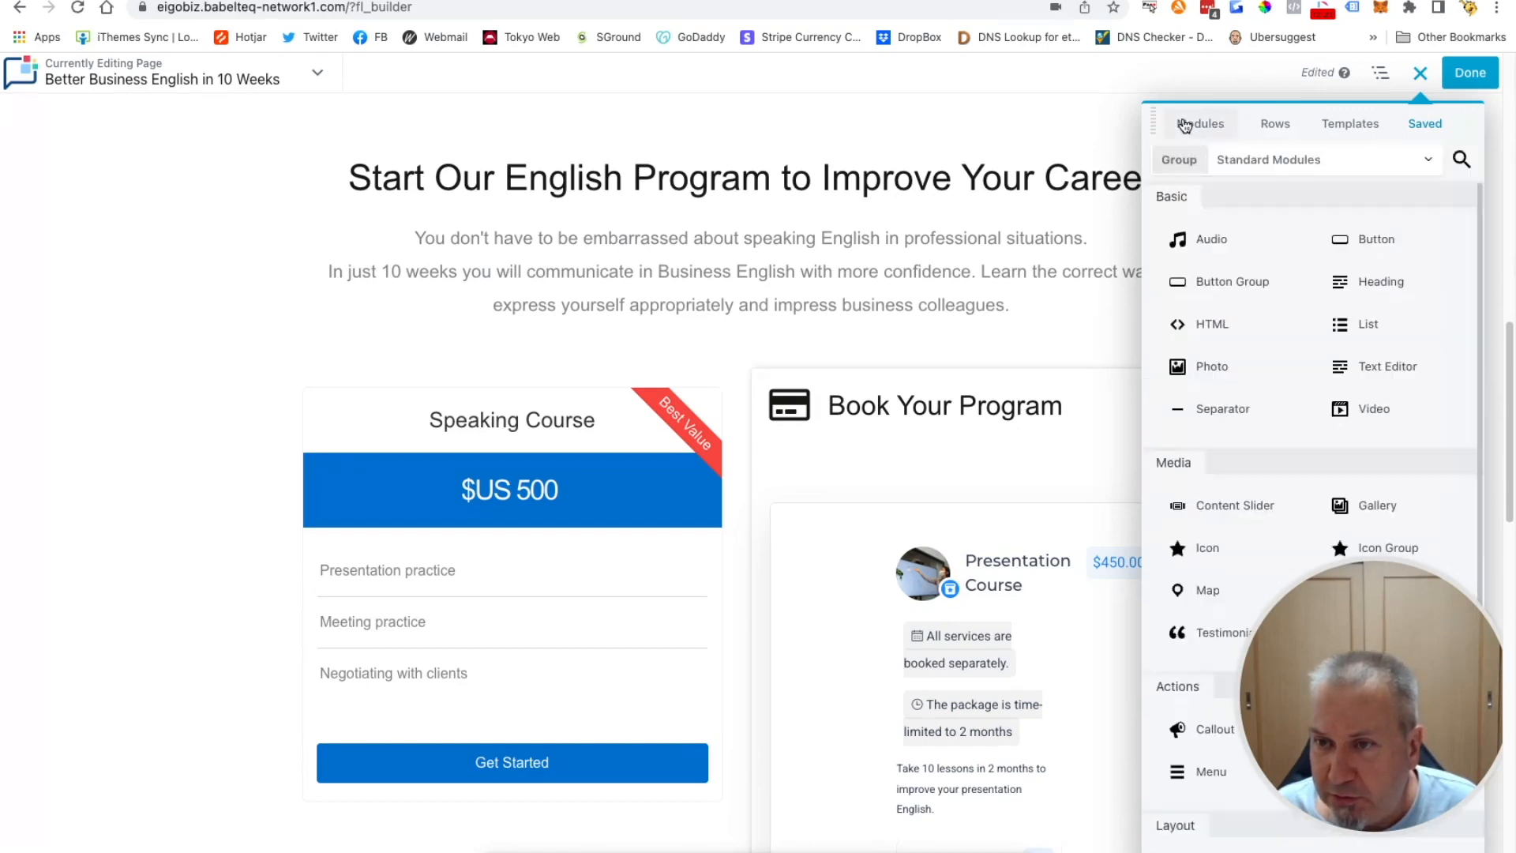
left_click(1461, 160)
type("pric")
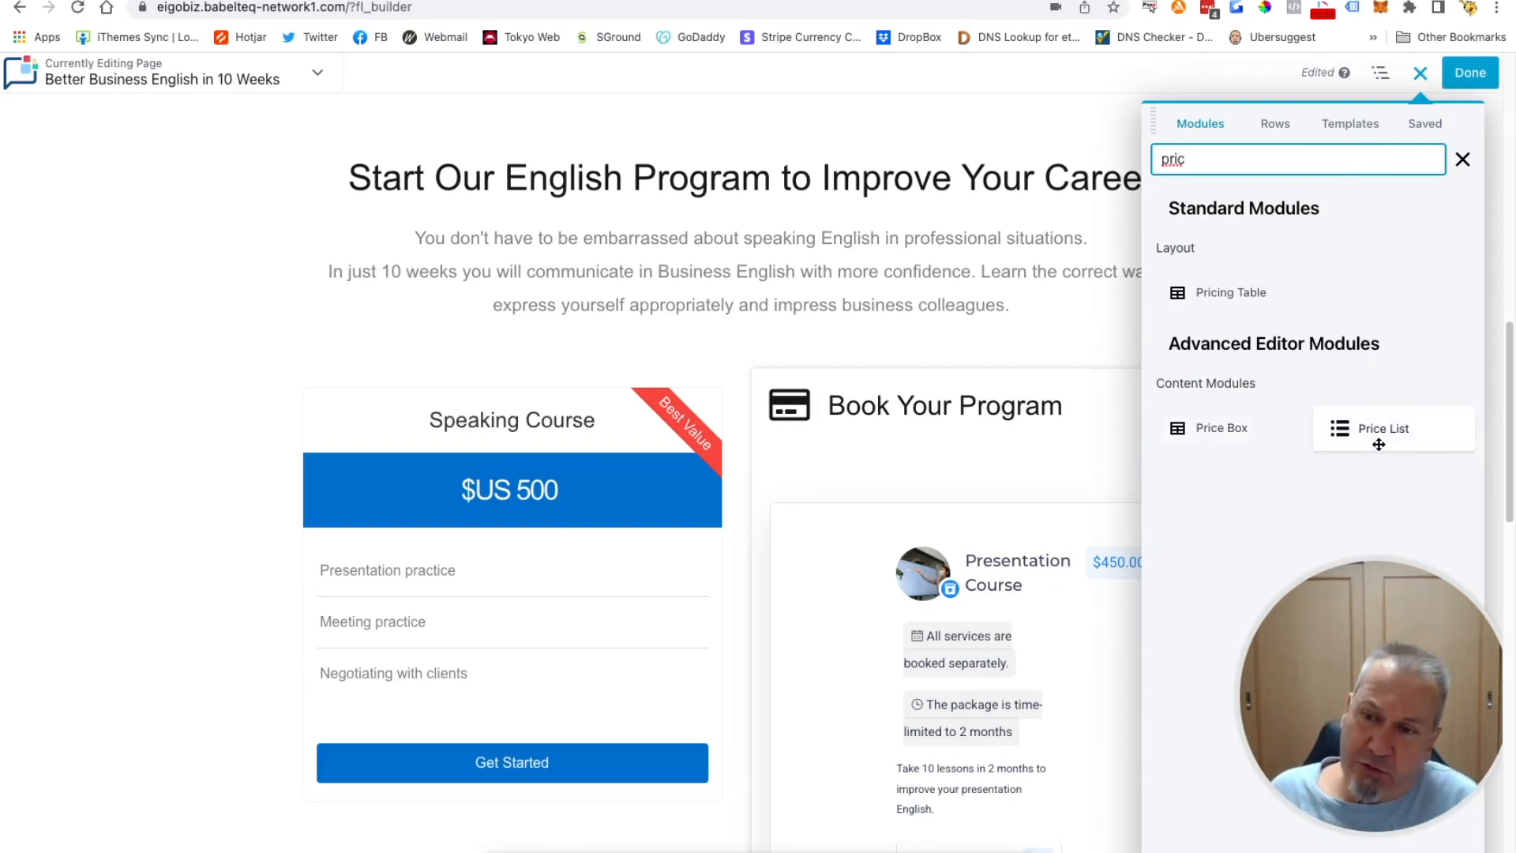
left_click_drag(1381, 430, 545, 546)
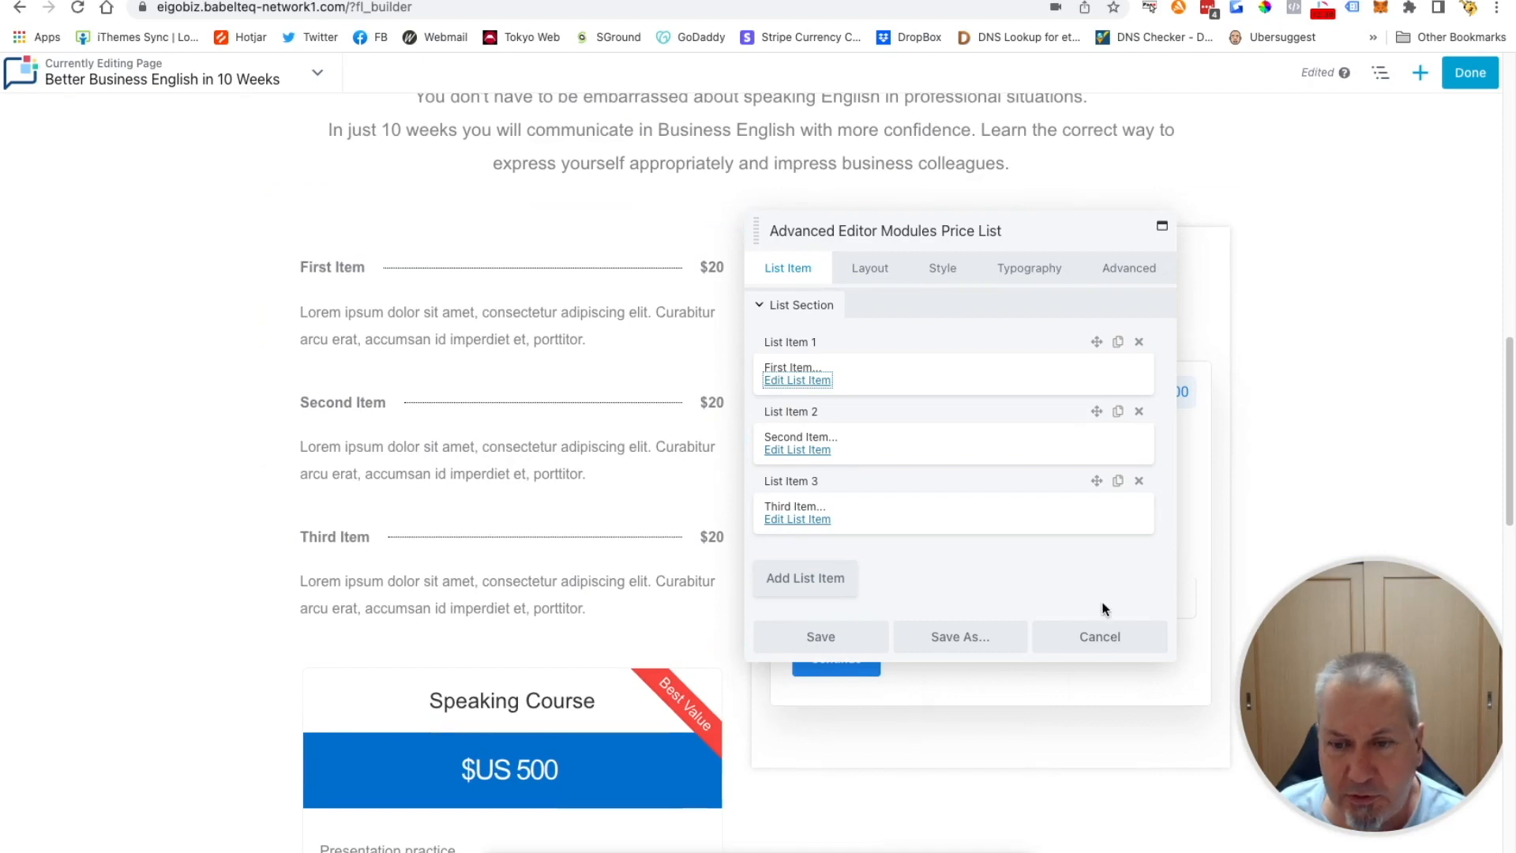
left_click(828, 651)
Delete the Speaking Course pricing table module below the price list
scroll(600, 689, "down", 2)
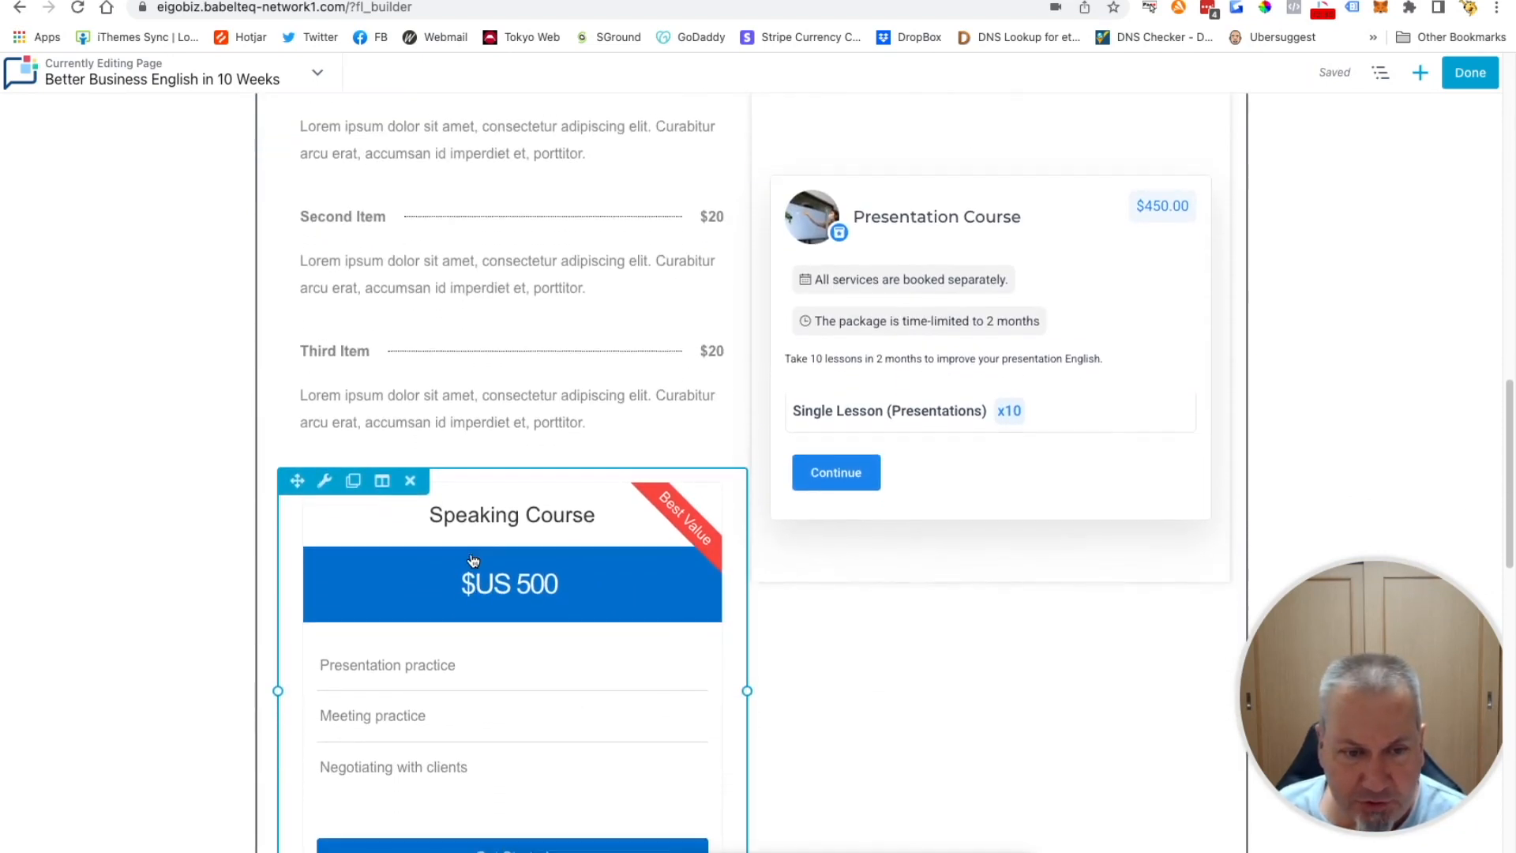
left_click(409, 478)
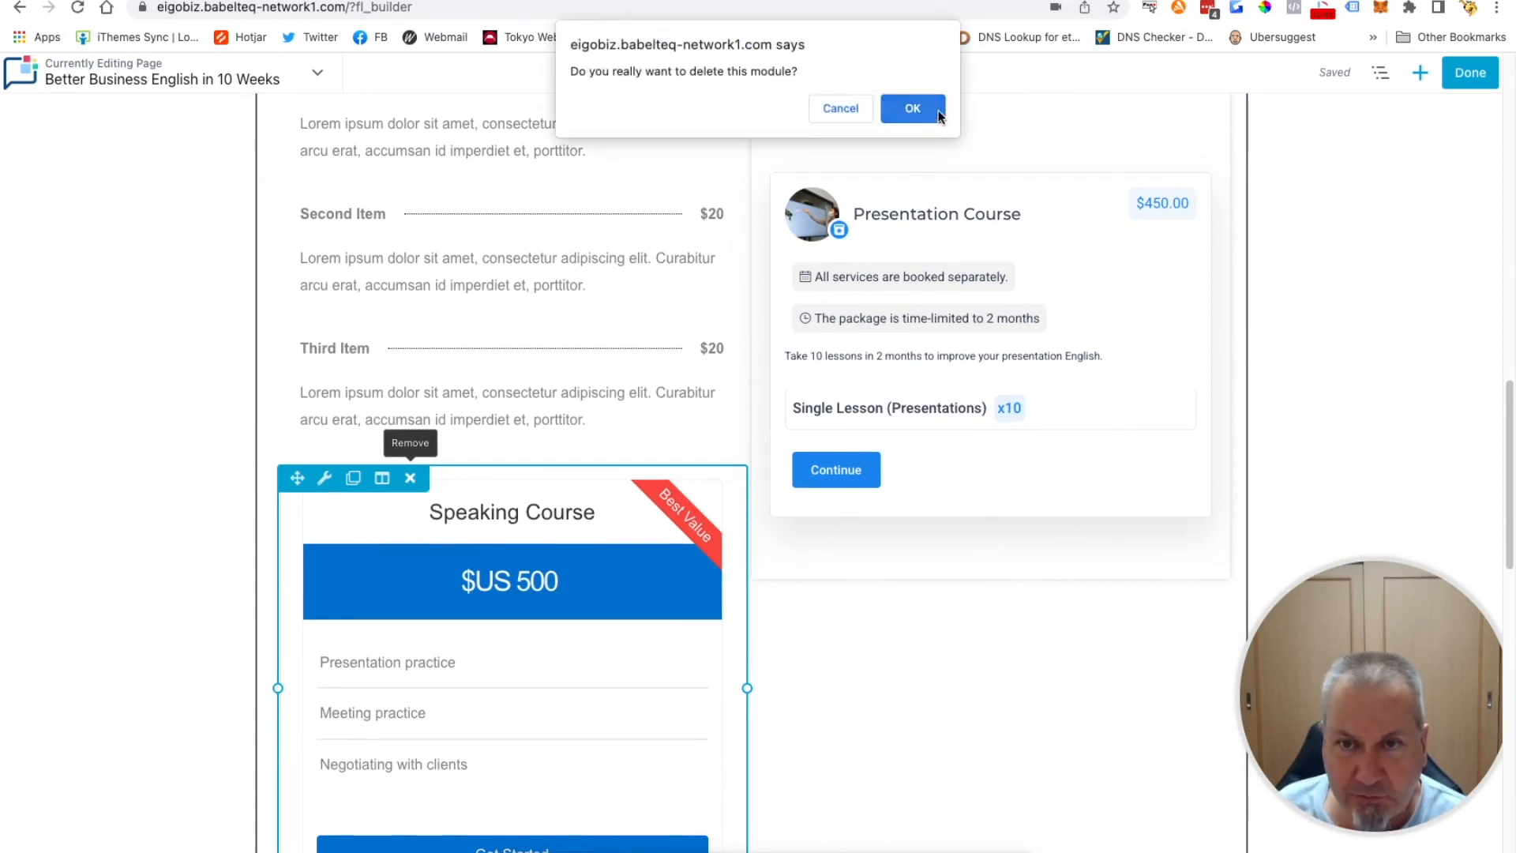
left_click(913, 109)
scroll(1433, 450, "up", 5)
scroll(1255, 490, "down", 3)
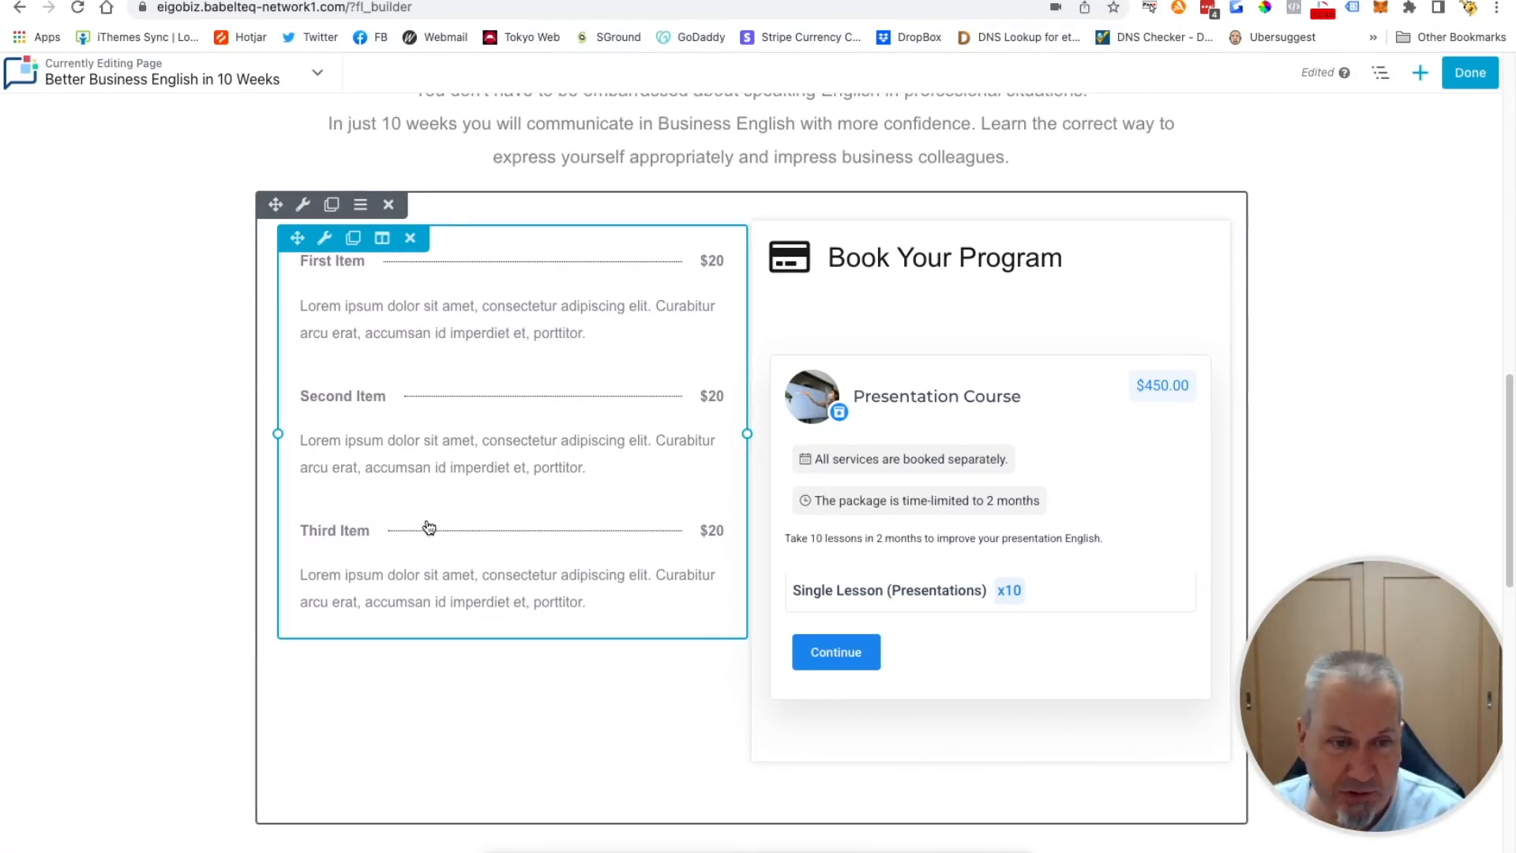
Set the title of the price list's first item to "Week 1 : Presentation Practice" and save the item
left_click(445, 381)
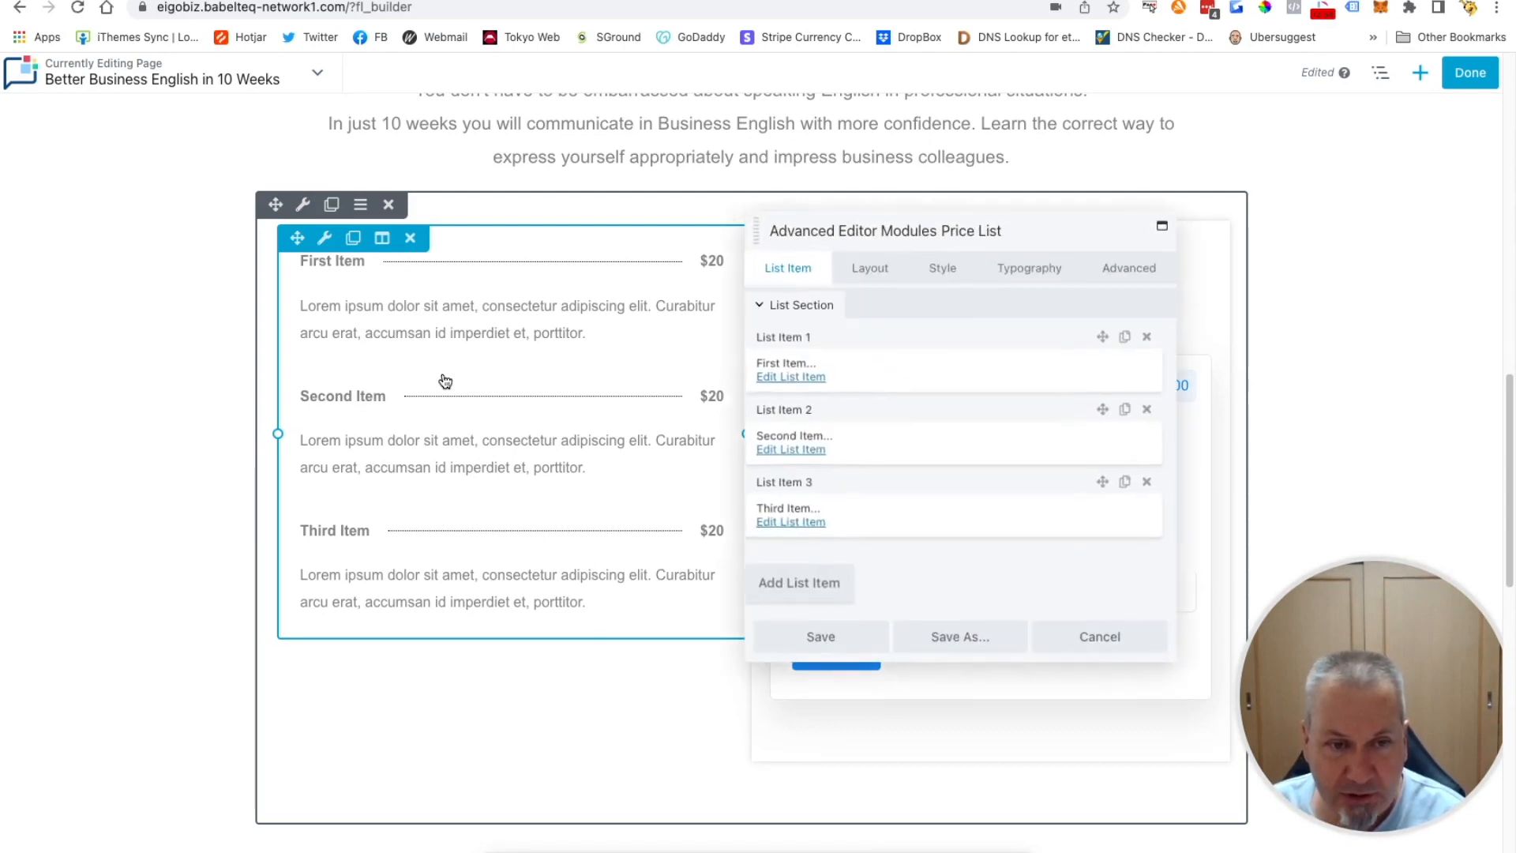
left_click(807, 382)
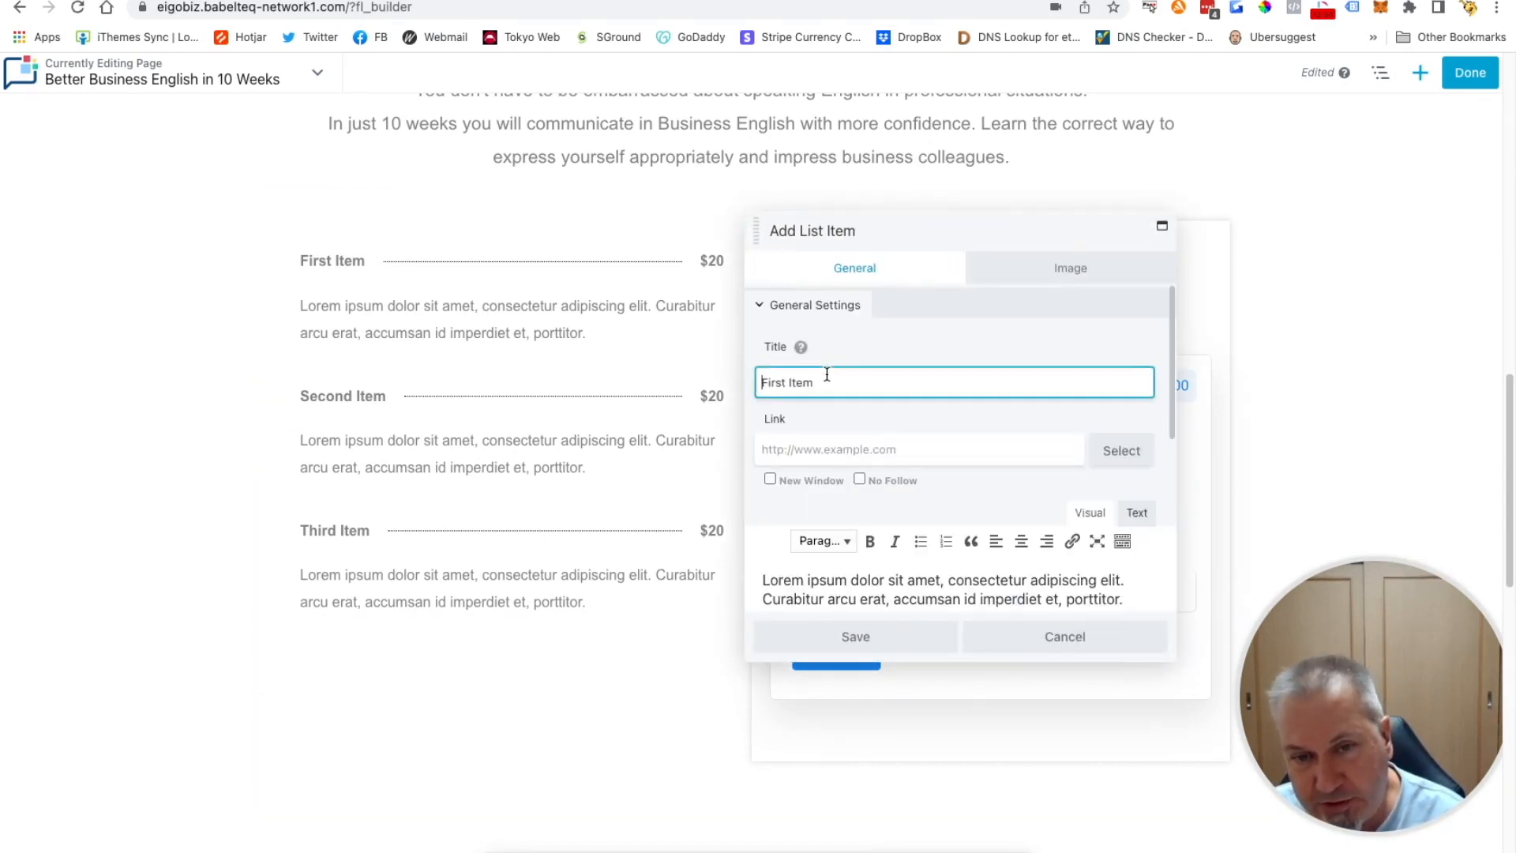
left_click_drag(834, 384, 775, 380)
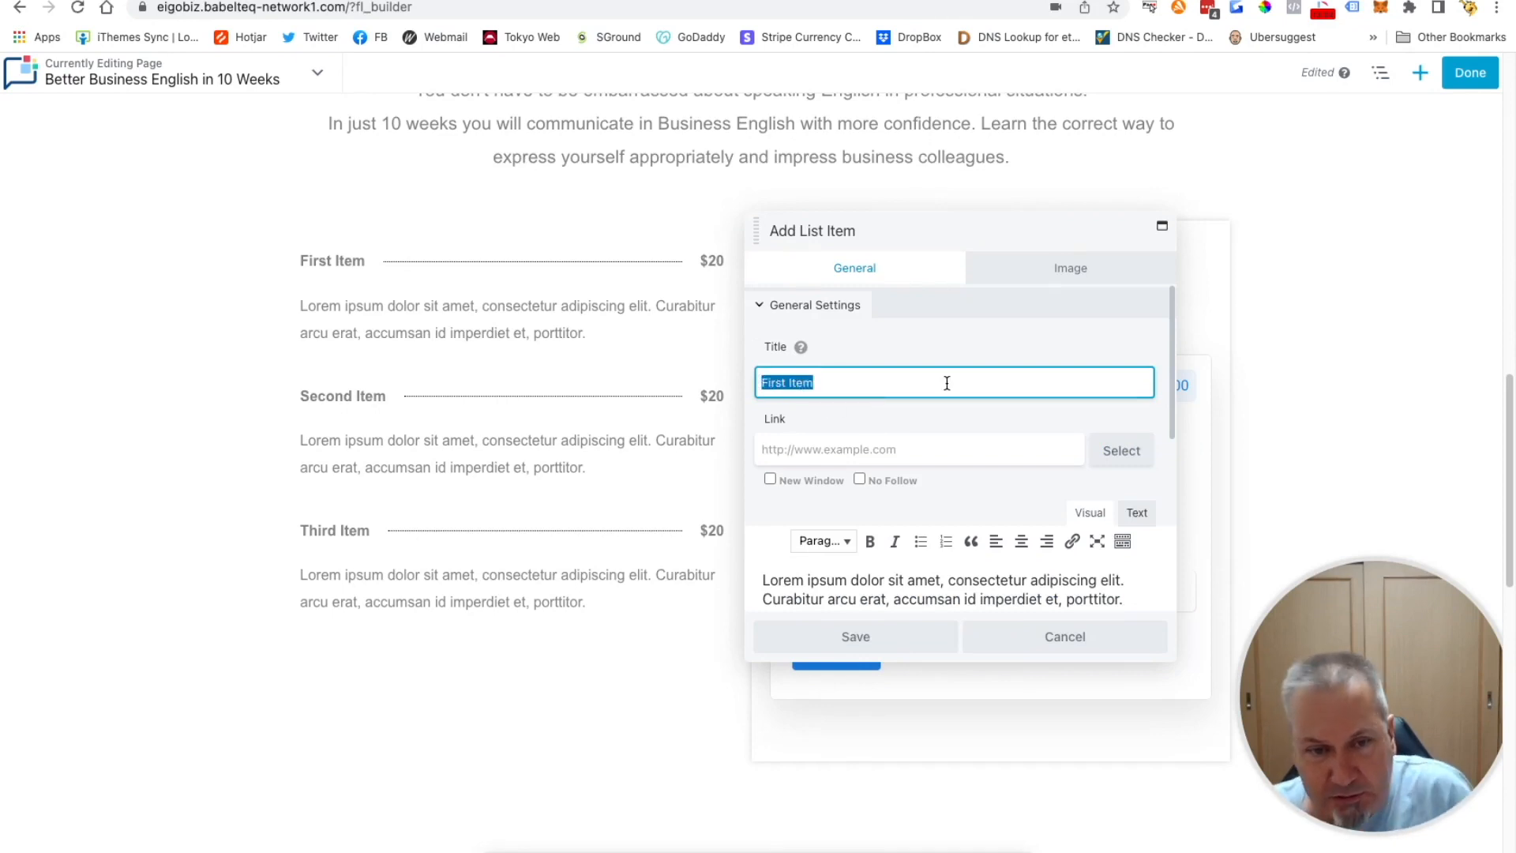
type("Week")
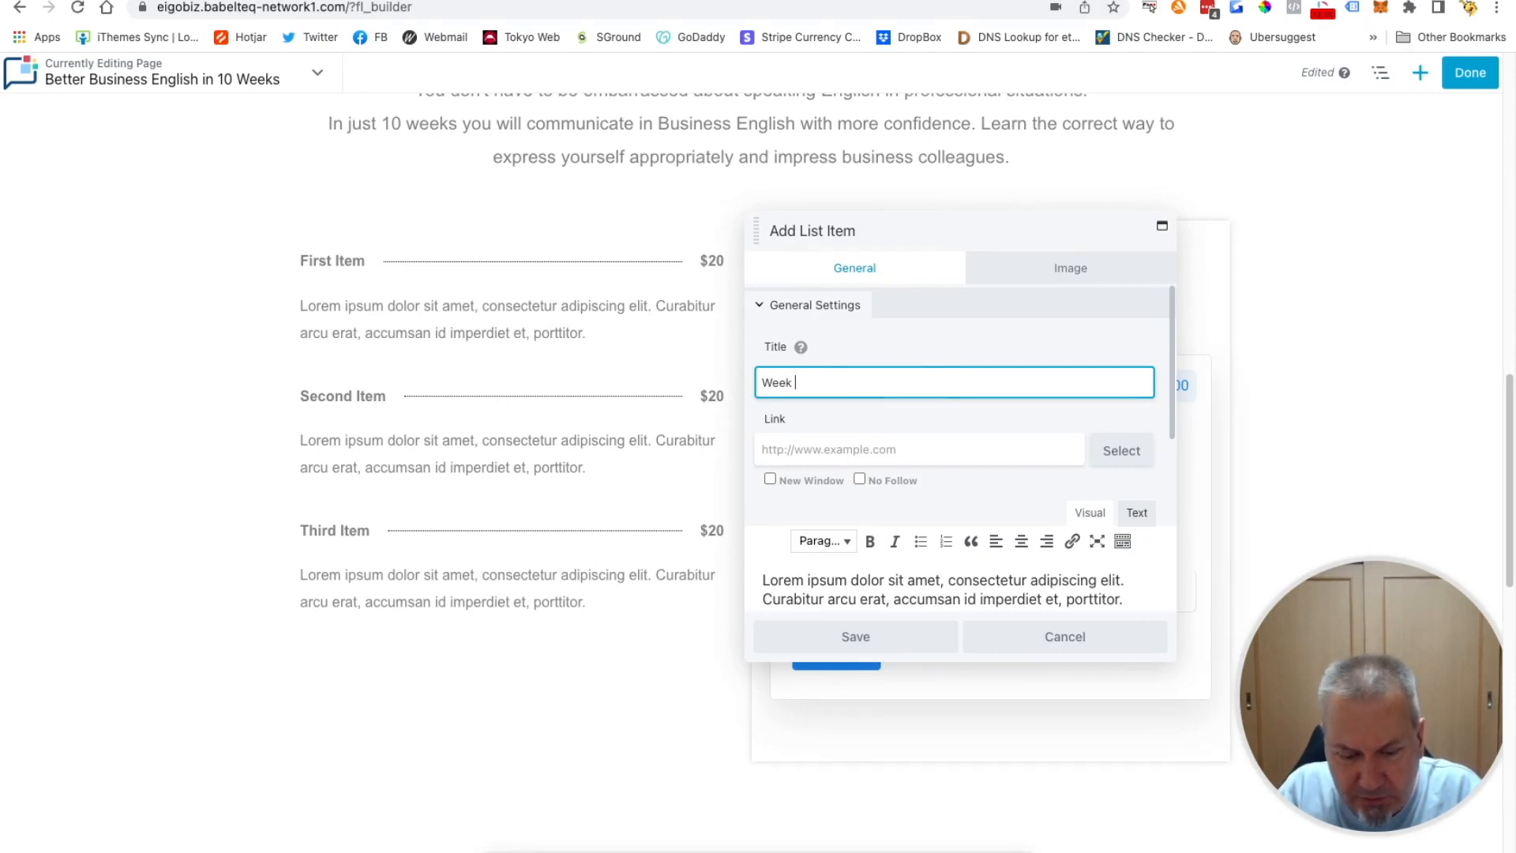
type(" 1 : ")
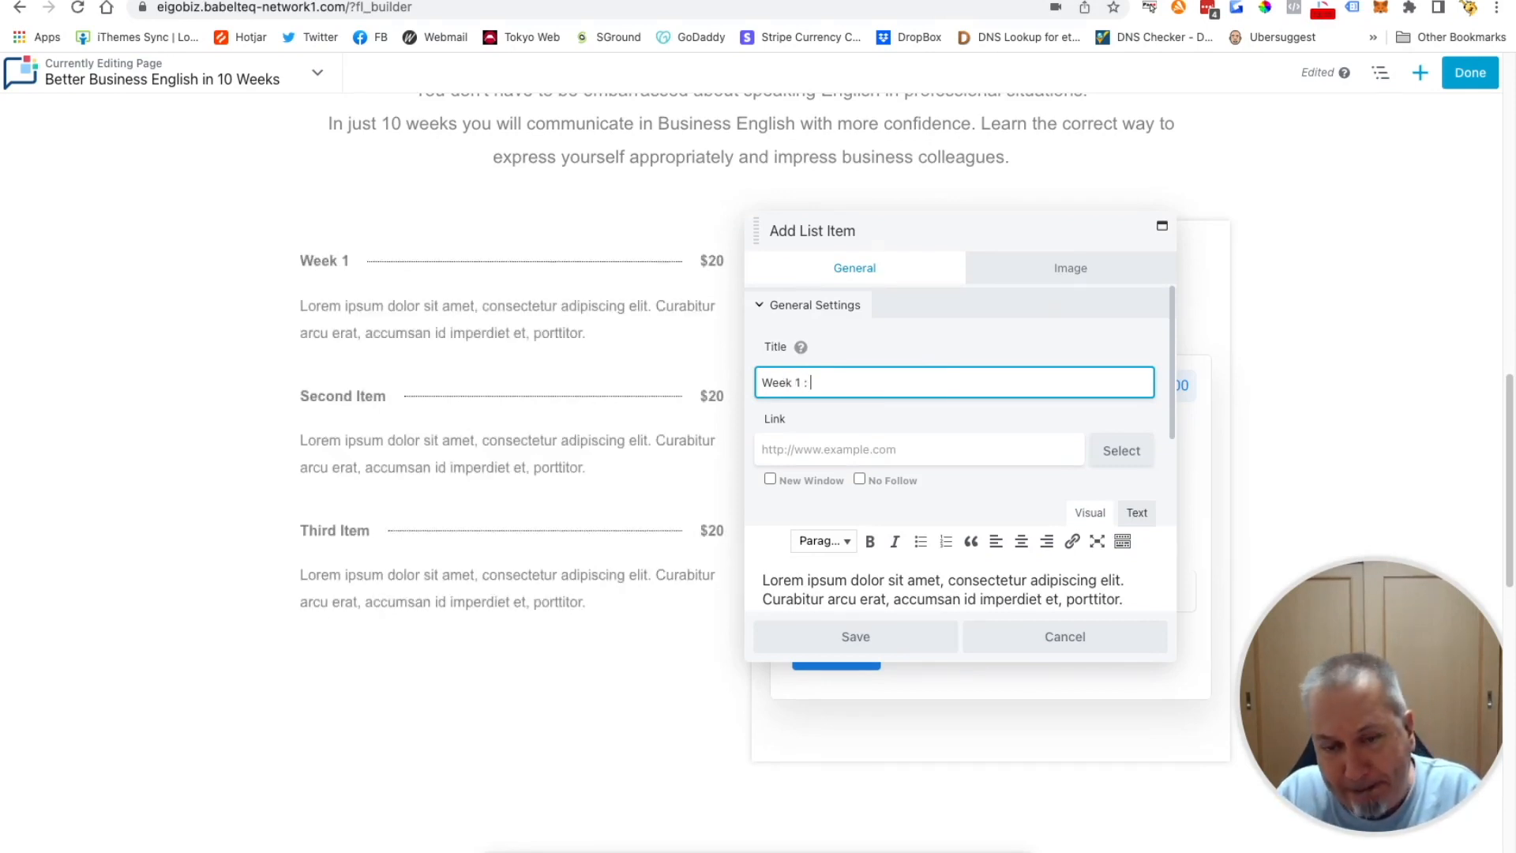
type("Presentation Practice")
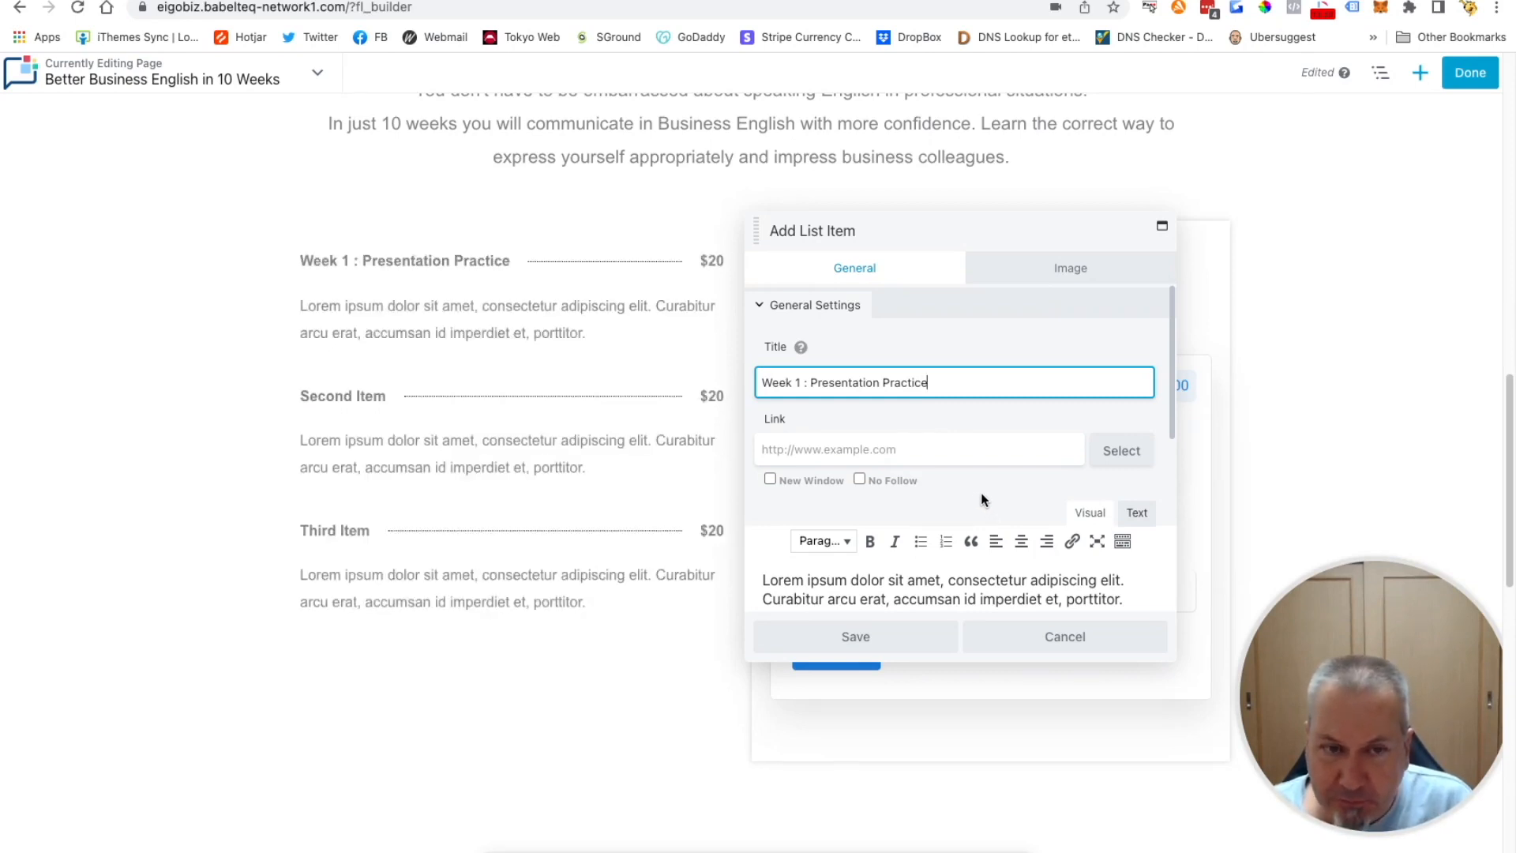
left_click(870, 634)
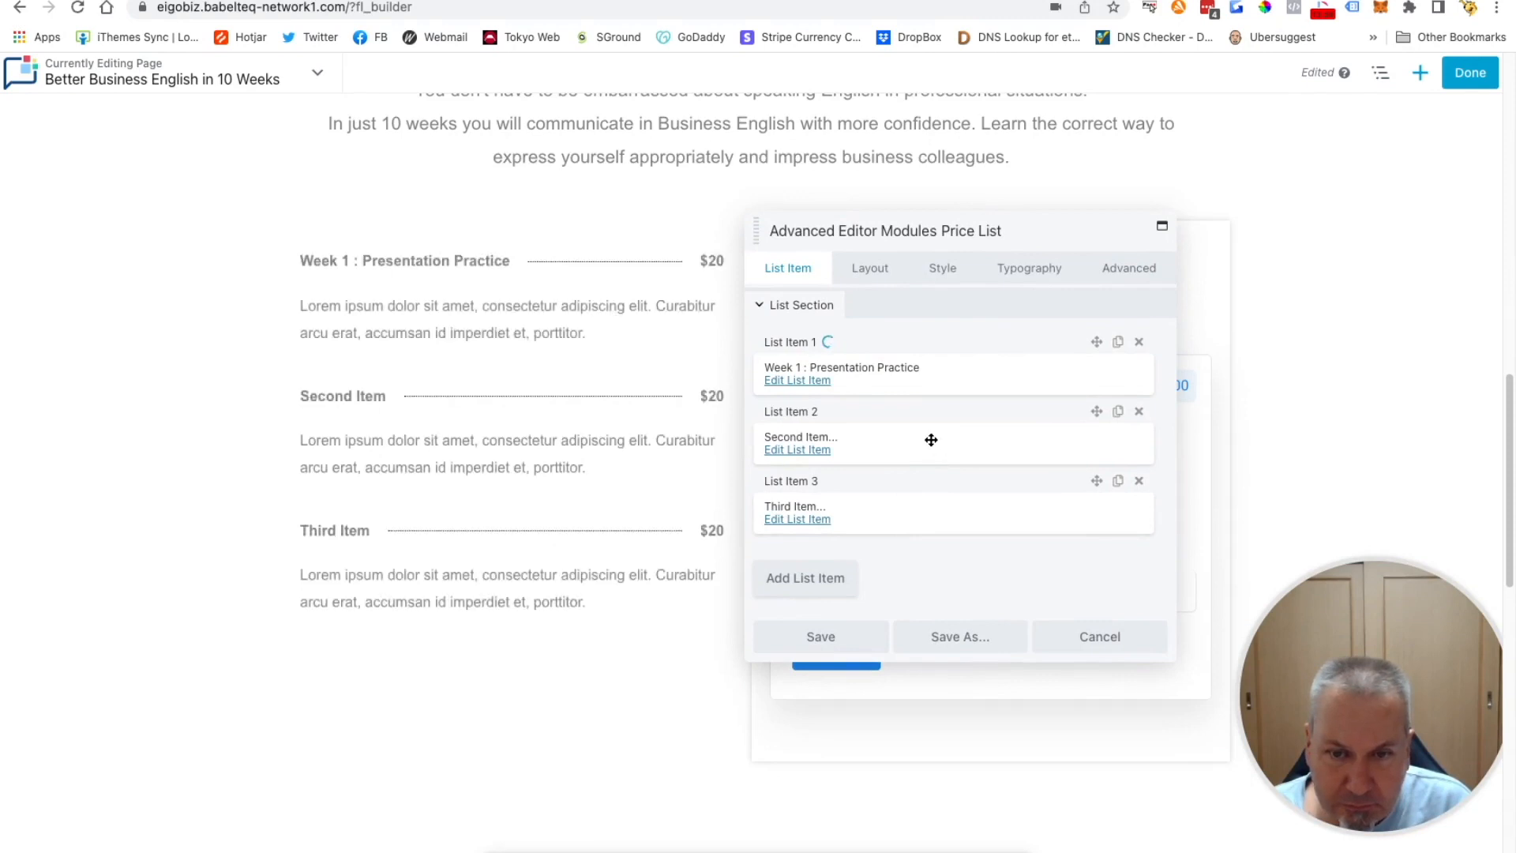
Set the title of the price list's second item to "Week 2: Meeting Practice" and save the item
left_click(799, 451)
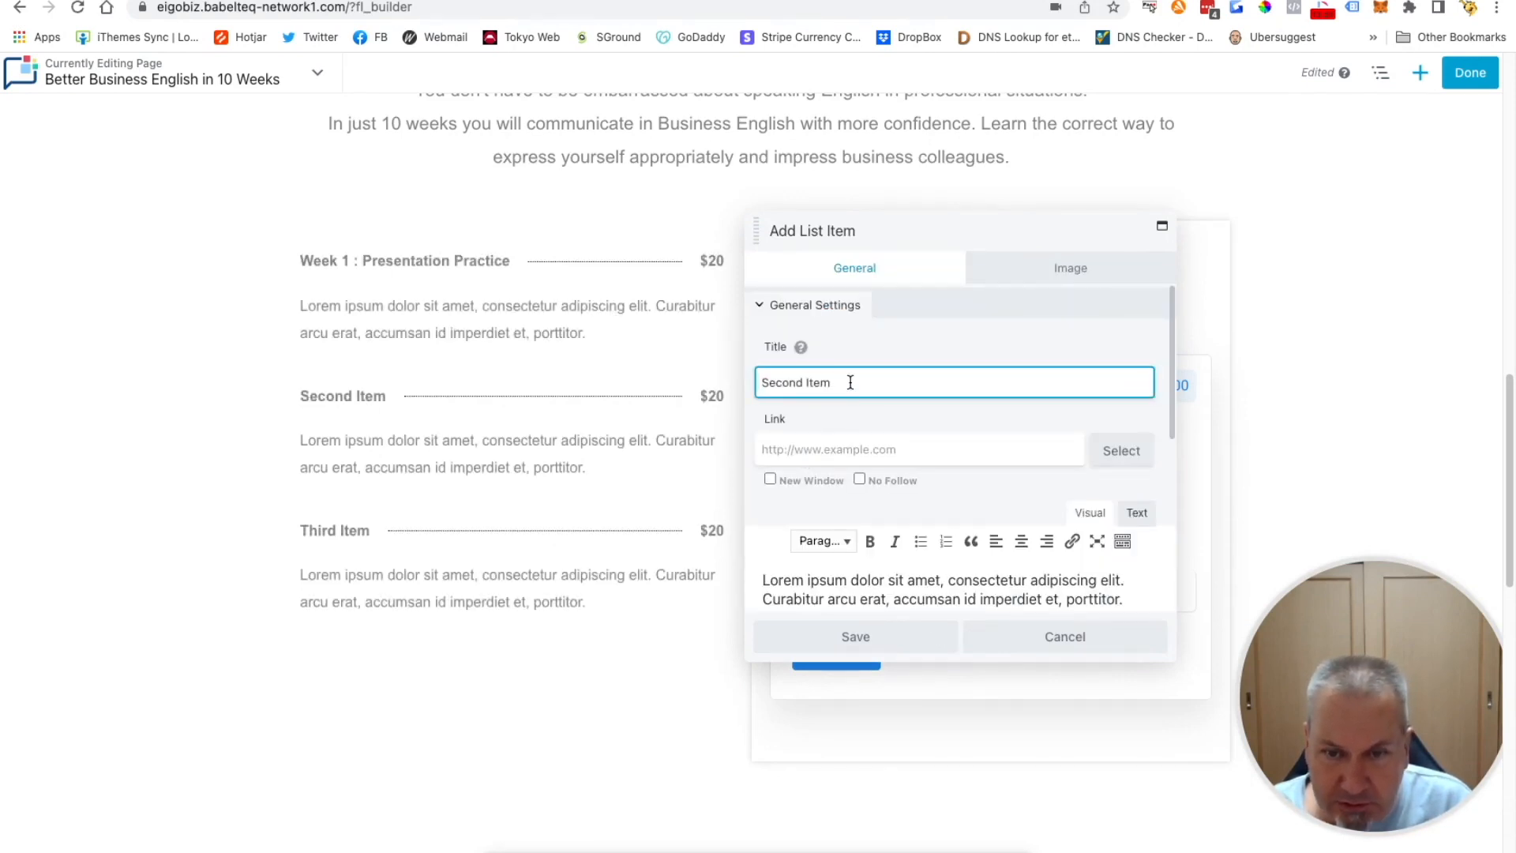
left_click_drag(845, 382, 750, 382)
type("Week 2: Meeting Practice")
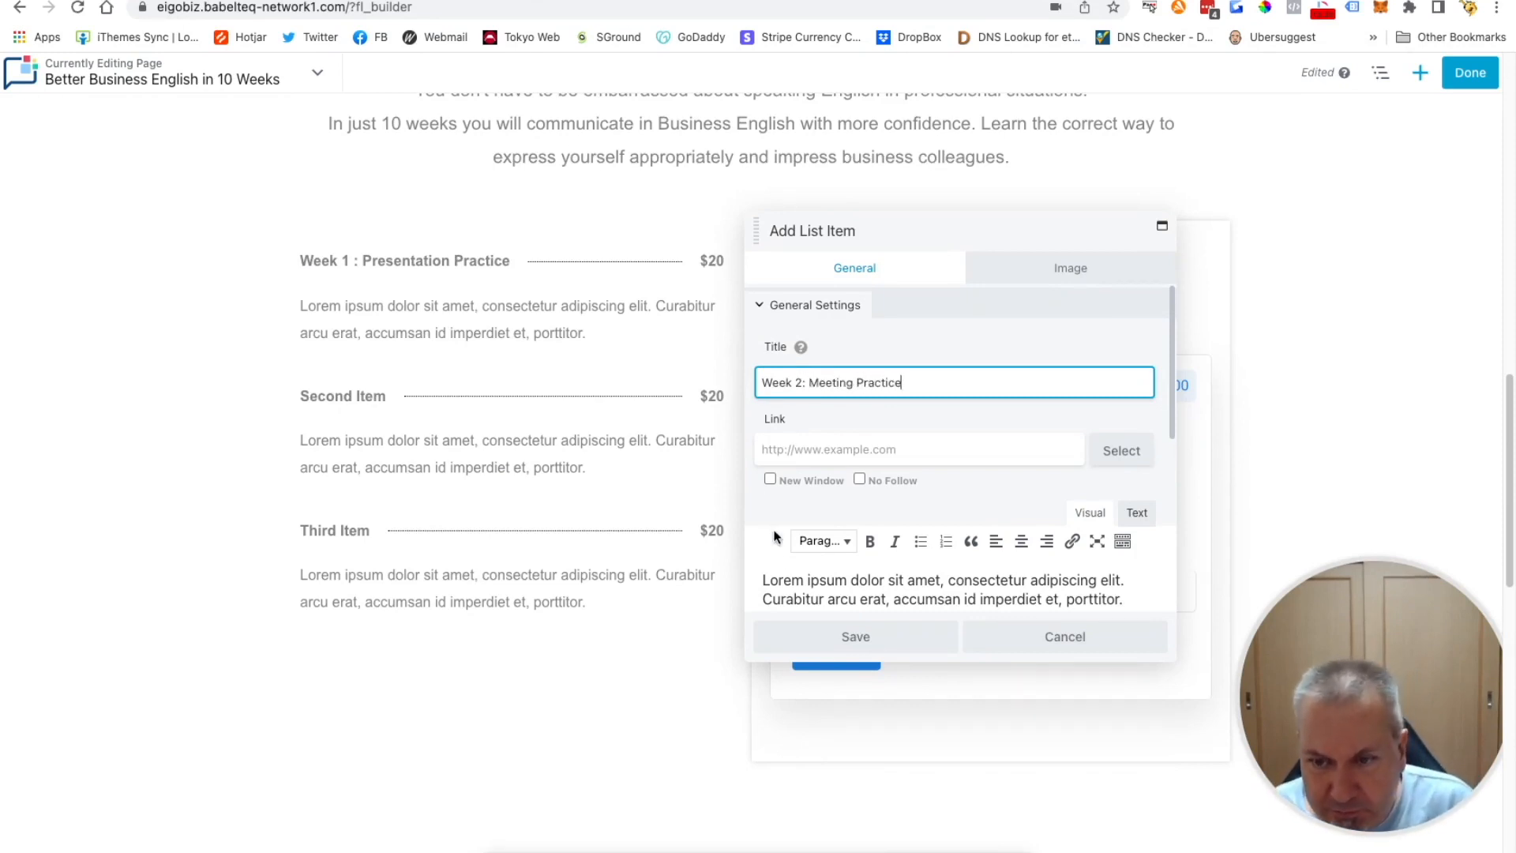
left_click(866, 637)
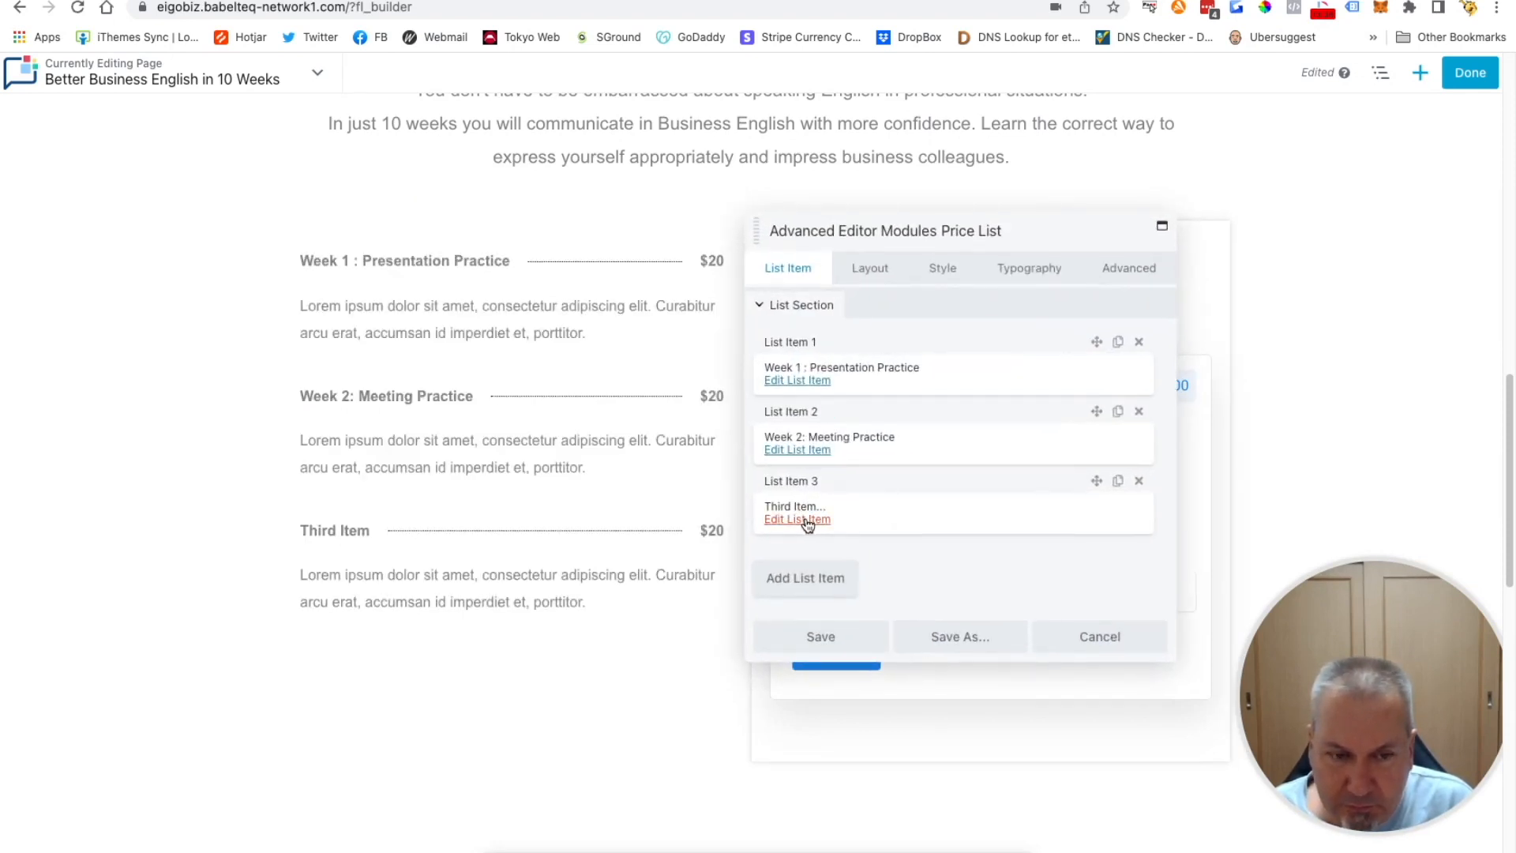
Set the title of the price list's third item to "Week 3: Negotiation Practice" and save the item
left_click(798, 518)
left_click_drag(822, 382, 774, 384)
type("Week")
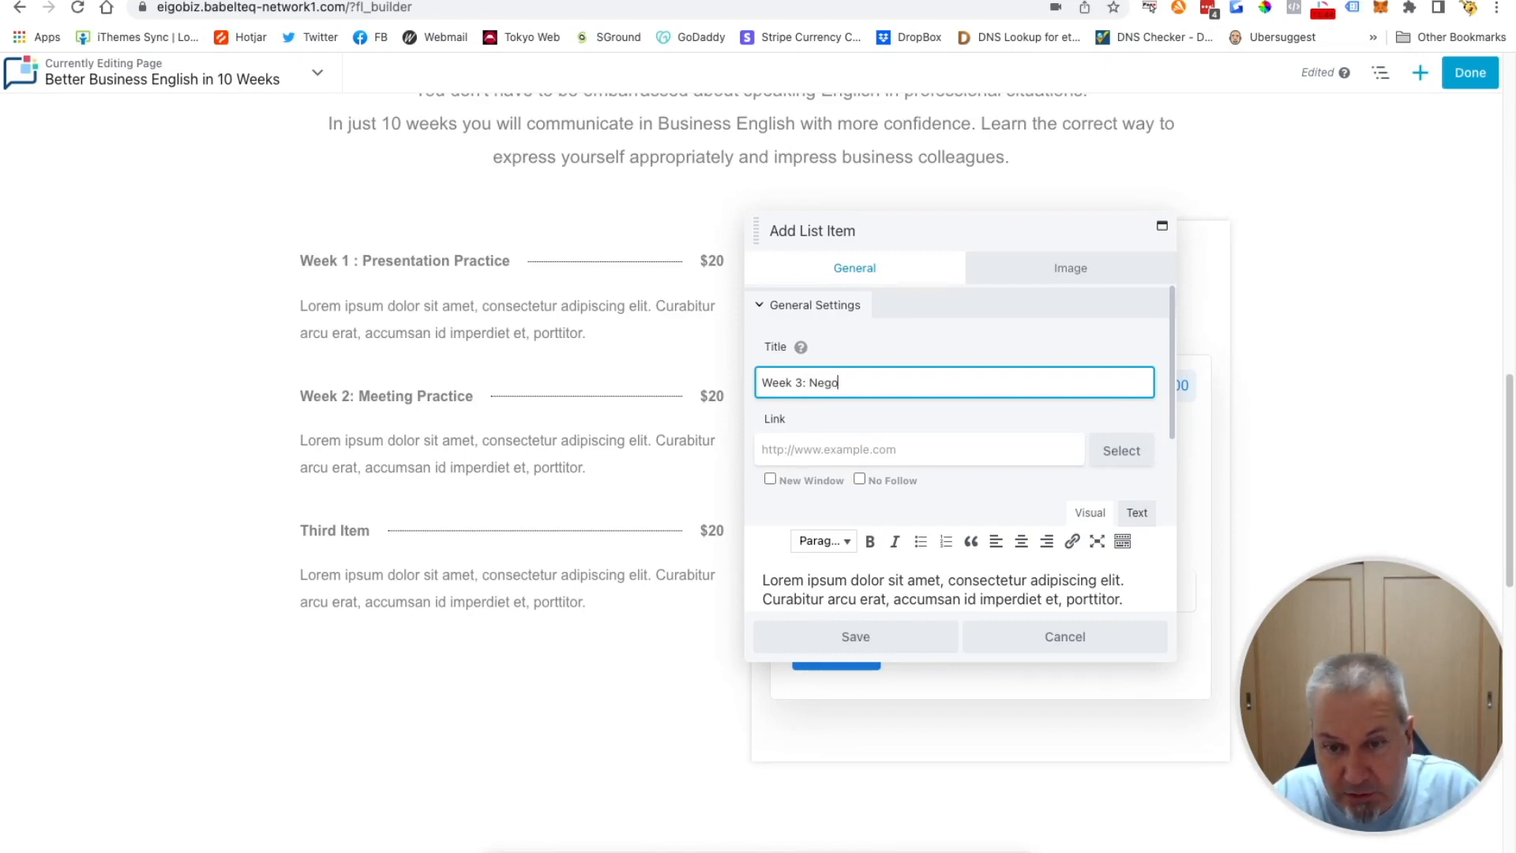
type("3: Negotiation Practice")
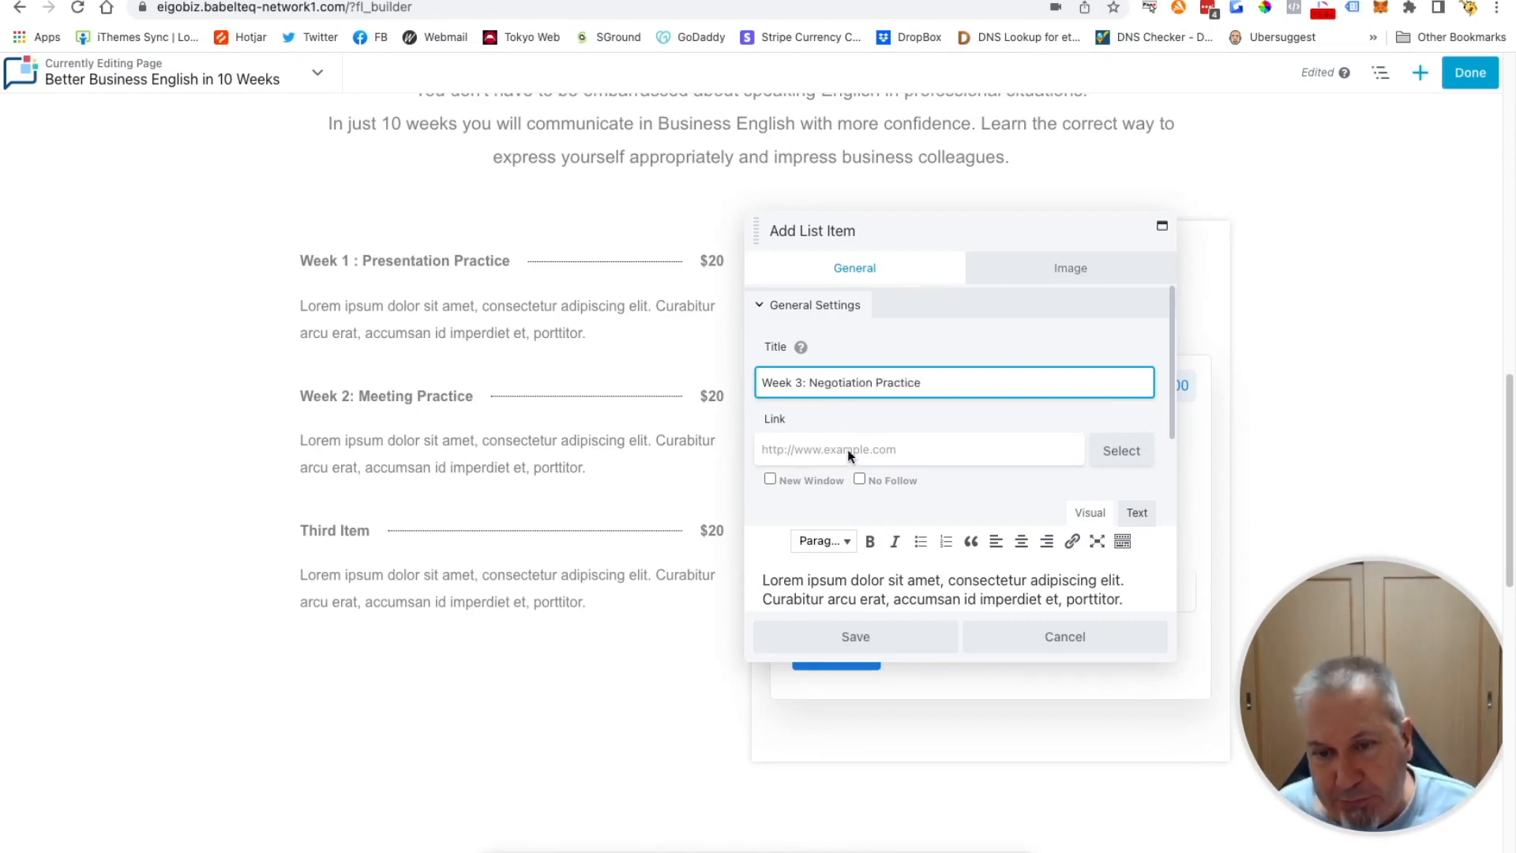
left_click(920, 638)
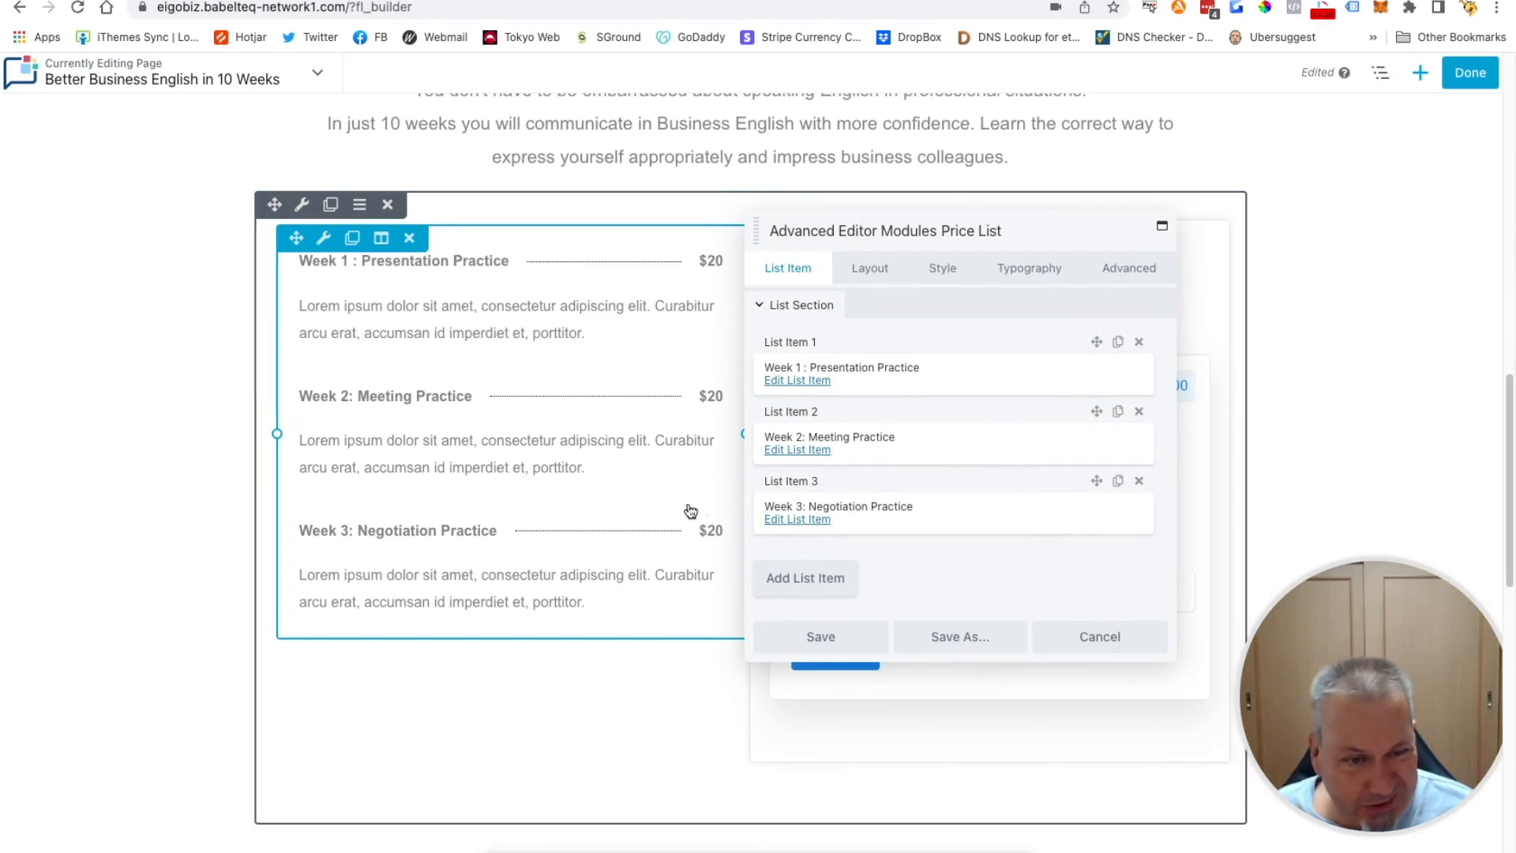
Clear the price of the price list's first item, Week 1, and save the item
left_click(791, 387)
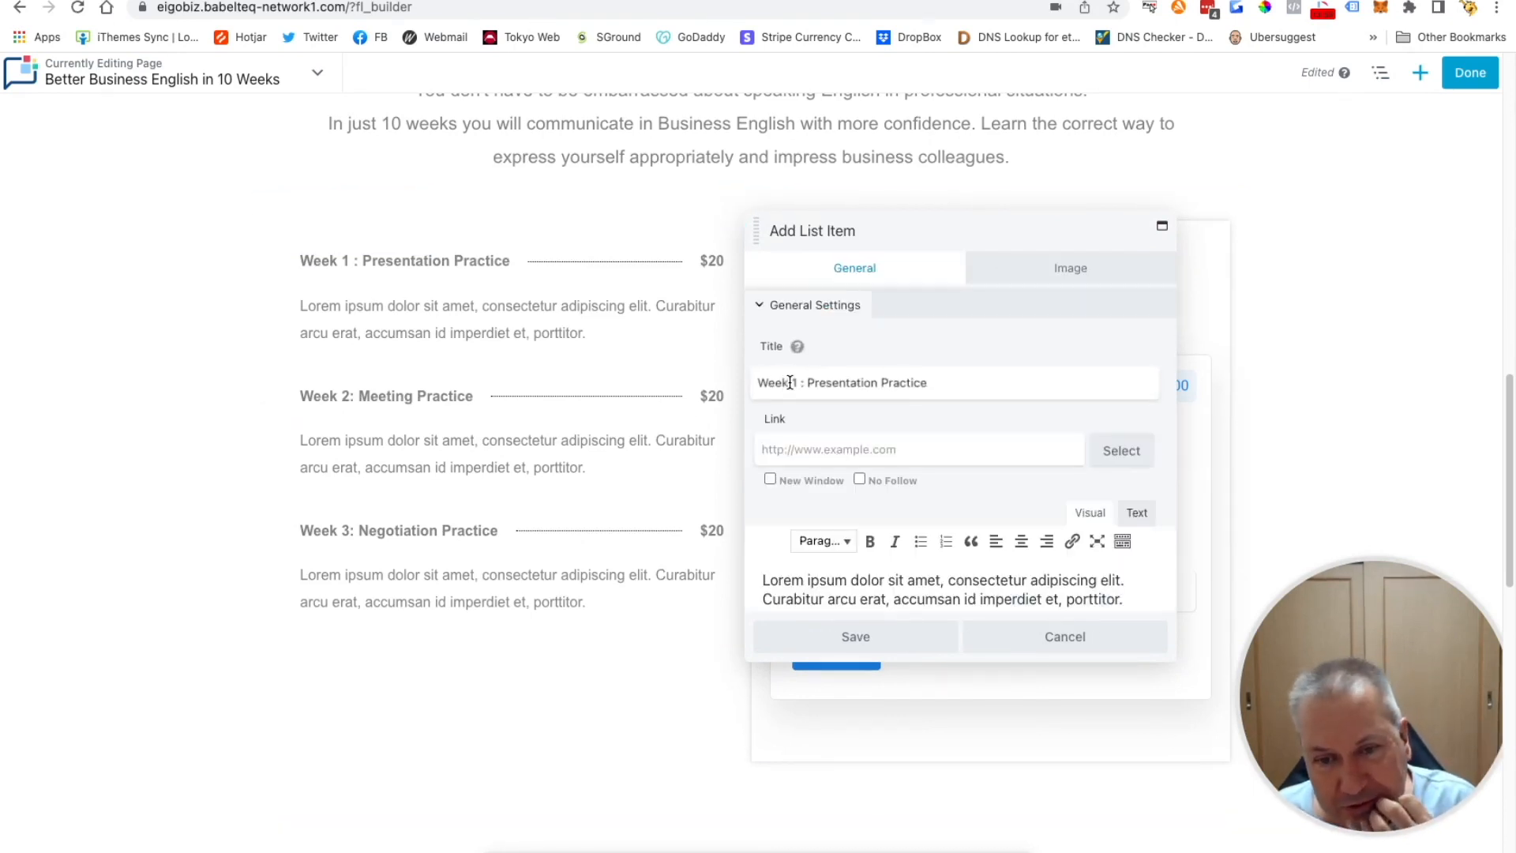
scroll(971, 352, "down", 1)
scroll(972, 356, "down", 3)
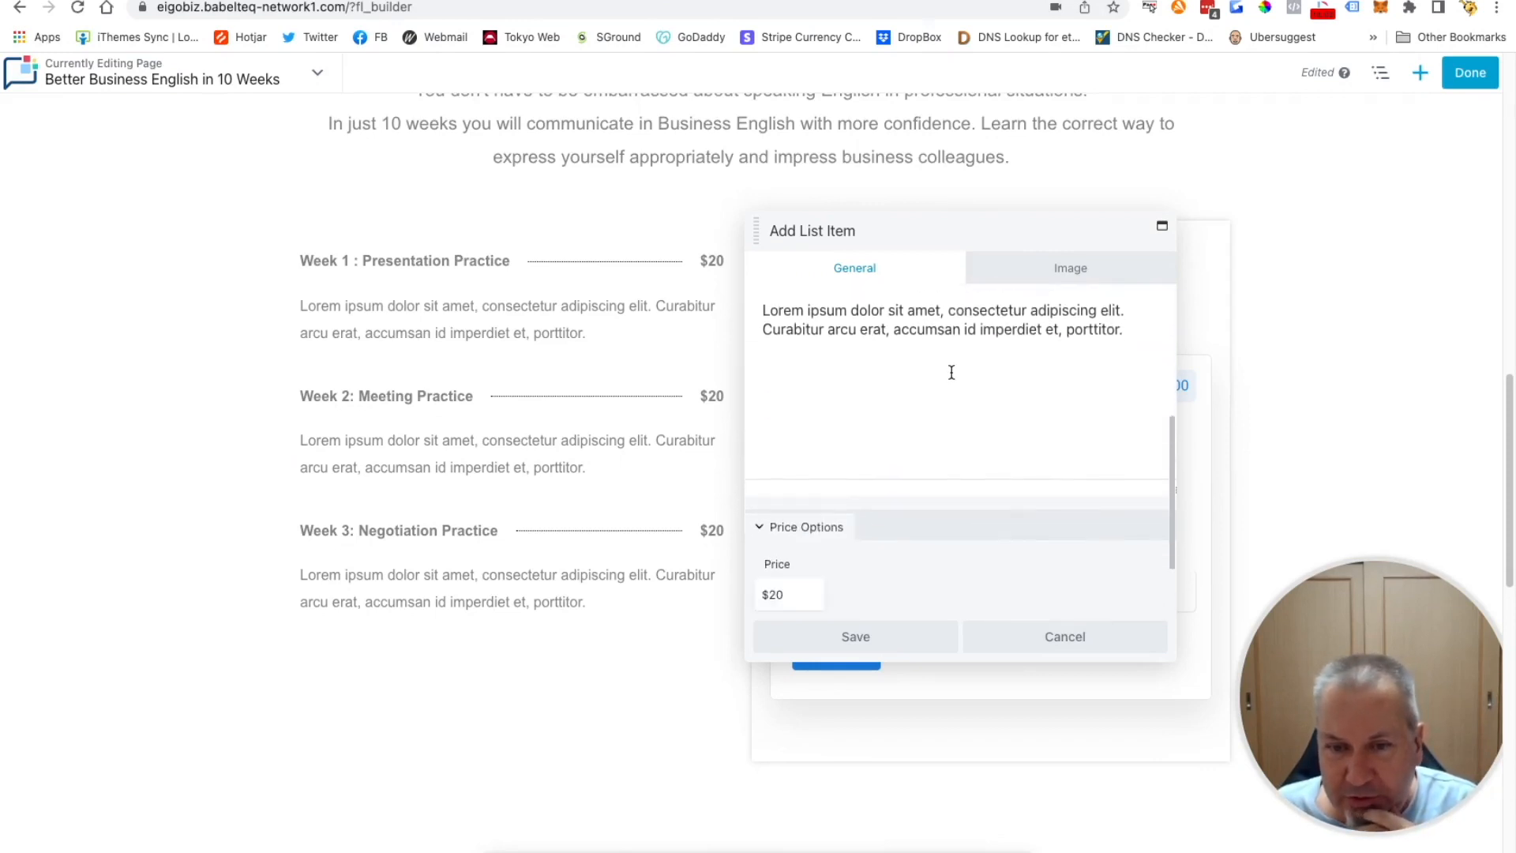
triple_click(792, 513)
key("BackSpace")
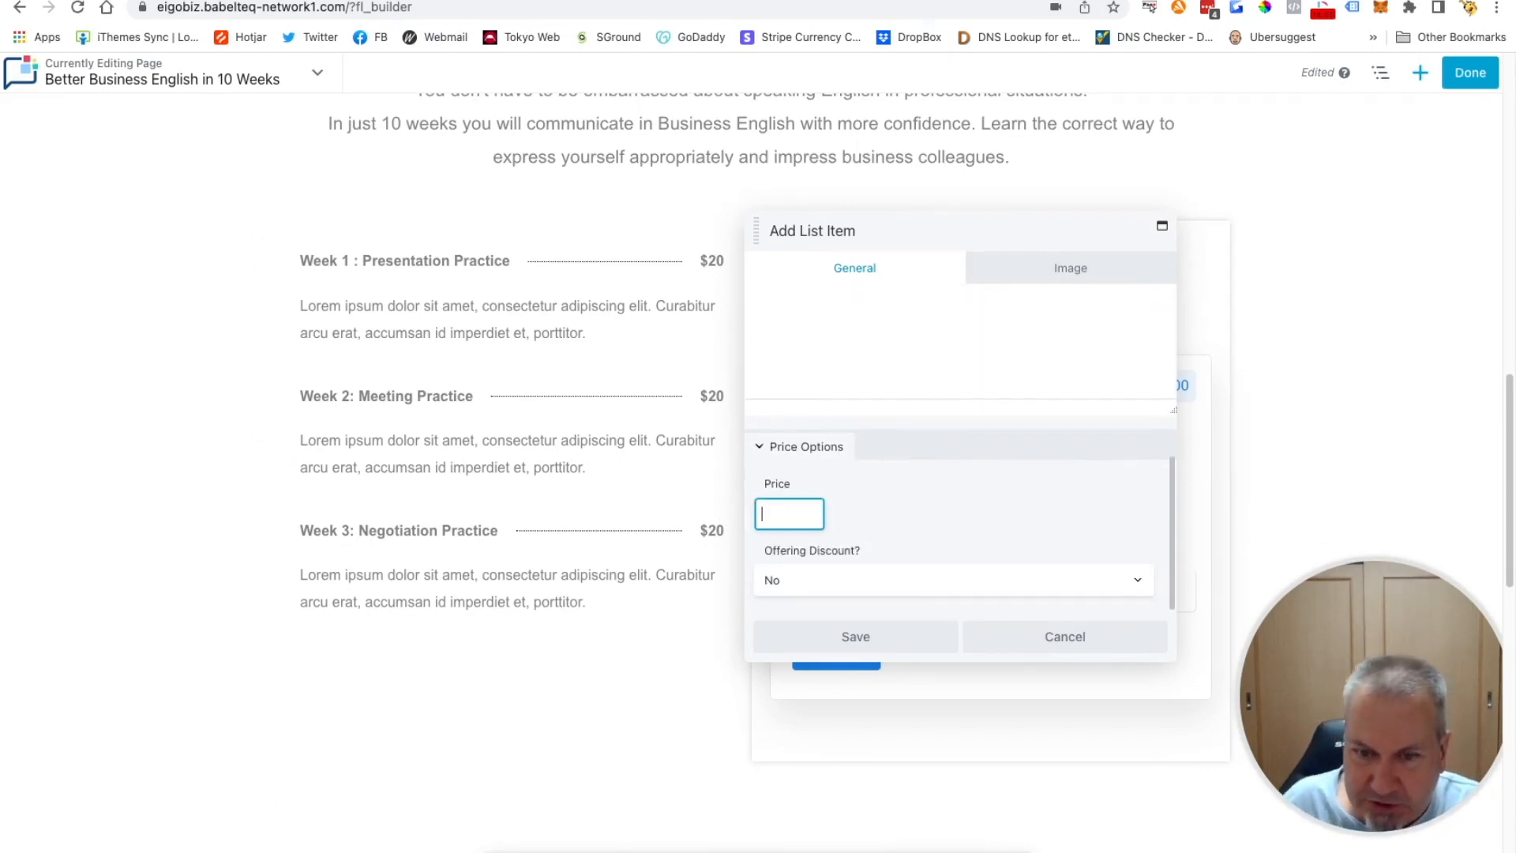
left_click(875, 637)
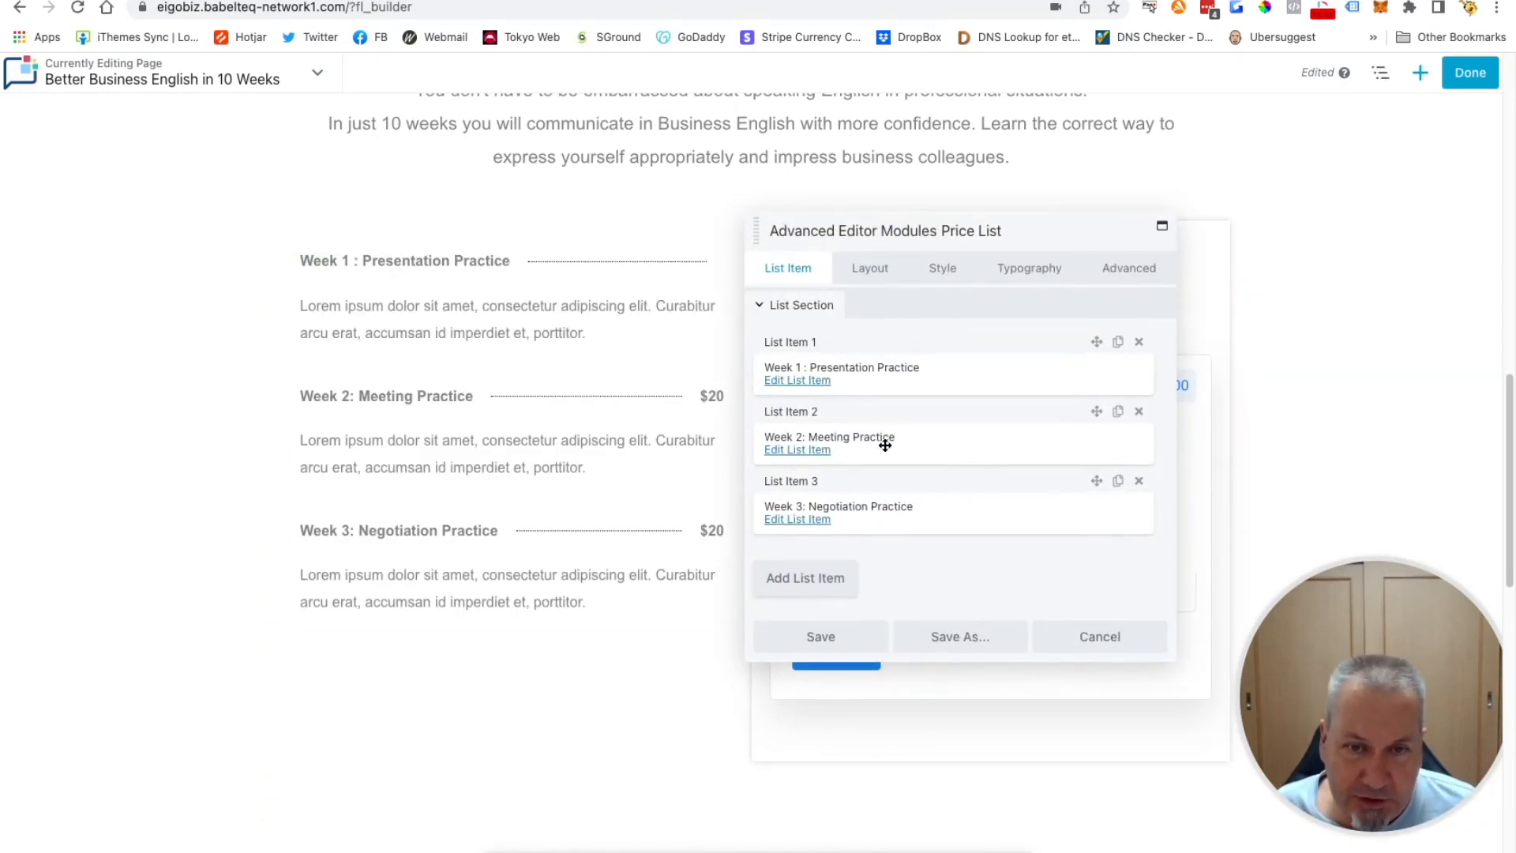
Clear the price of the price list's second item, Week 2, and save the item
left_click(813, 451)
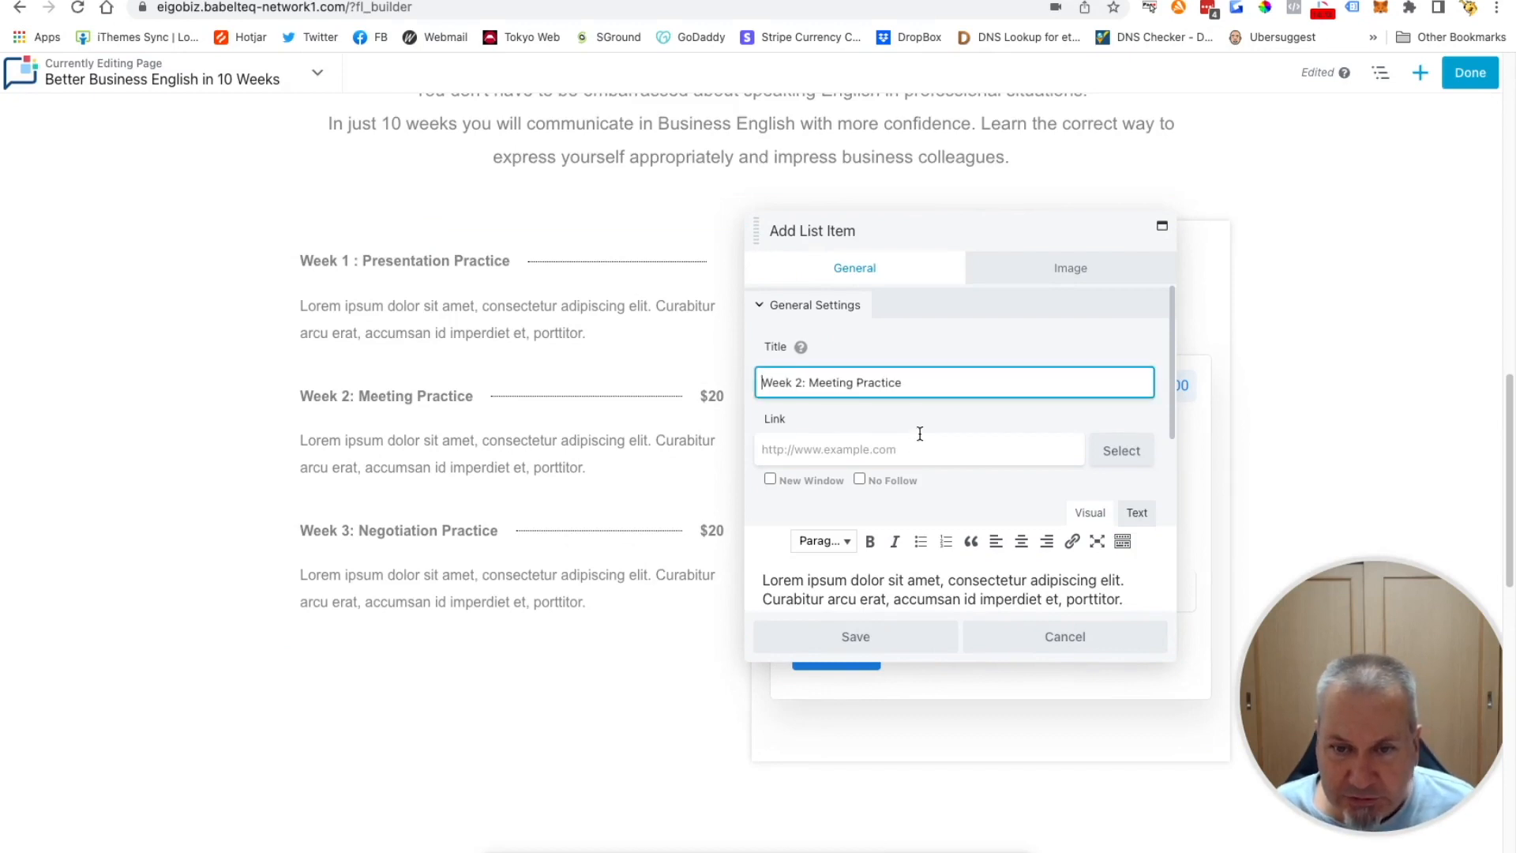
scroll(923, 466, "down", 1)
scroll(924, 490, "down", 4)
left_click_drag(800, 518, 755, 521)
key("BackSpace")
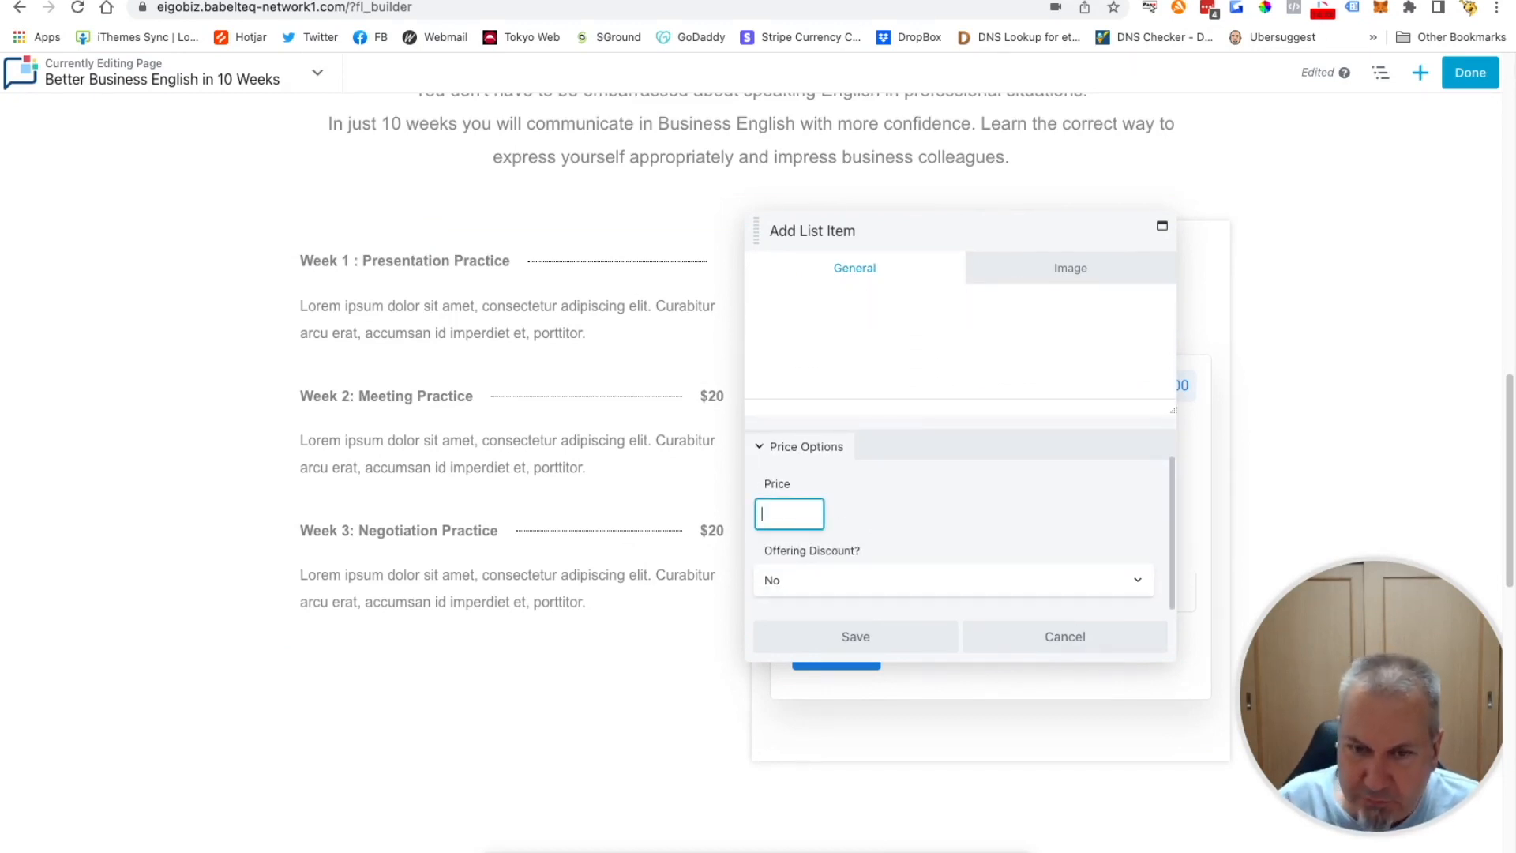
left_click(853, 636)
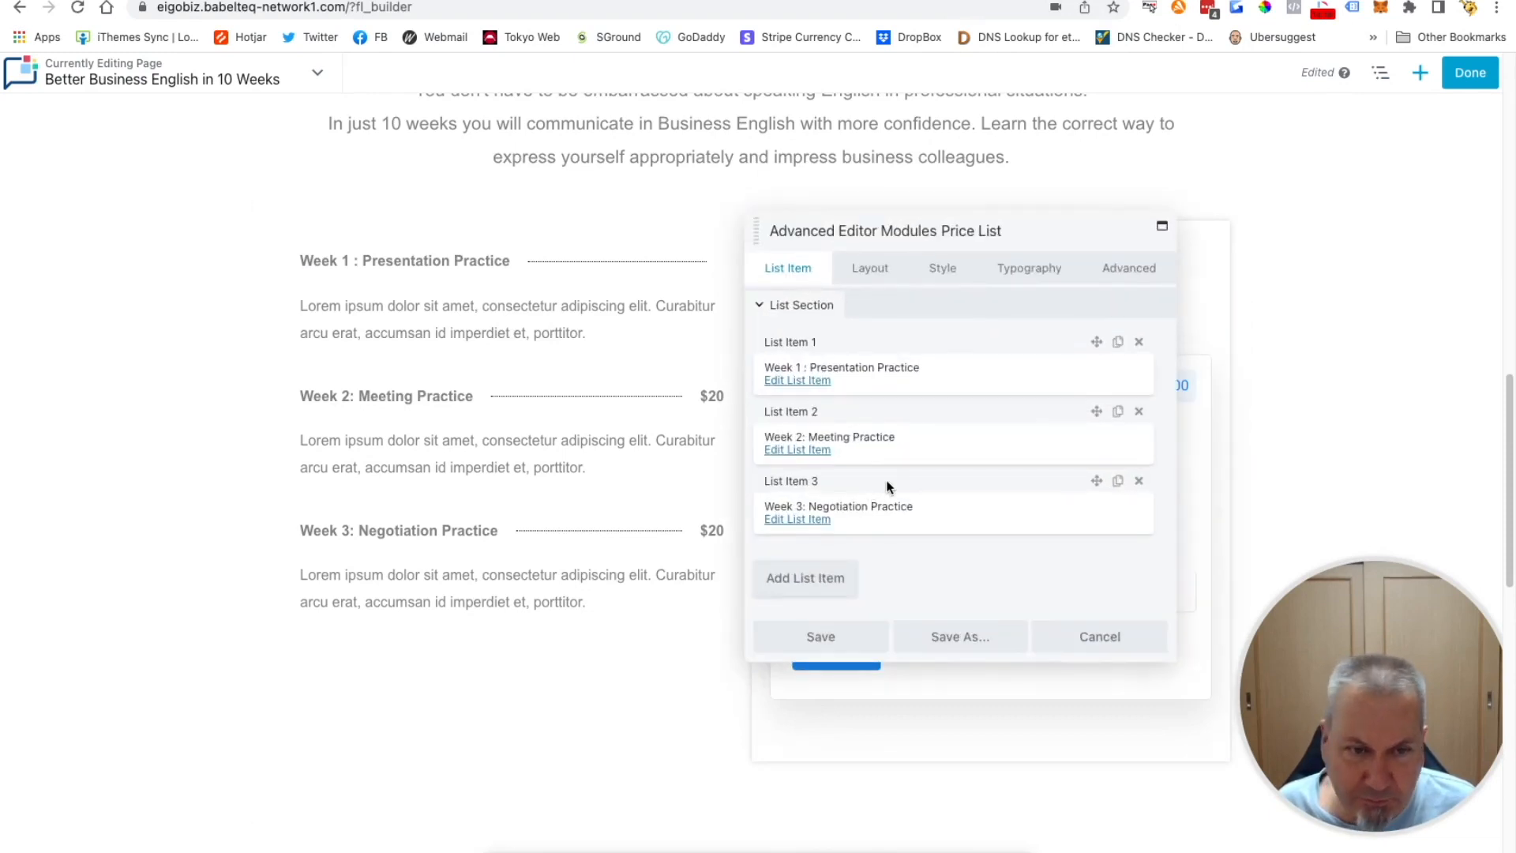
Clear the price of the price list's third item, Week 3, and save the item
left_click(817, 520)
scroll(951, 443, "down", 5)
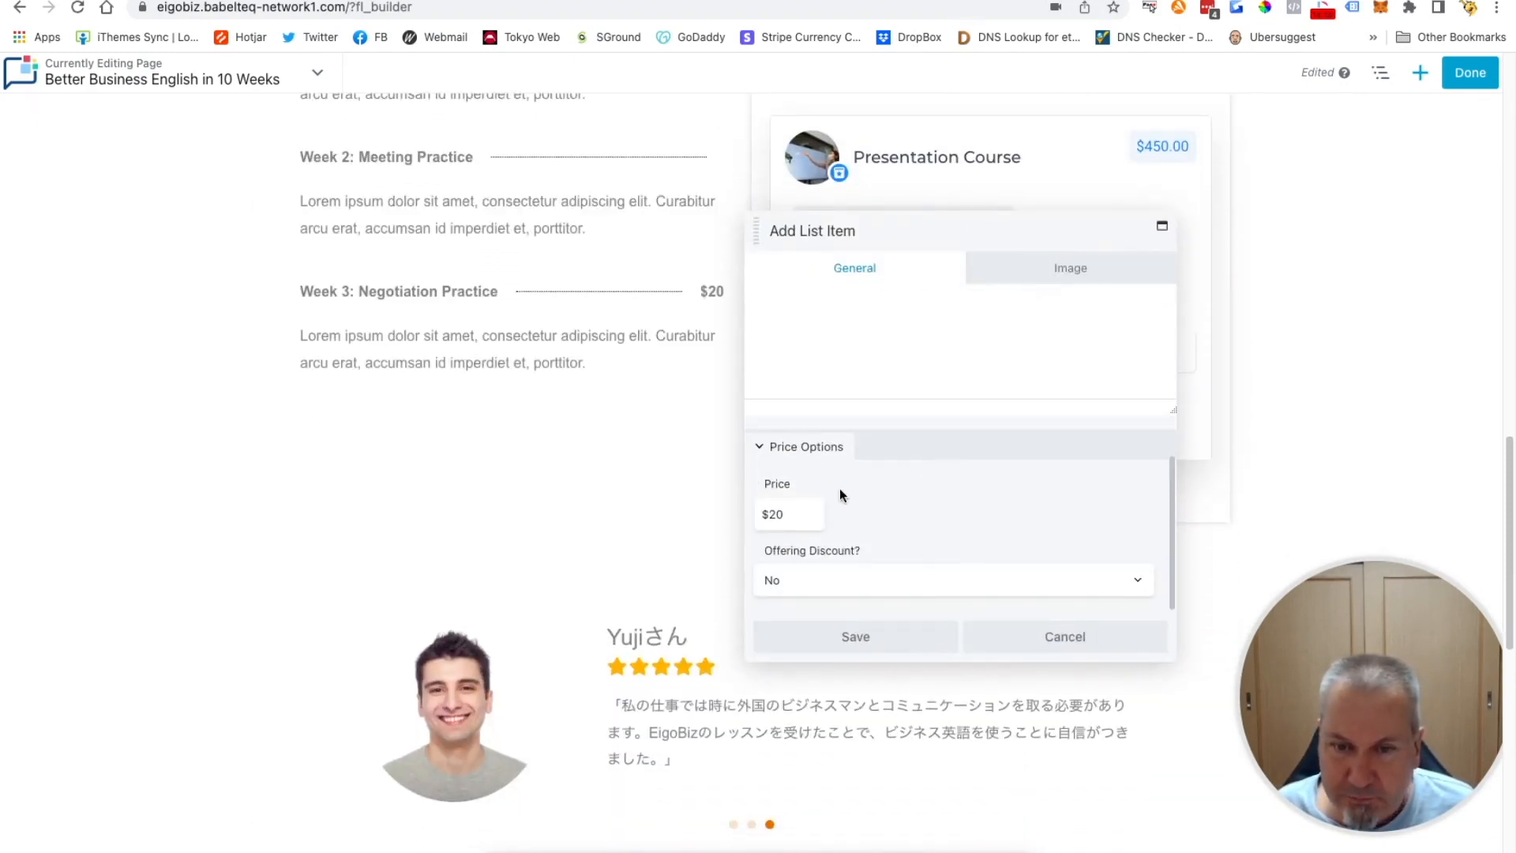
left_click(800, 514)
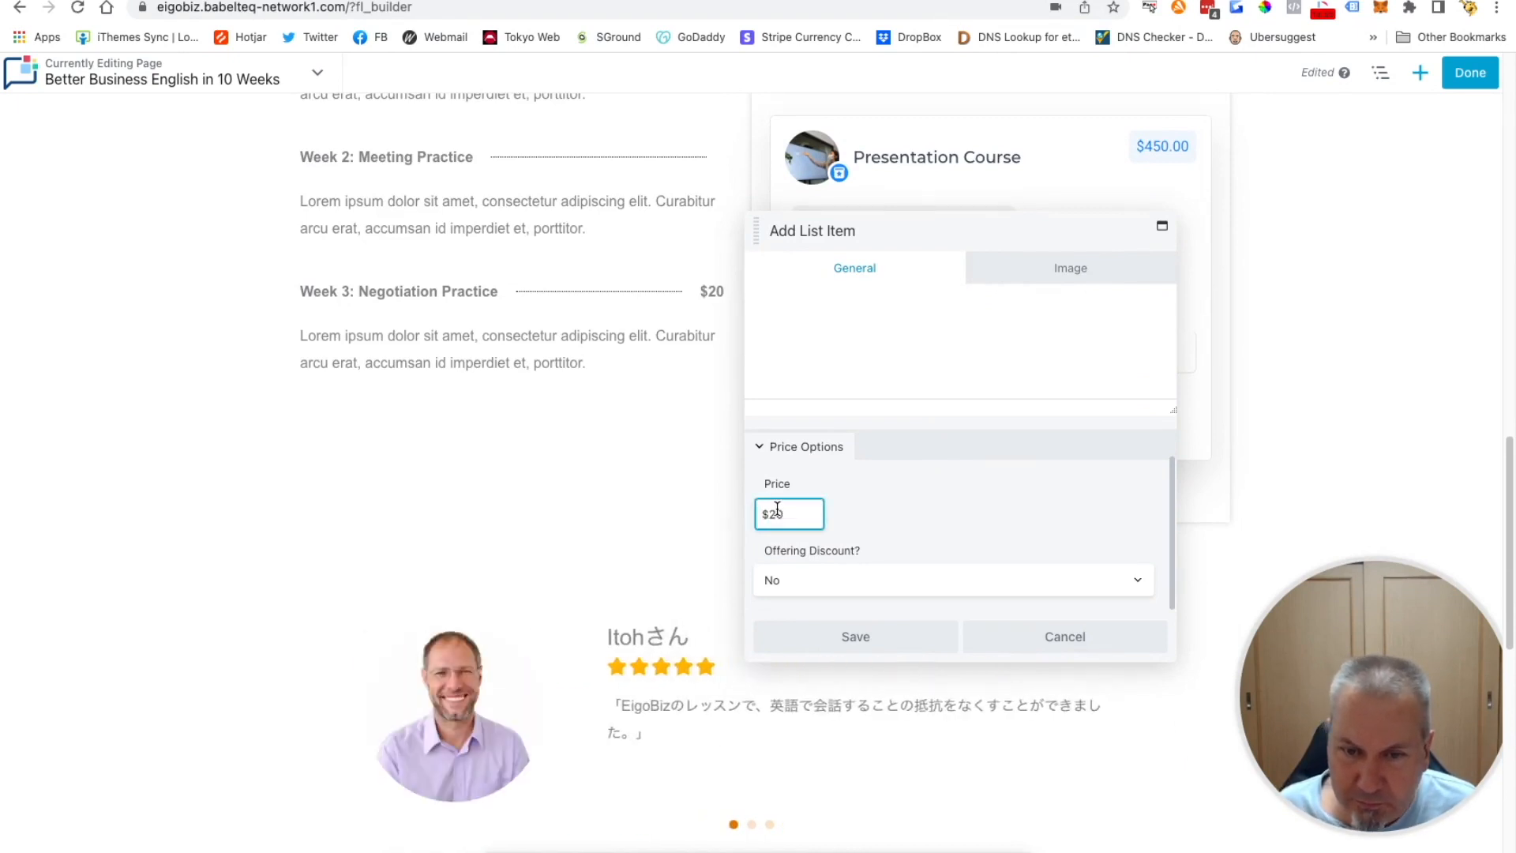
left_click_drag(790, 515, 759, 518)
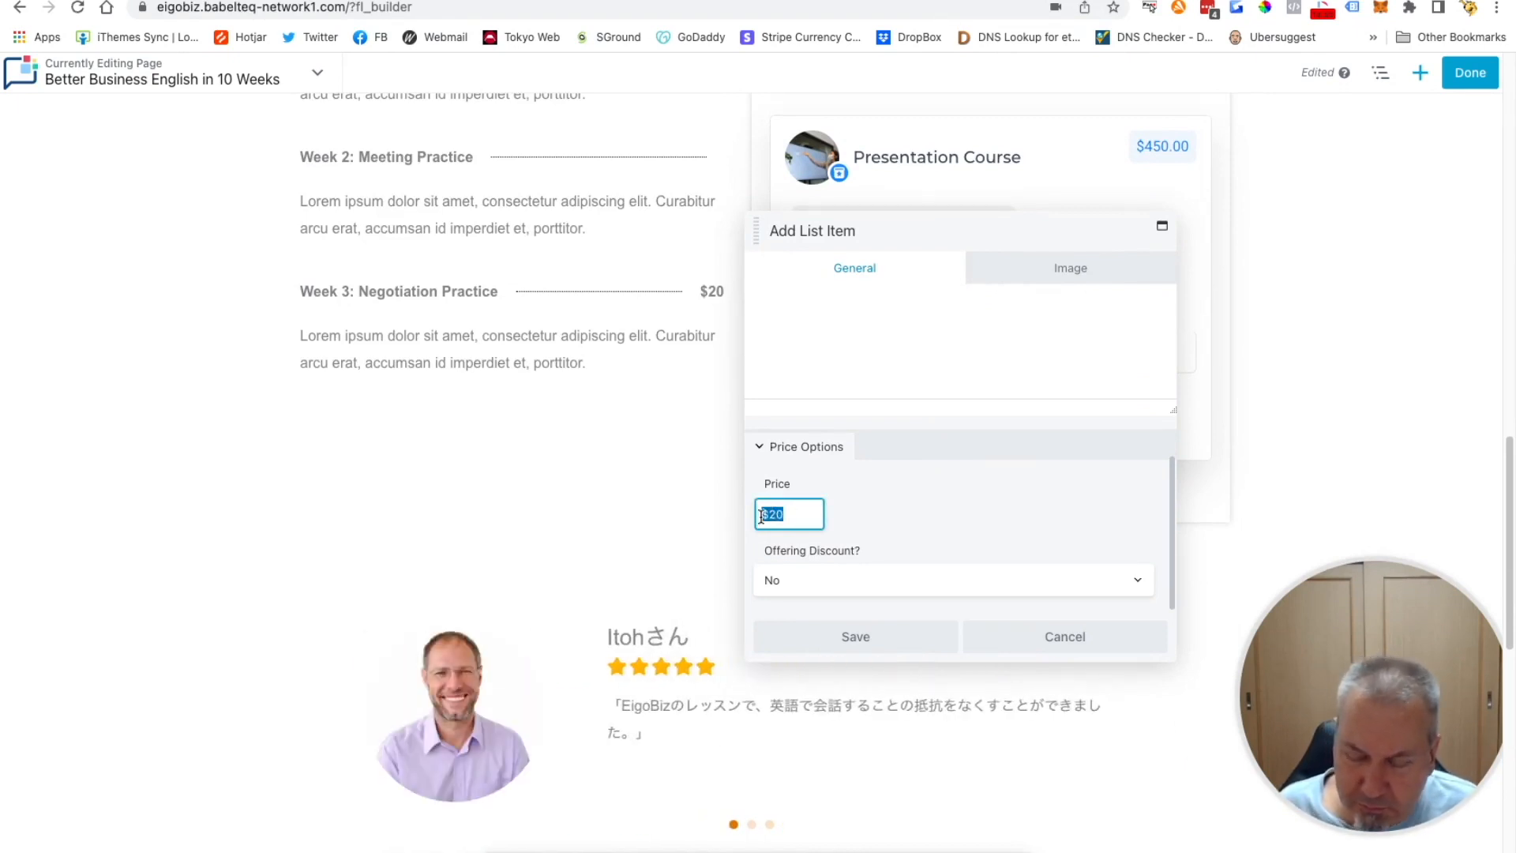
key("BackSpace")
left_click(889, 636)
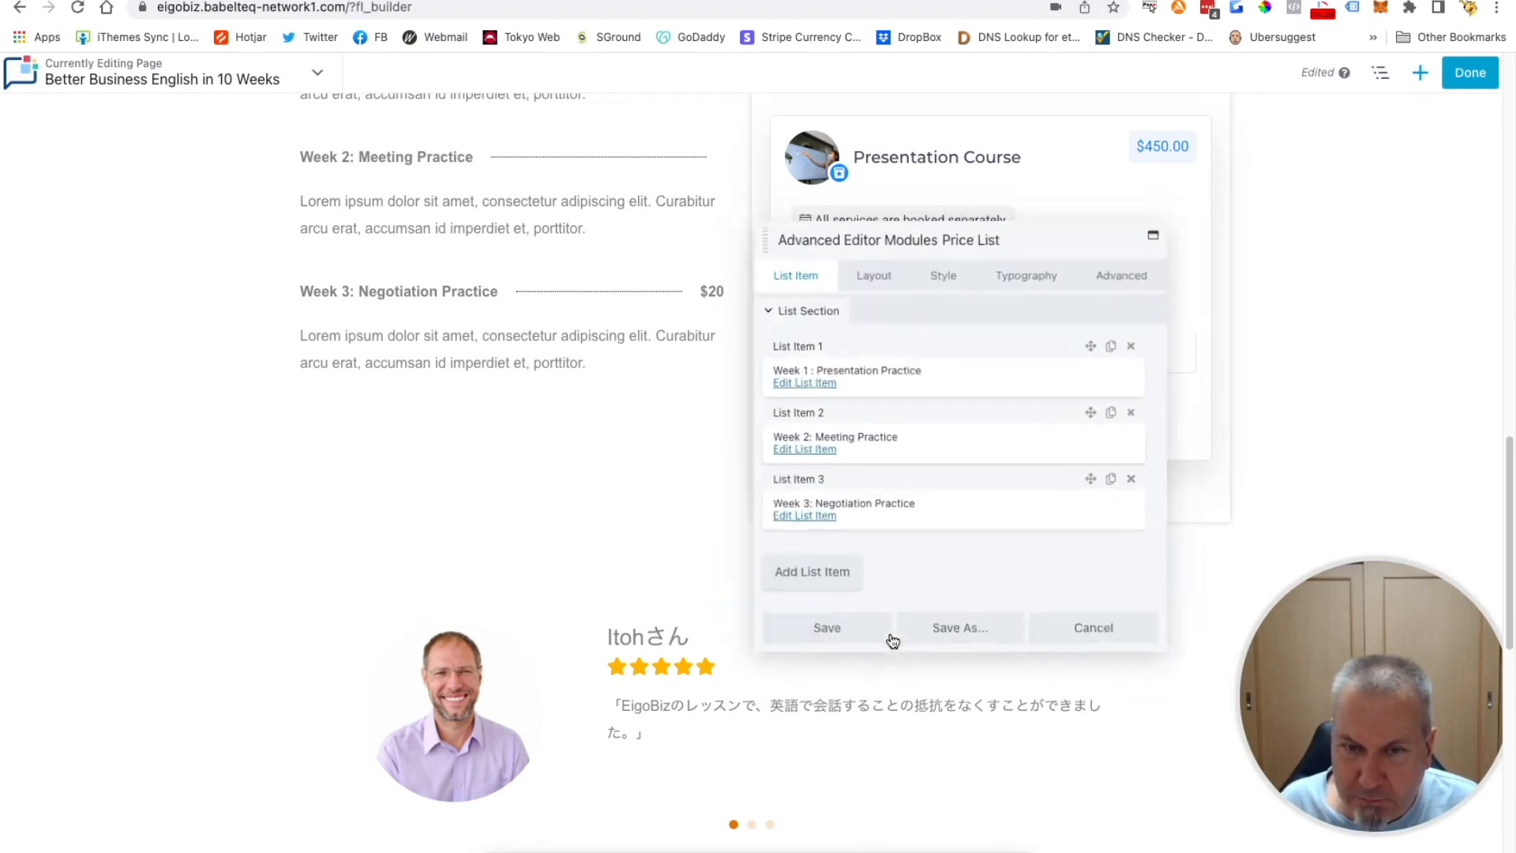
Replace the first item's description with "We will cover how to open a presentation, deliver your main points and close with a Q&A session." and save the item
scroll(647, 495, "up", 5)
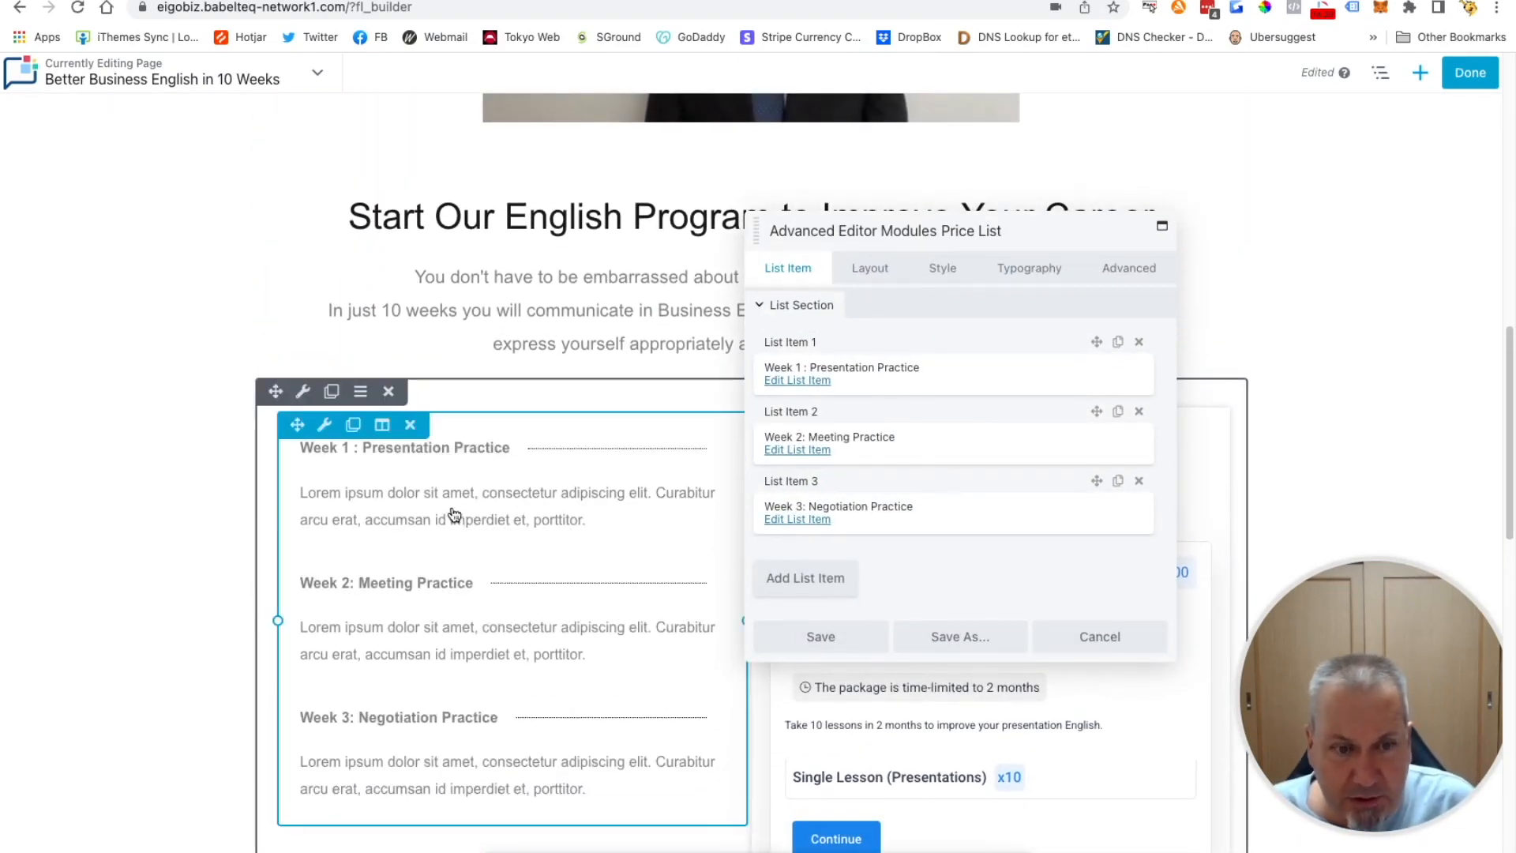
scroll(446, 515, "down", 1)
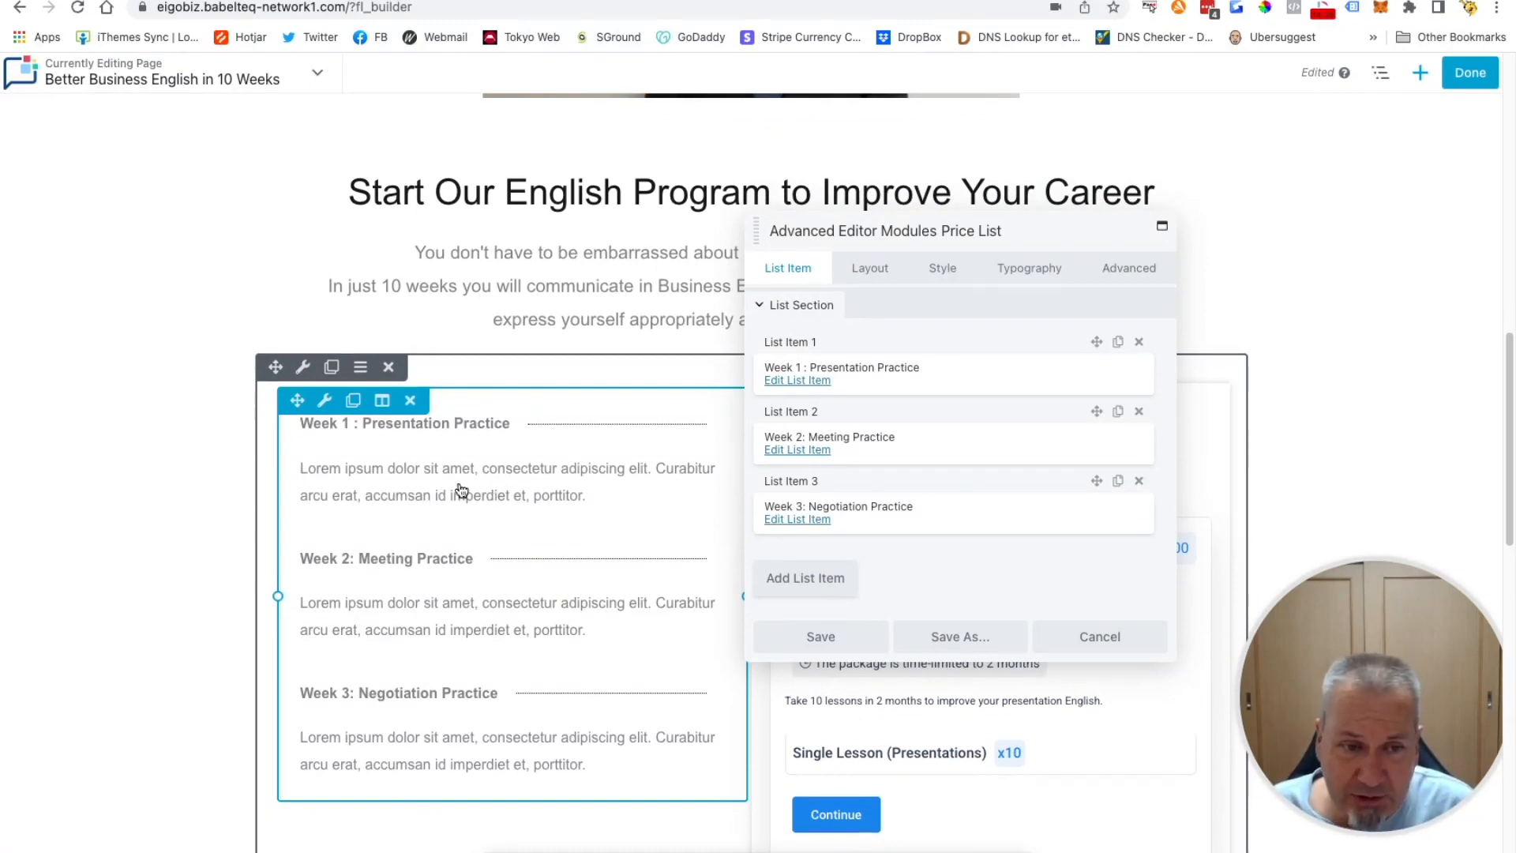
left_click(805, 383)
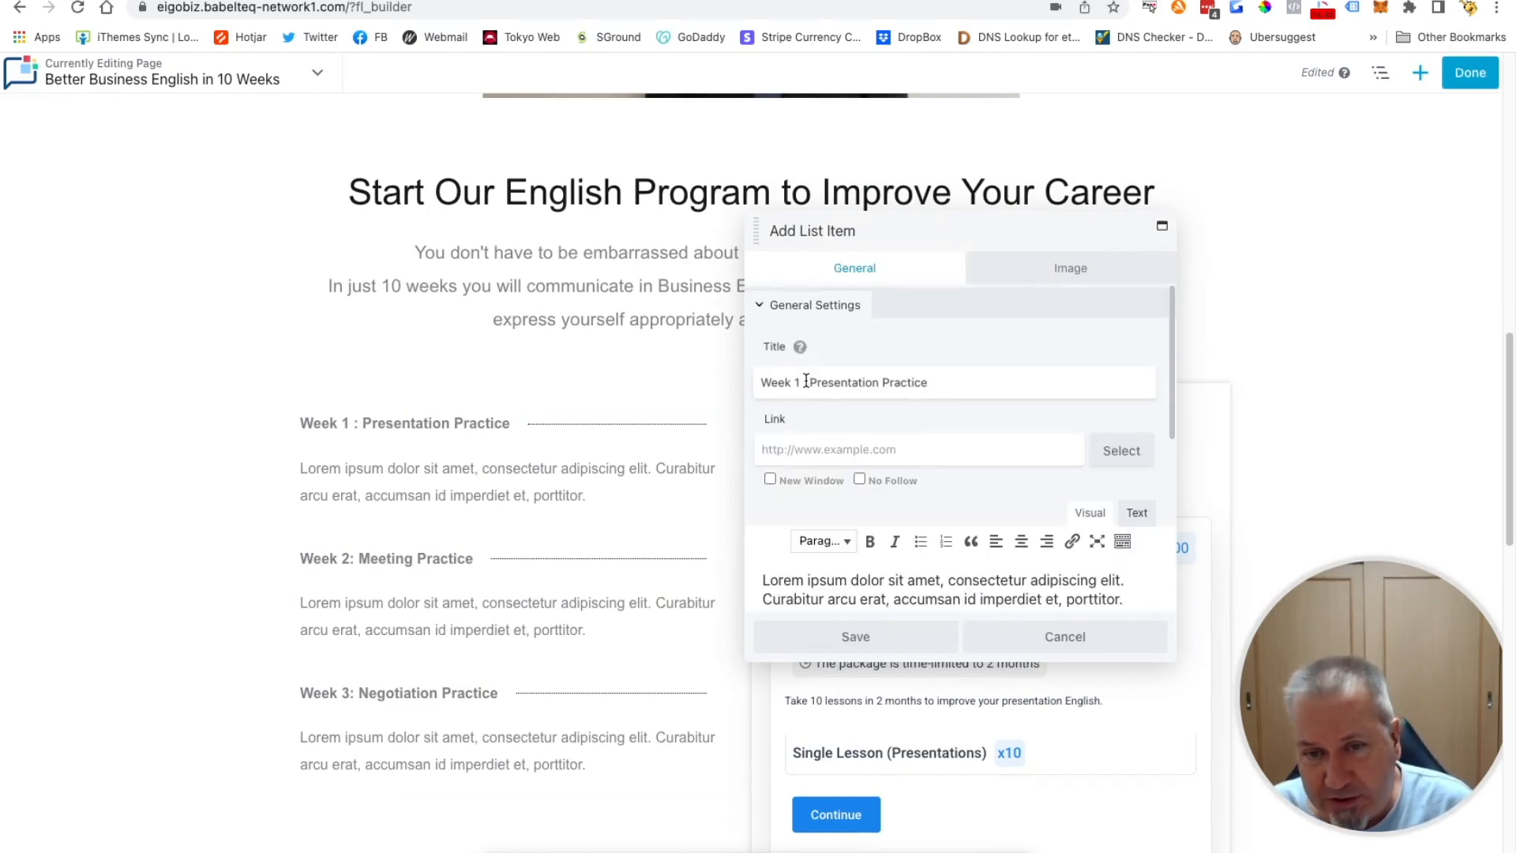
scroll(960, 420, "down", 2)
left_click(873, 453)
left_click_drag(761, 445, 1149, 467)
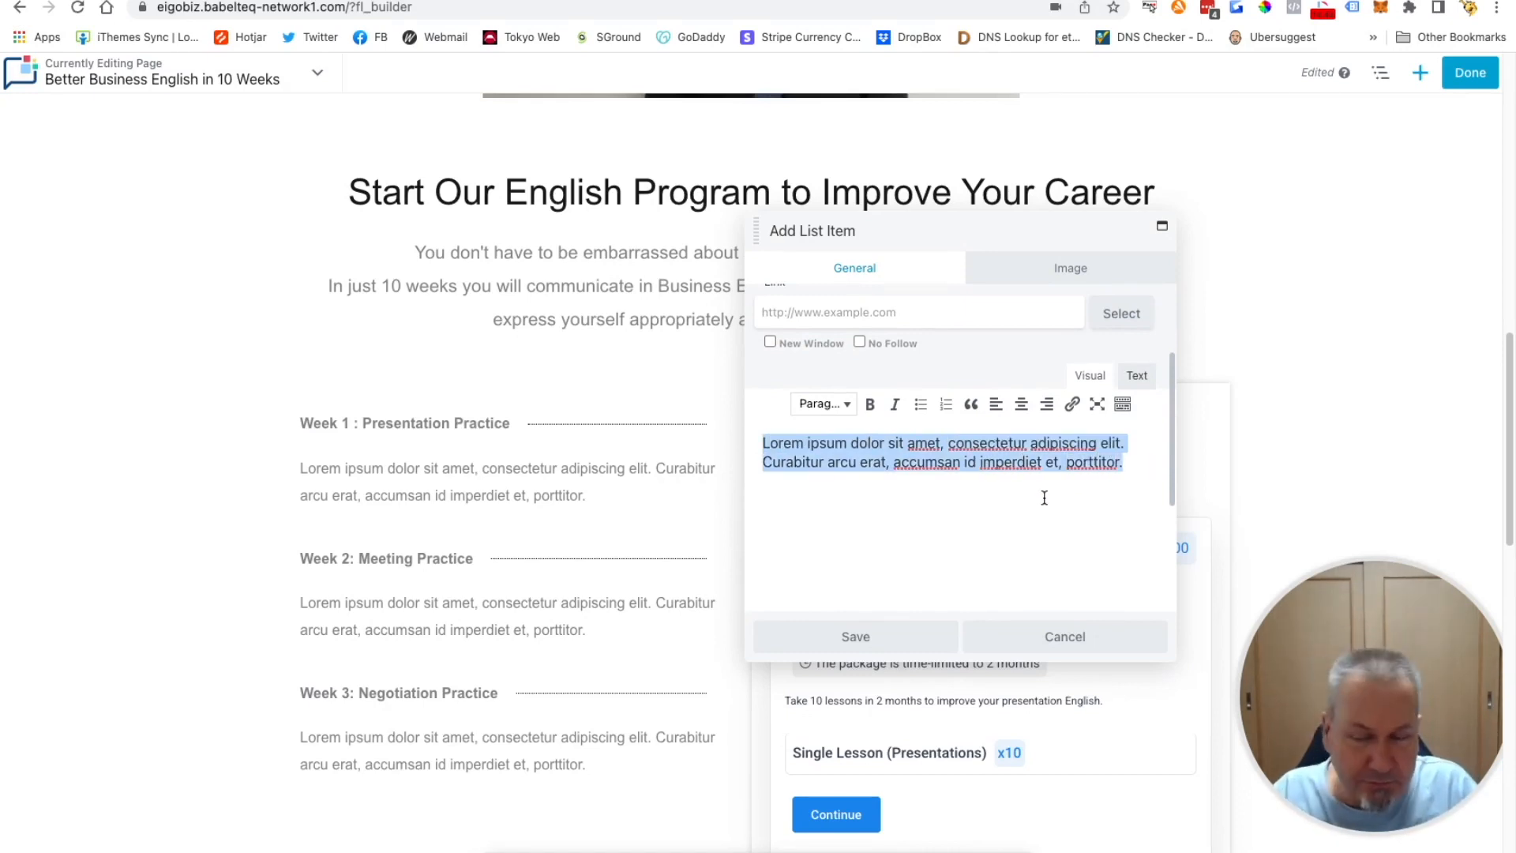
type("We w")
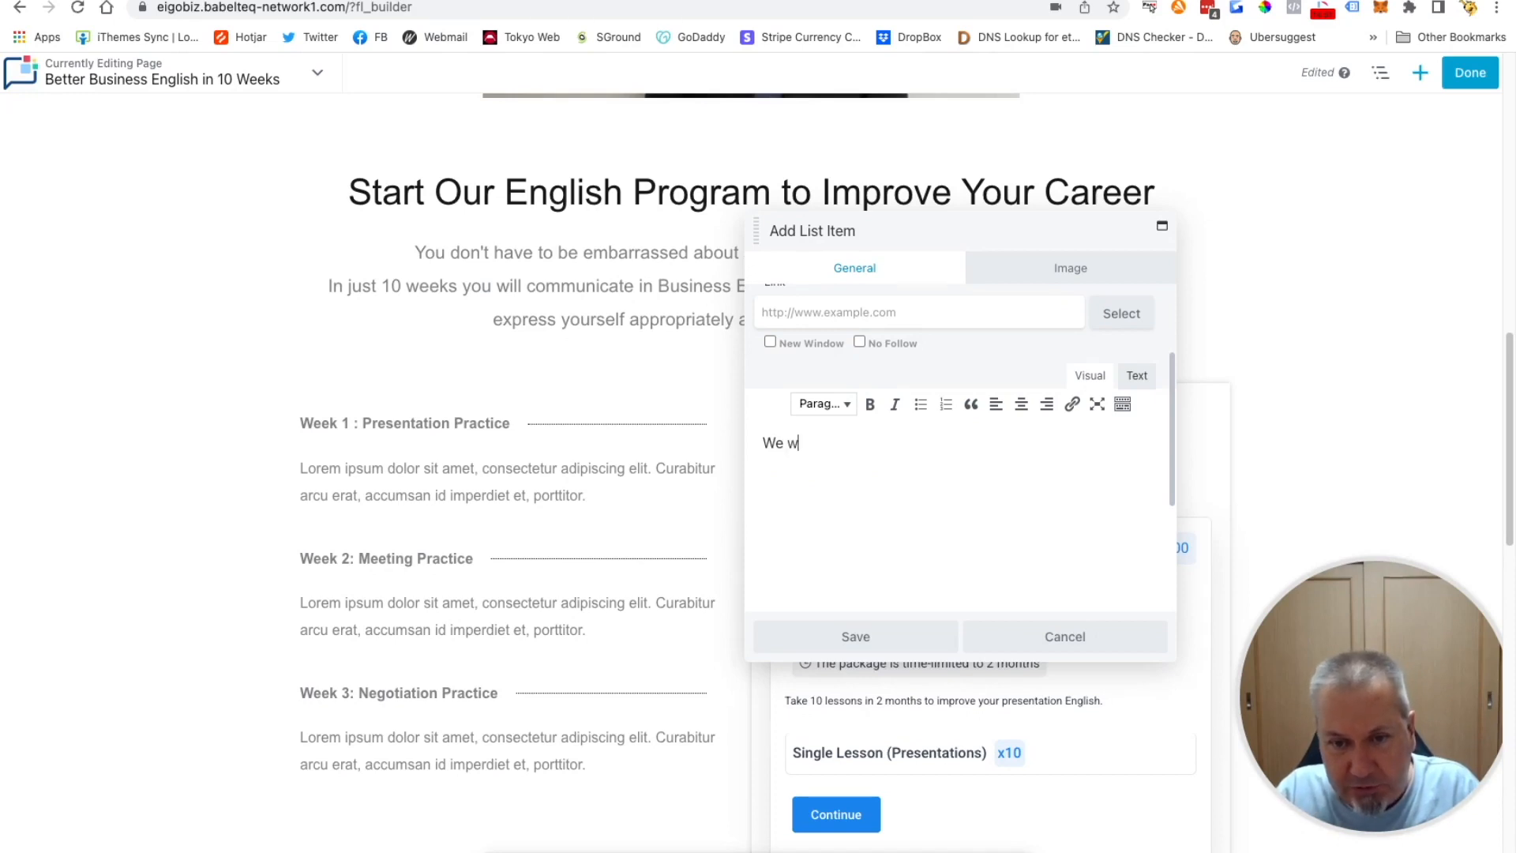
type("ill cover how to ")
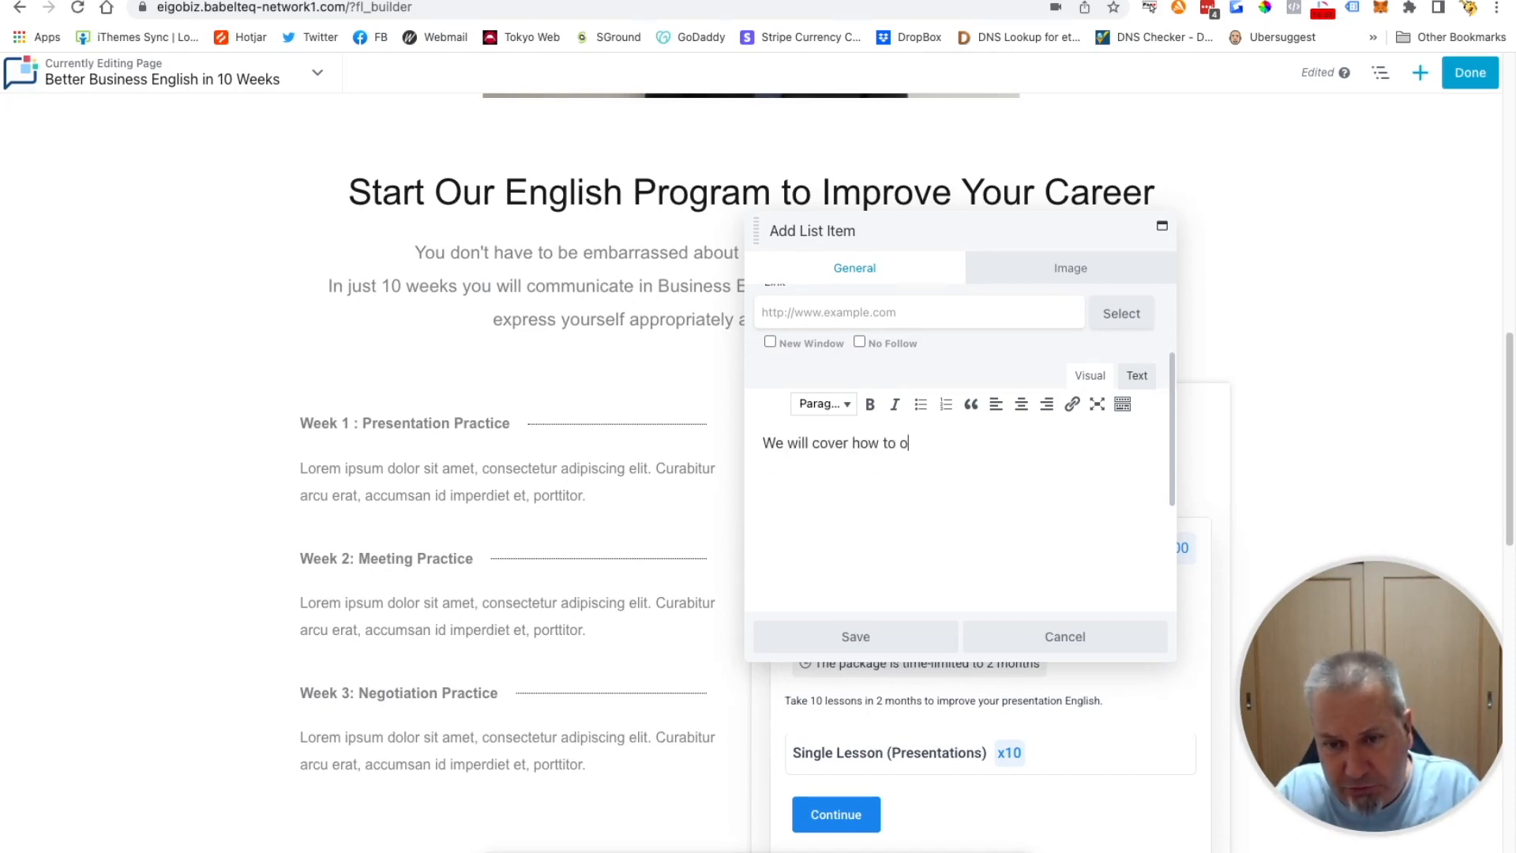
type("open a pre")
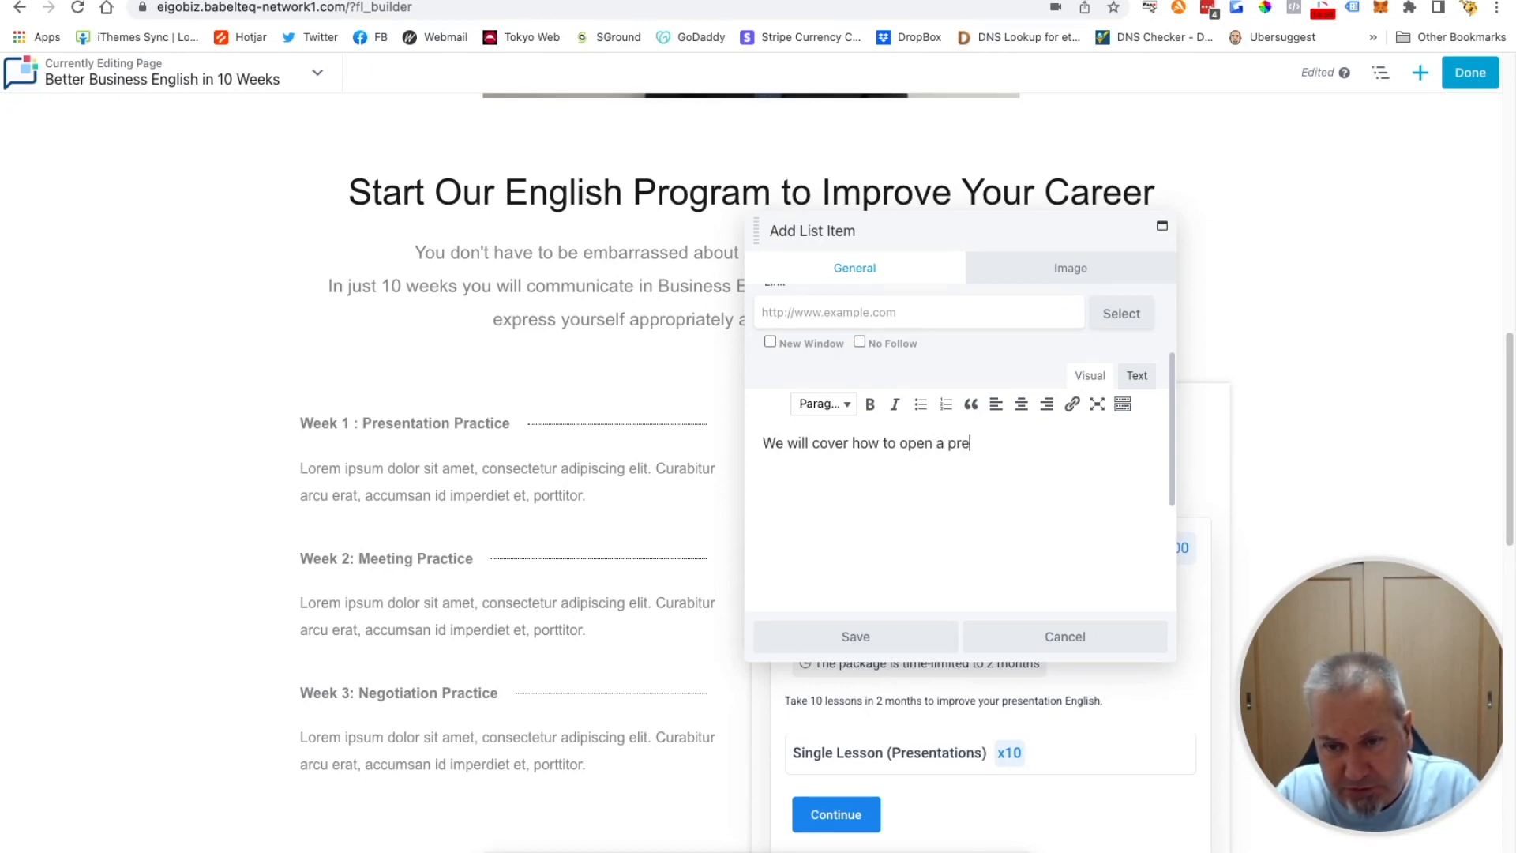
type("sentation")
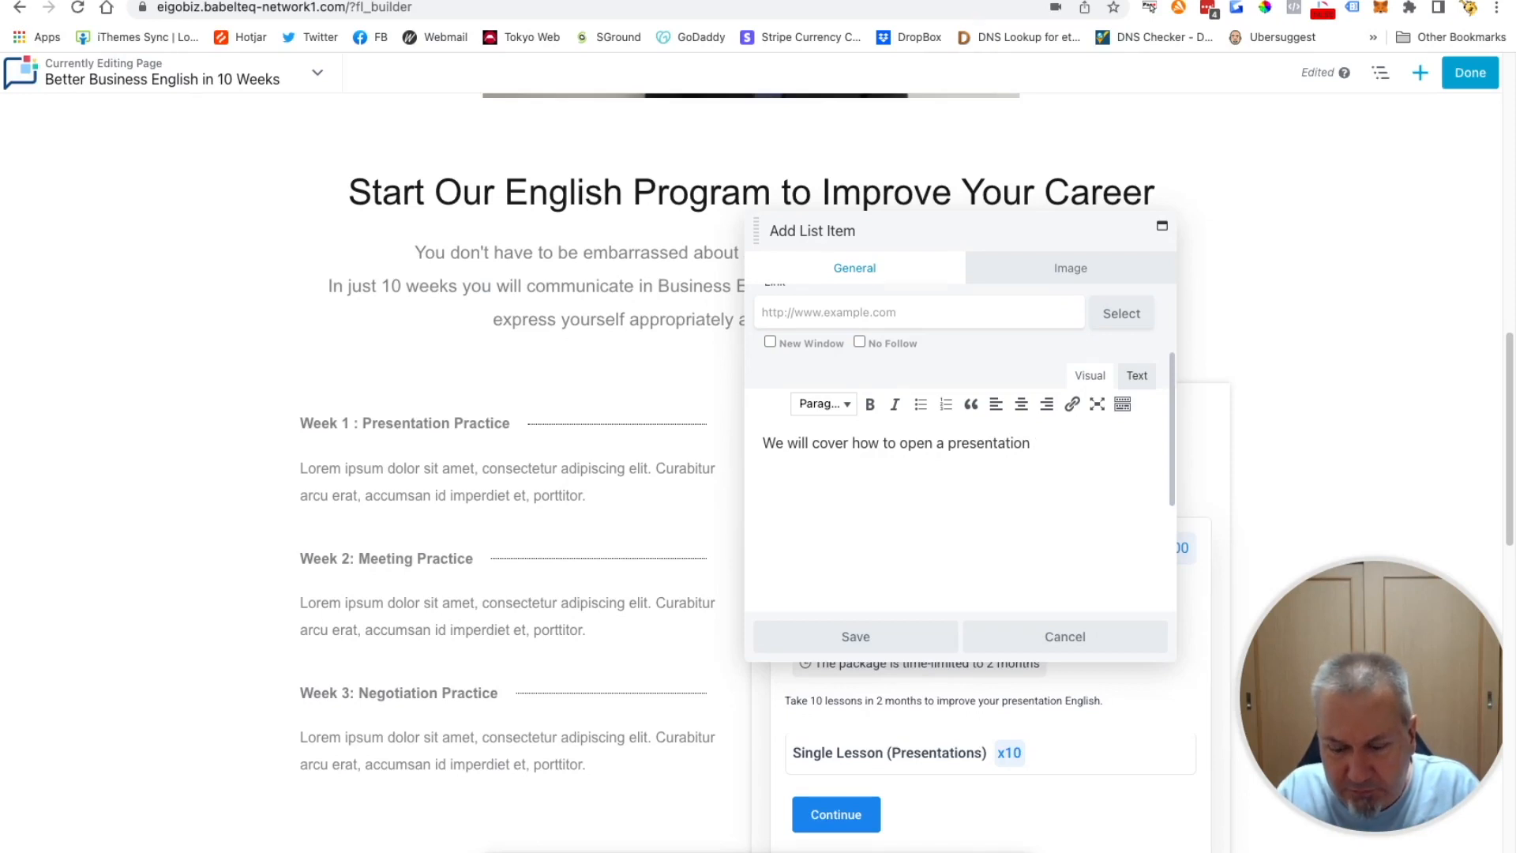
type(", deliver ")
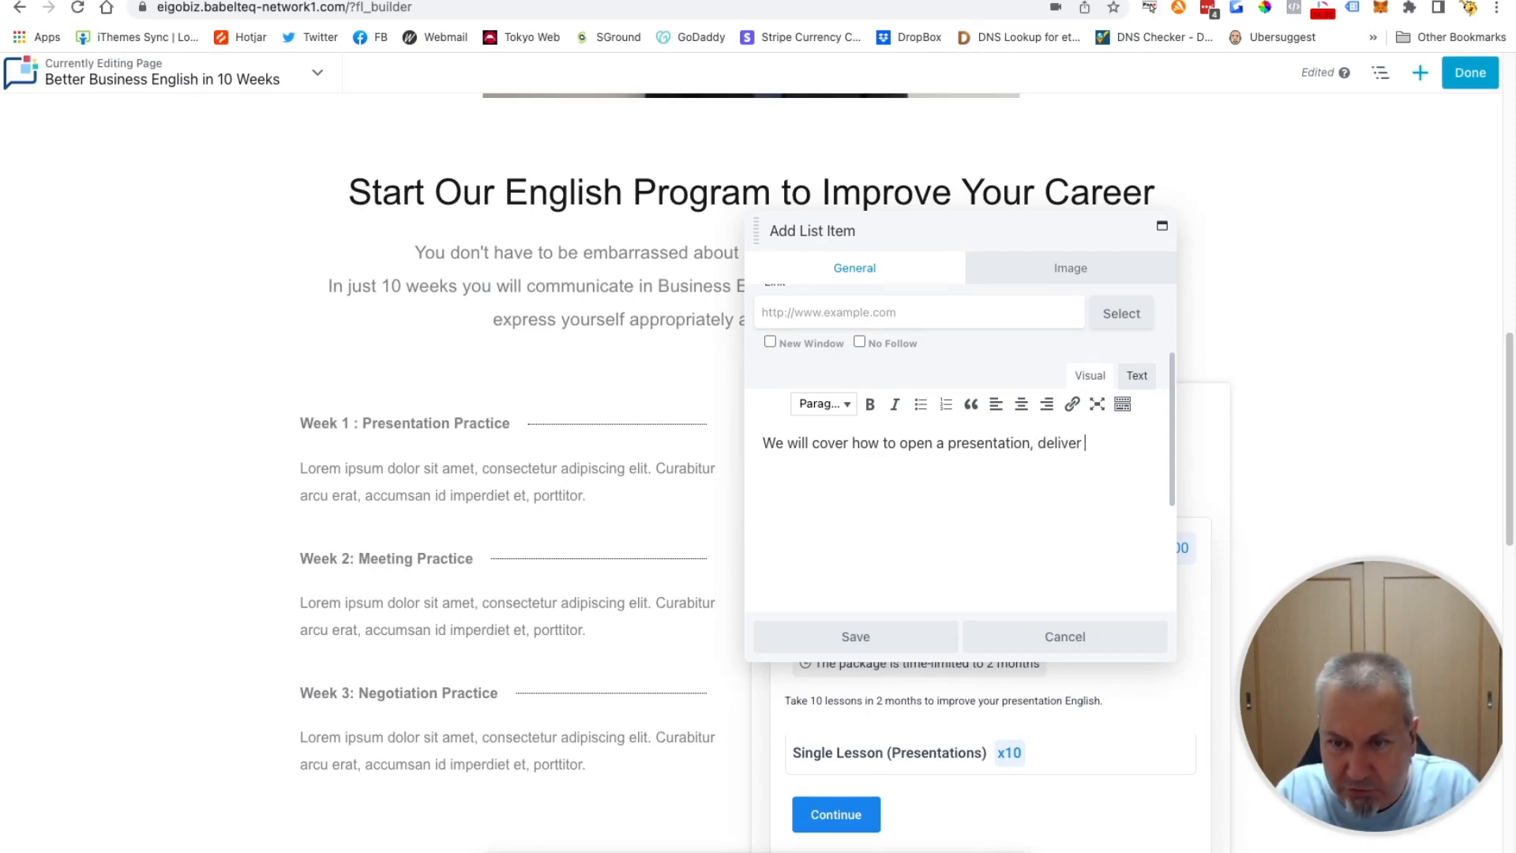
type("your main points and ")
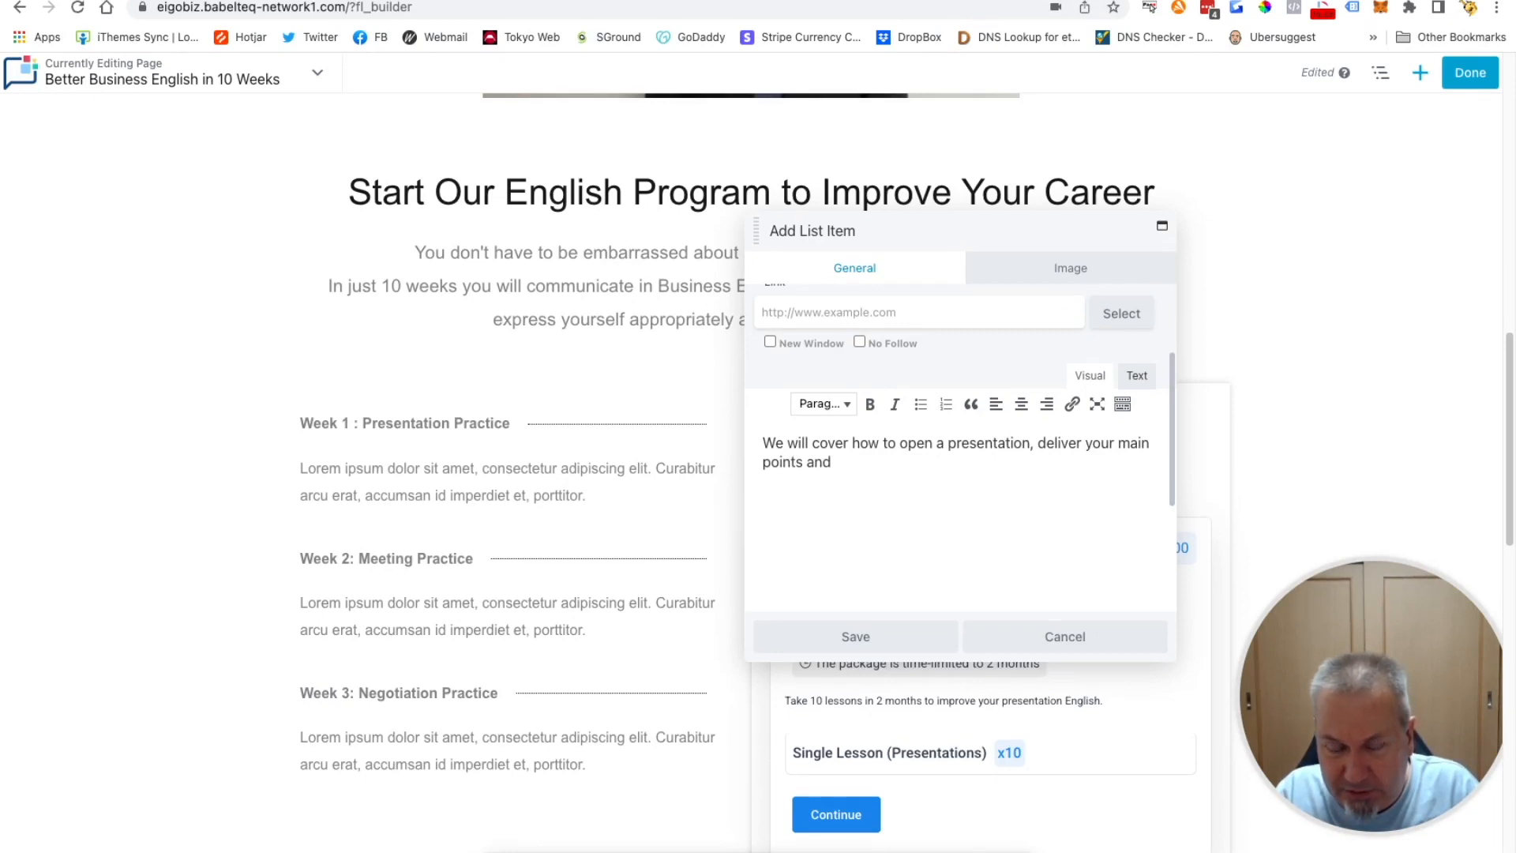
type("col")
key("BackSpace")
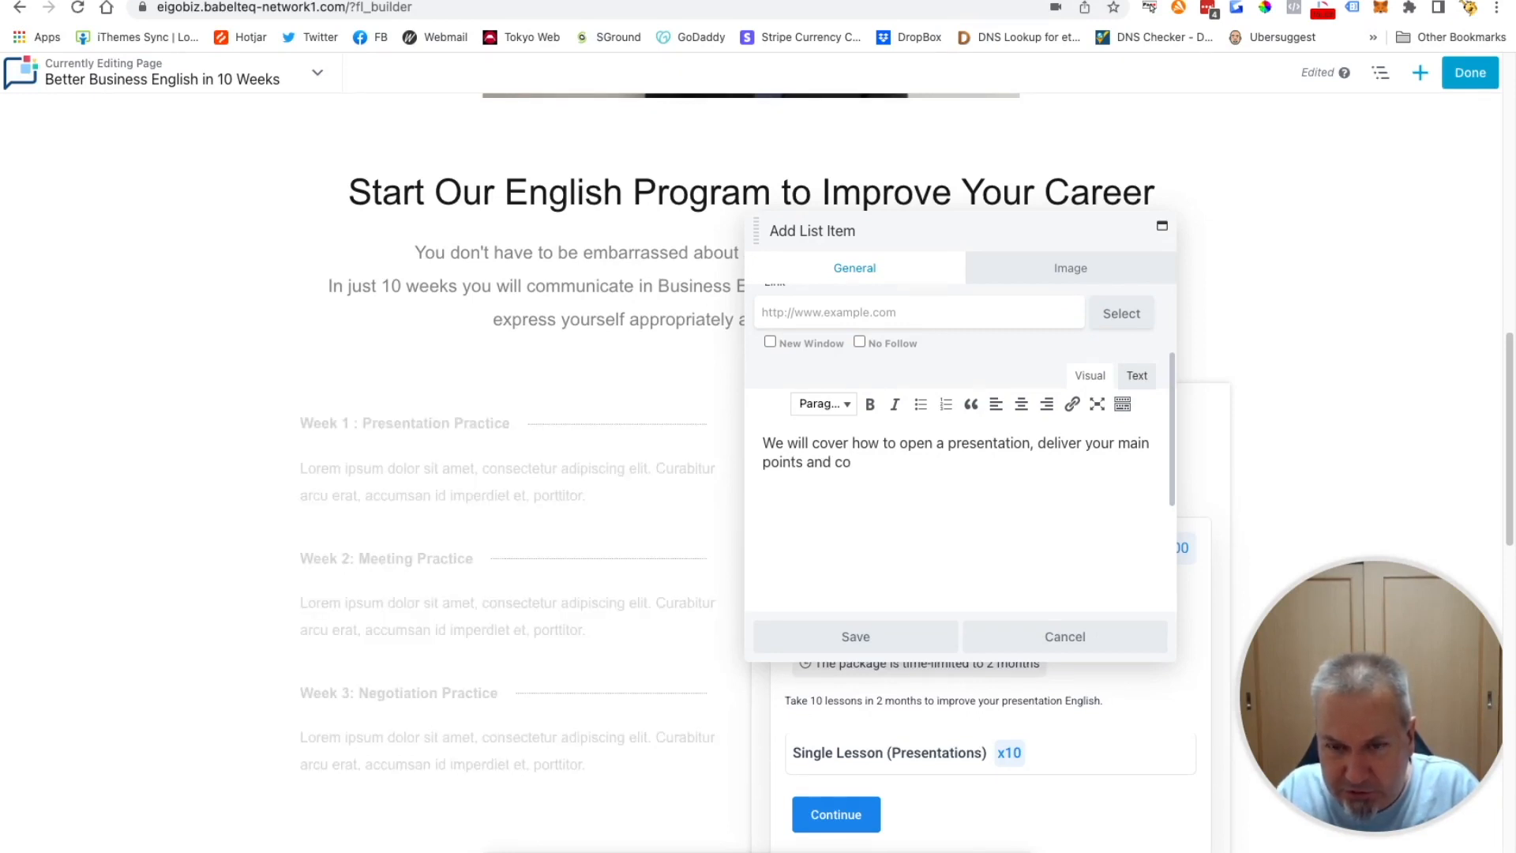
type("lose with a ")
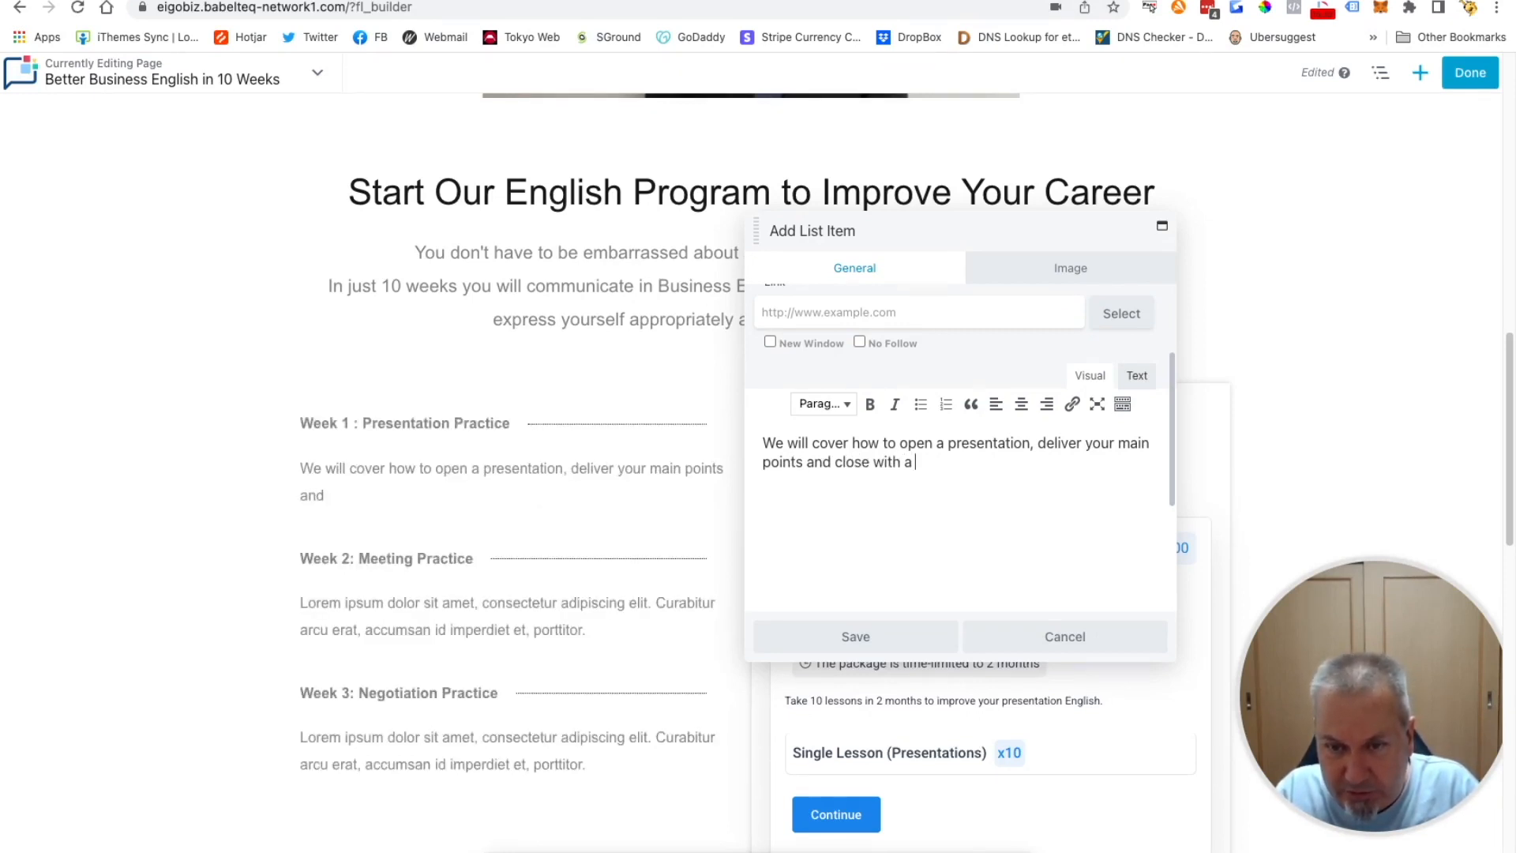
type("Q&A session.")
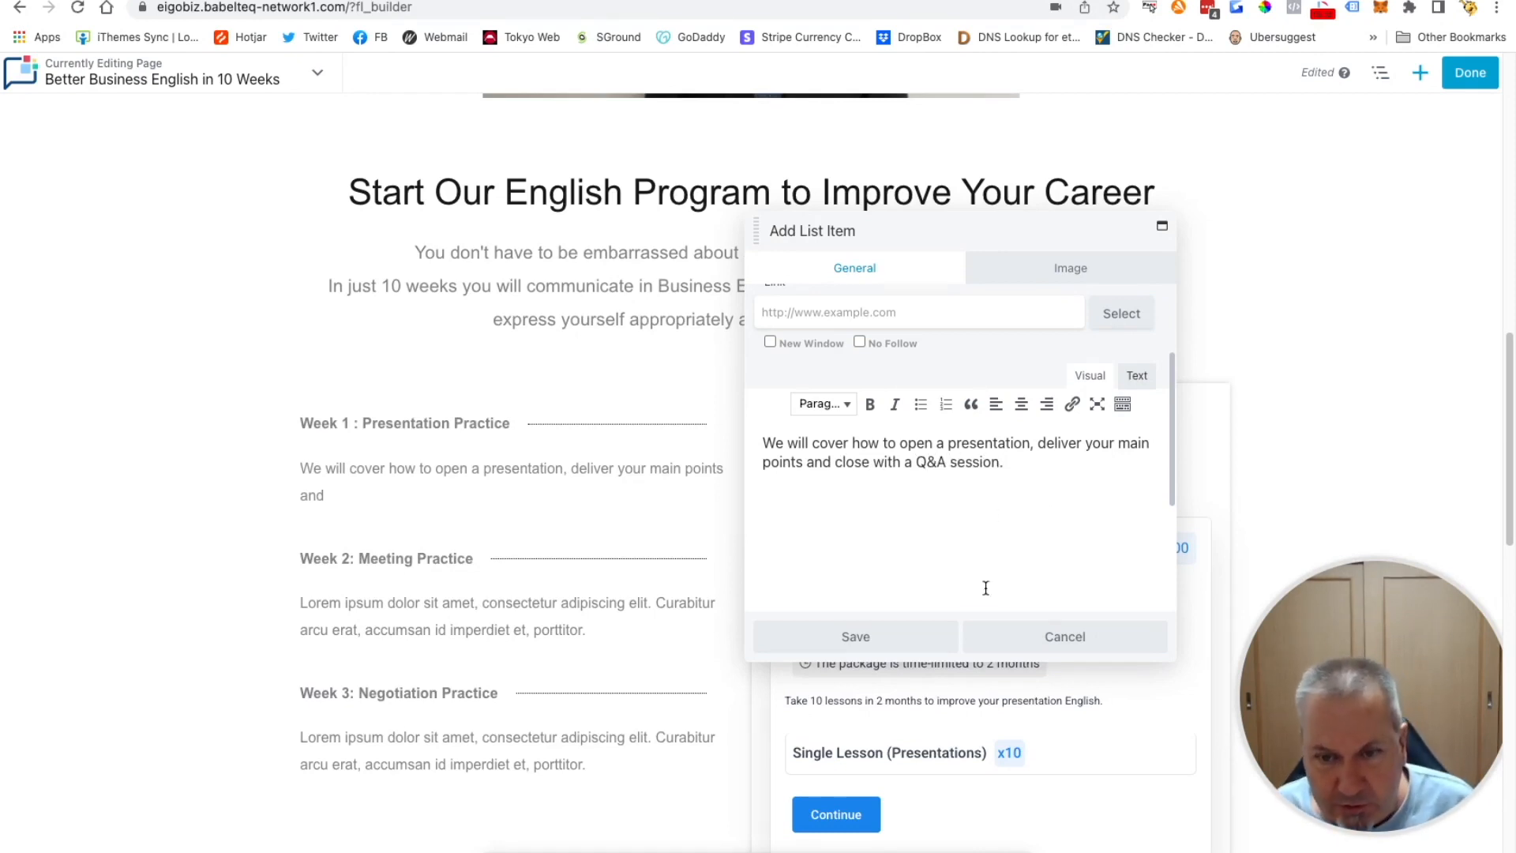
left_click(885, 638)
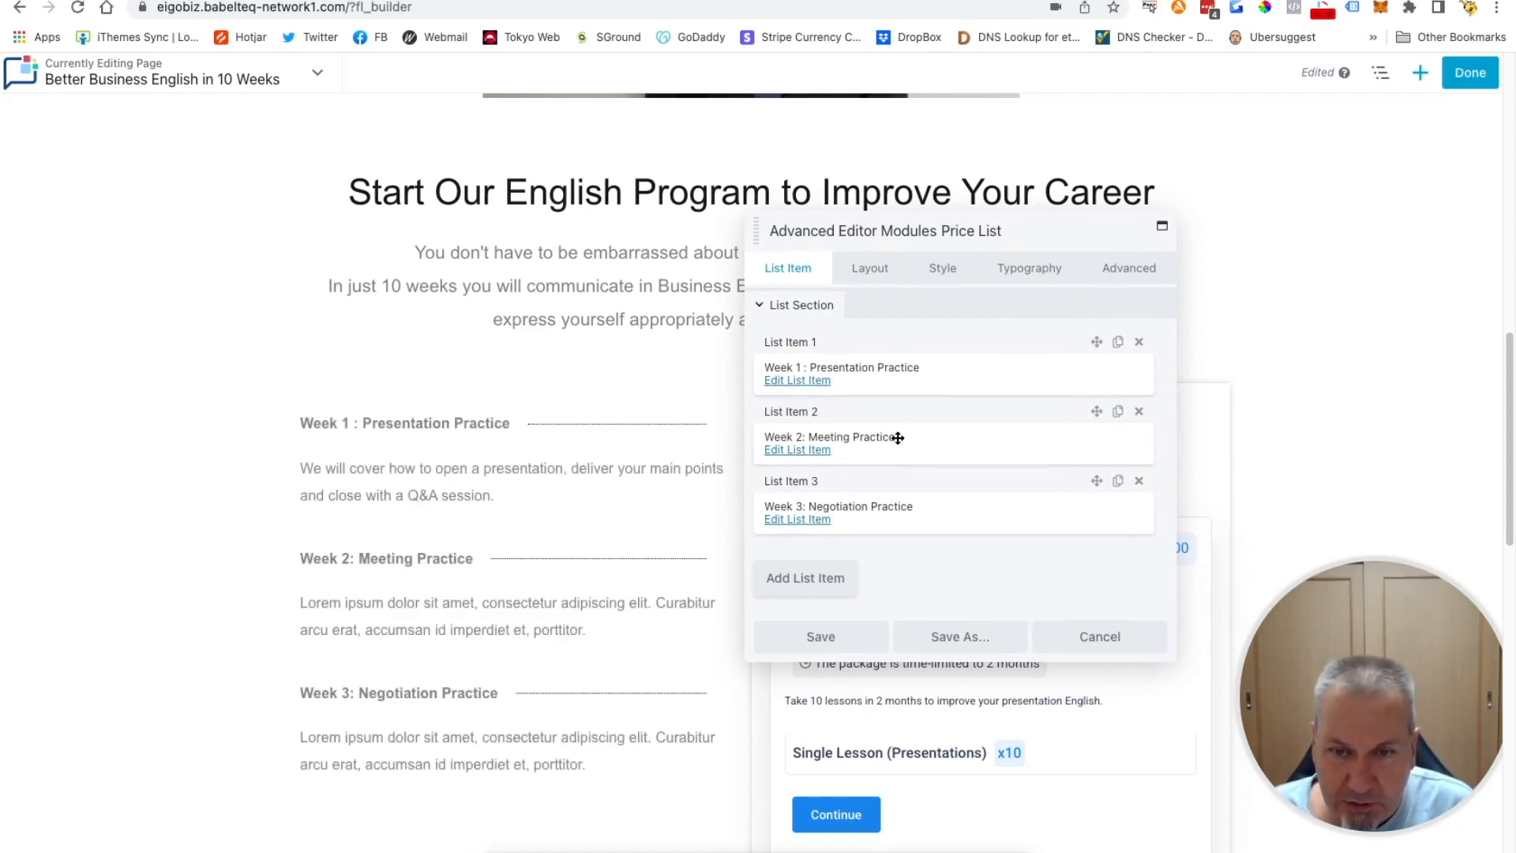
Save the price list module, publish the page and review the list beside the booking form on the published page
left_click(854, 638)
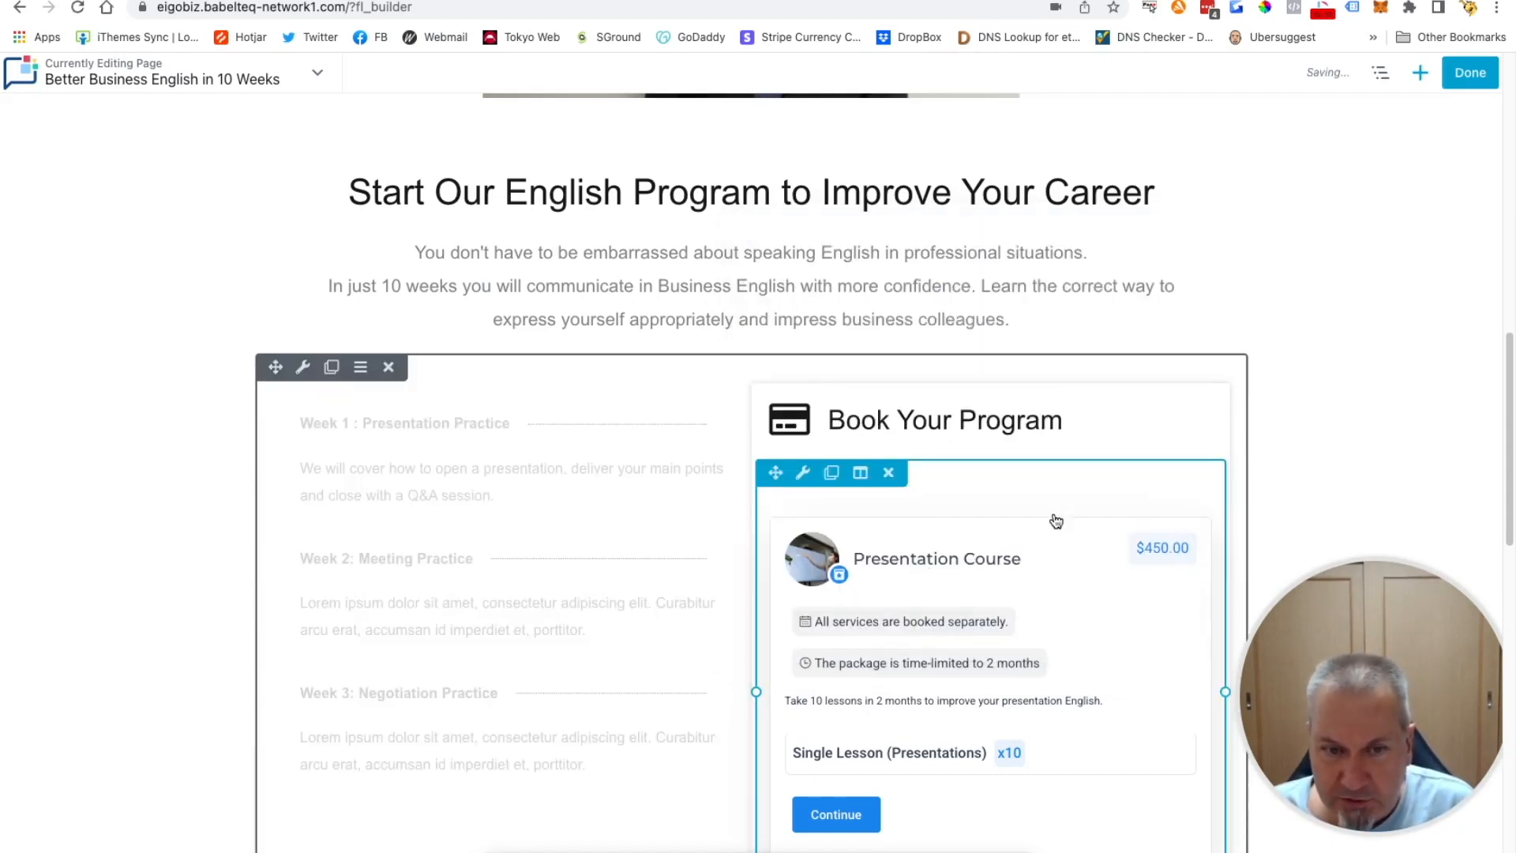
left_click(1484, 90)
left_click(1384, 72)
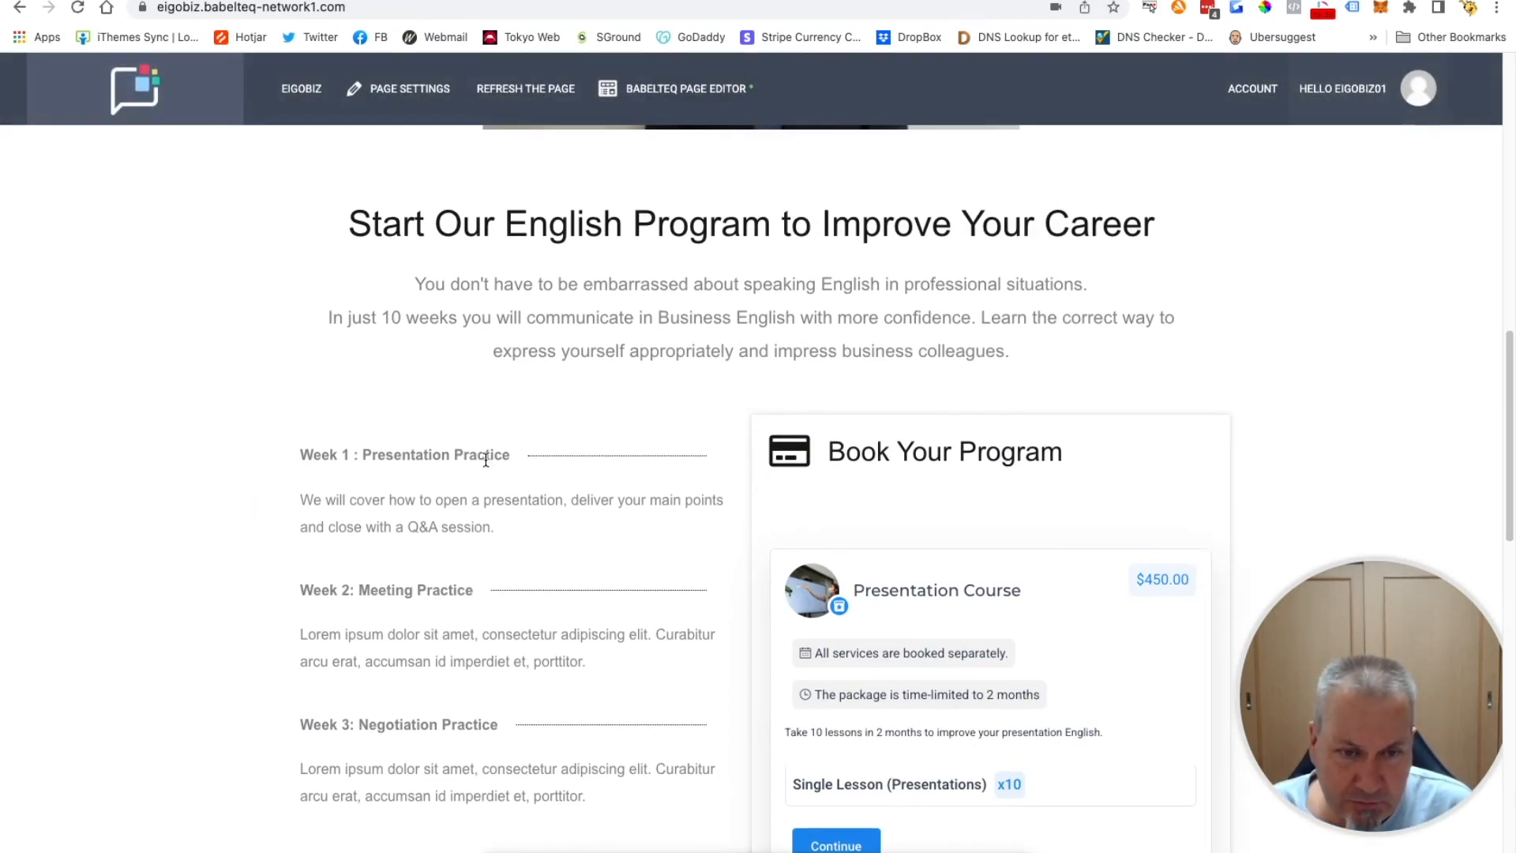
scroll(466, 528, "down", 5)
scroll(466, 528, "up", 3)
scroll(466, 528, "up", 3)
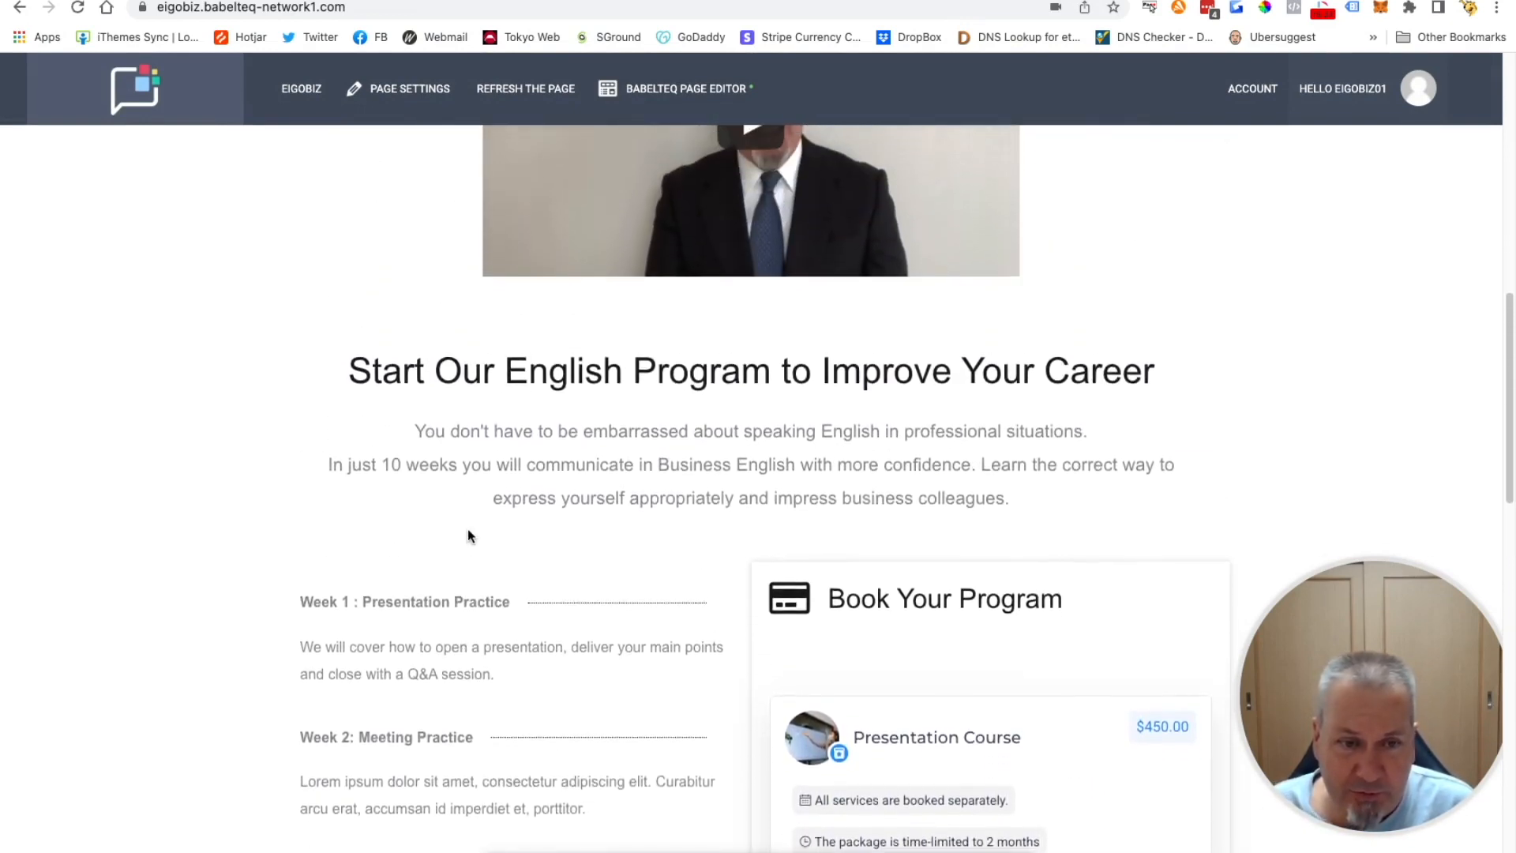
scroll(459, 551, "down", 4)
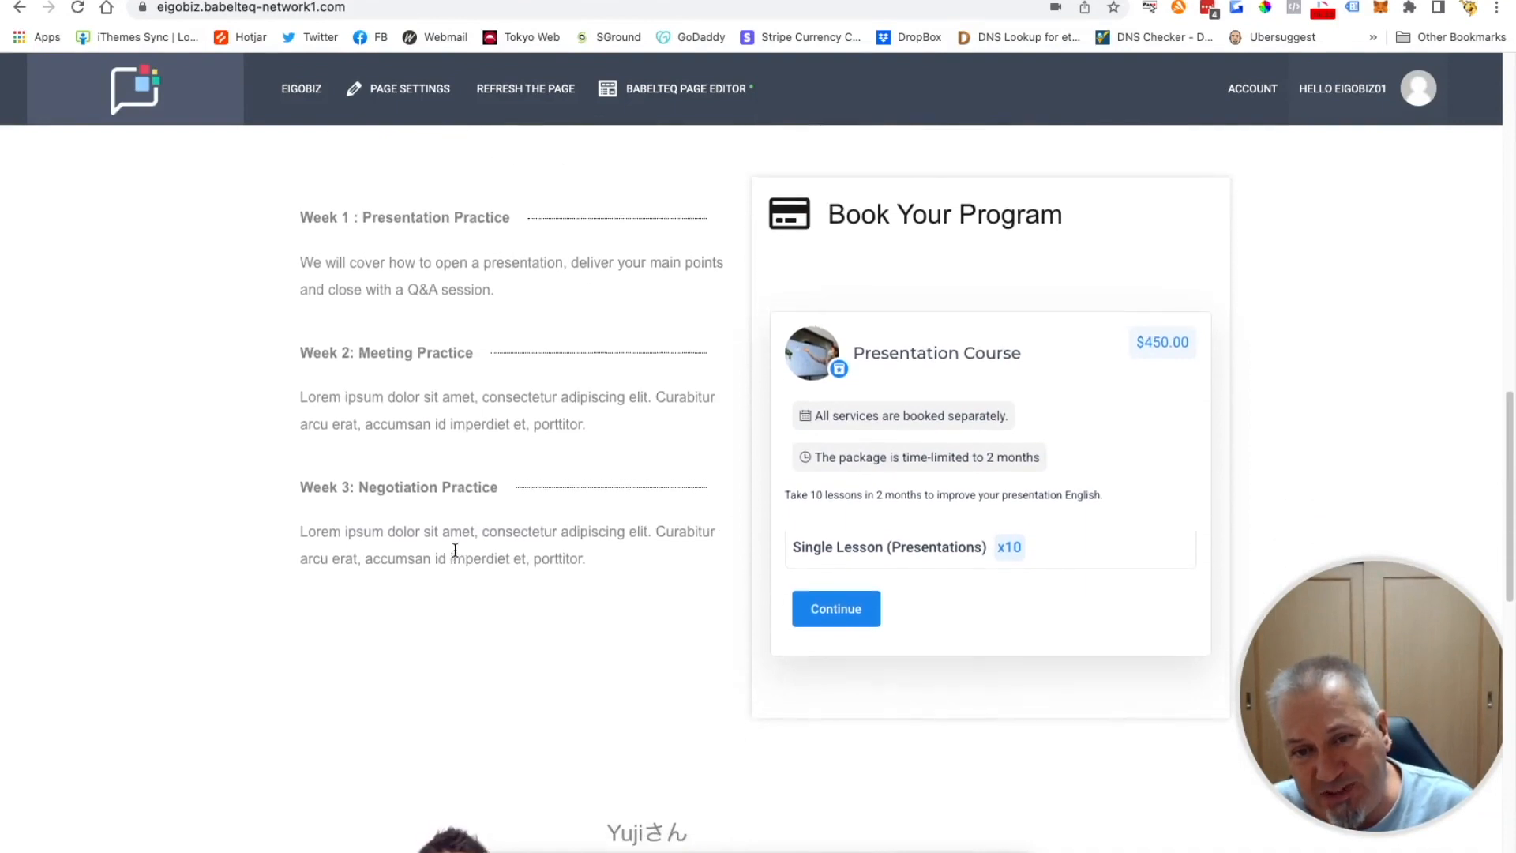
scroll(923, 473, "up", 1)
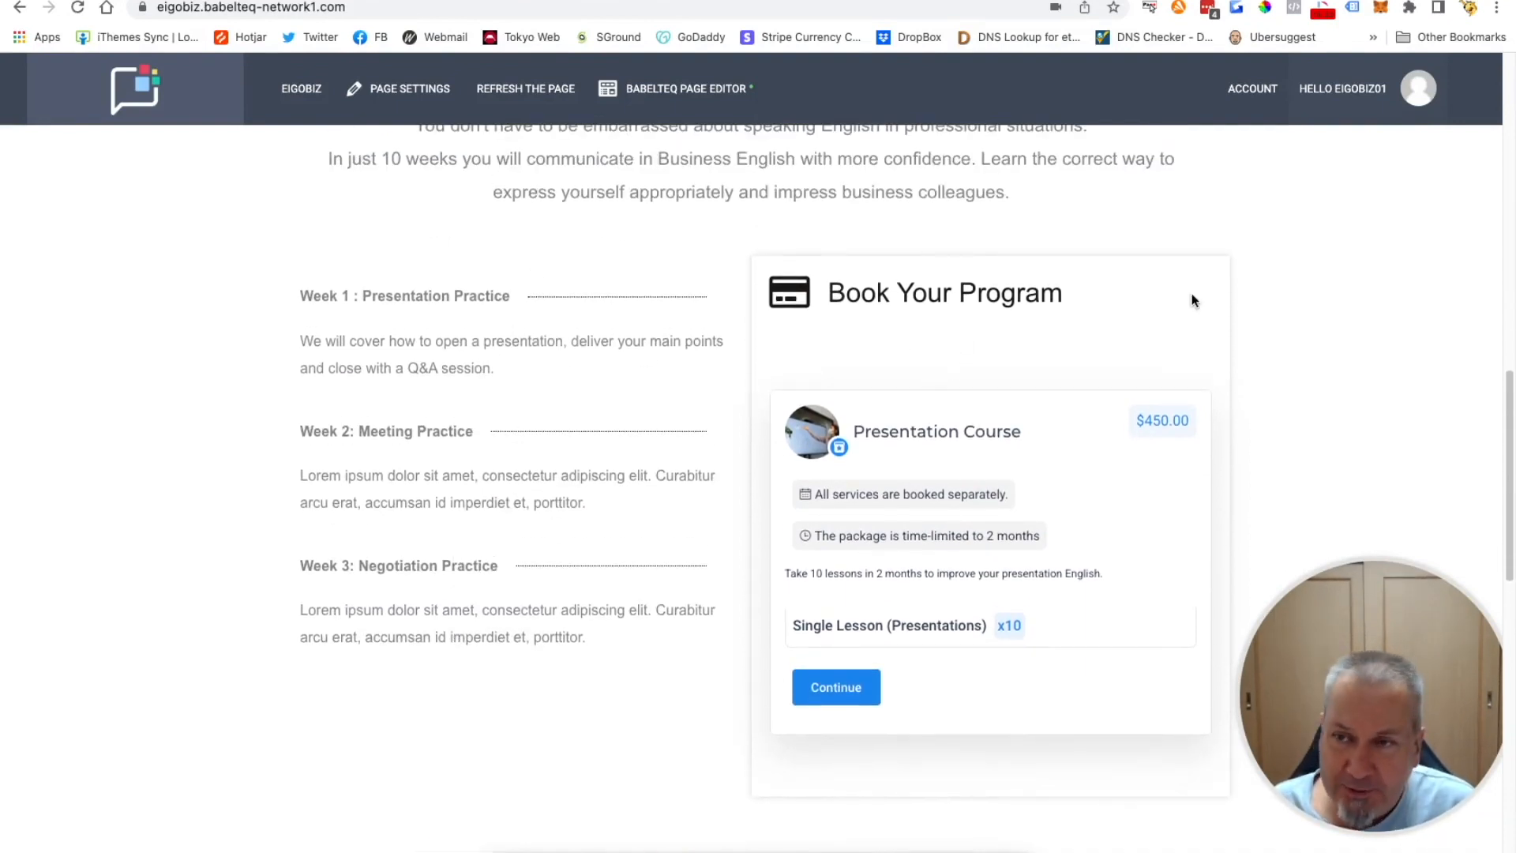
Reopen the page in the page editor and add a Price Box module above the weekly price list
left_click(665, 91)
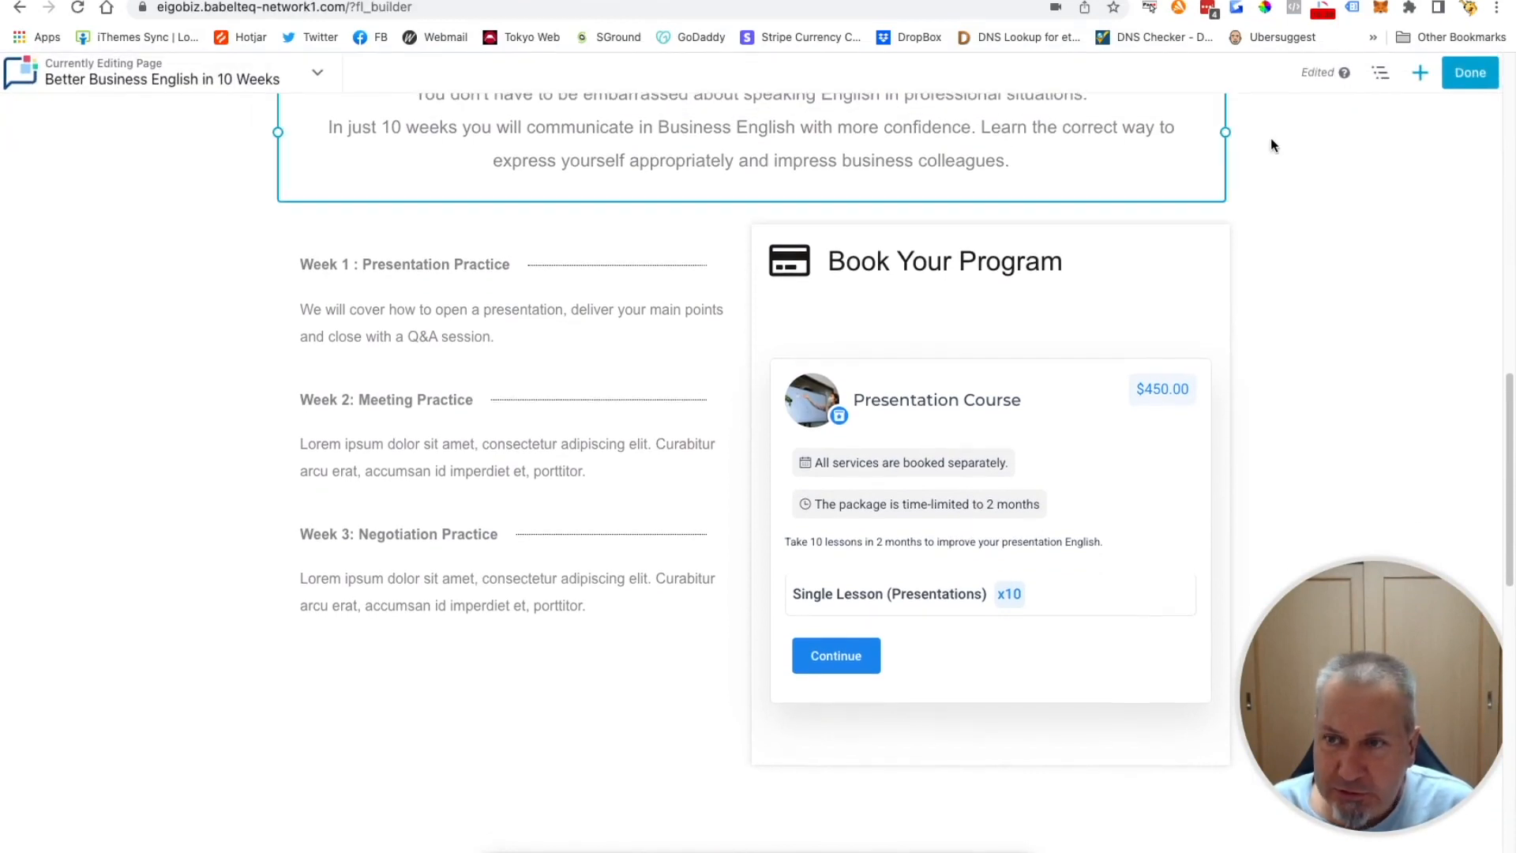
left_click(1421, 76)
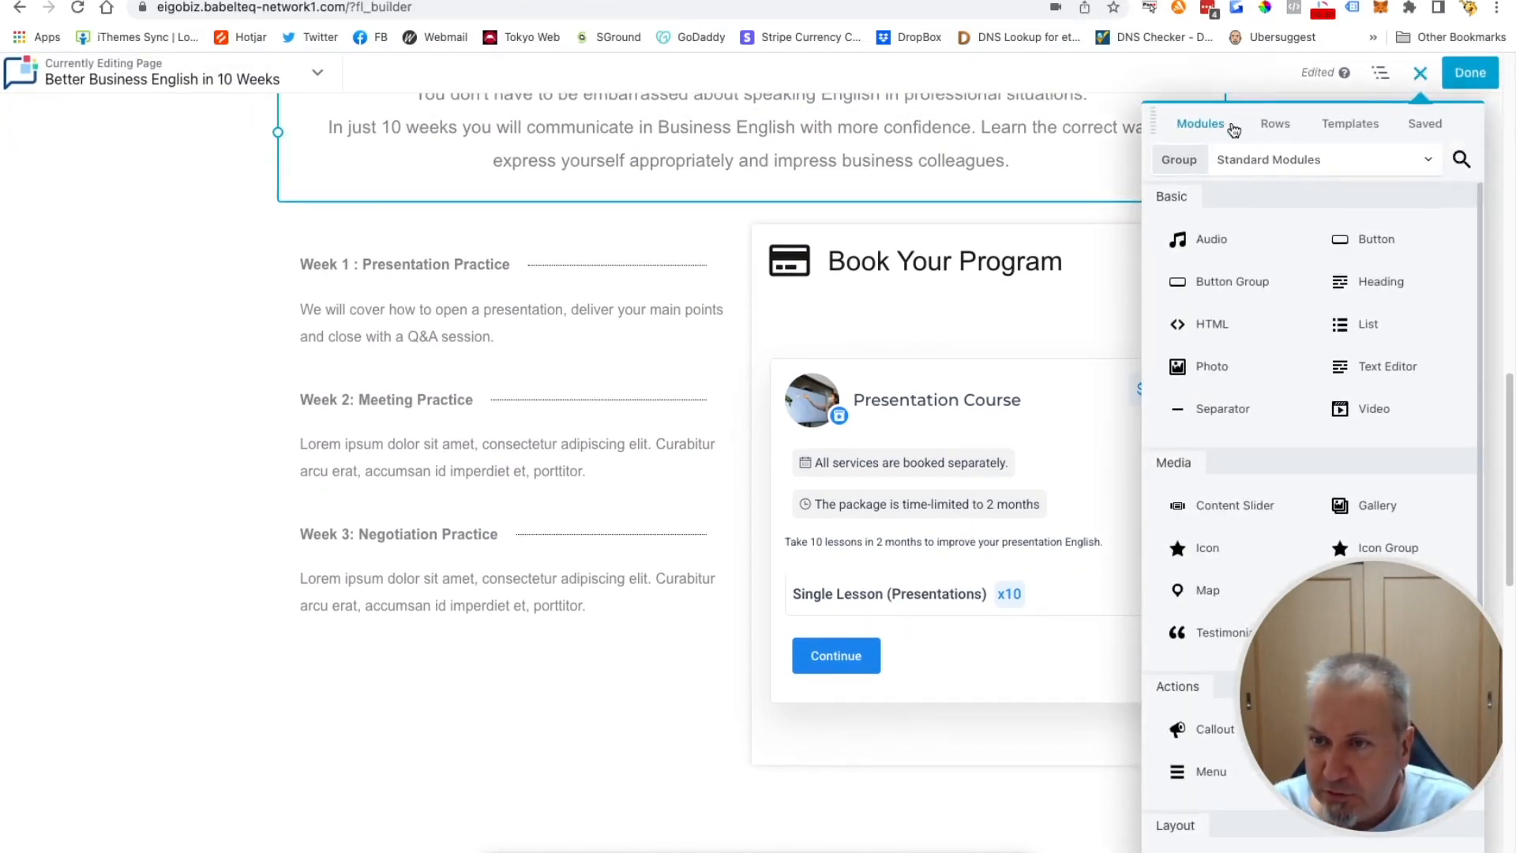
left_click(1461, 158)
type("prici")
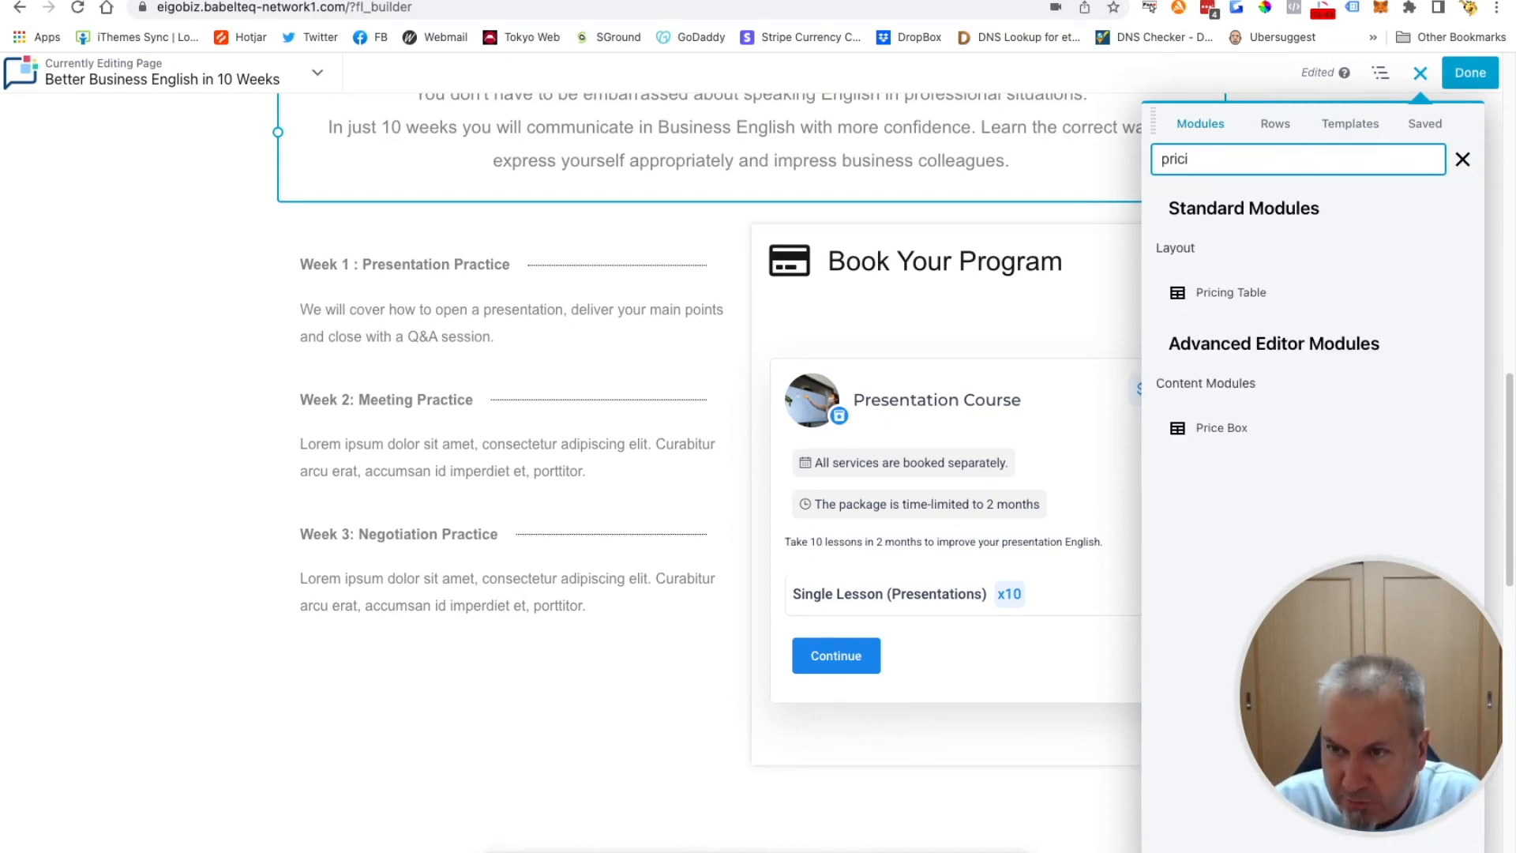
key("BackSpace")
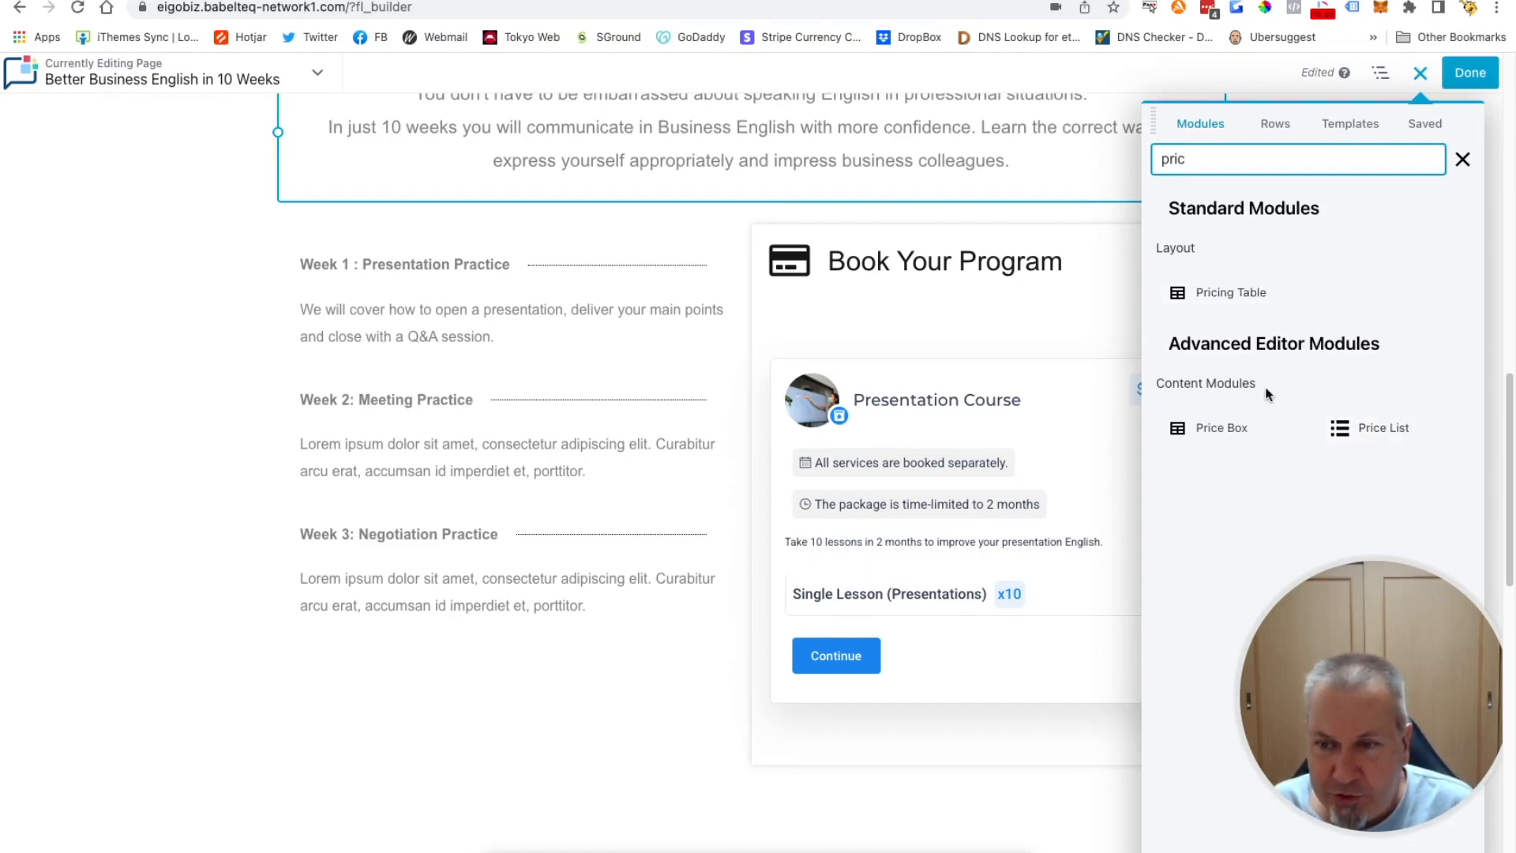
left_click_drag(1228, 429, 532, 322)
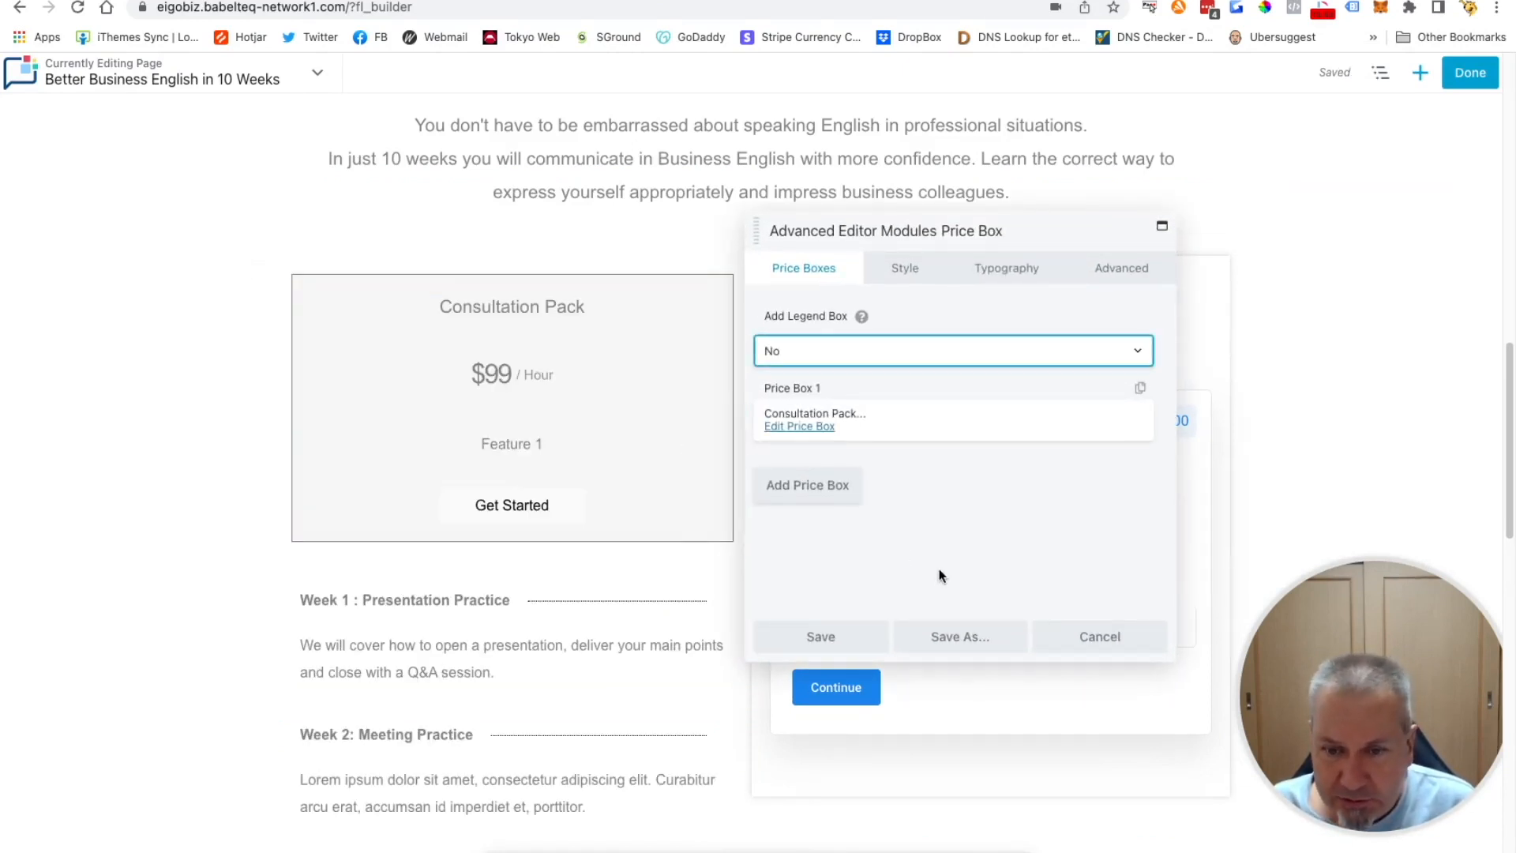
Save the price box module and delete the weekly price list module below it
left_click(824, 634)
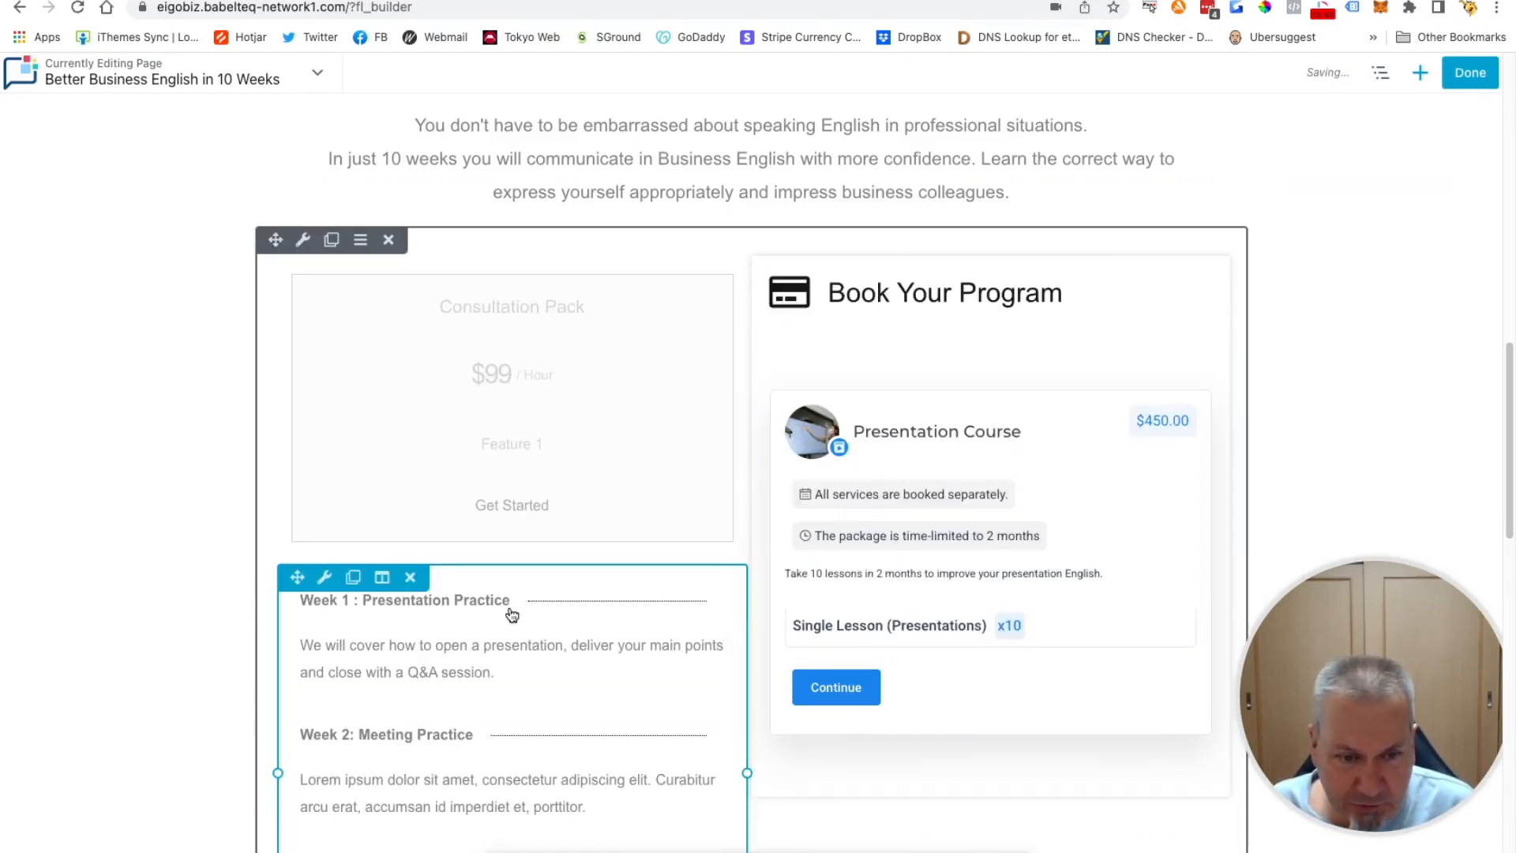
scroll(436, 613, "down", 1)
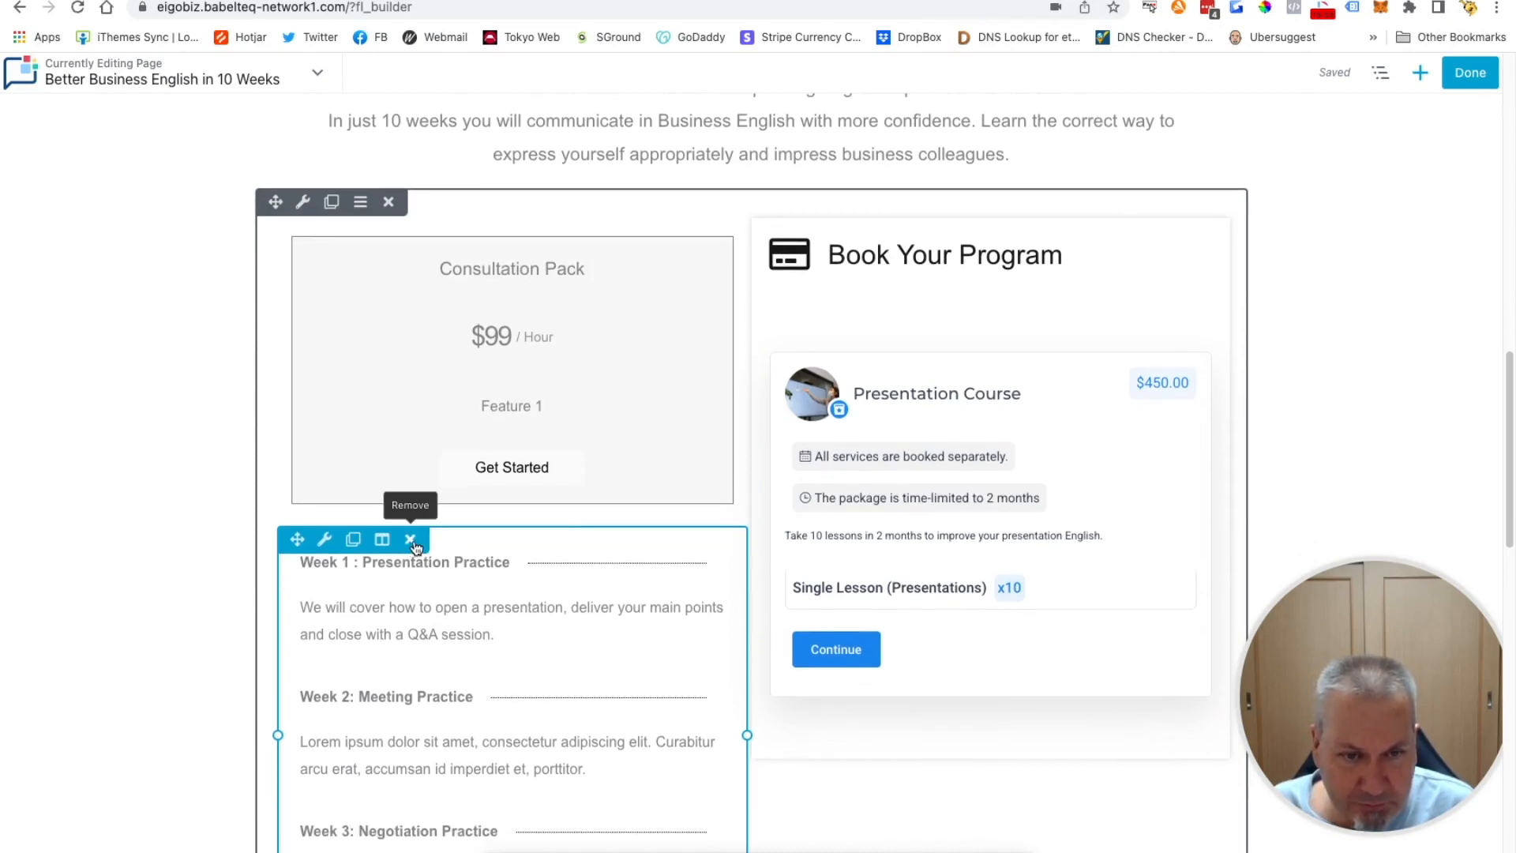
left_click(412, 541)
left_click(916, 111)
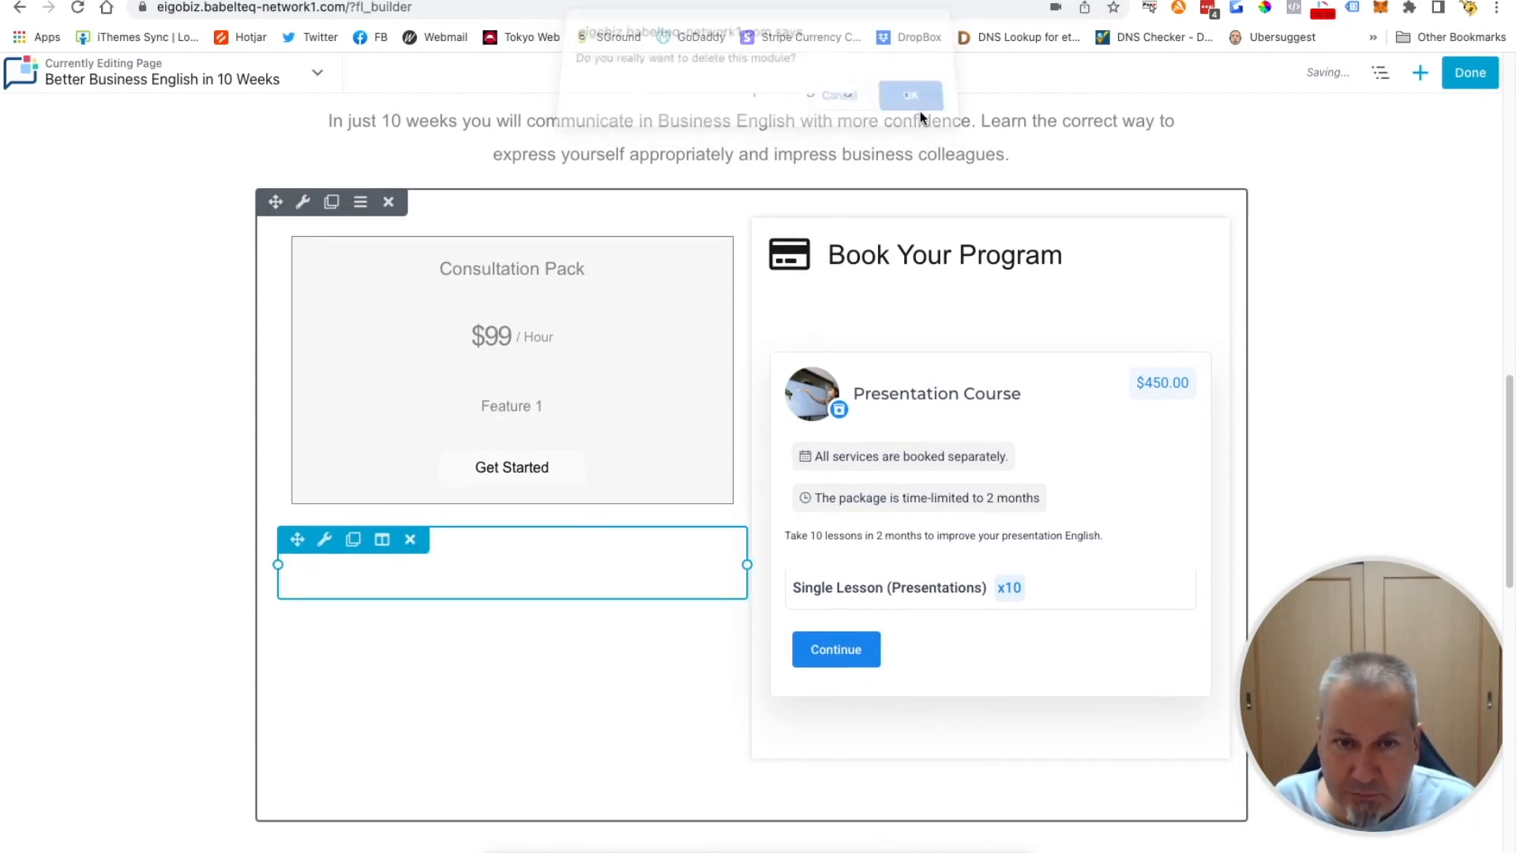
Edit the Consultation Pack price box, setting its title to "Speaking Course" and its price to "$US 500"
scroll(573, 469, "up", 4)
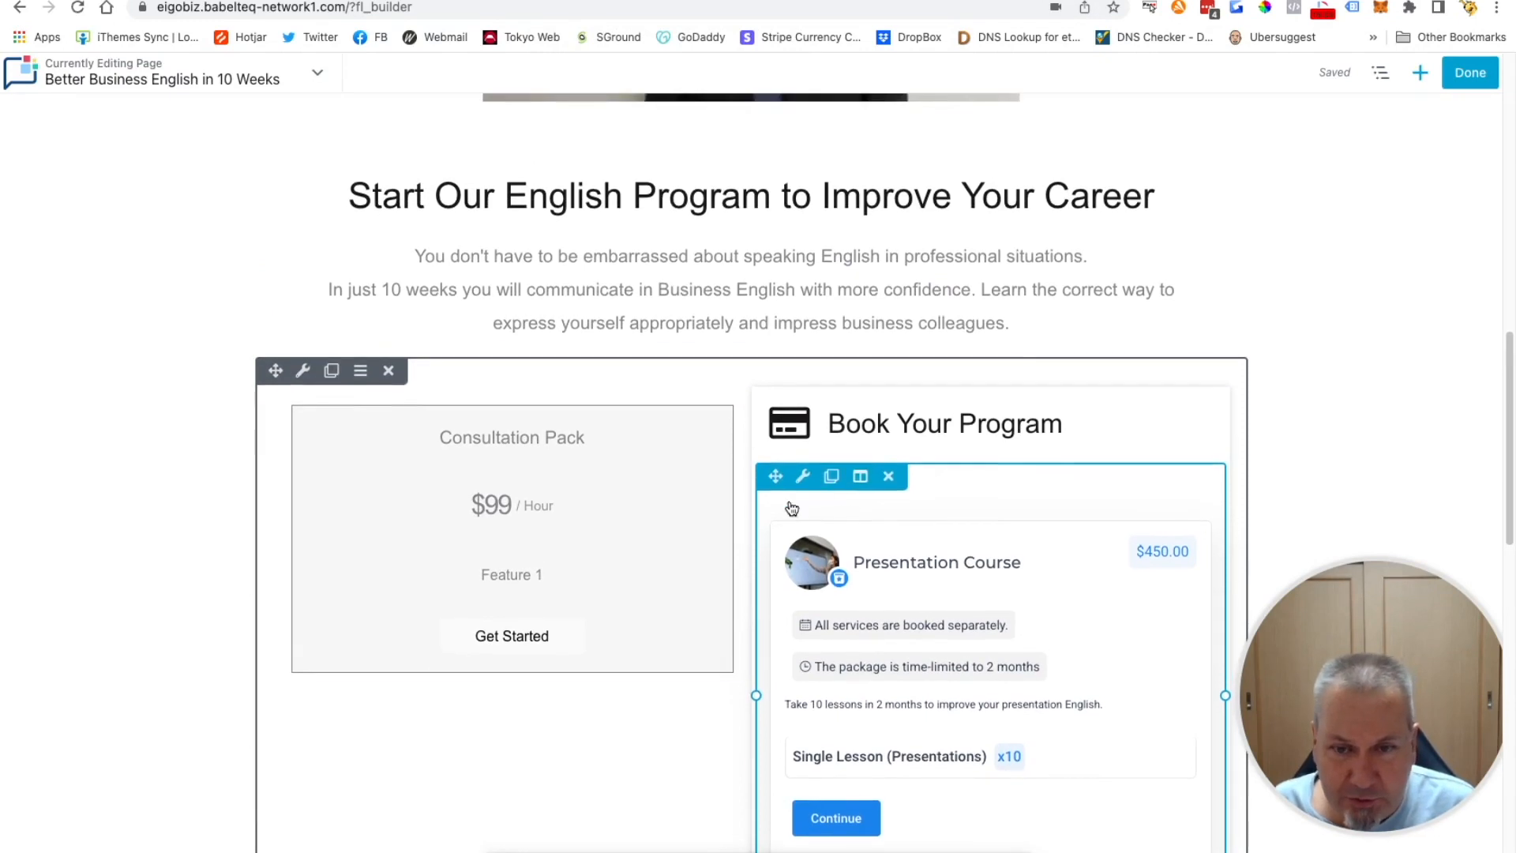
left_click(496, 528)
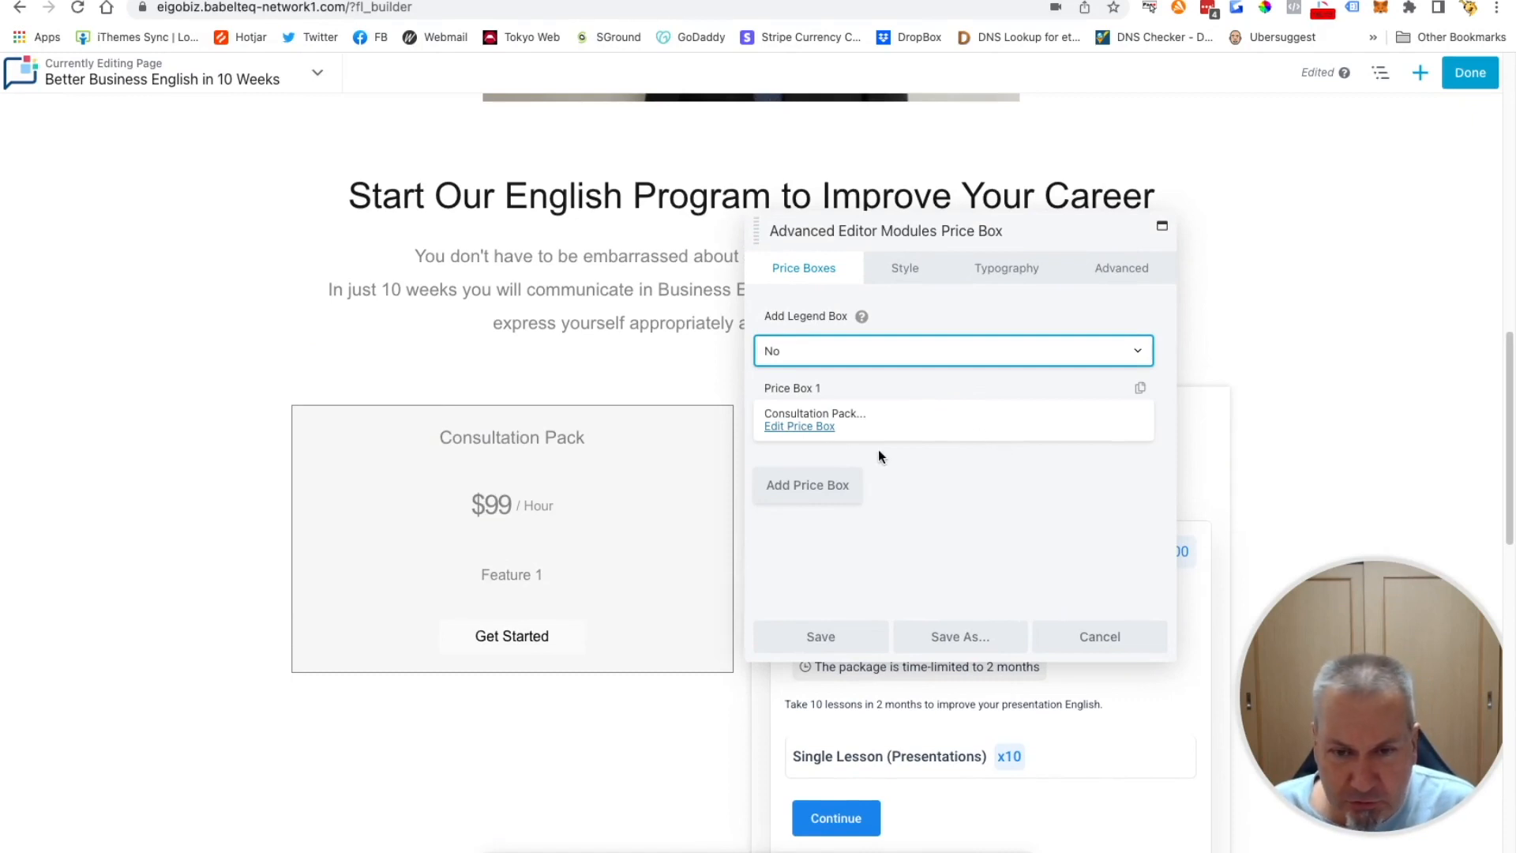
left_click(802, 430)
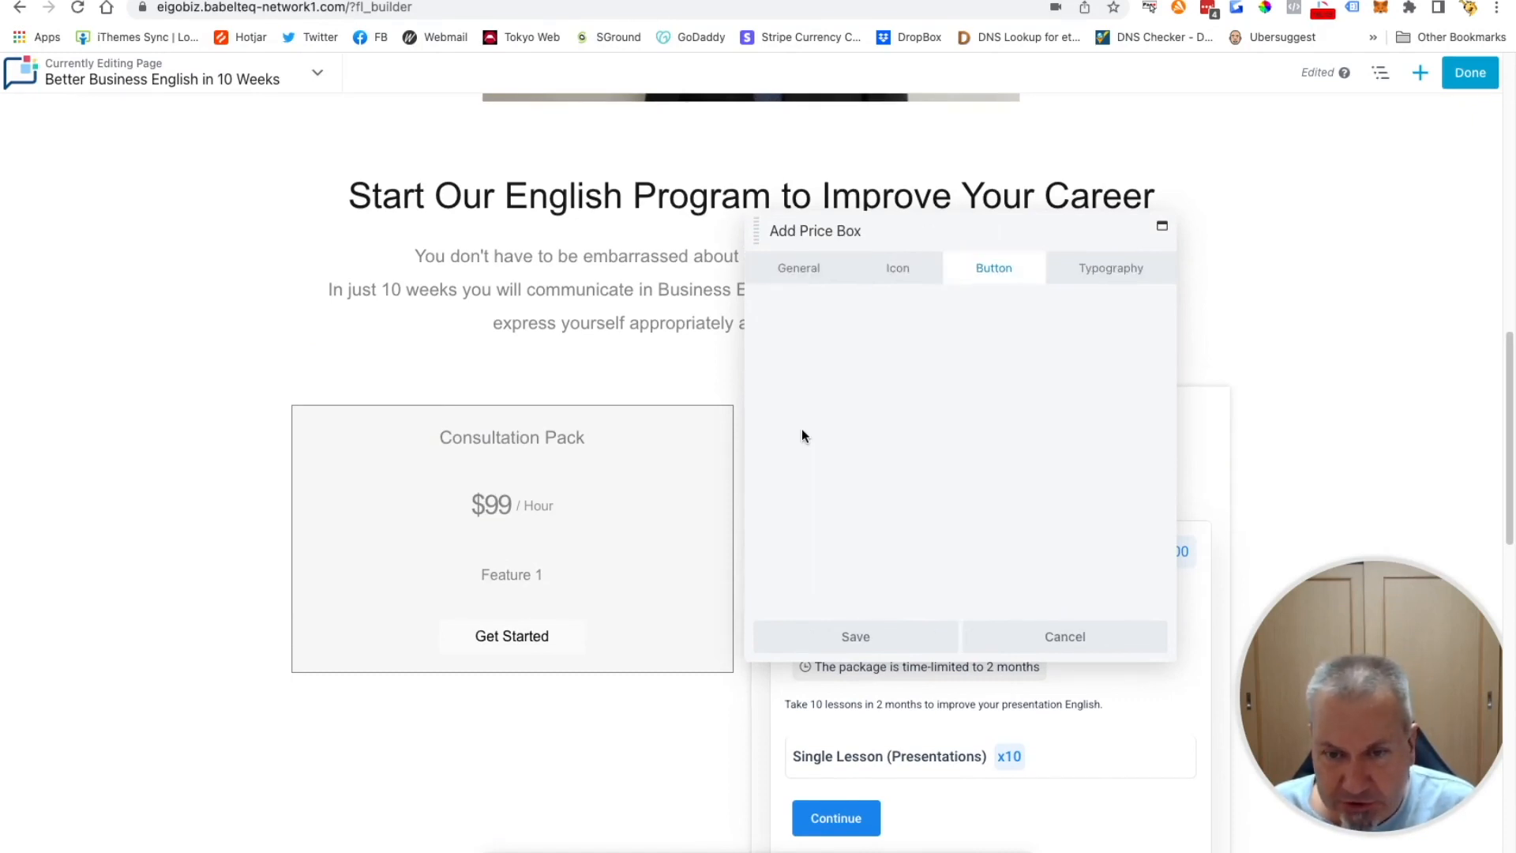
scroll(948, 409, "down", 1)
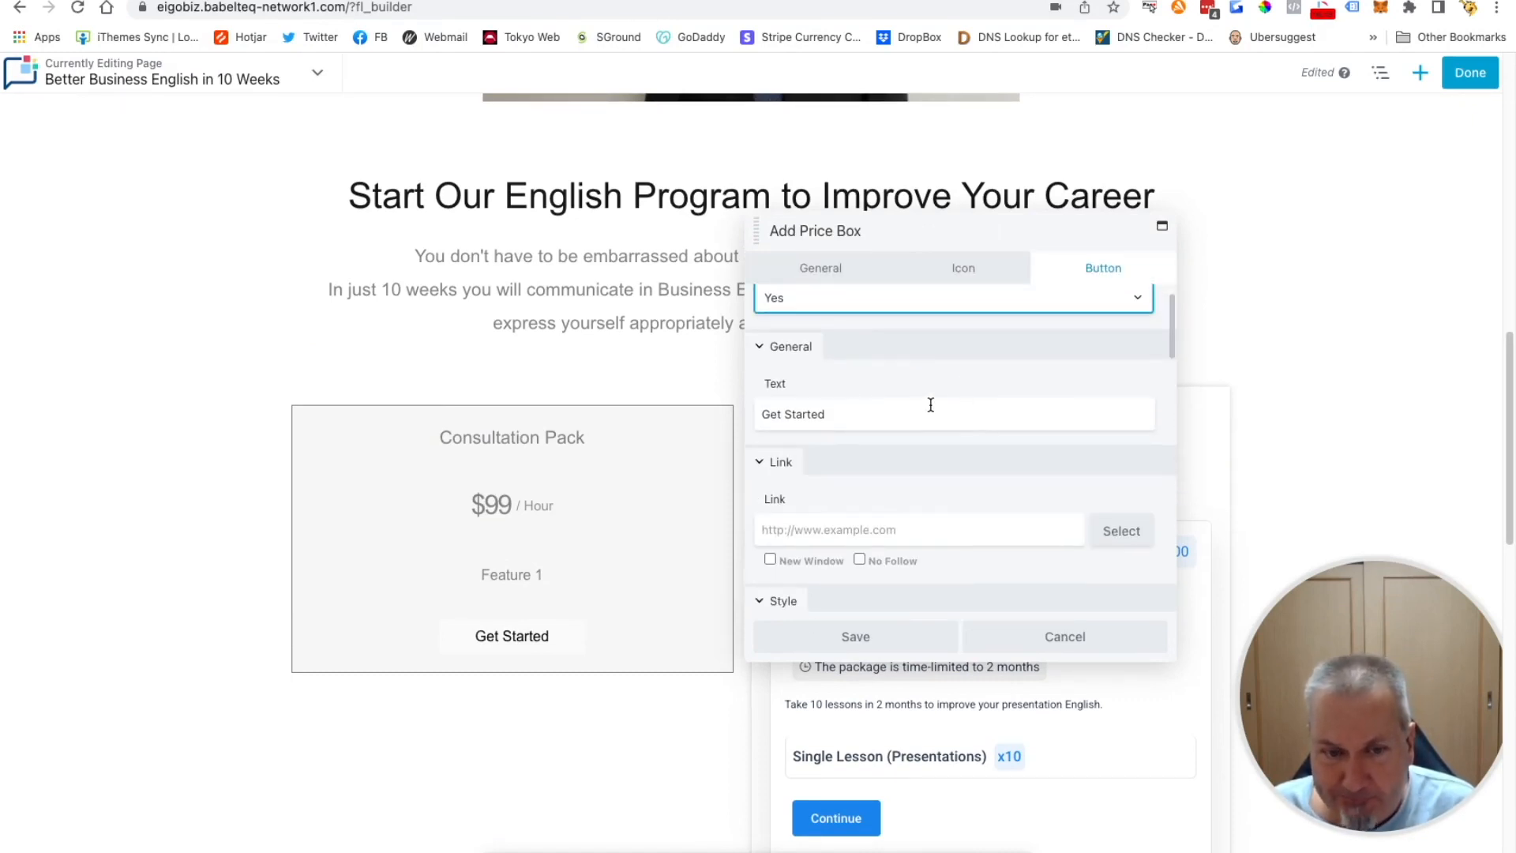
scroll(920, 401, "down", 4)
scroll(914, 401, "up", 5)
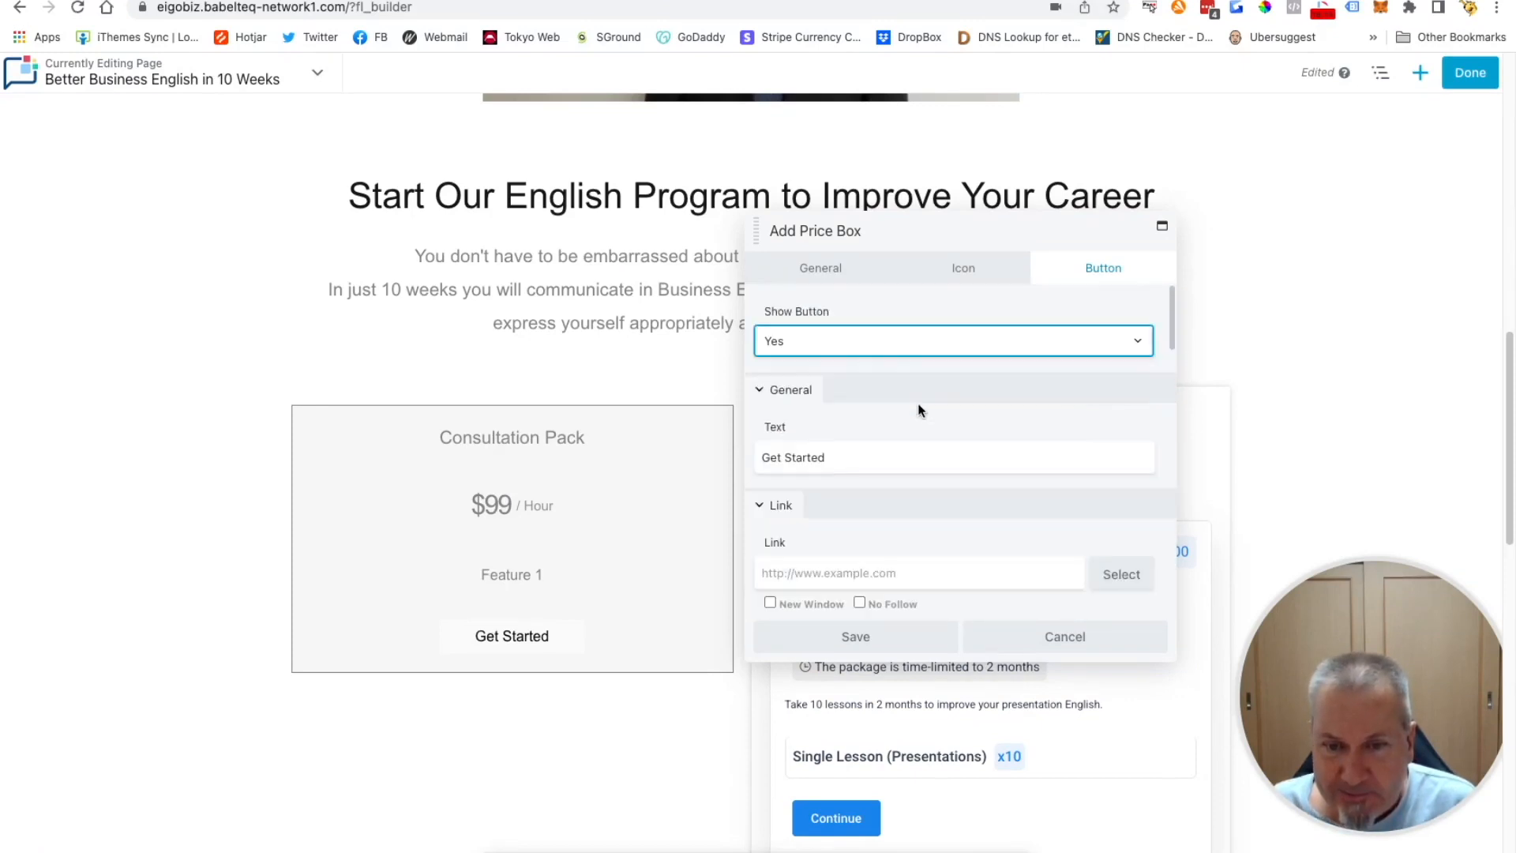
left_click(833, 282)
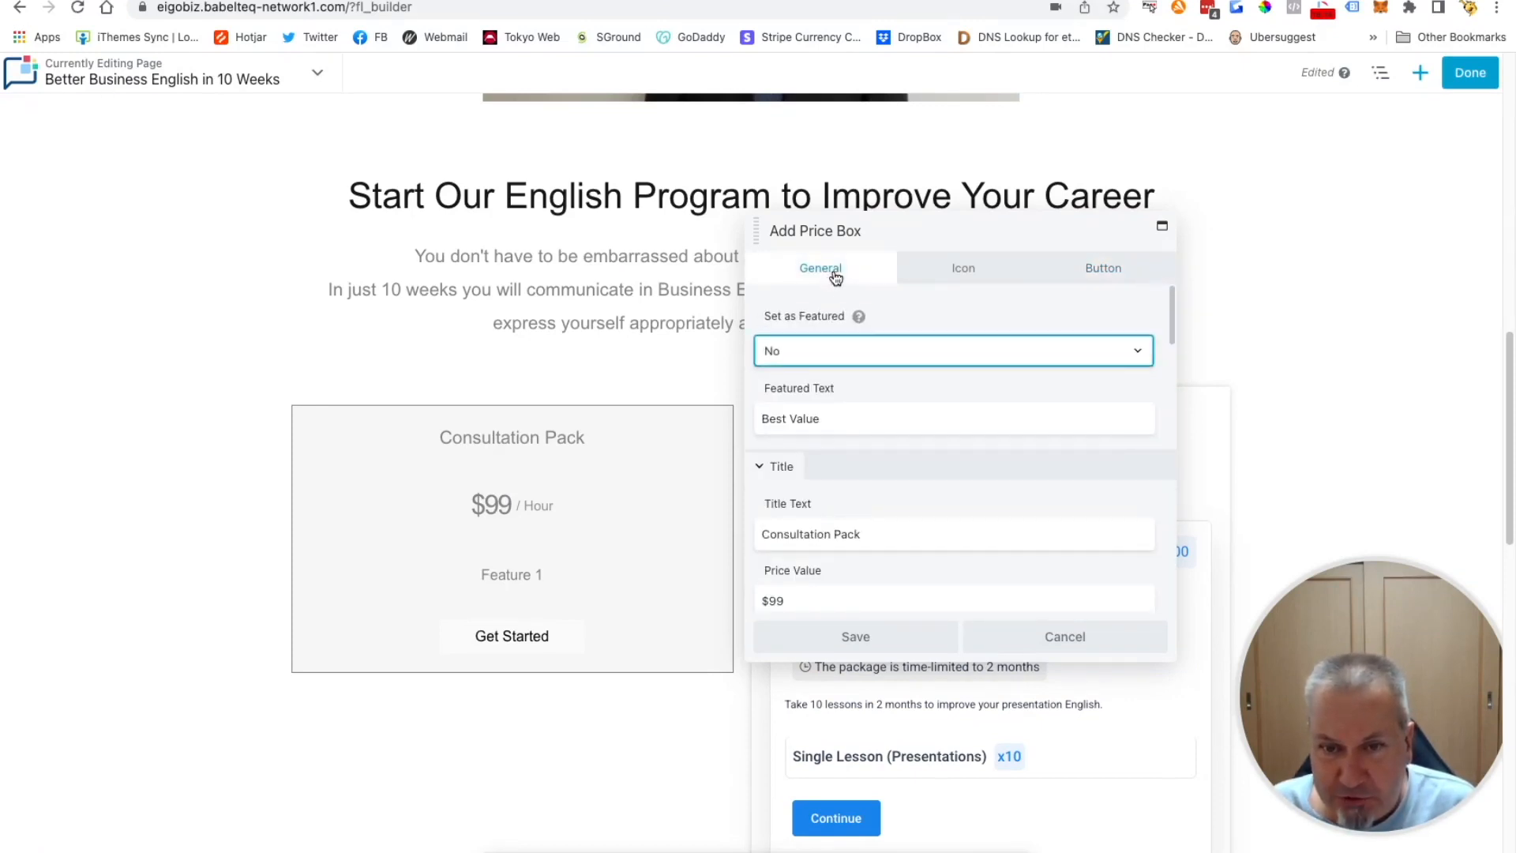
scroll(908, 432, "down", 1)
left_click_drag(876, 490, 761, 489)
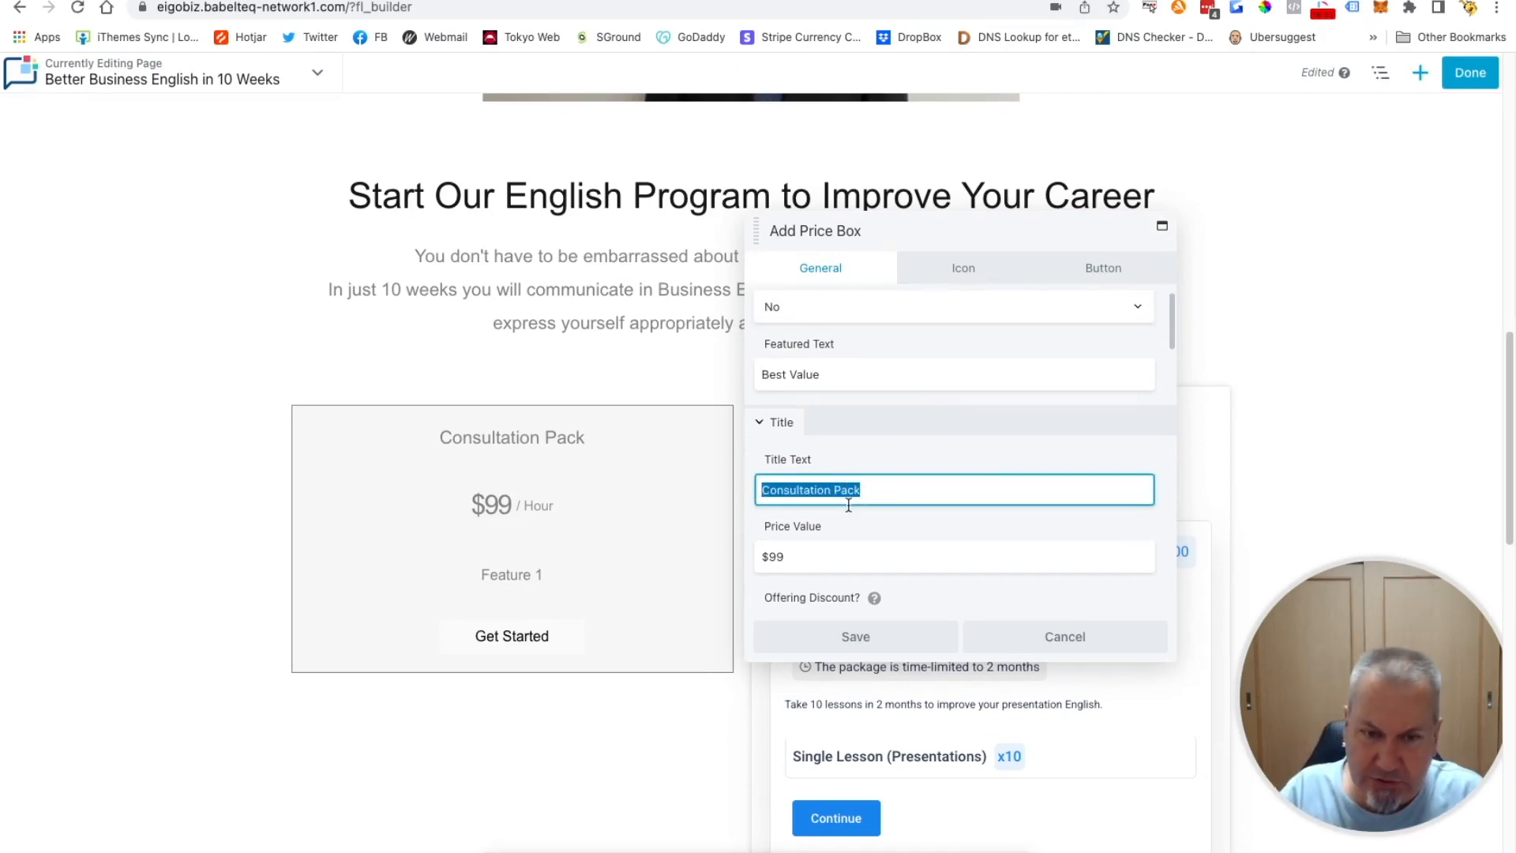
type("Speaking Course")
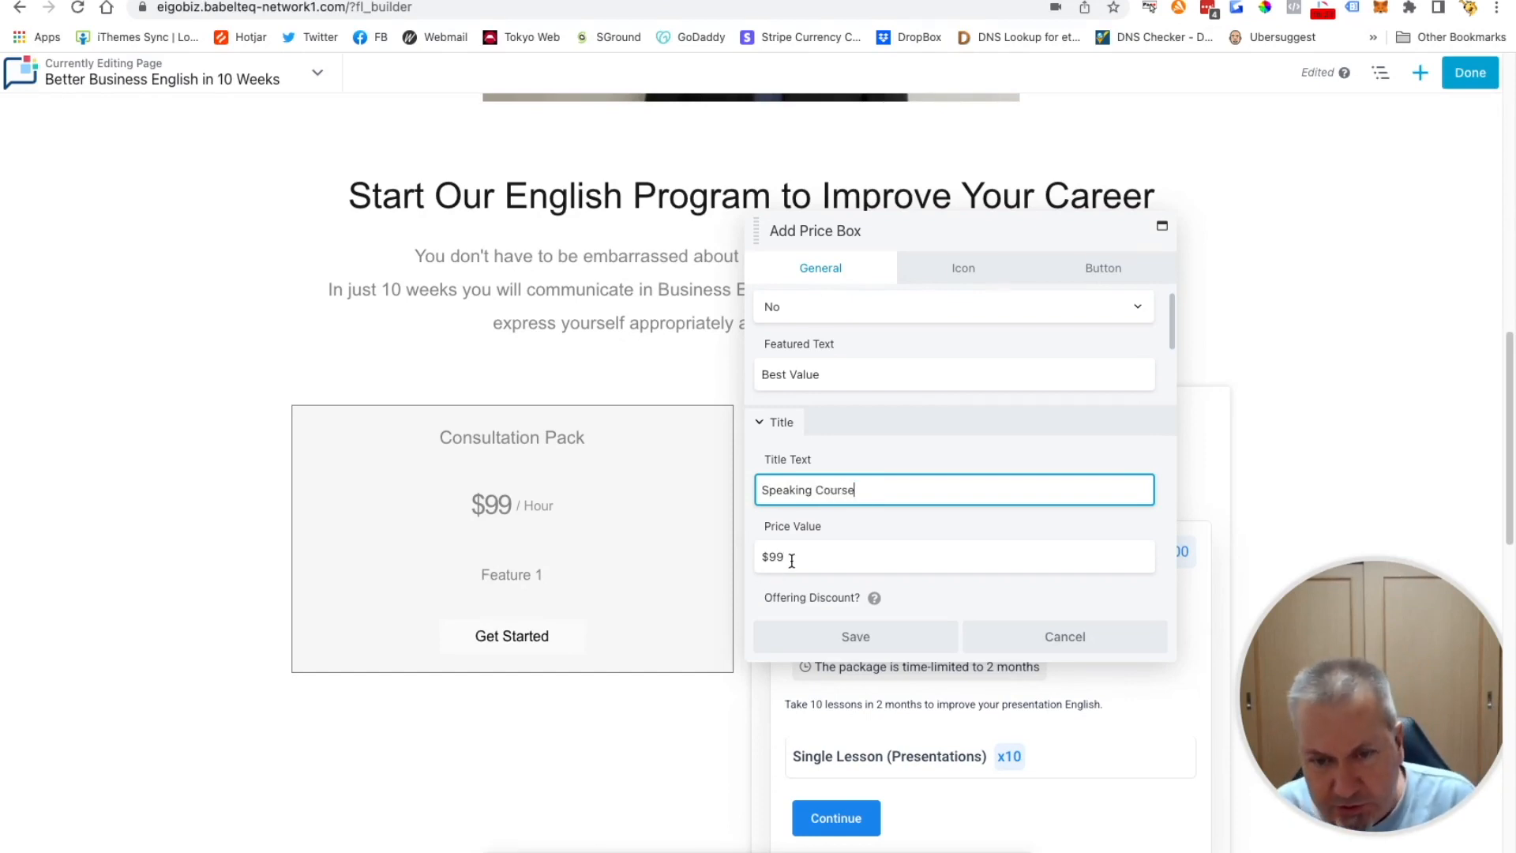
left_click_drag(791, 559, 763, 557)
type("$US 500")
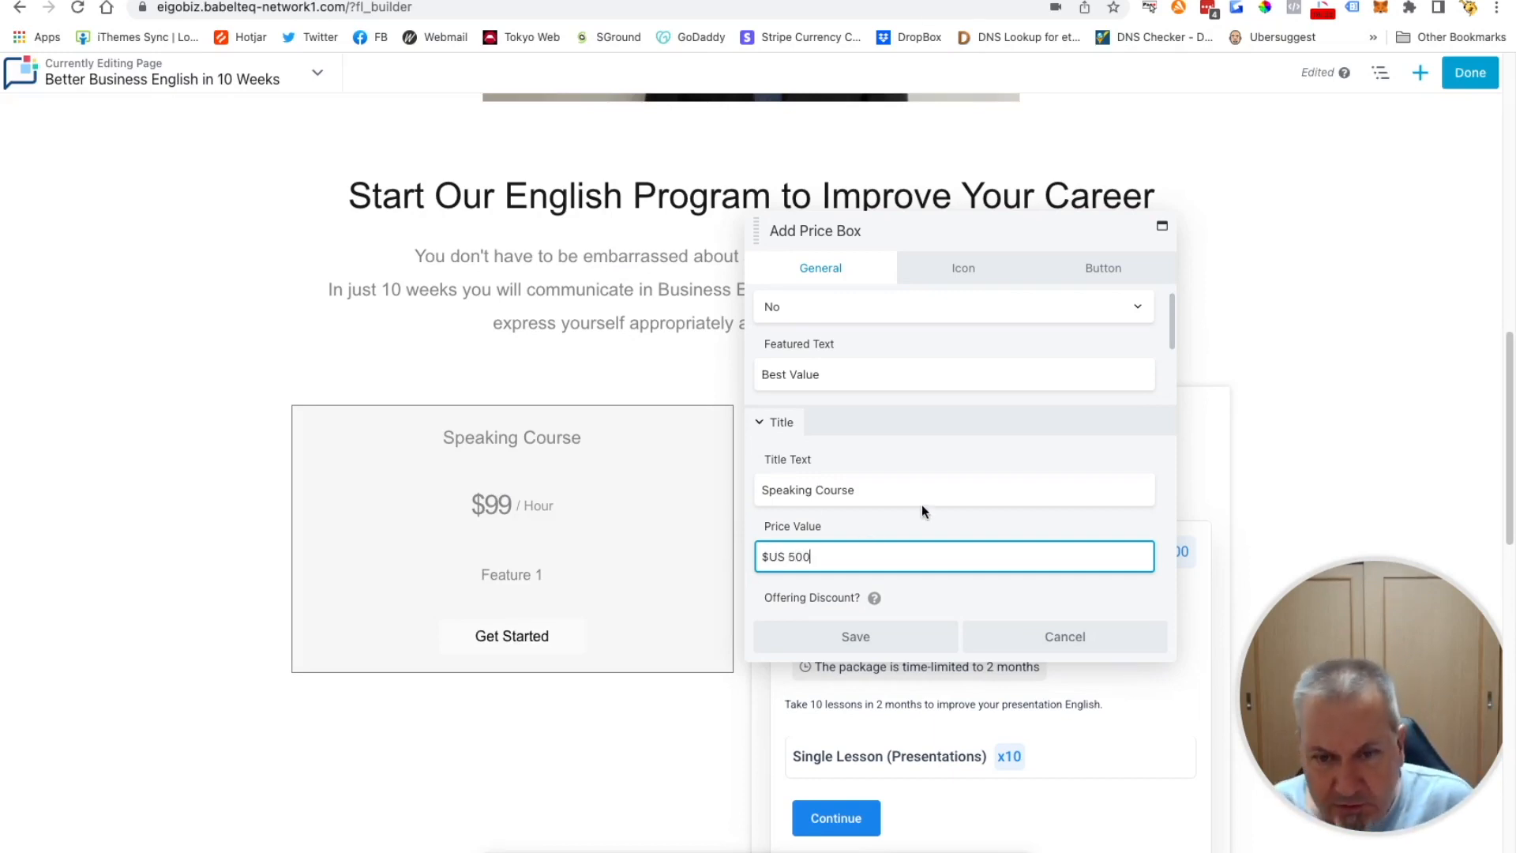
Clear the duration text of the price box
scroll(924, 510, "down", 4)
scroll(923, 510, "down", 2)
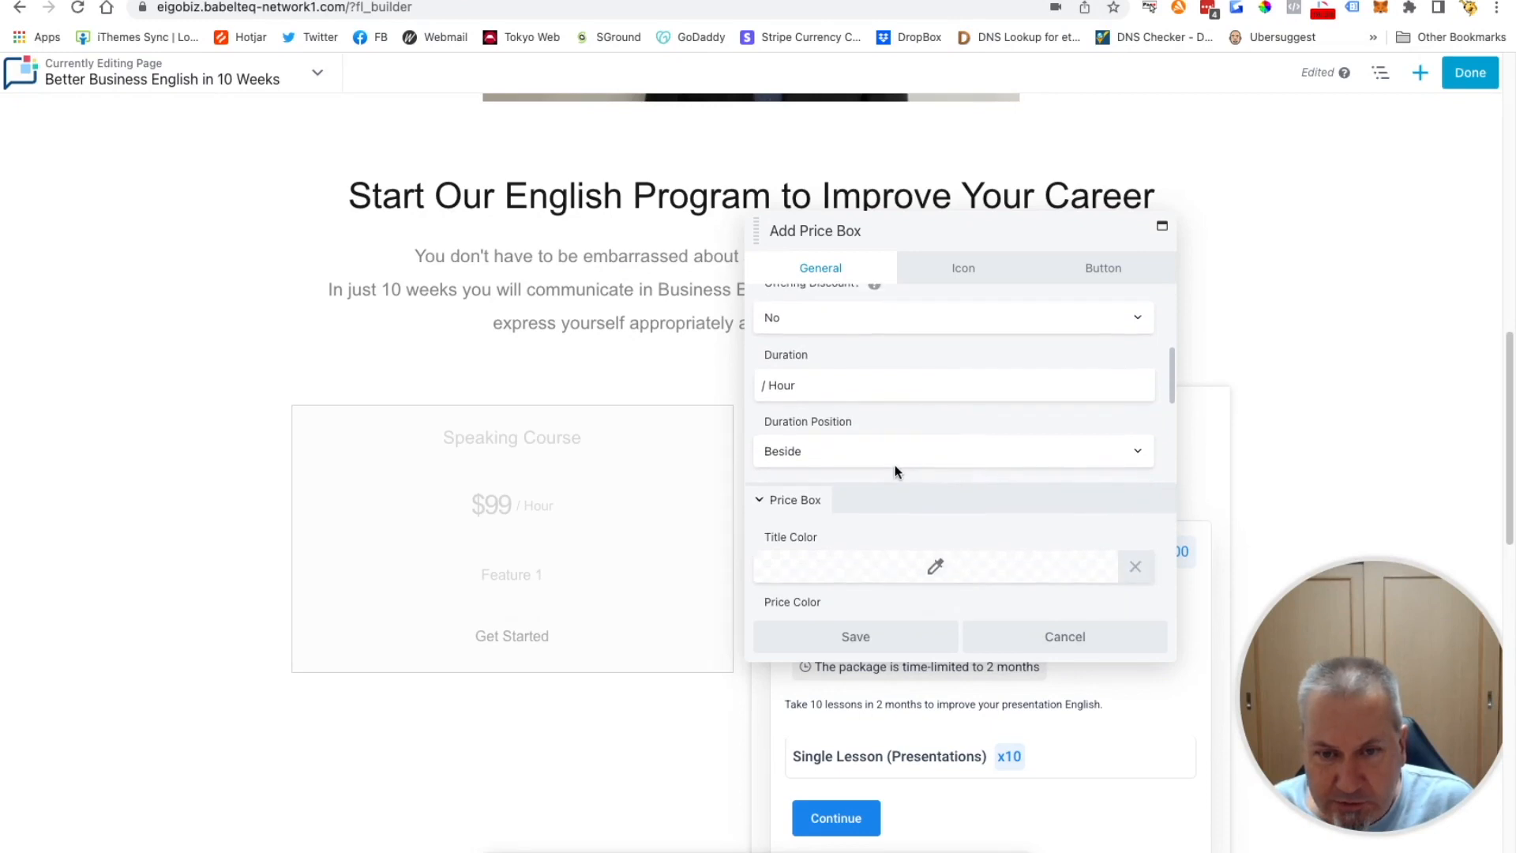
triple_click(814, 385)
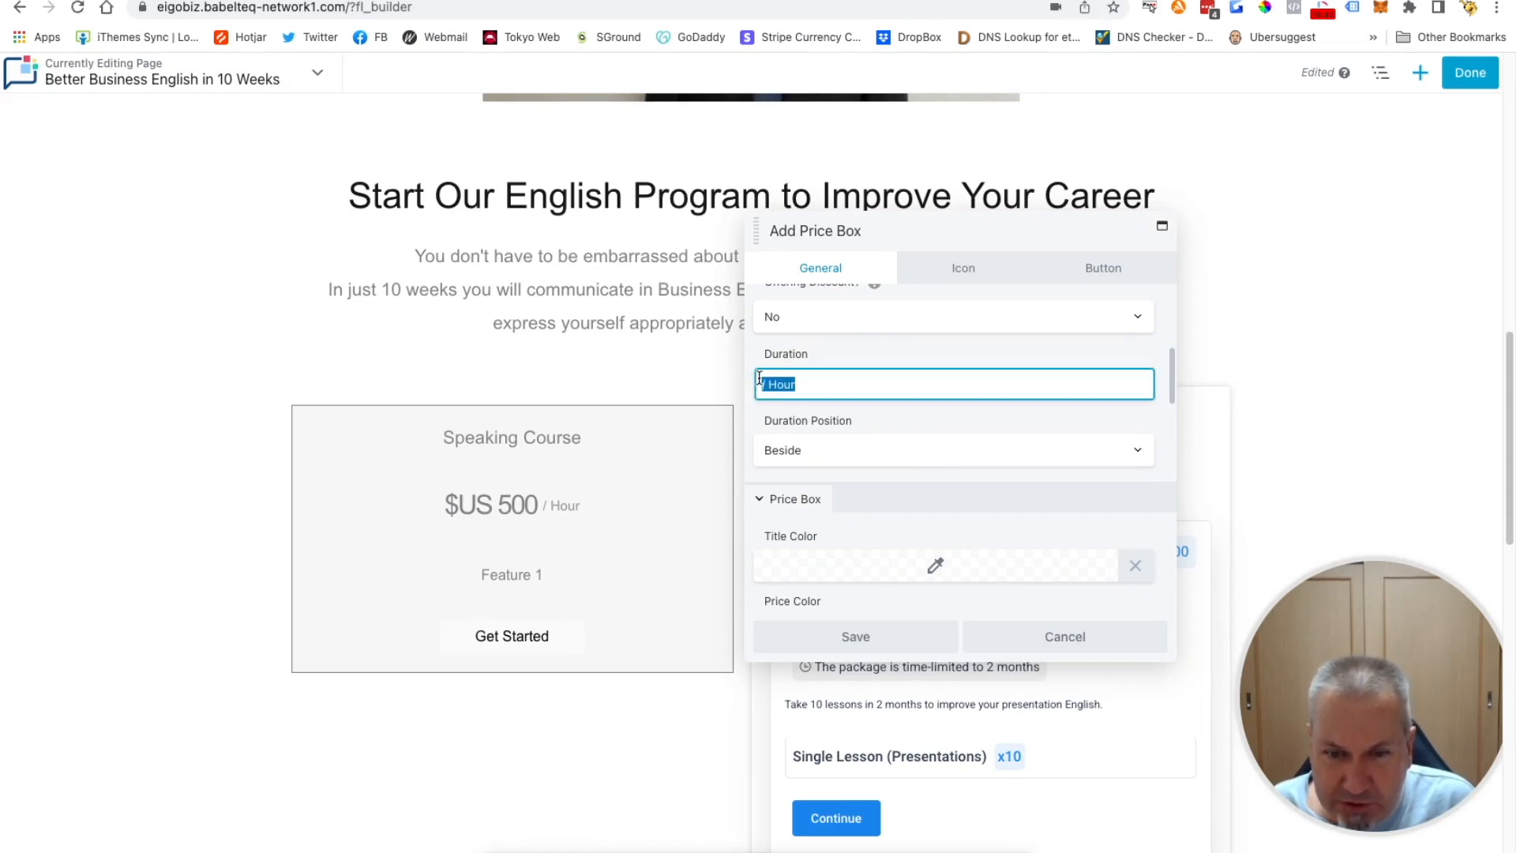
key("BackSpace")
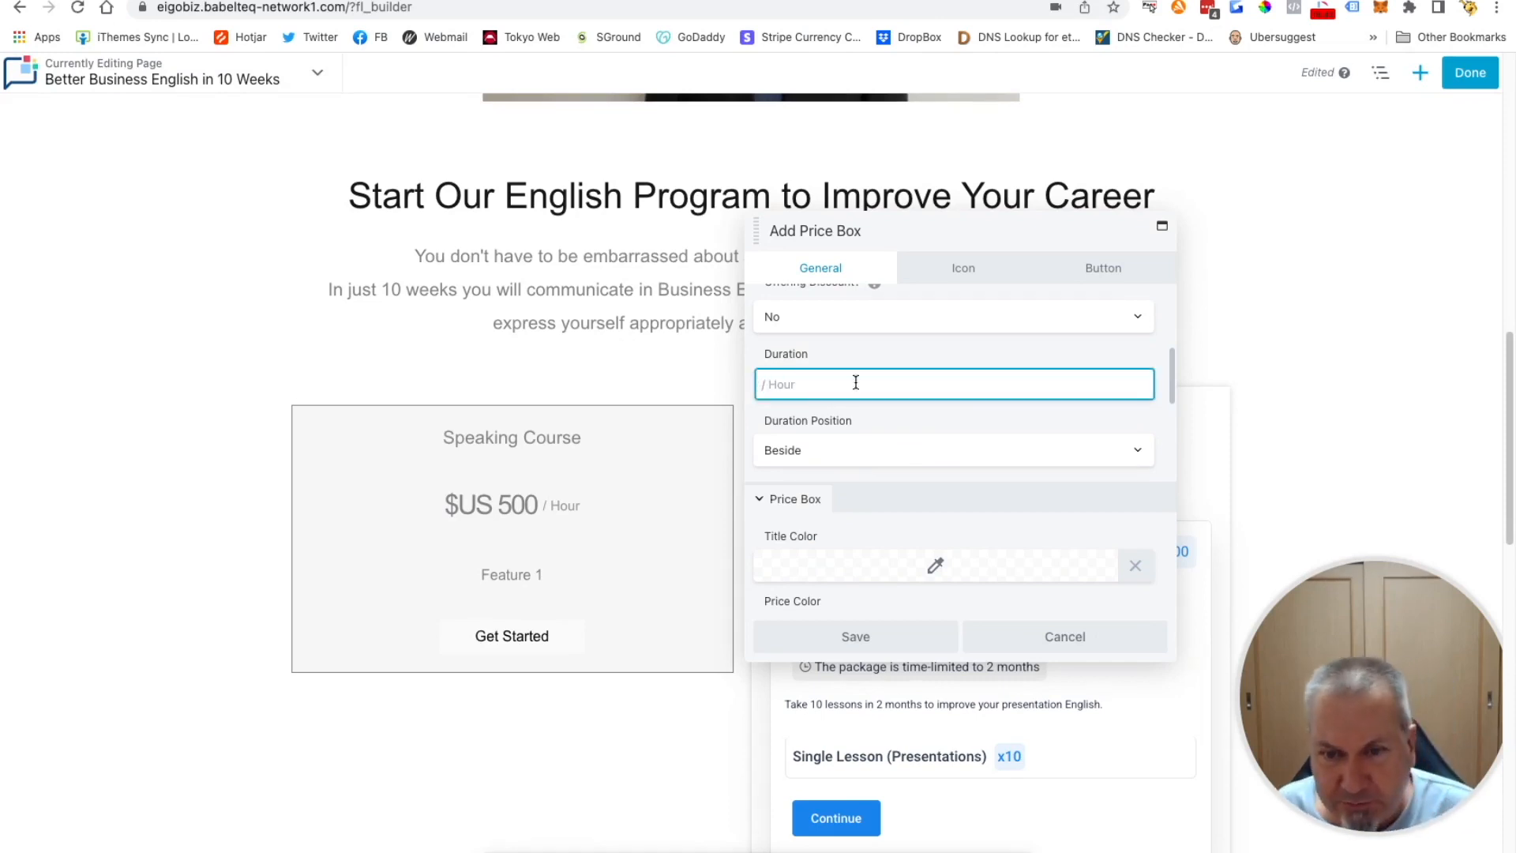
left_click(927, 423)
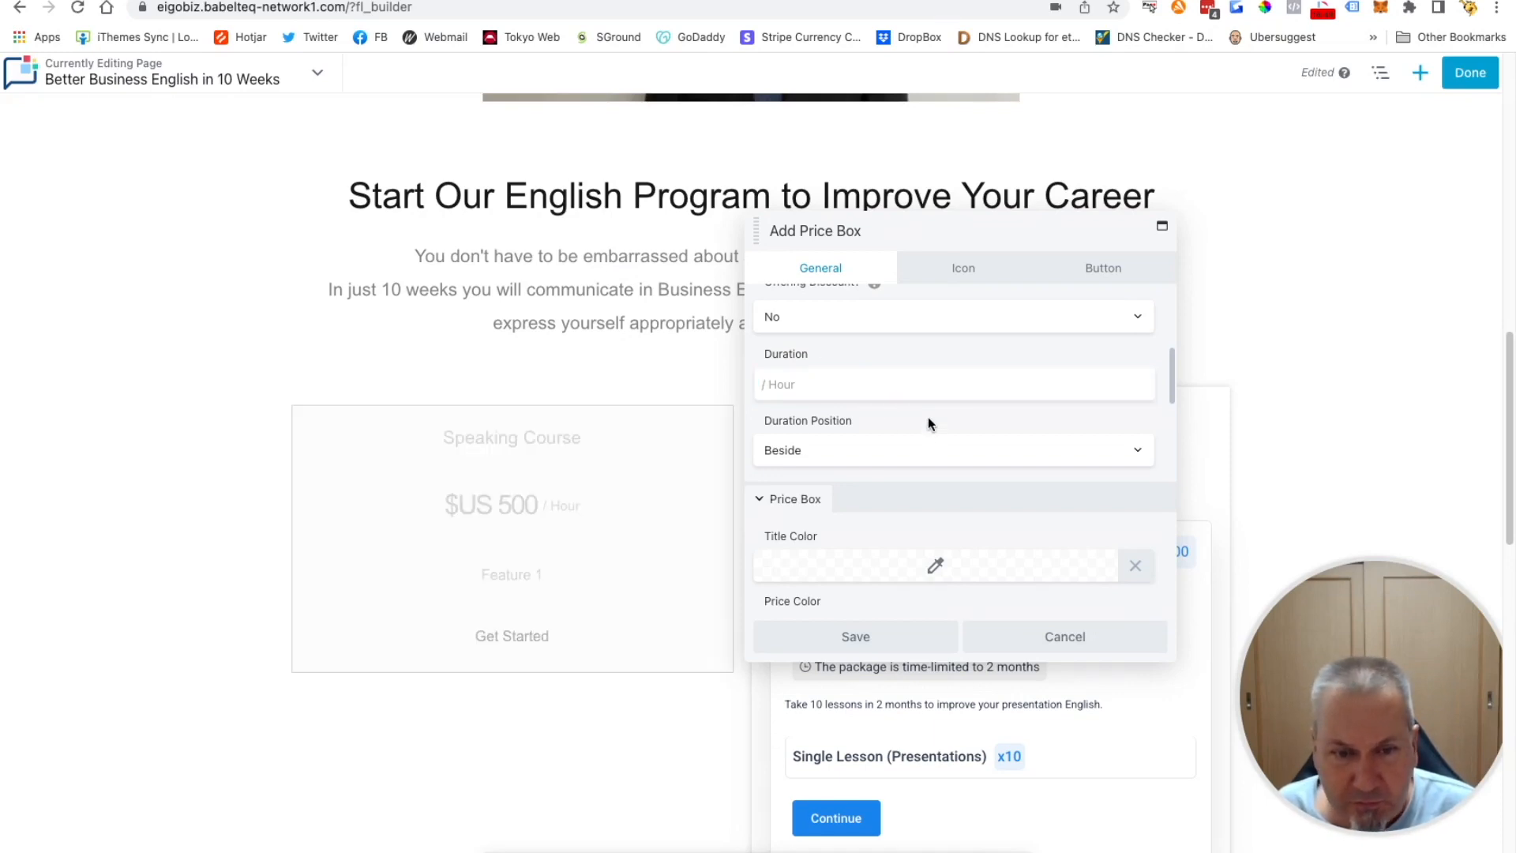
Look through the price box's general settings, including its colours, property list, ribbon and box shadow options
scroll(930, 431, "down", 3)
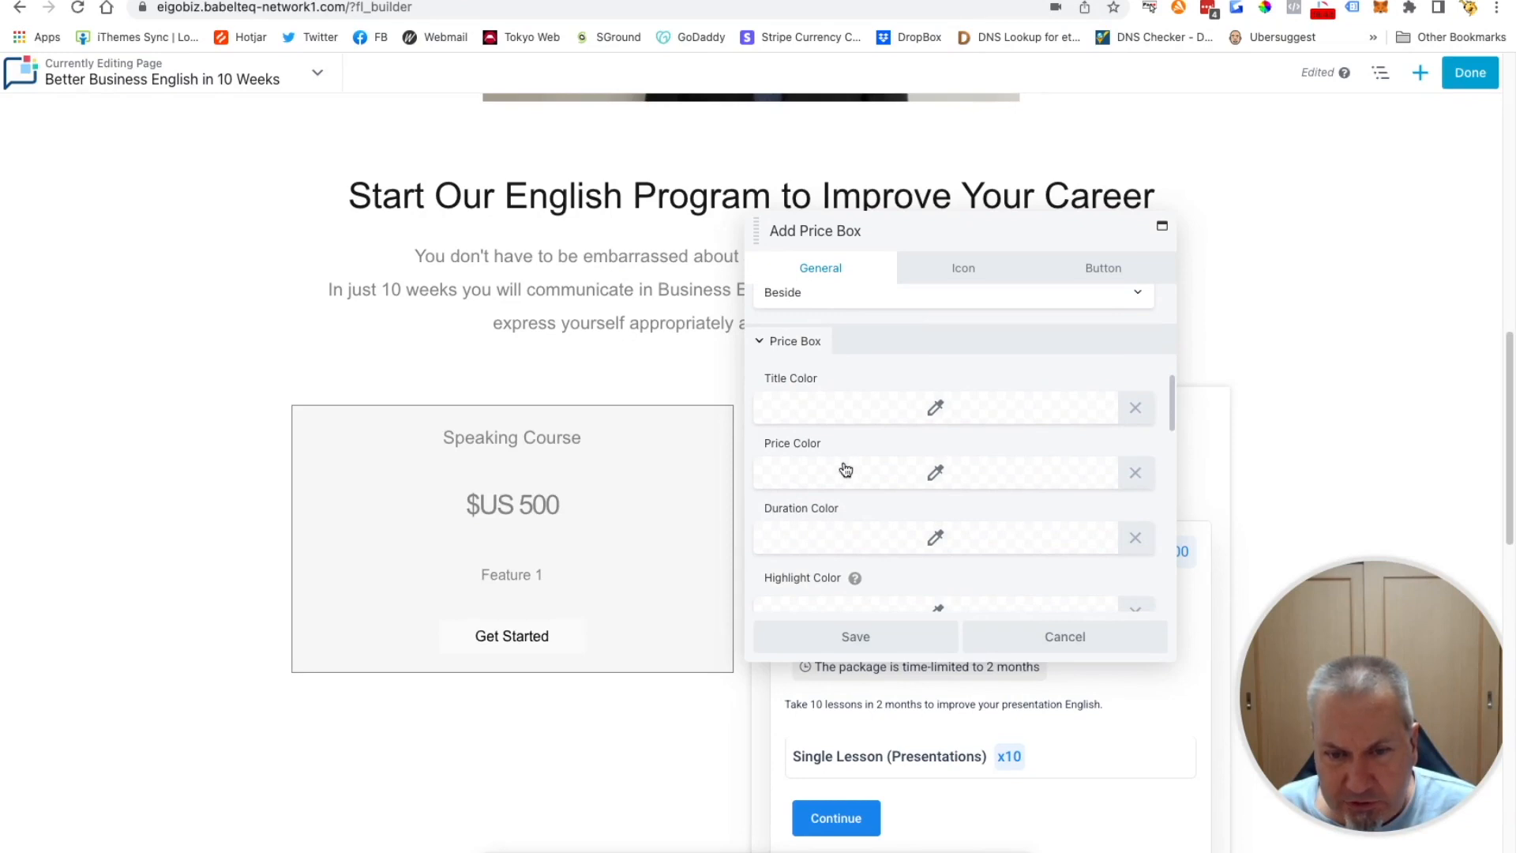
scroll(851, 466, "down", 5)
scroll(903, 482, "down", 10)
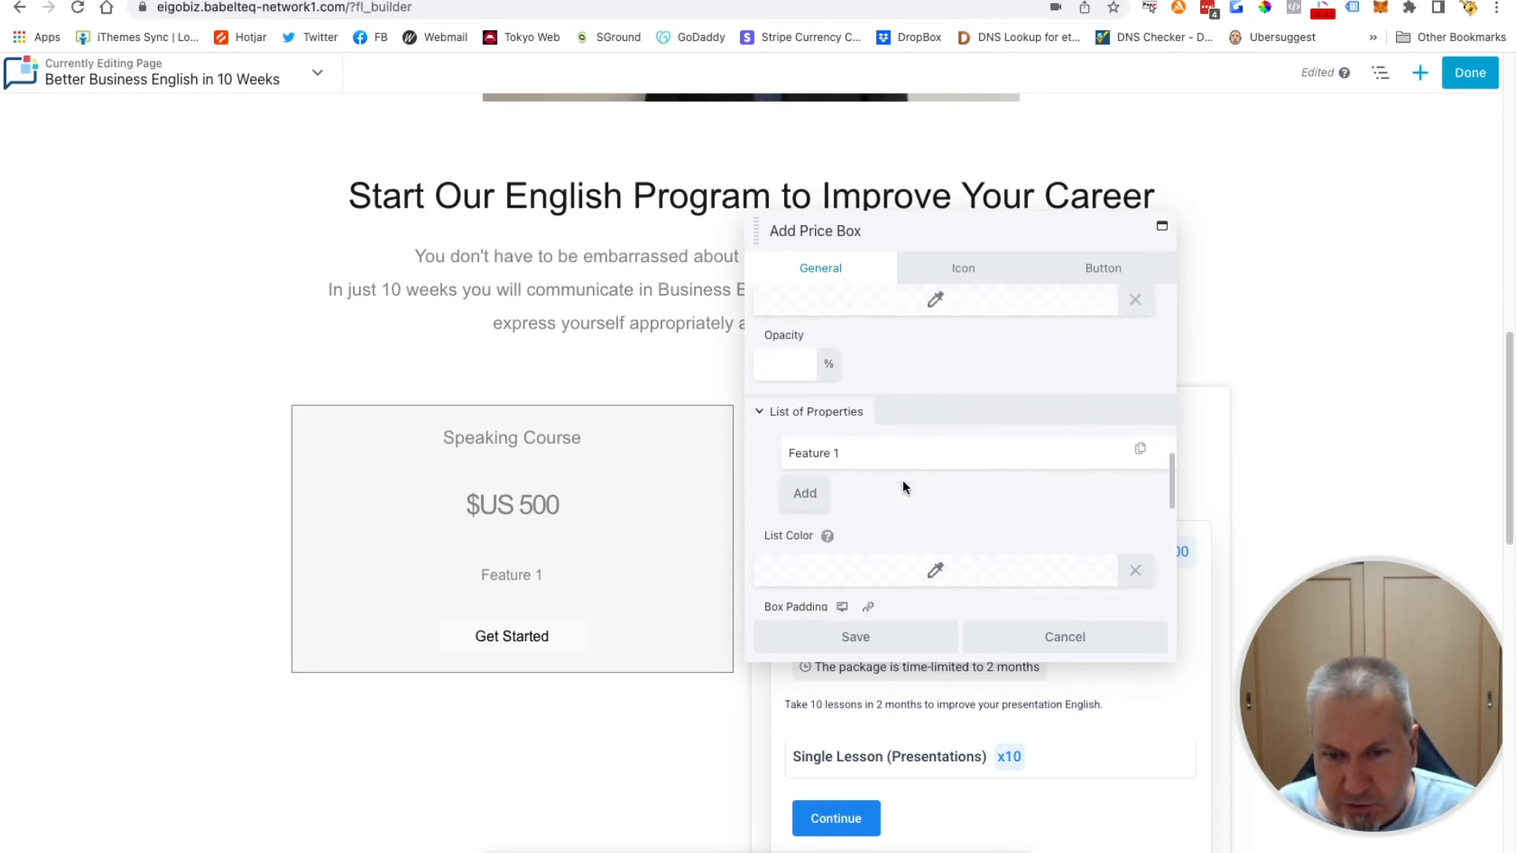
scroll(903, 485, "down", 5)
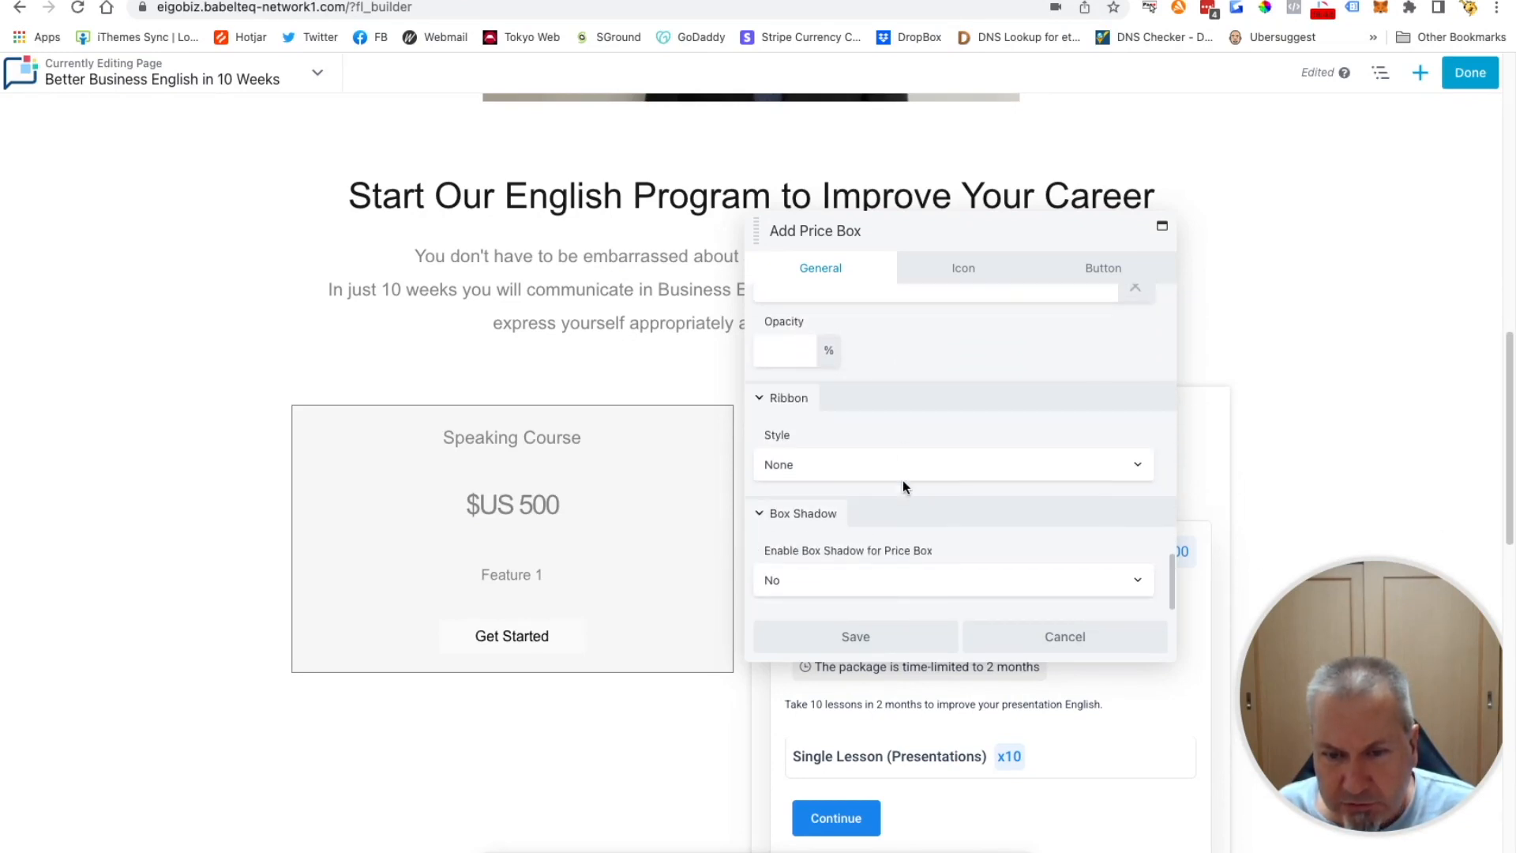
scroll(902, 484, "up", 15)
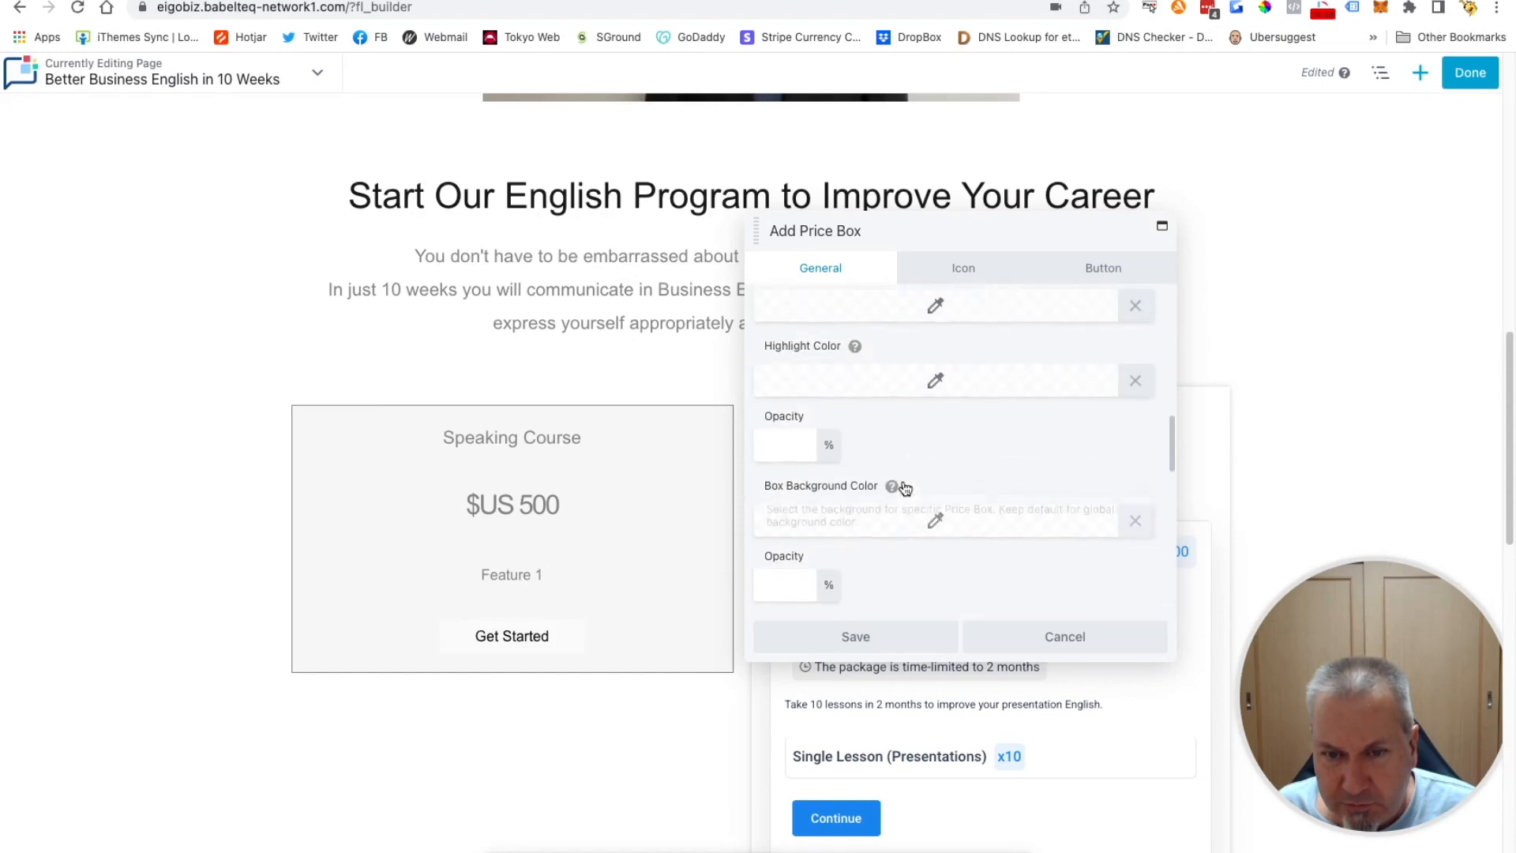
scroll(905, 487, "up", 10)
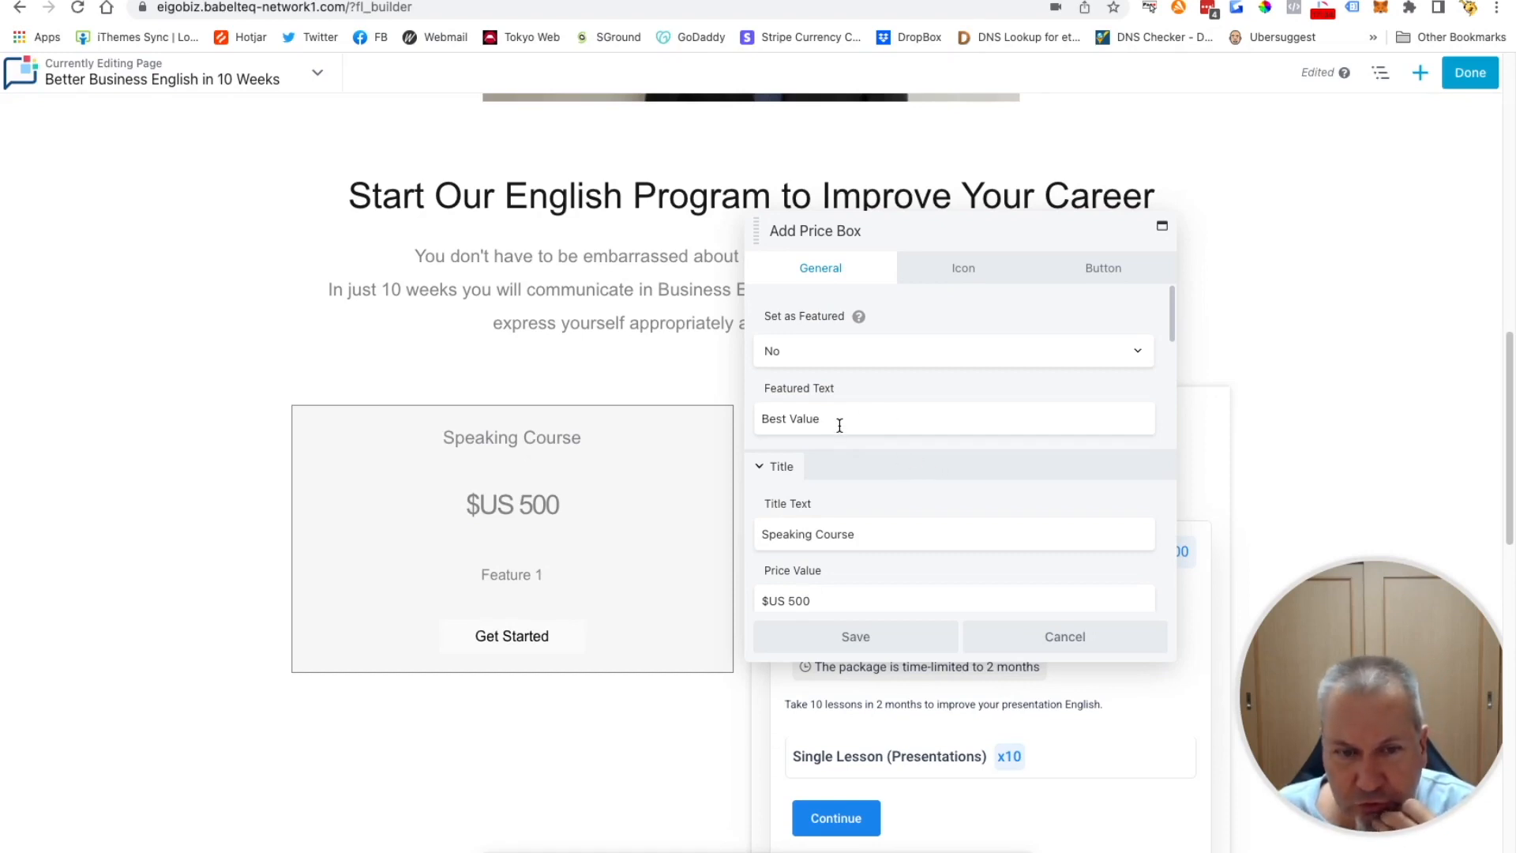
scroll(842, 427, "down", 1)
scroll(843, 426, "up", 1)
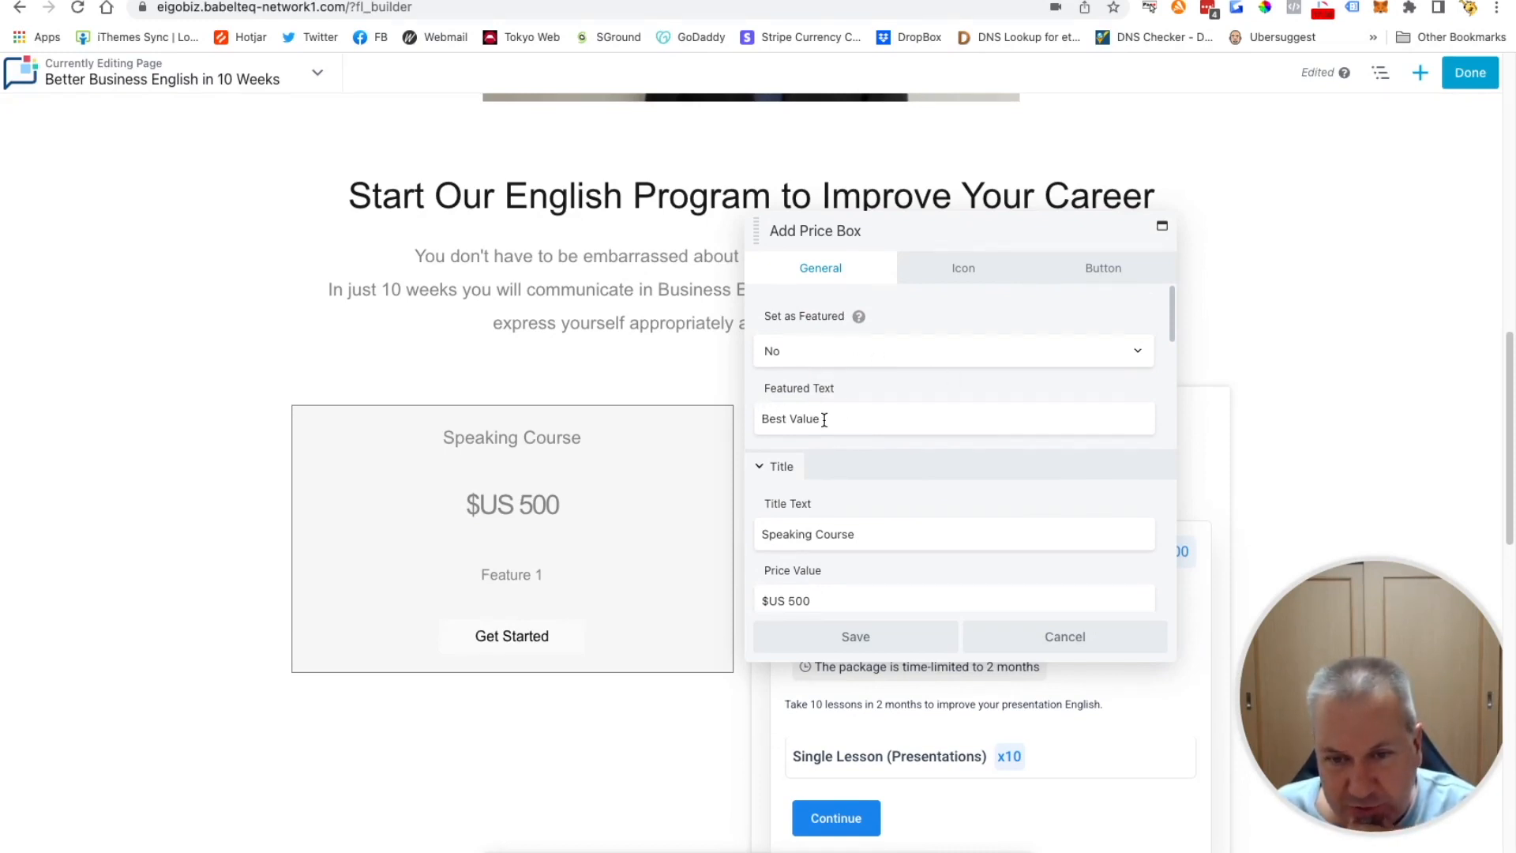
Try setting the price box as featured with the text "Best Value", and turn the featured option back to No
left_click(812, 352)
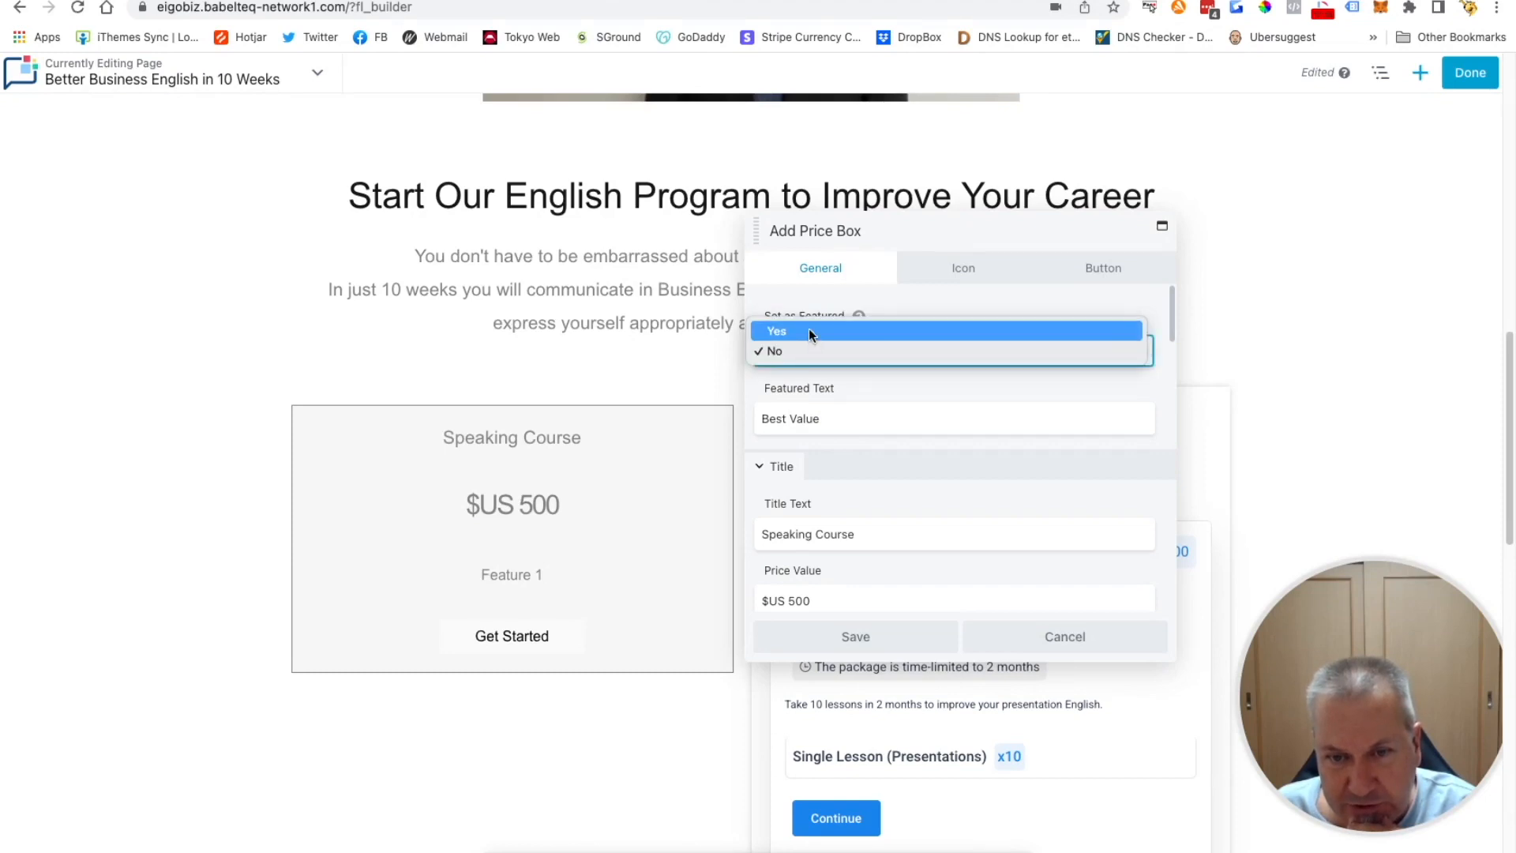
left_click(809, 328)
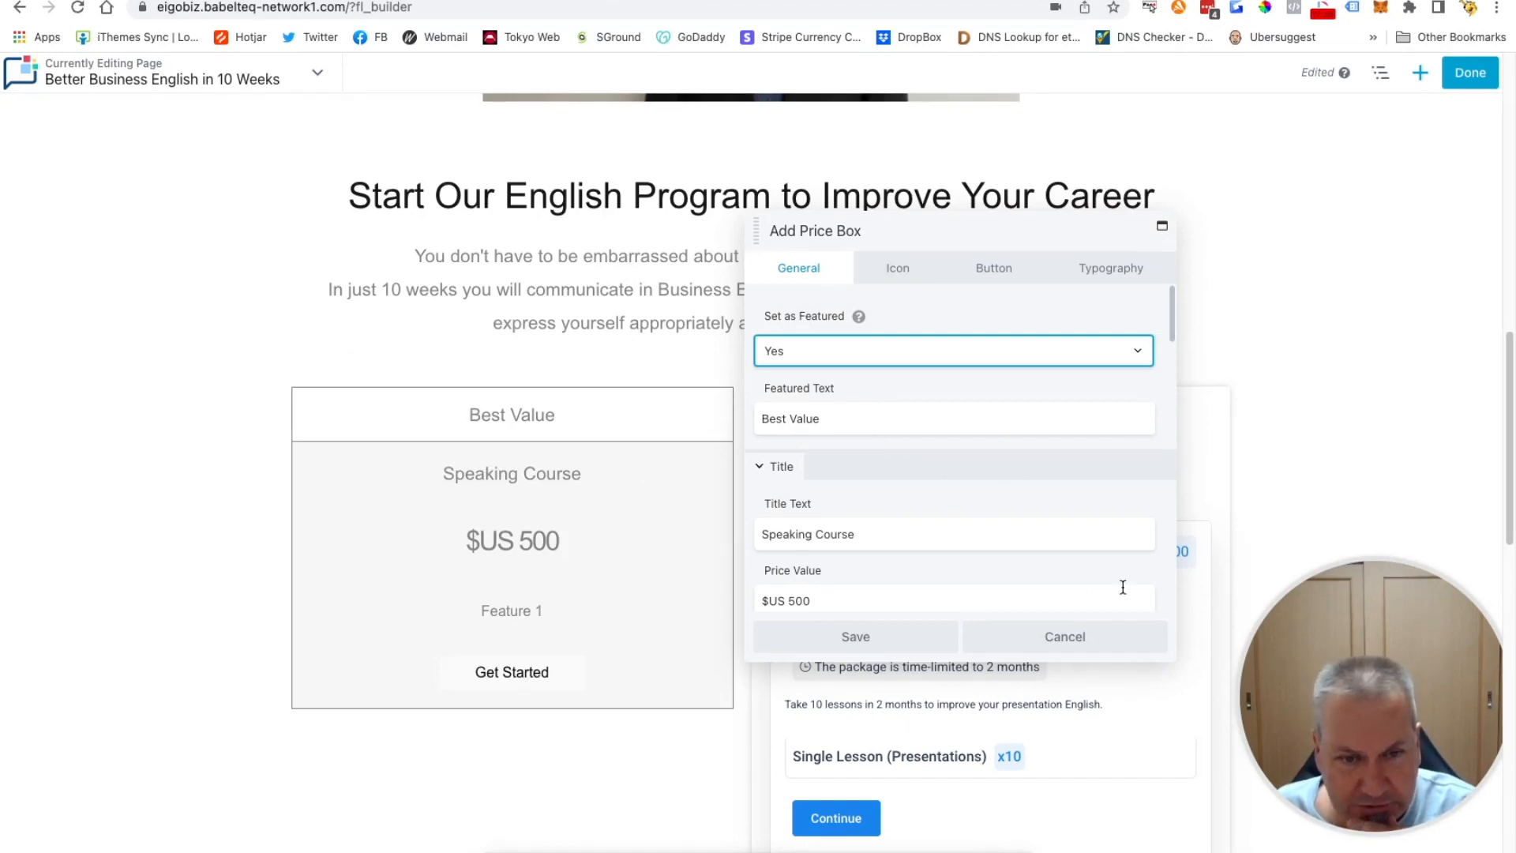
left_click(872, 355)
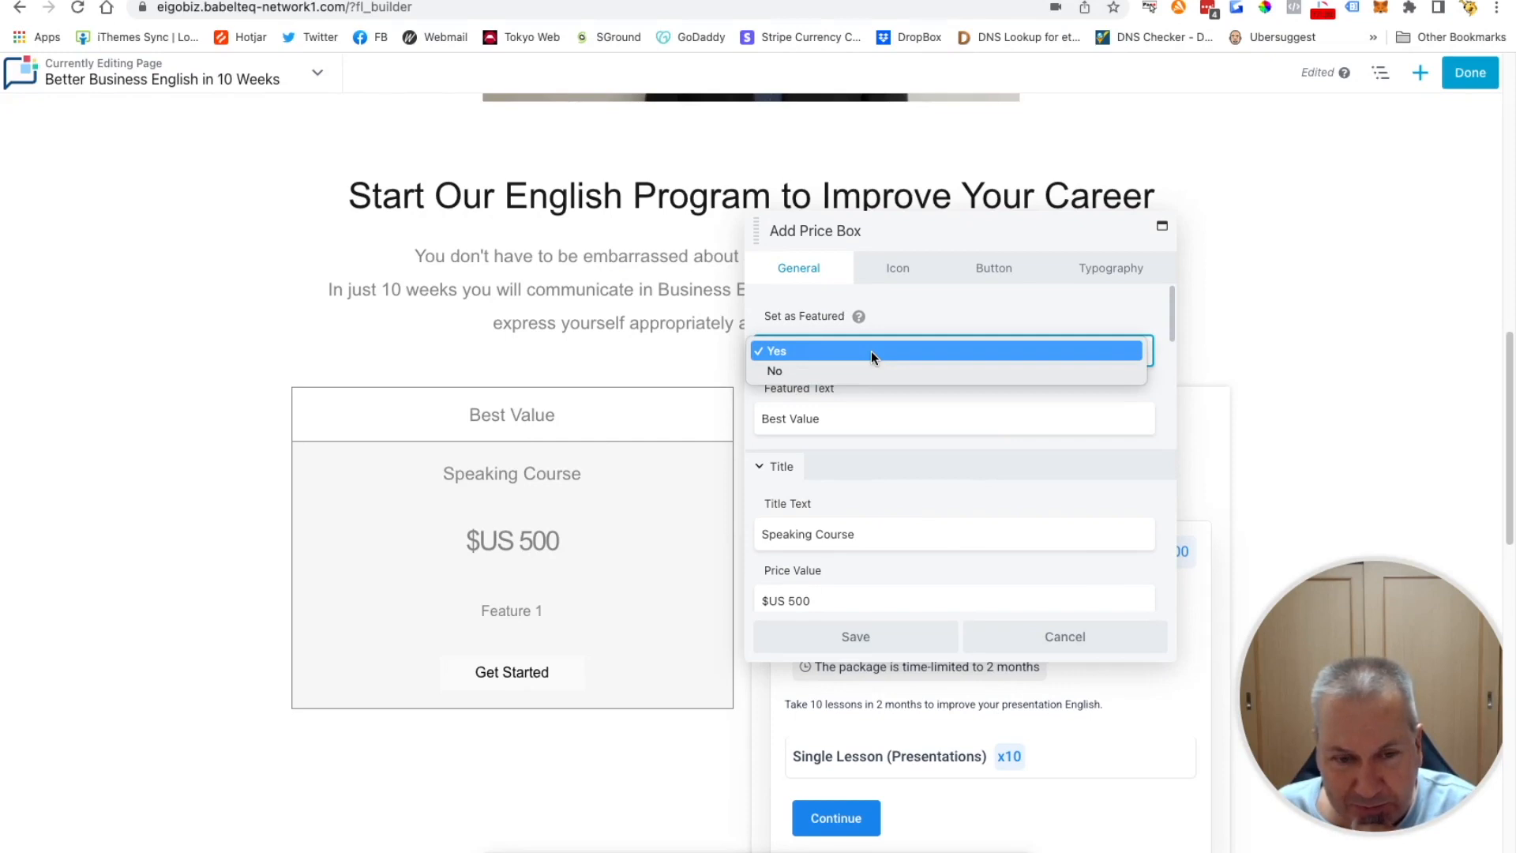
left_click(827, 371)
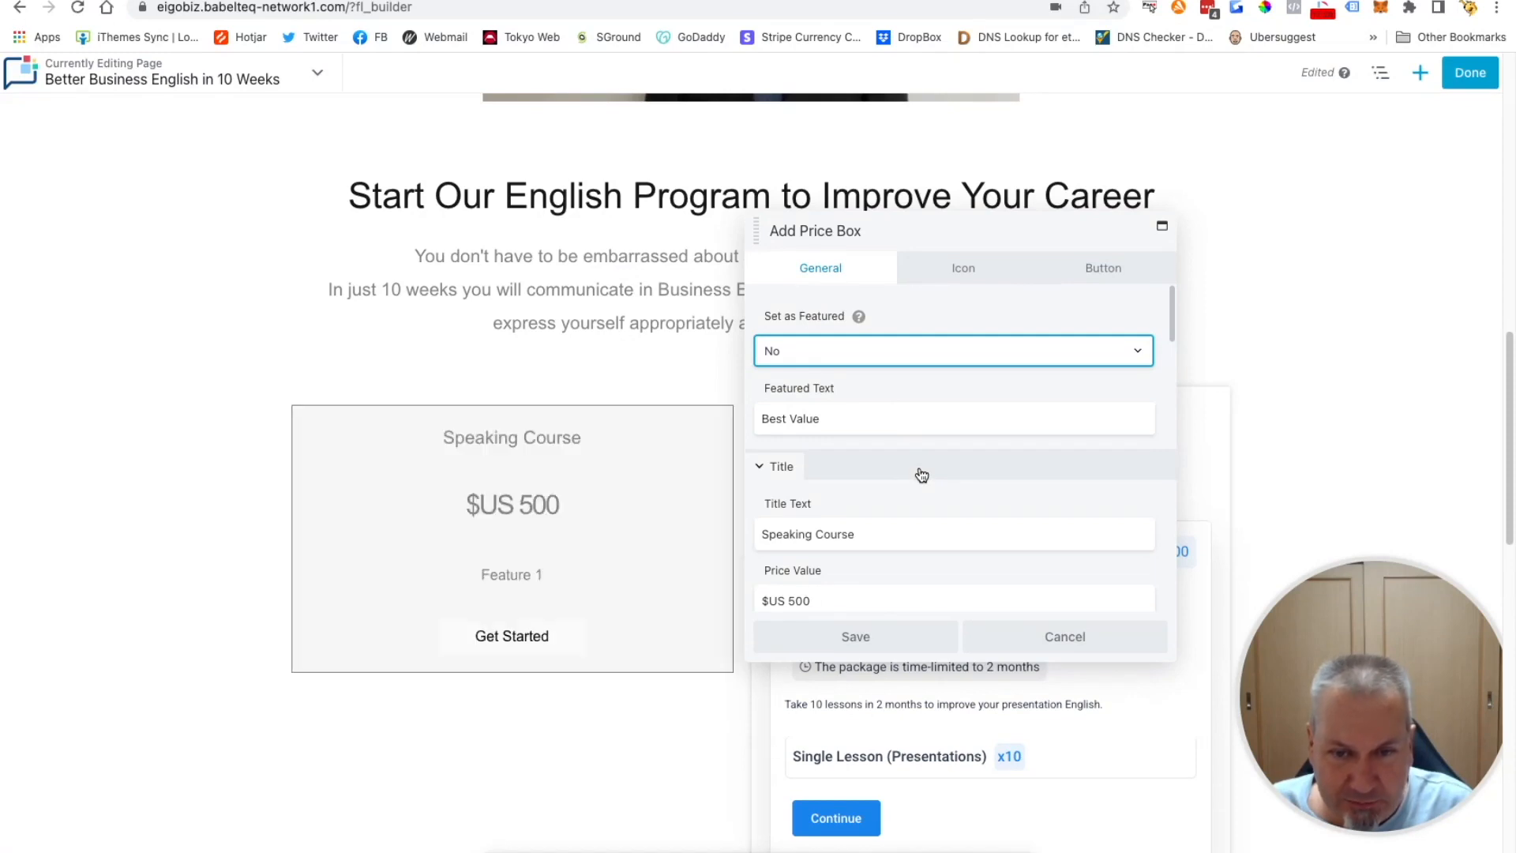
Replace the first entry in the price box's list of properties with "Week 1: Presentations"
mouse_move(540, 580)
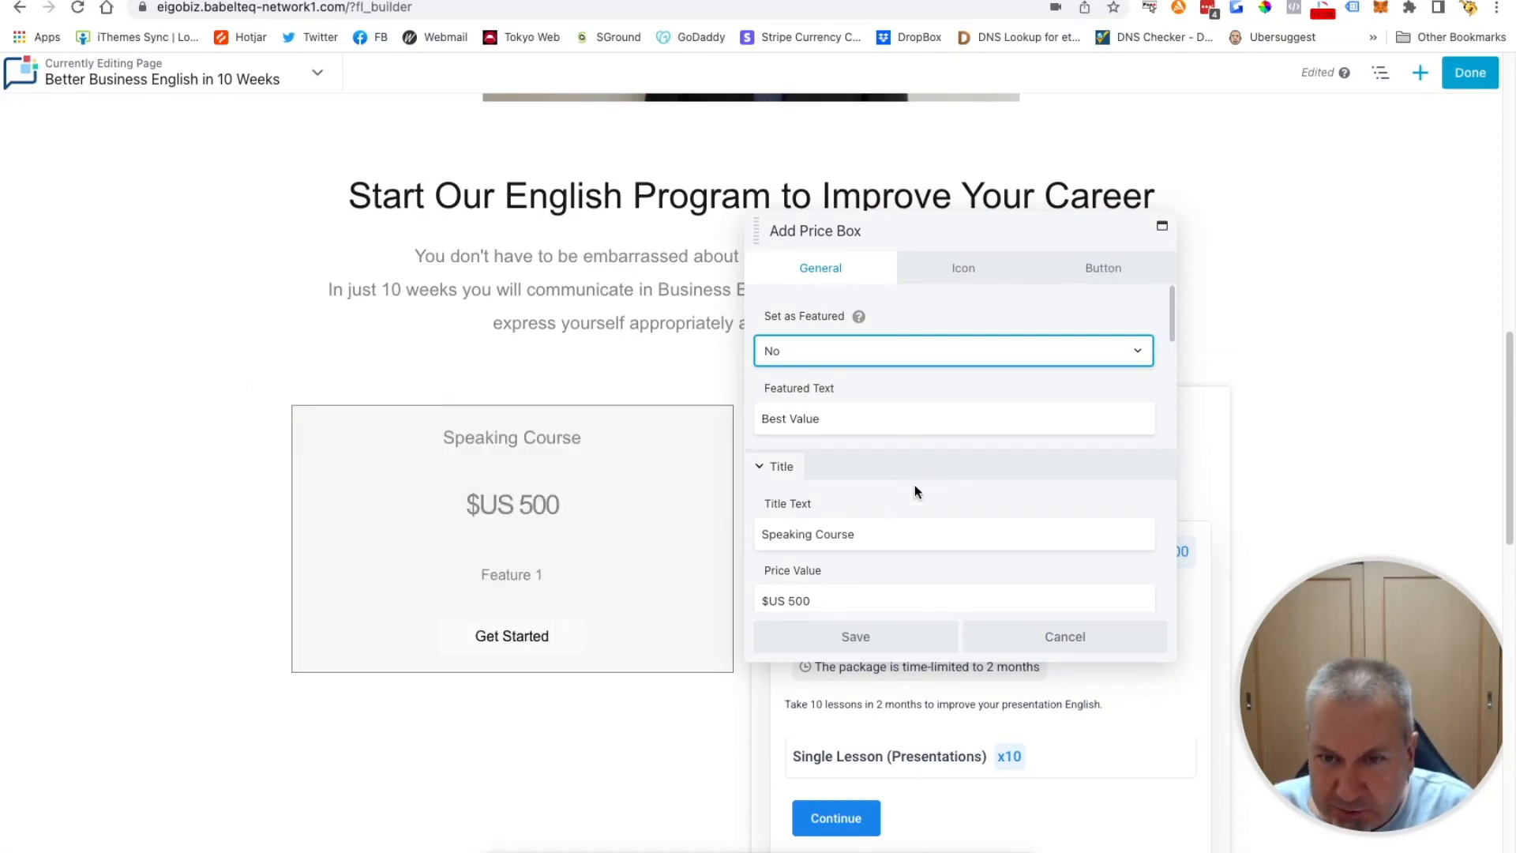
scroll(985, 447, "down", 1)
scroll(888, 438, "down", 5)
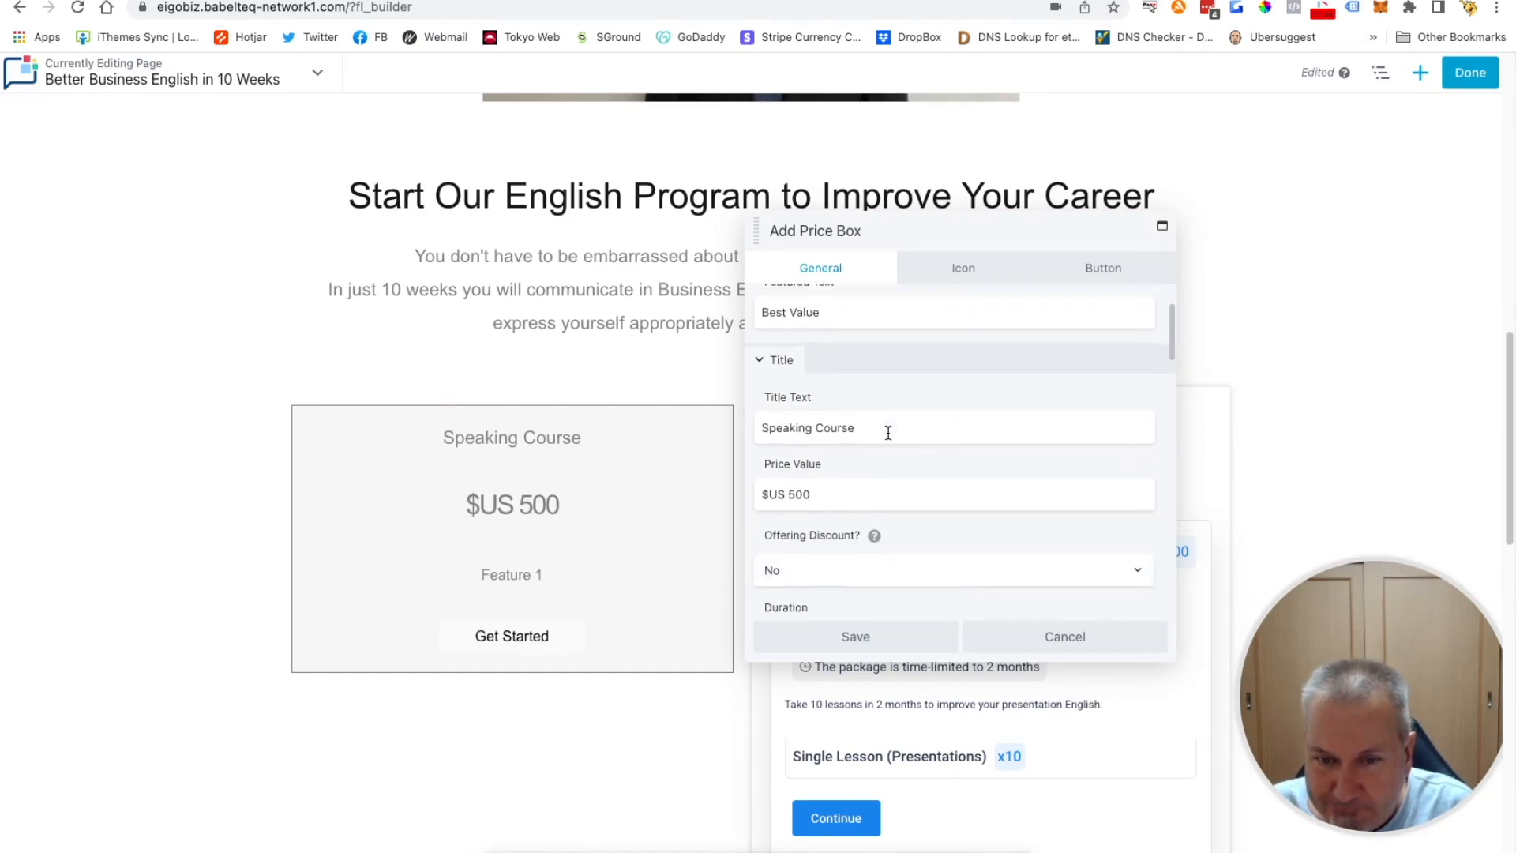
scroll(888, 438, "down", 5)
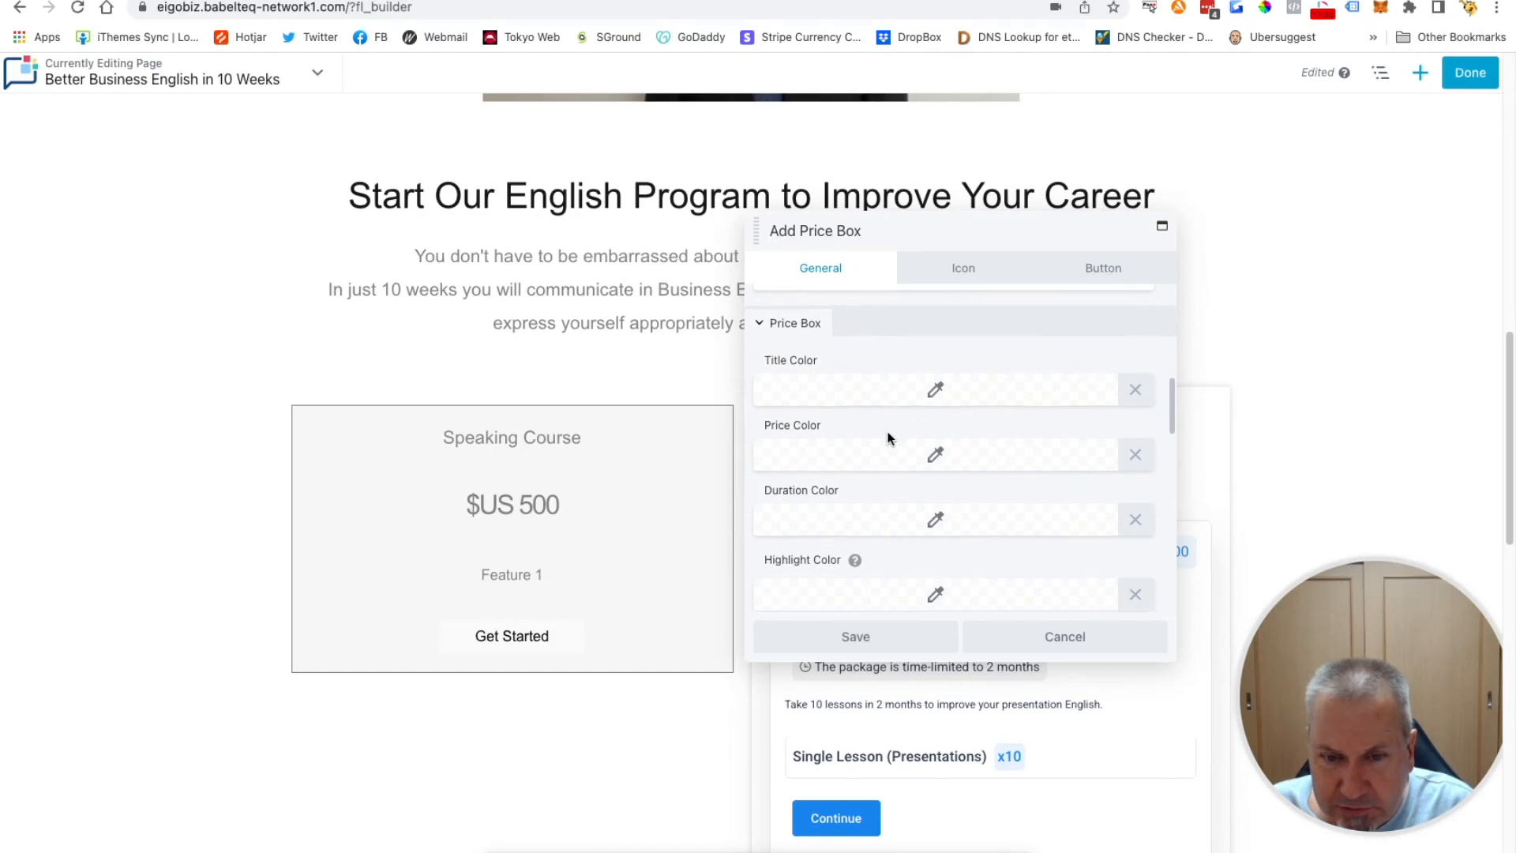
scroll(887, 438, "down", 4)
scroll(890, 440, "down", 5)
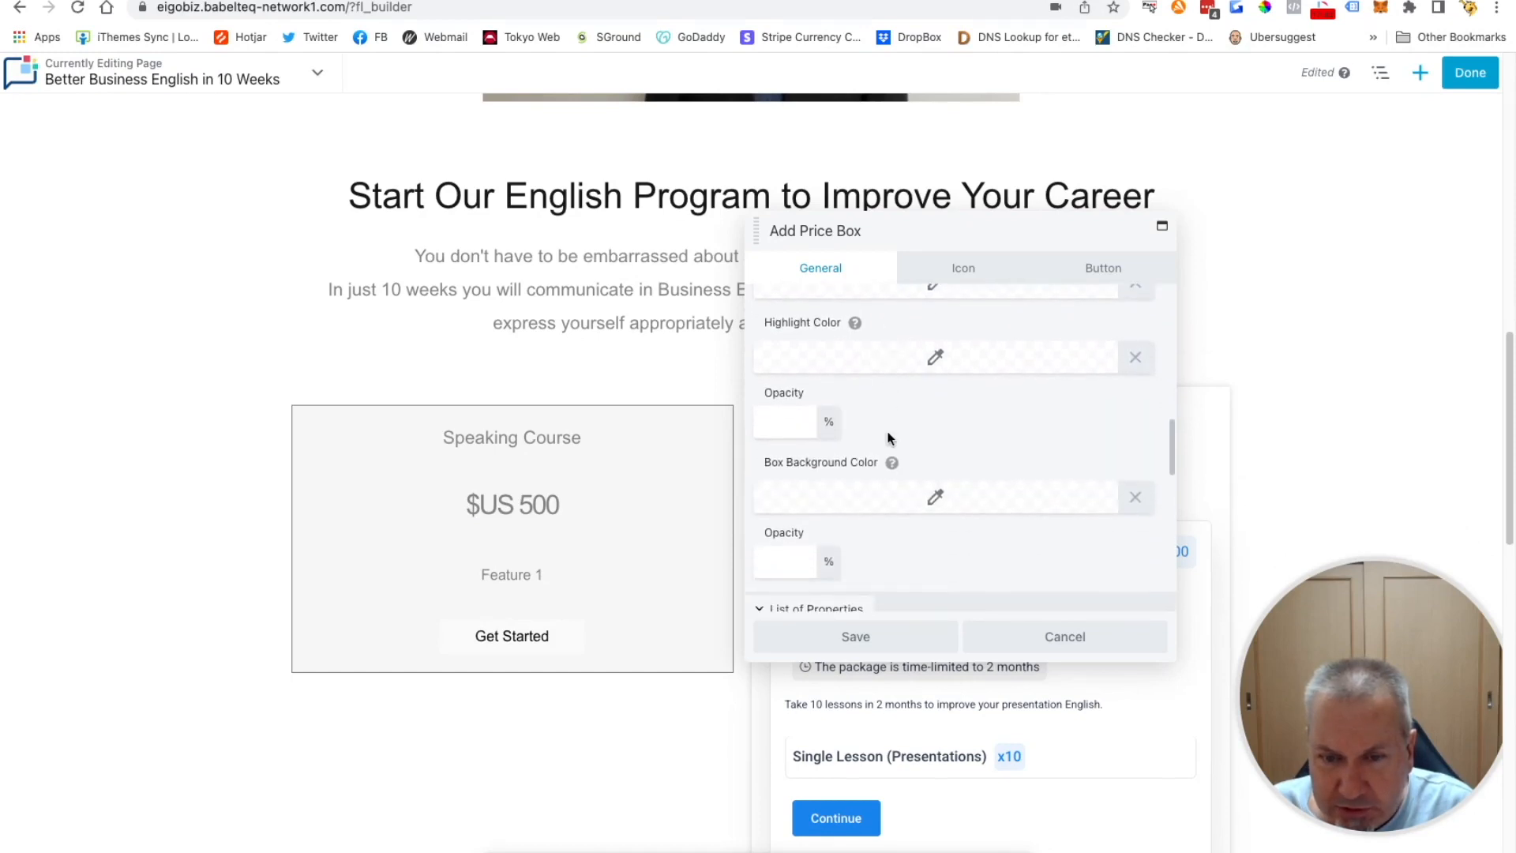
scroll(888, 432, "down", 1)
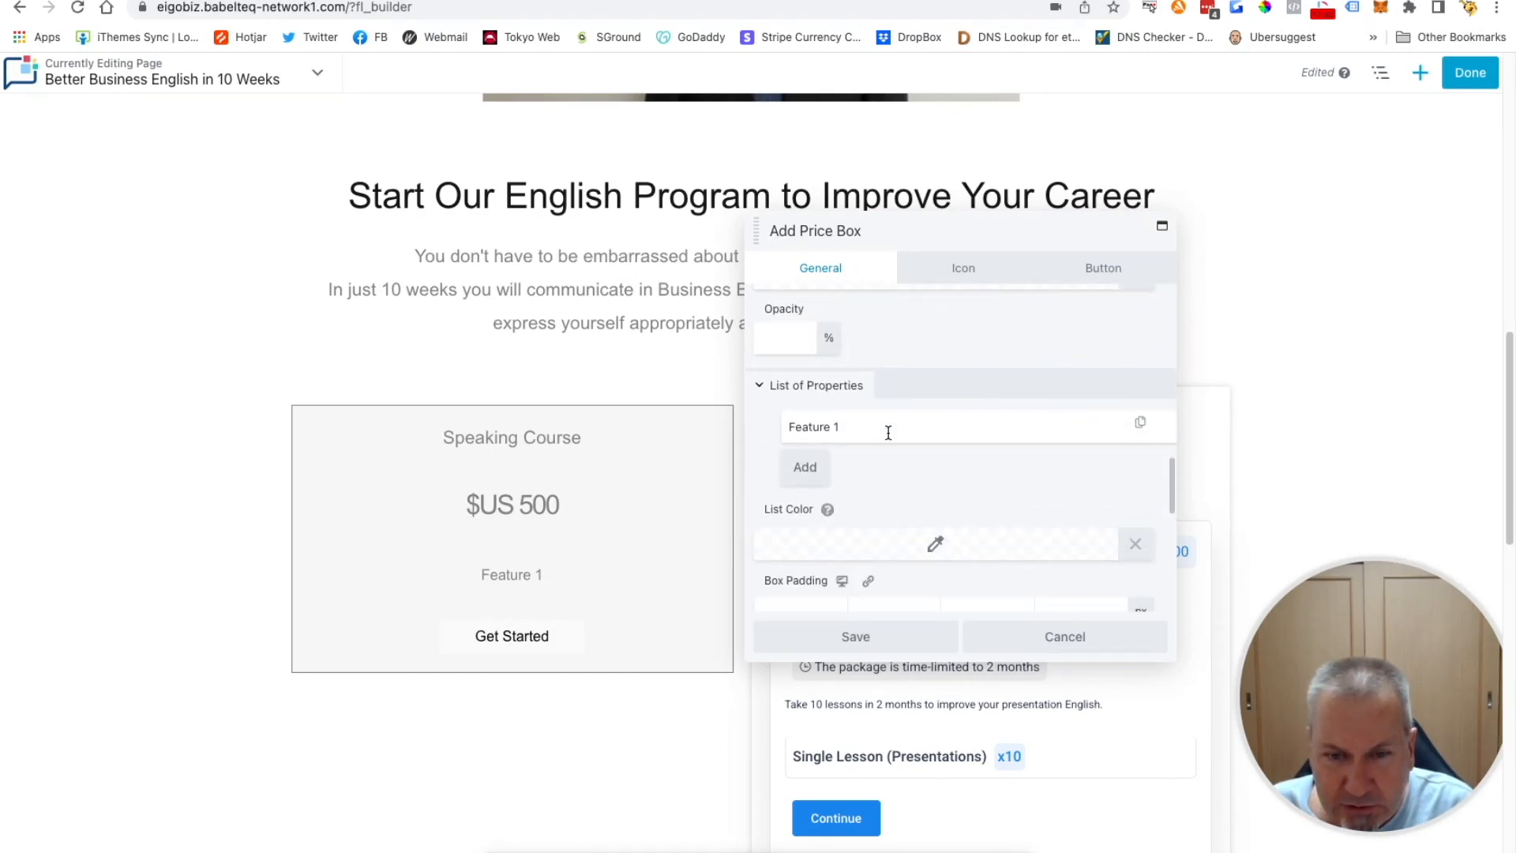
scroll(868, 418, "down", 2)
scroll(833, 392, "up", 1)
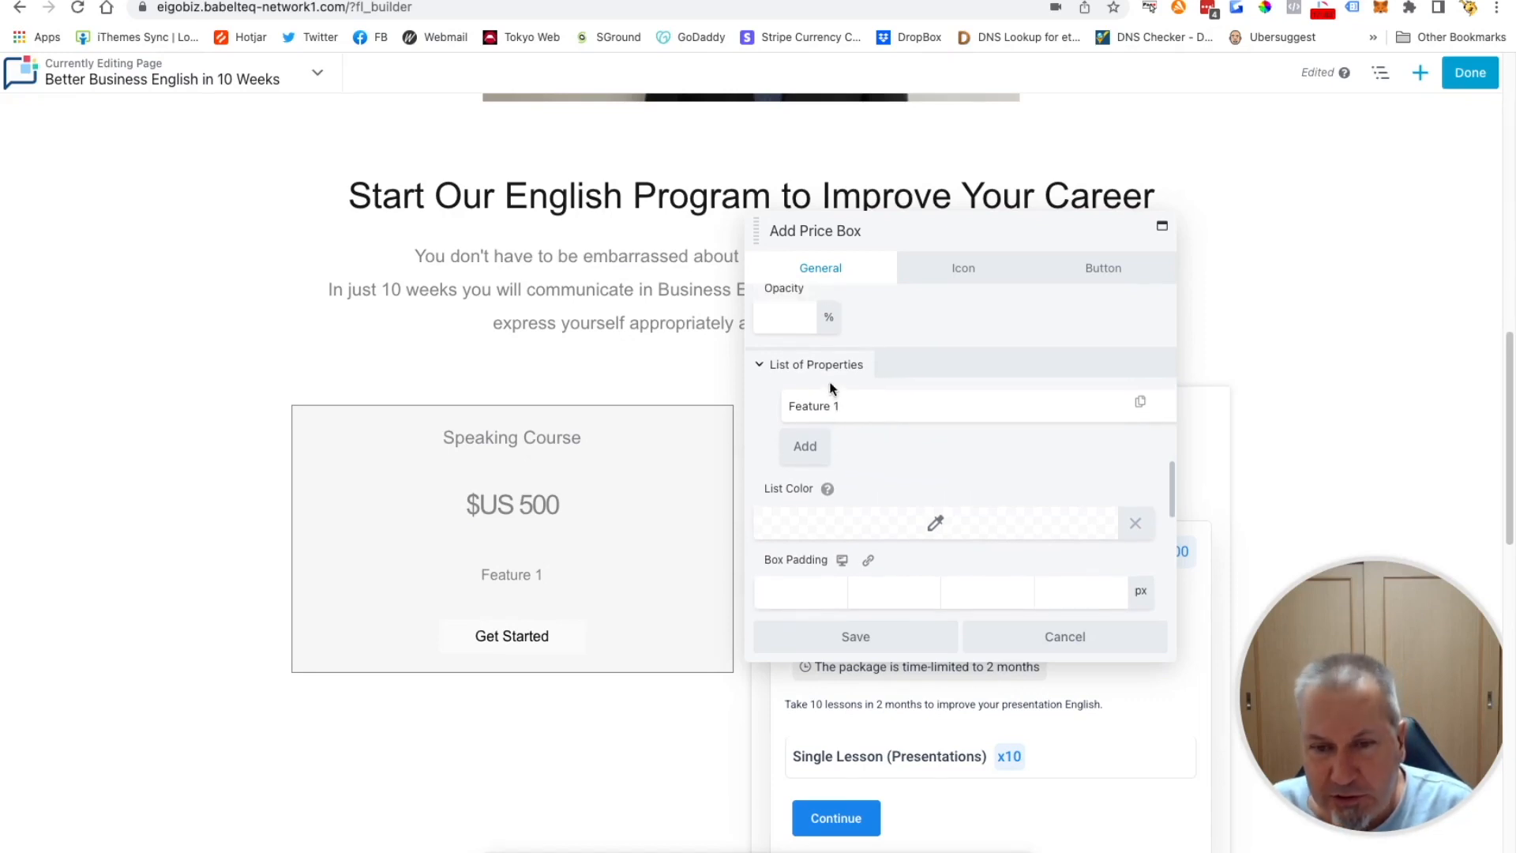
left_click_drag(859, 408, 763, 406)
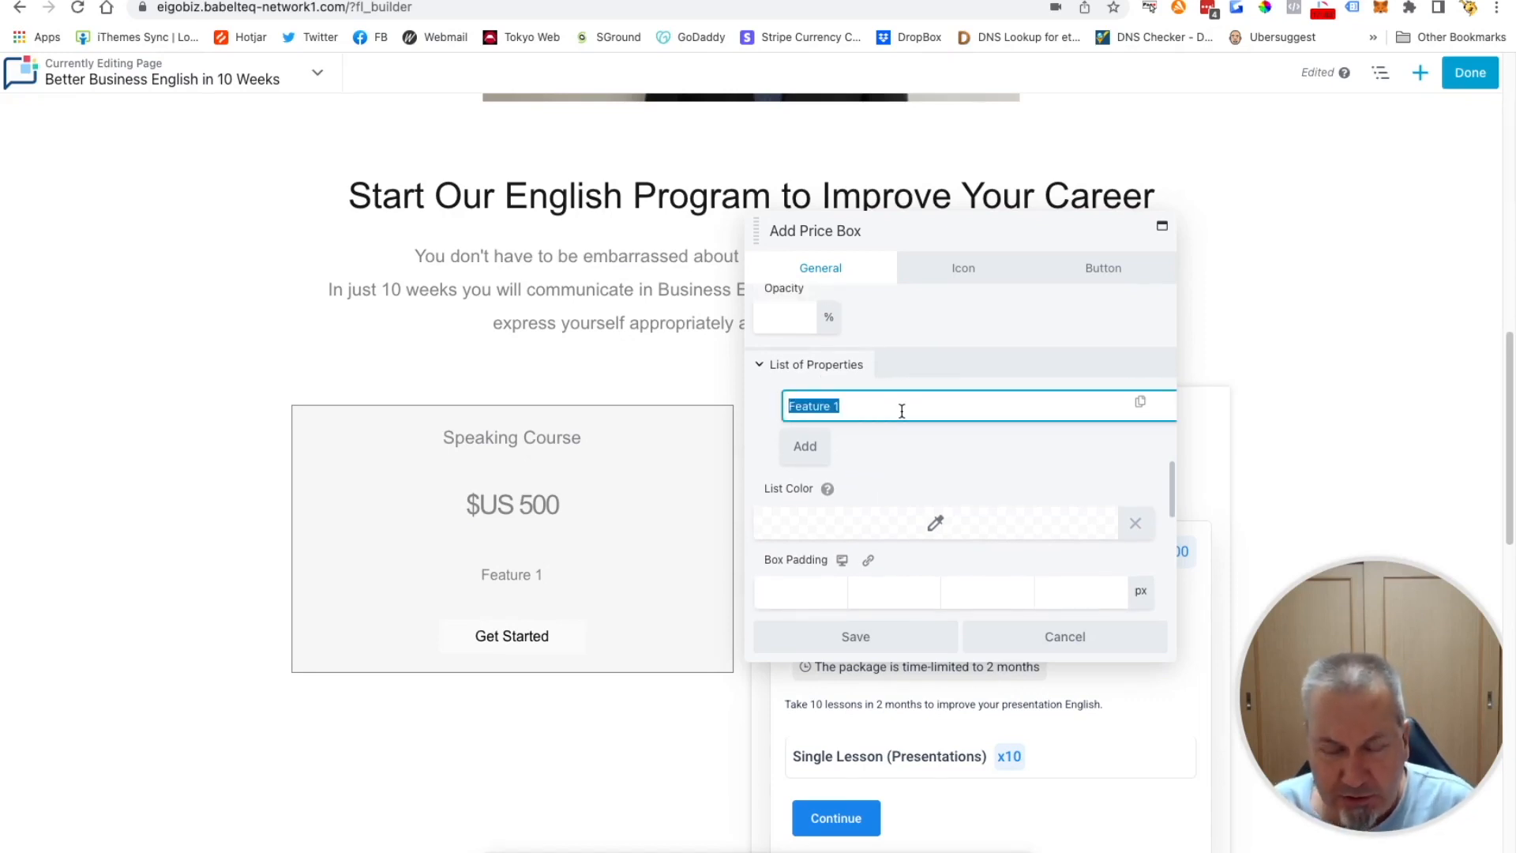
type("Week")
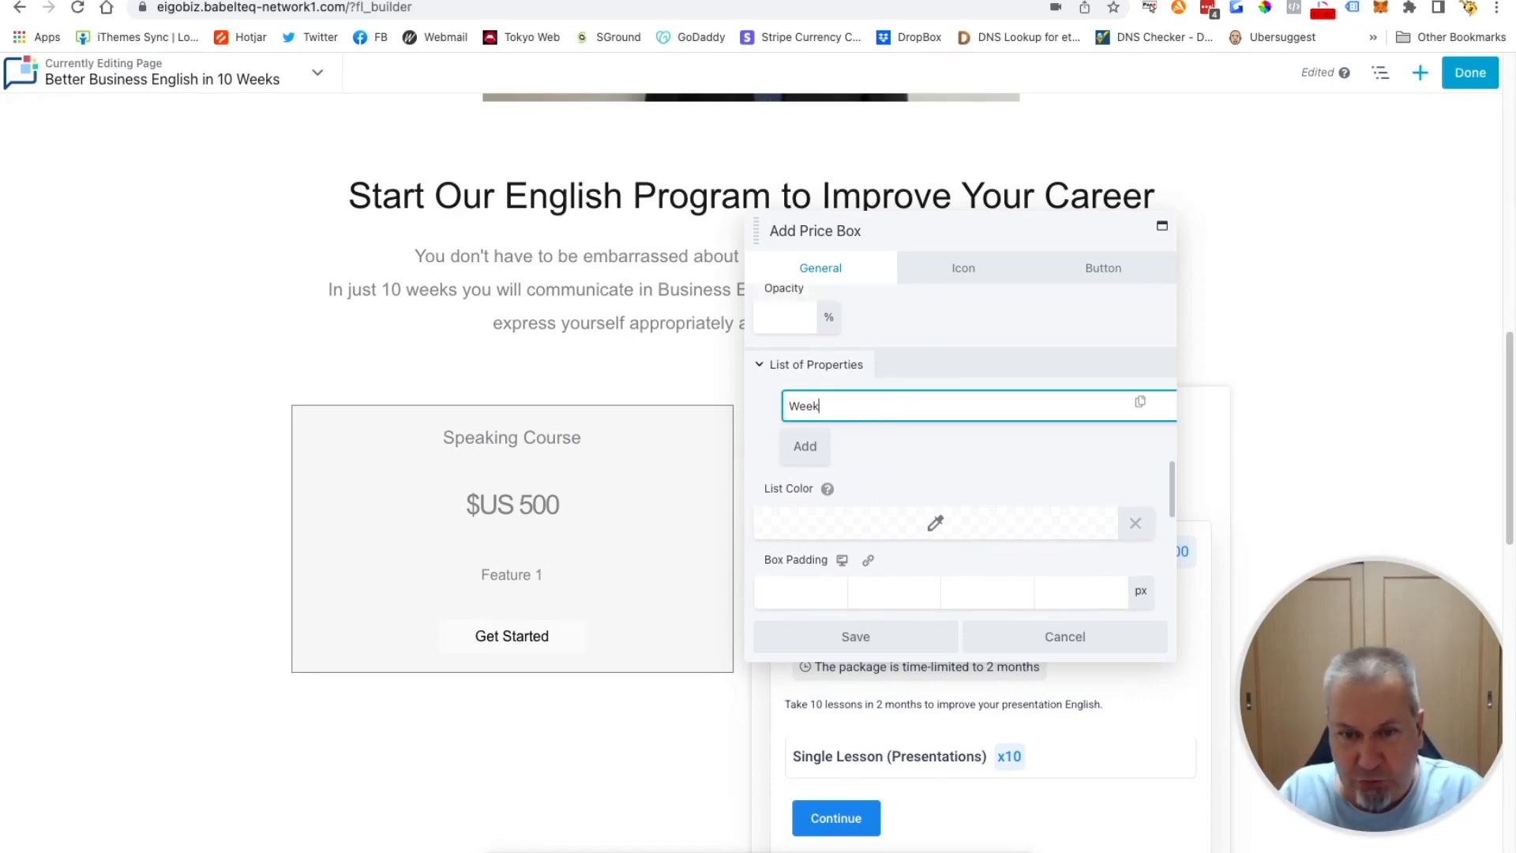
type(" 1: Presentations")
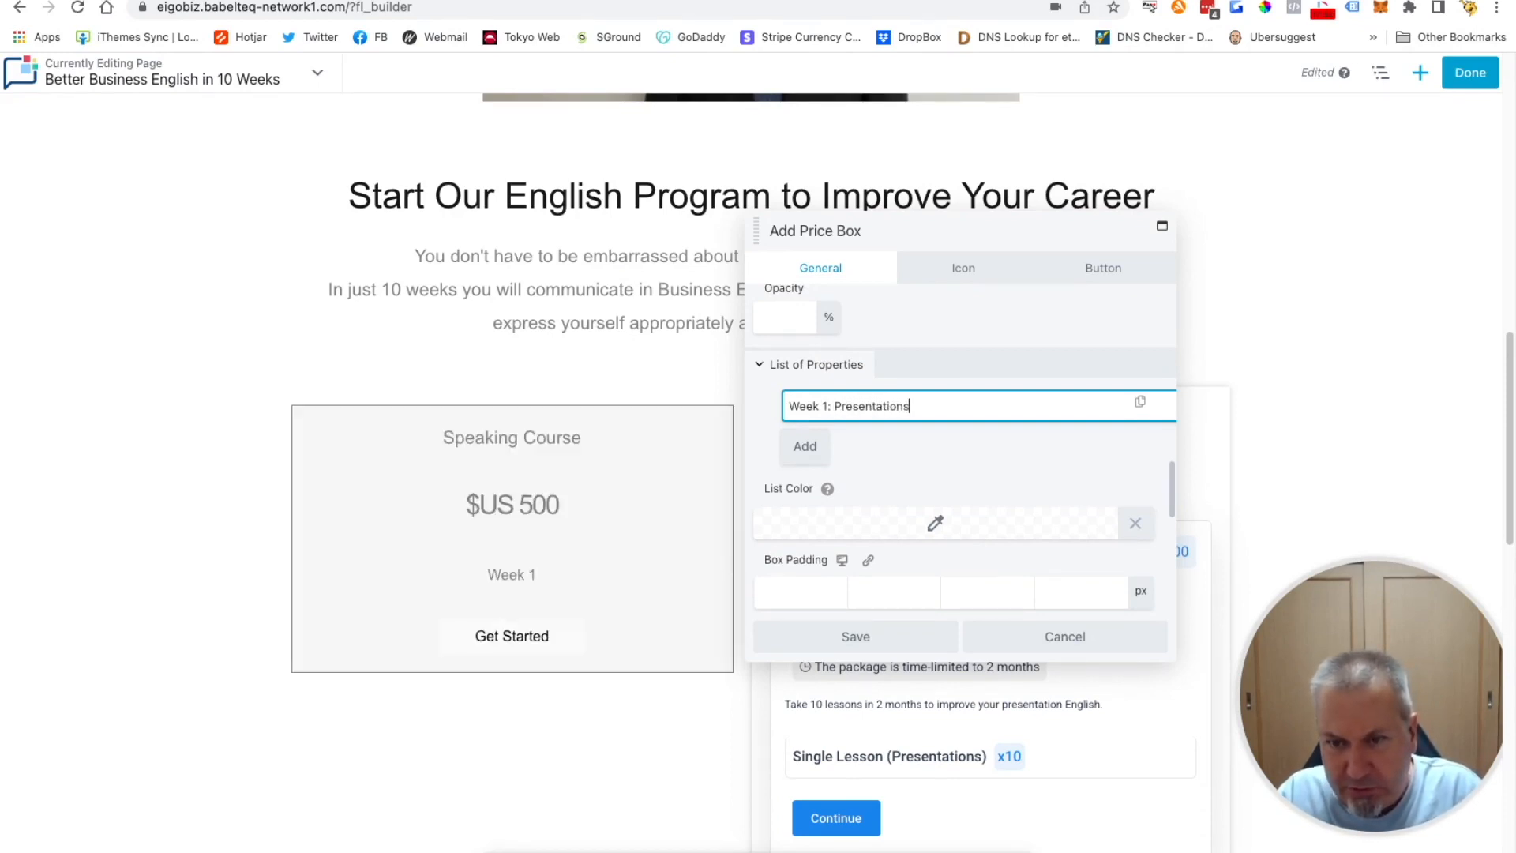
Add a second entry to the price box's list of properties reading "Week 2: Meetings"
left_click(803, 444)
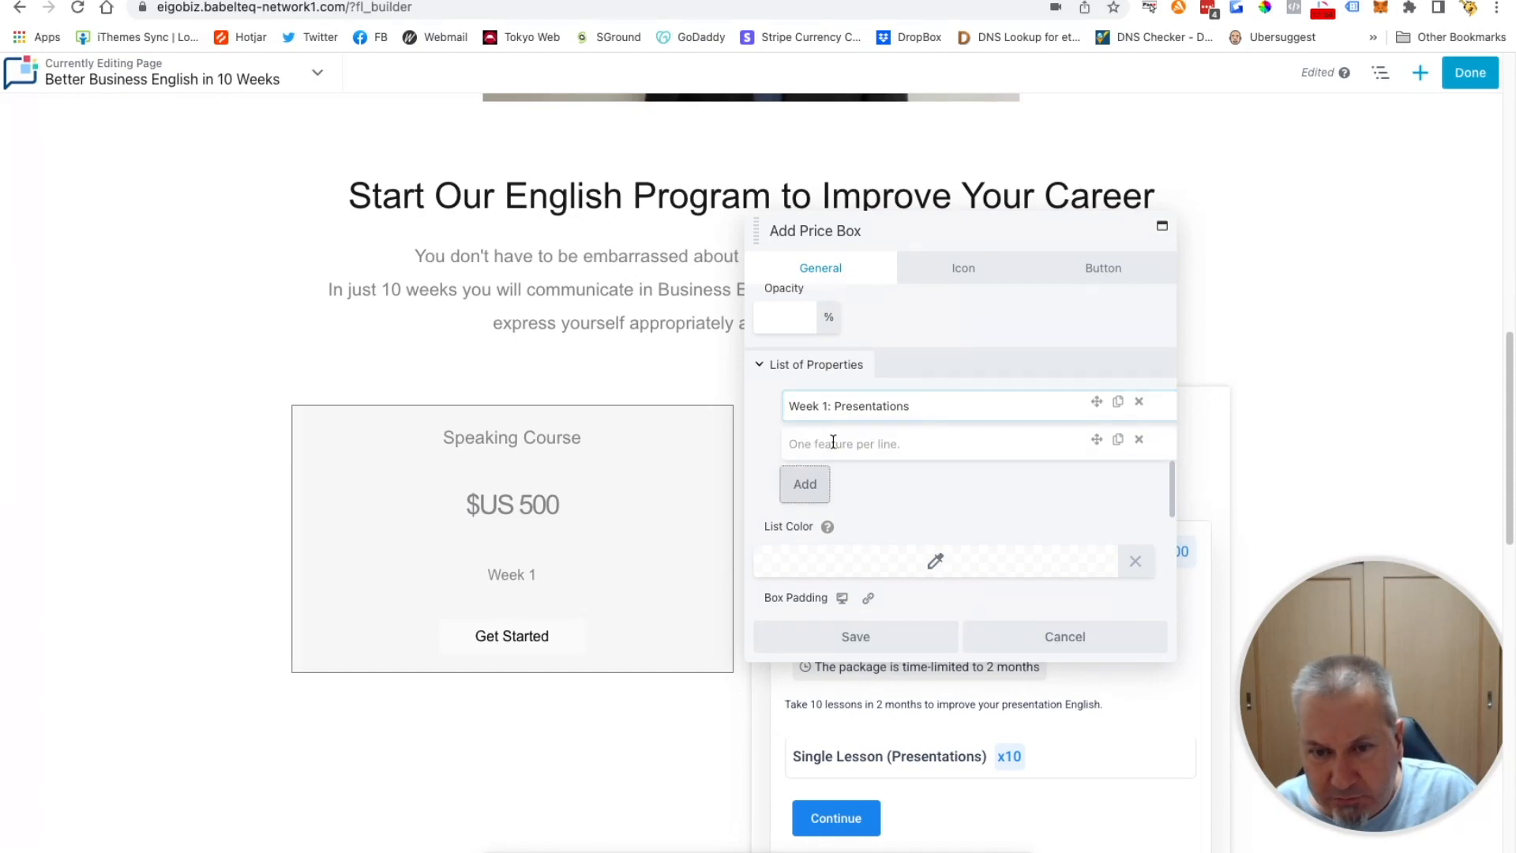
left_click(852, 442)
type("Wee")
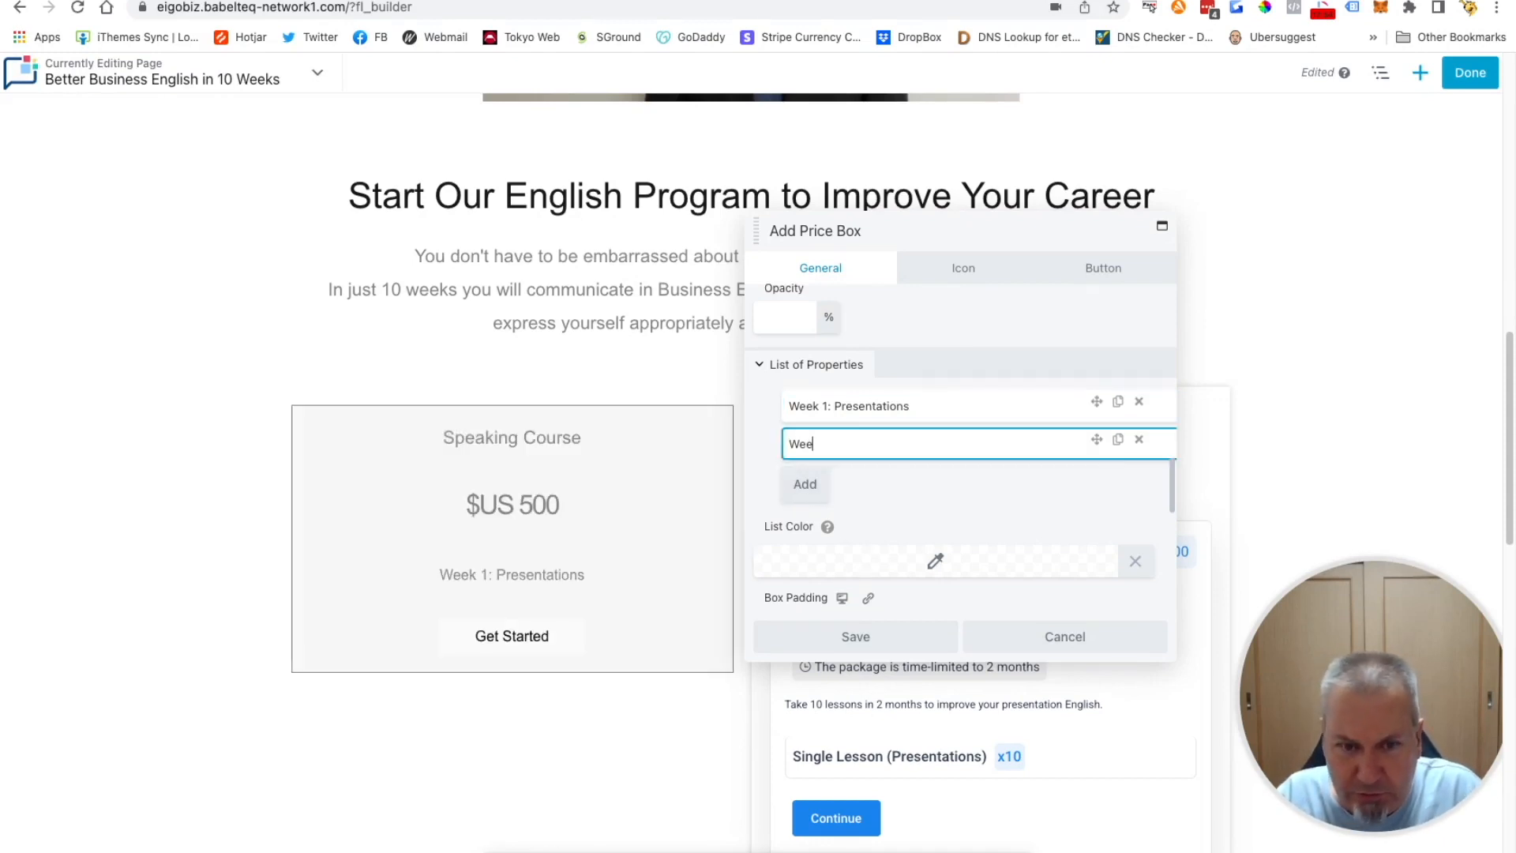
type("k 2")
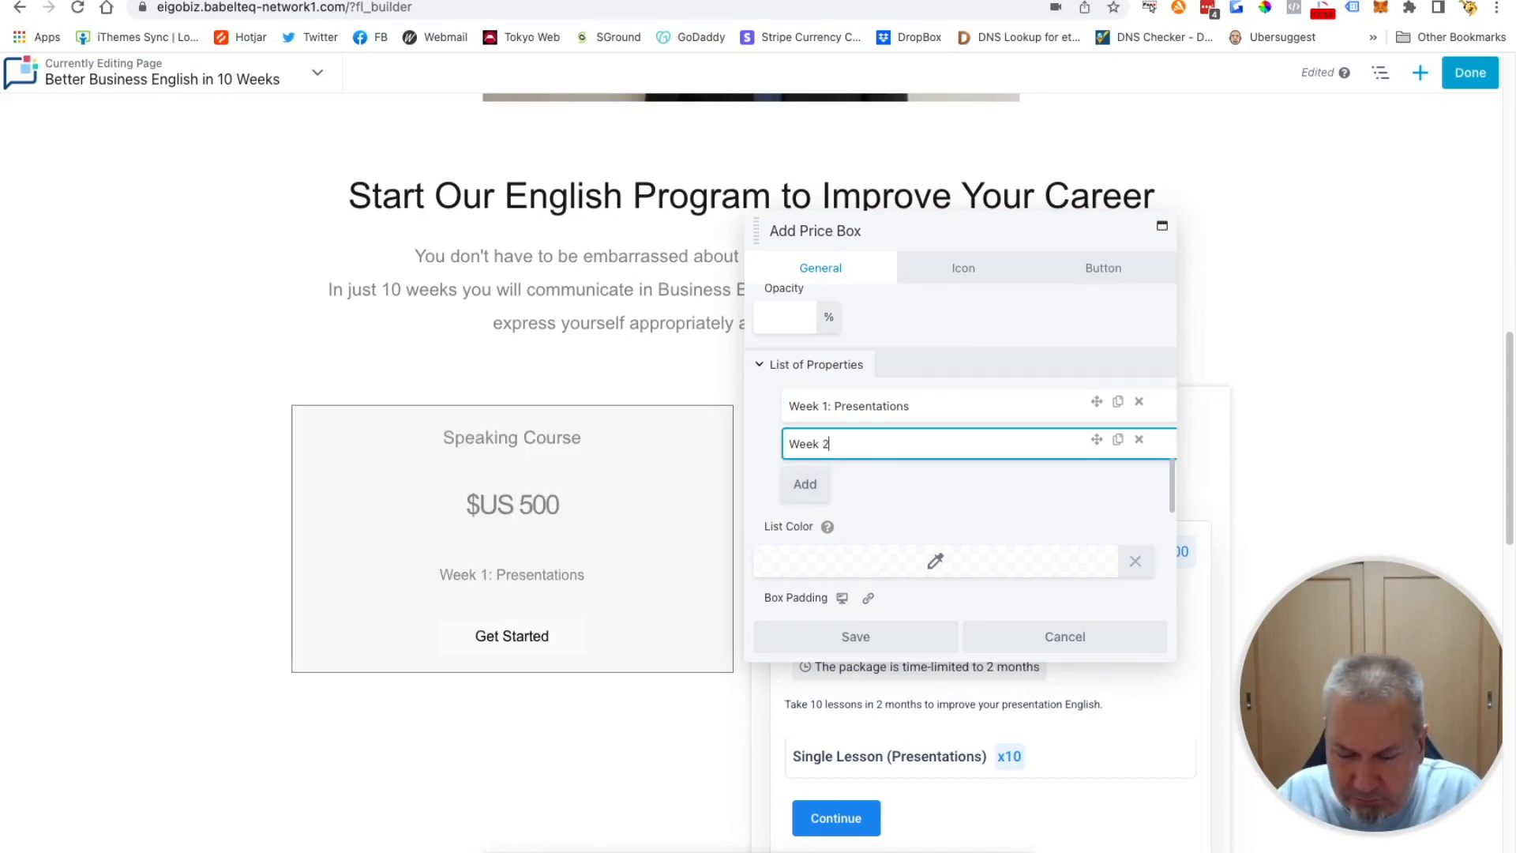
type(": Meetings")
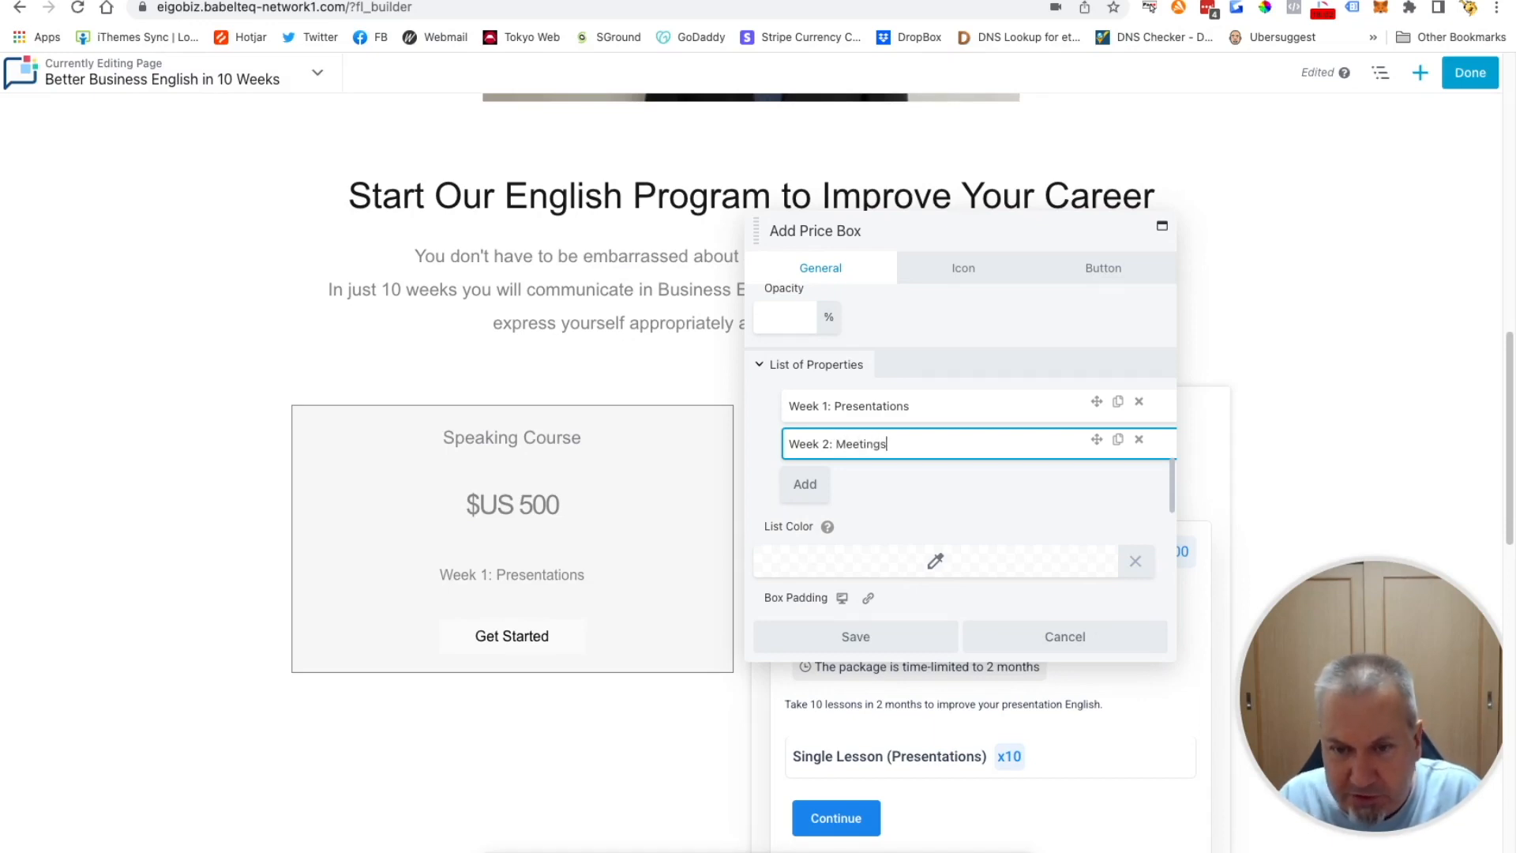
Add a third property entry reading "Week 3: Negotiations" and save the price box's settings
left_click(806, 483)
left_click(831, 472)
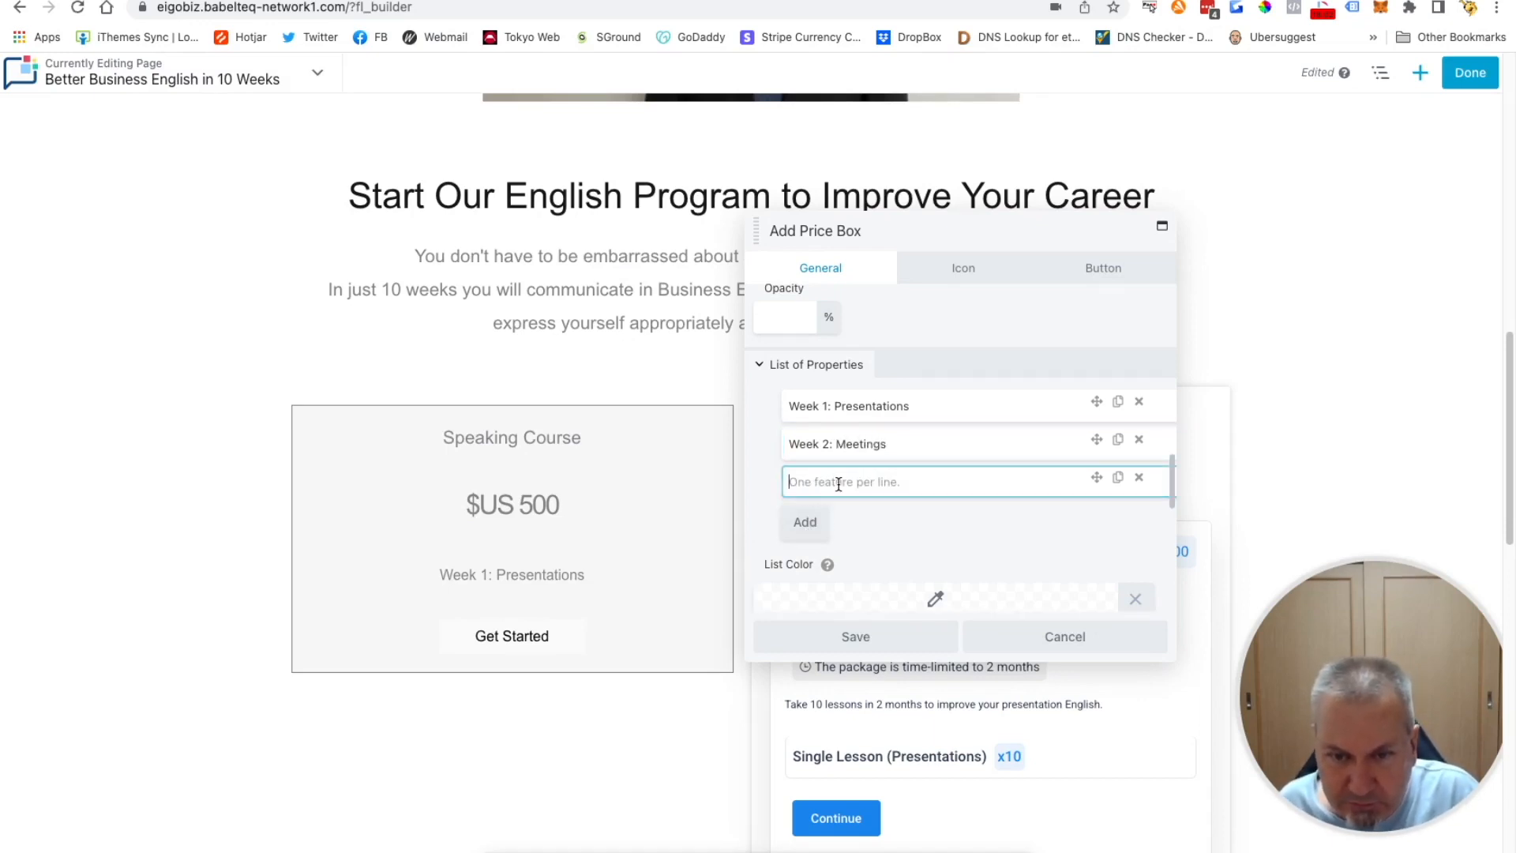
type("Week")
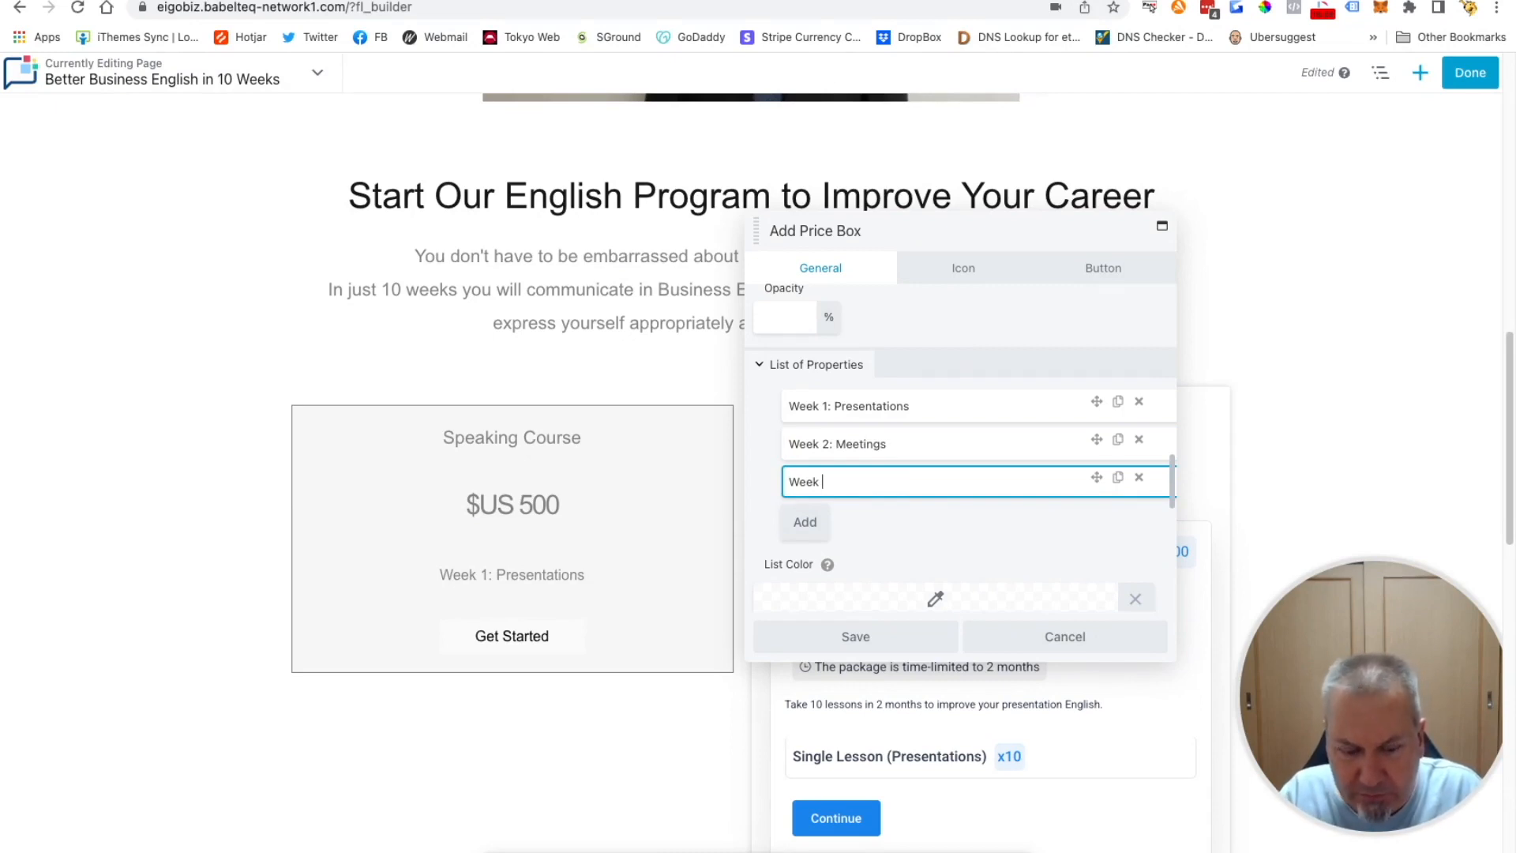
type(" 3: Negotiations")
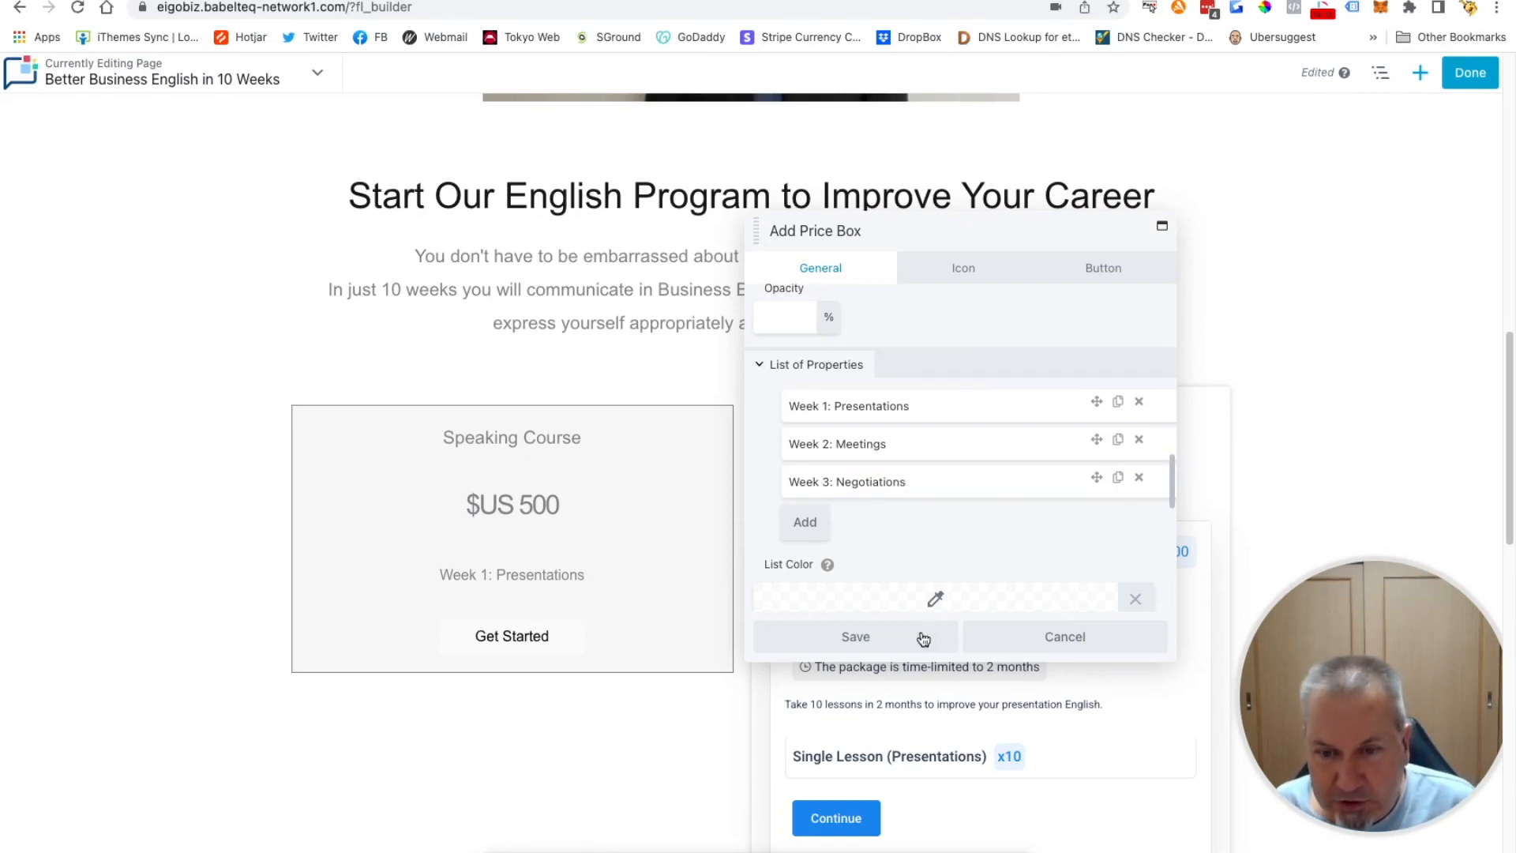
left_click(895, 635)
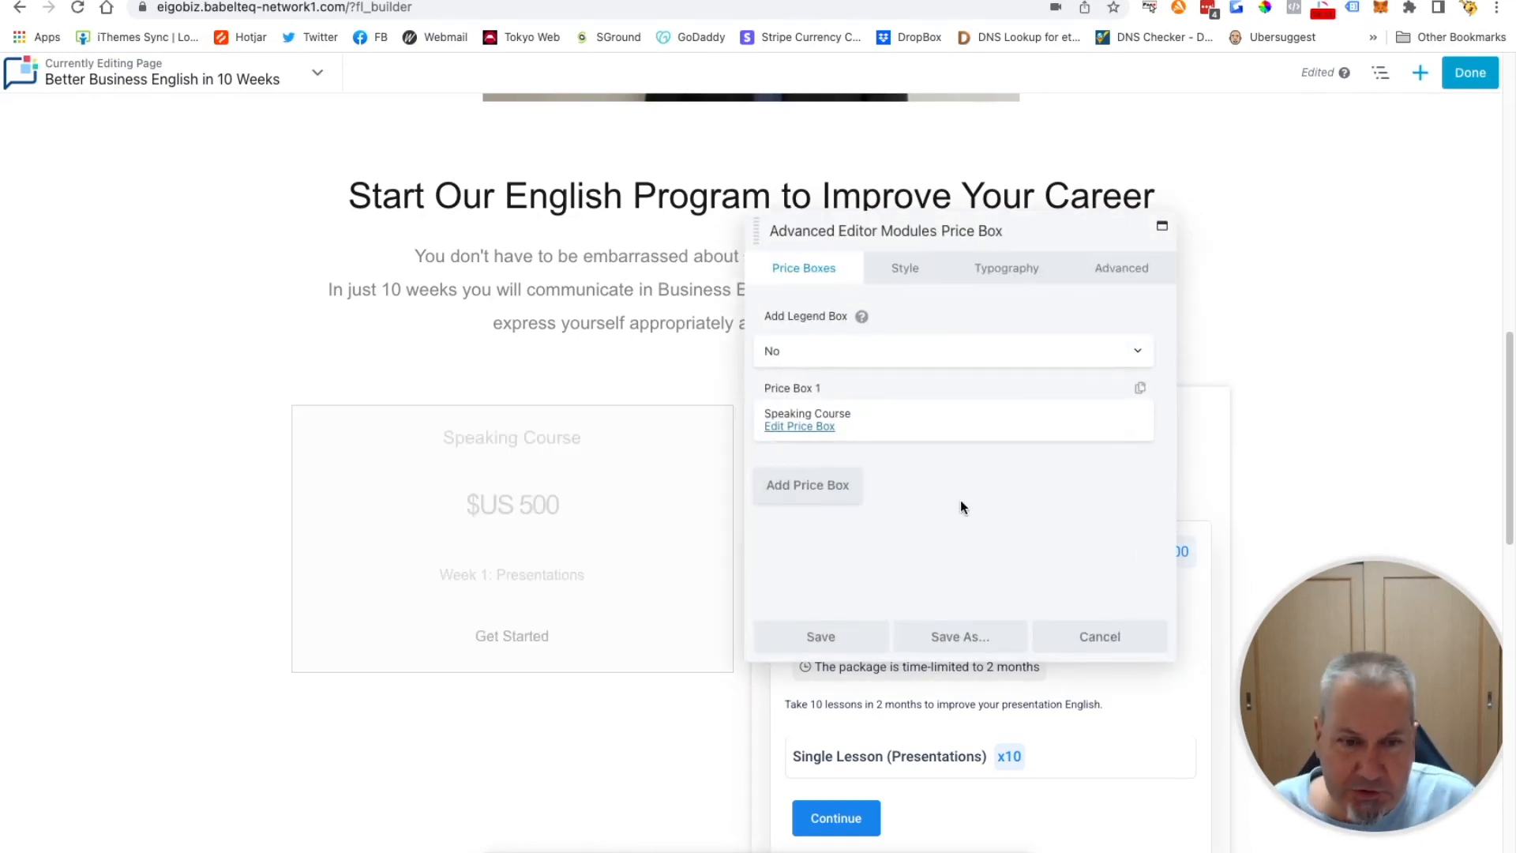
Hide the "Get Started" button of the Speaking Course price box by setting Show Button to No, and save the module
scroll(545, 493, "down", 3)
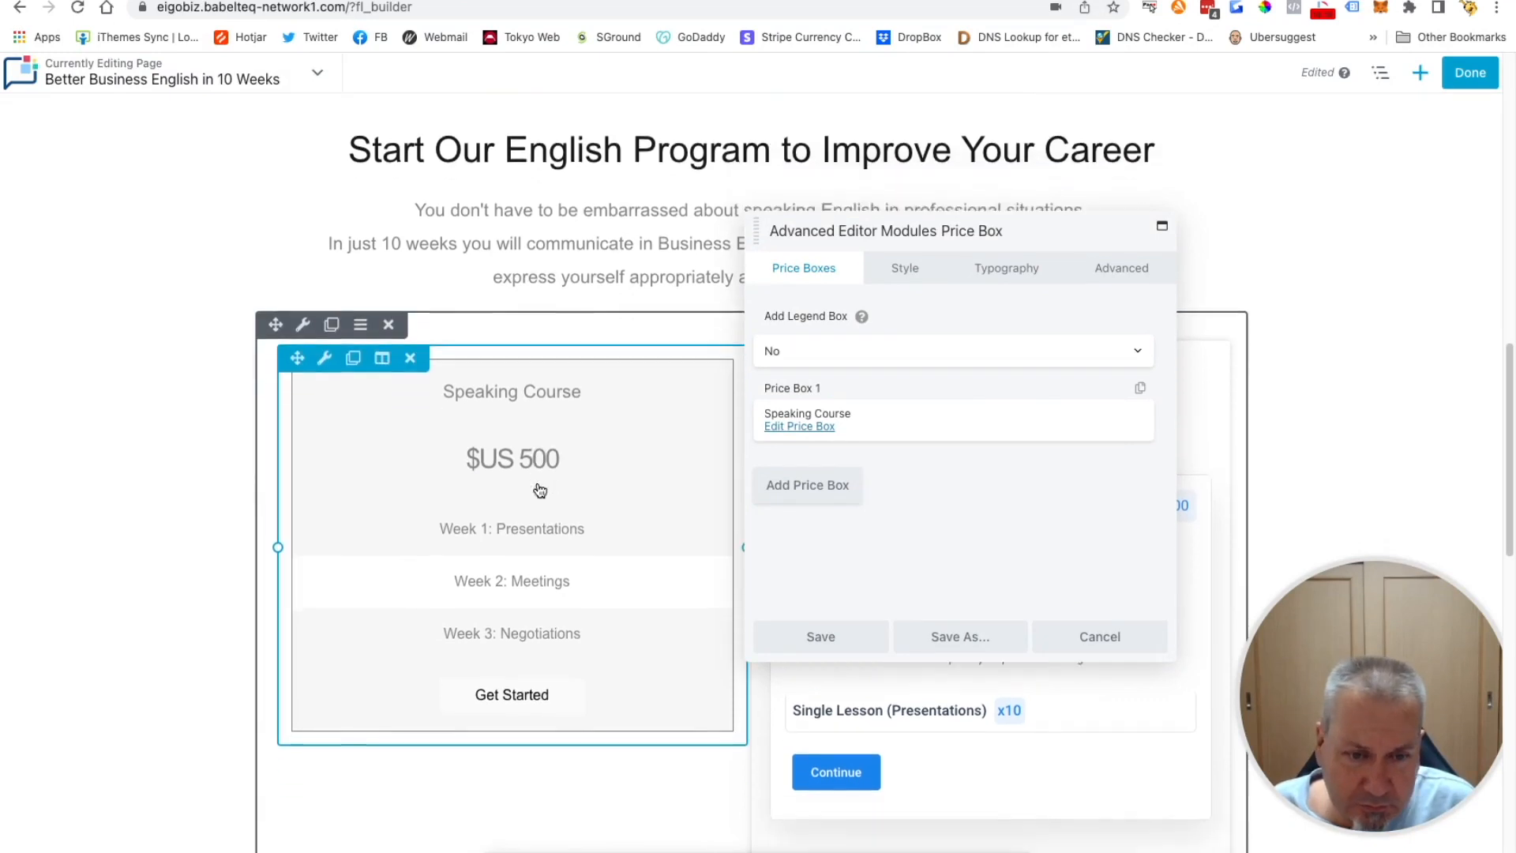
scroll(501, 485, "up", 1)
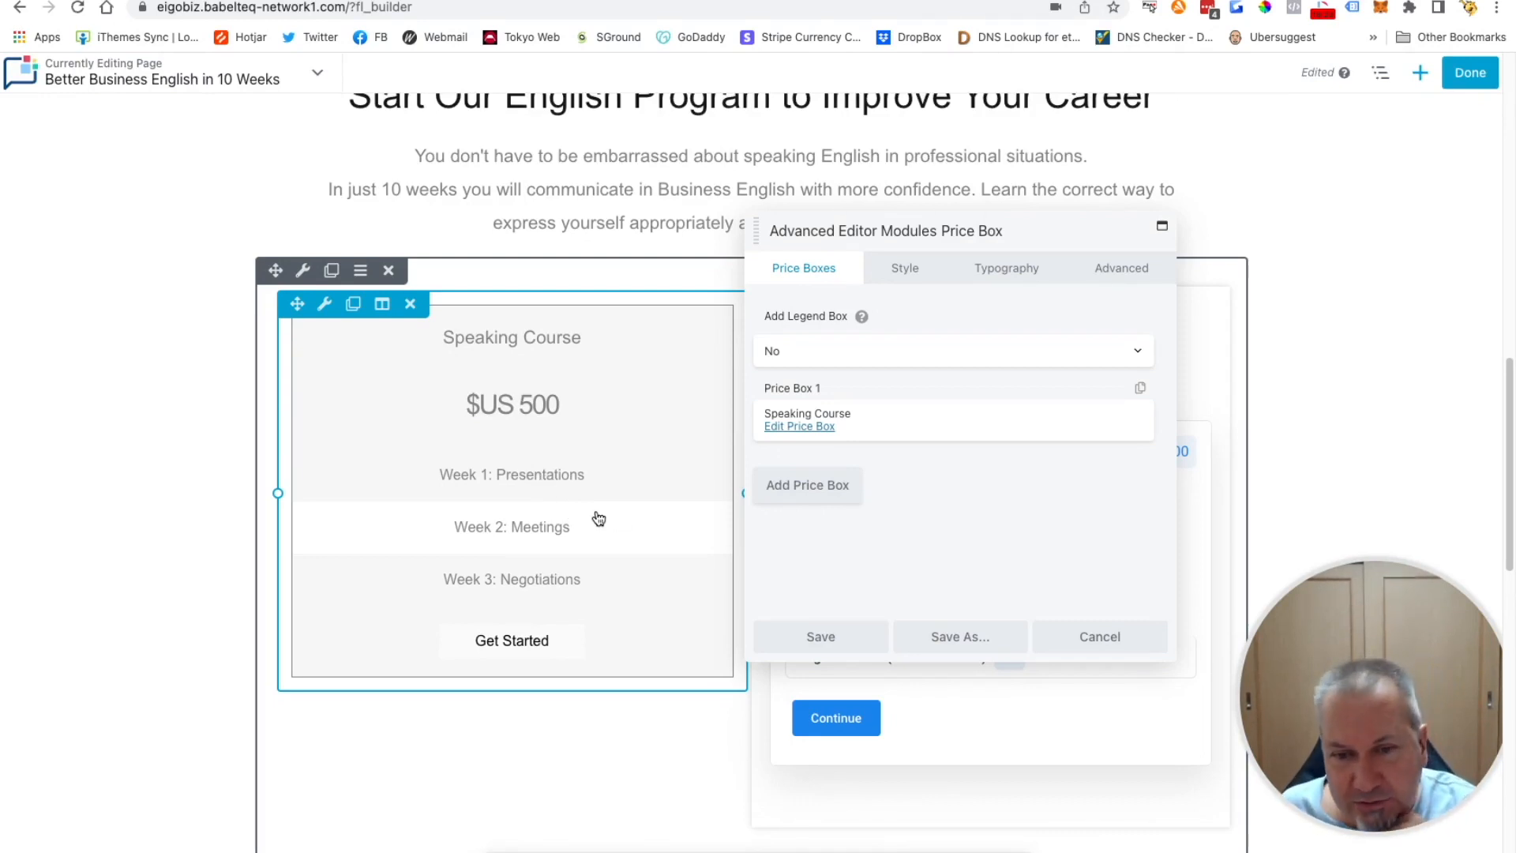
scroll(523, 498, "down", 1)
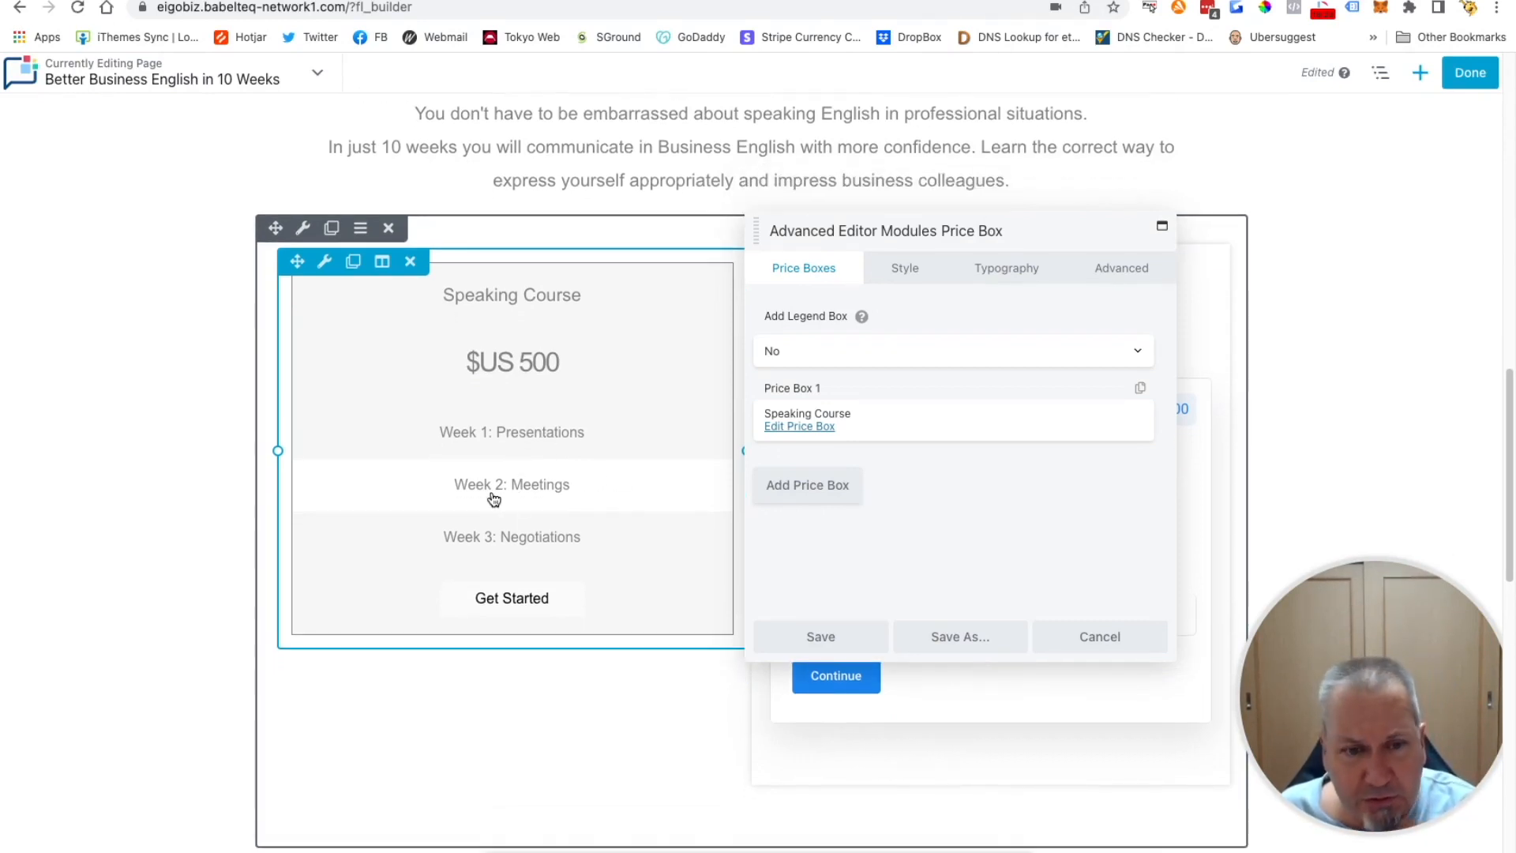
scroll(494, 499, "down", 1)
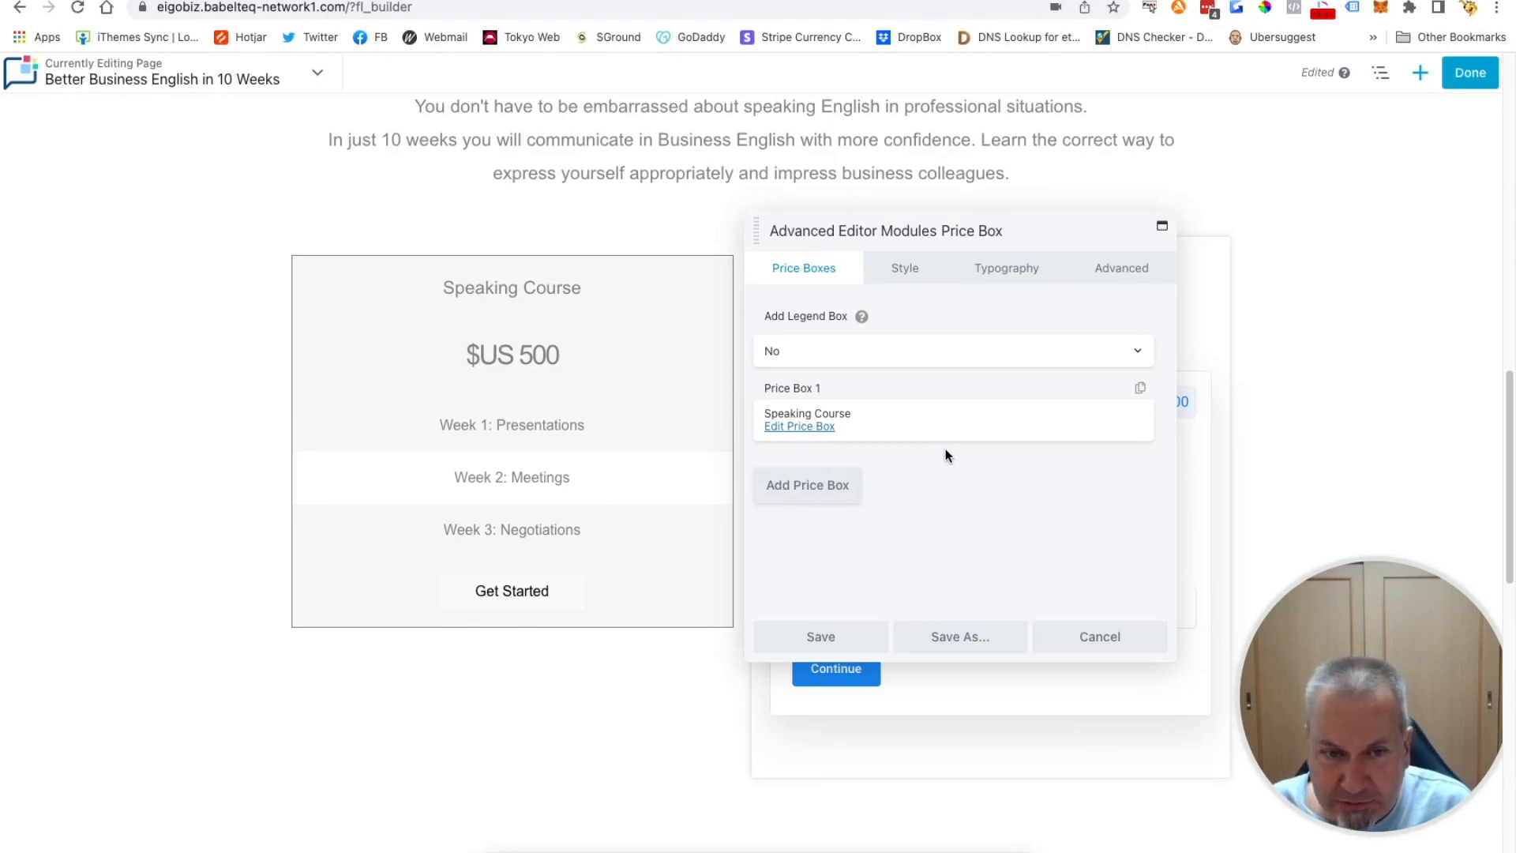
left_click(792, 428)
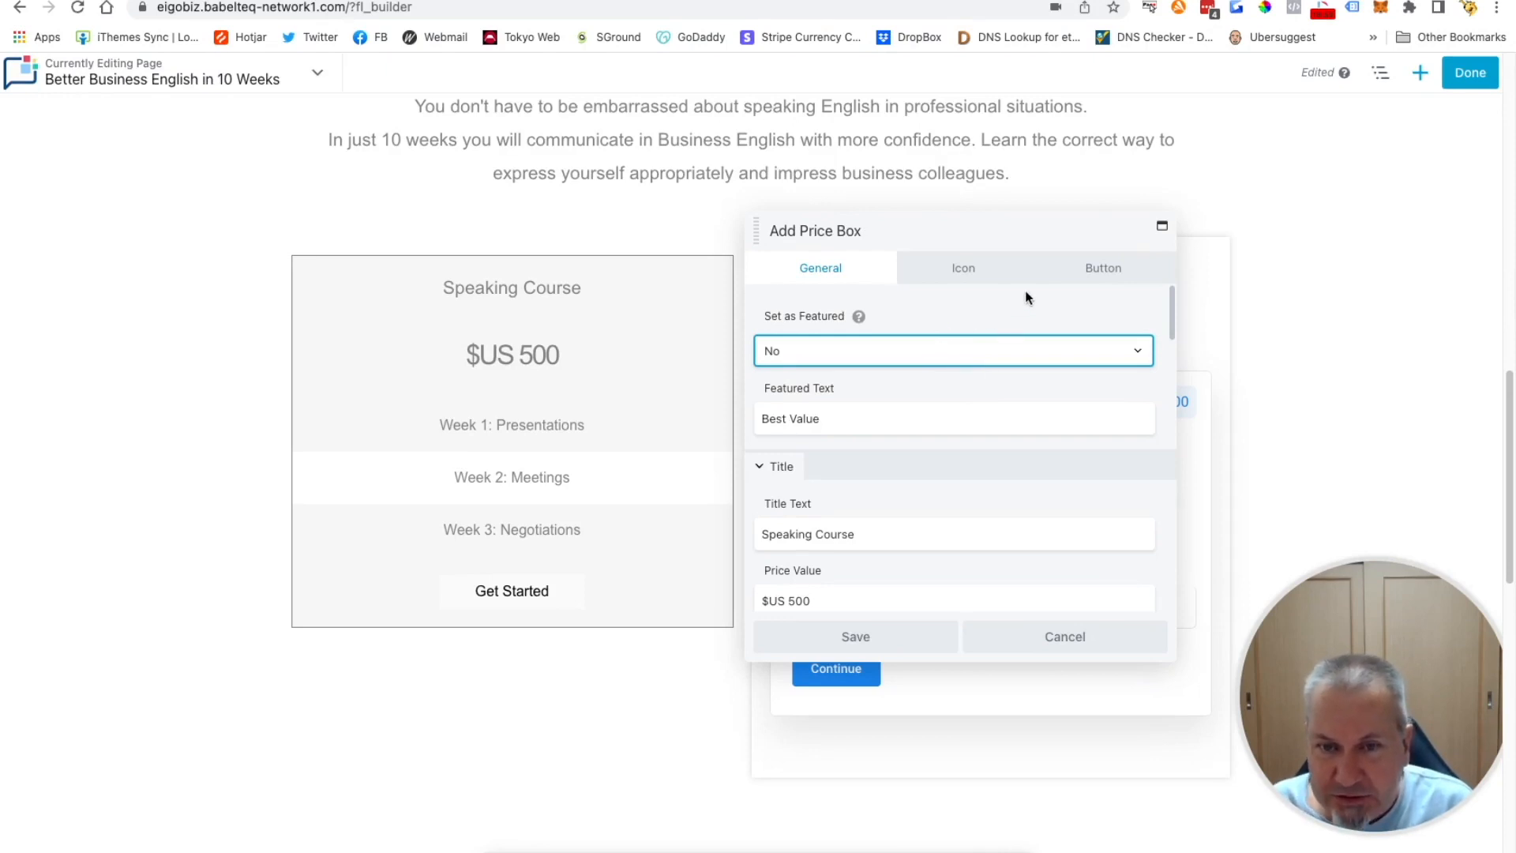
left_click(1101, 278)
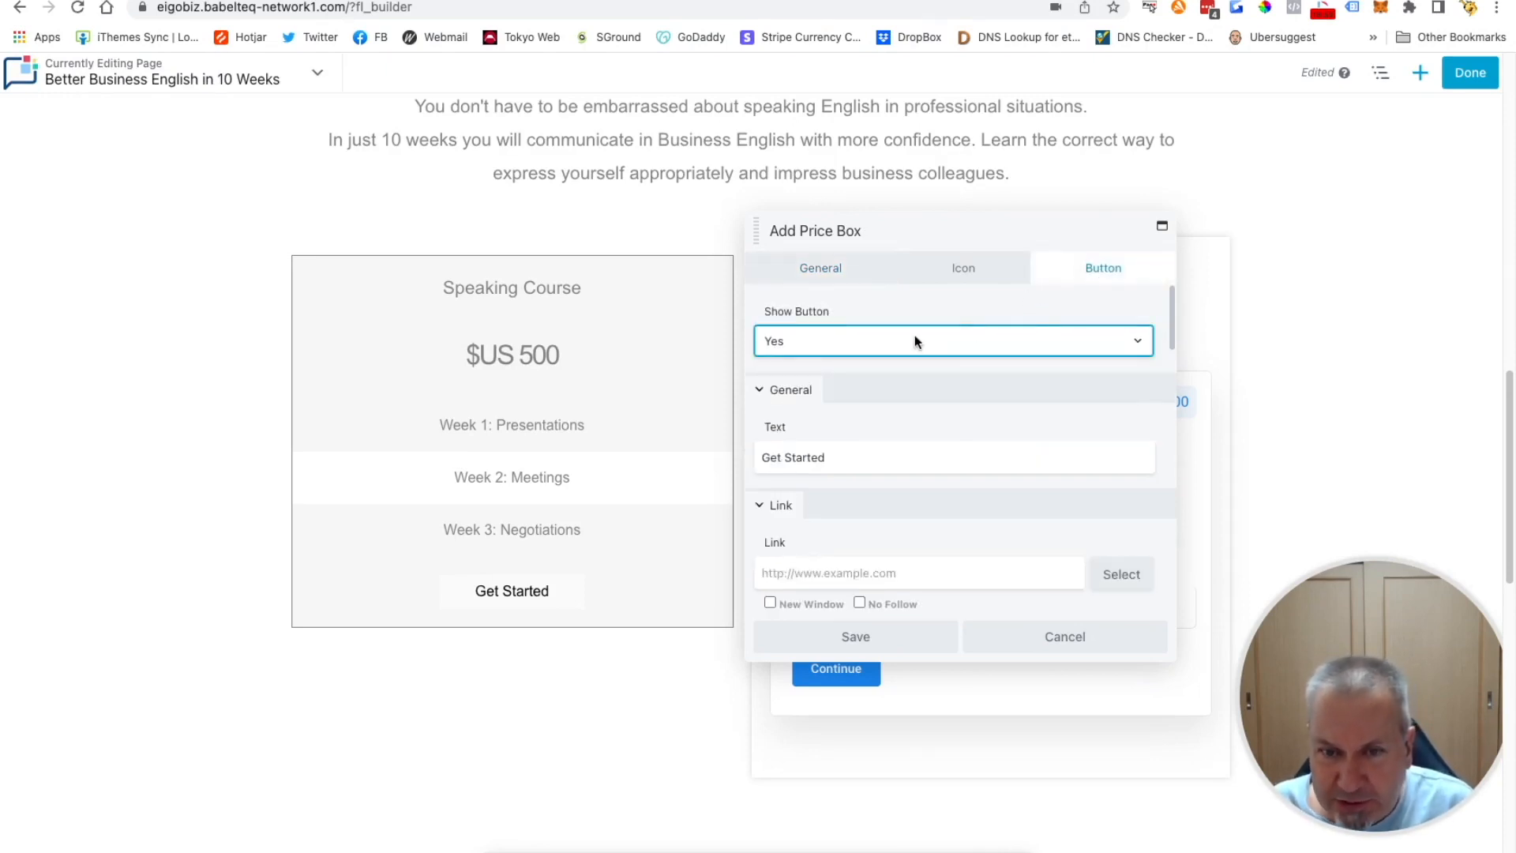
left_click(863, 341)
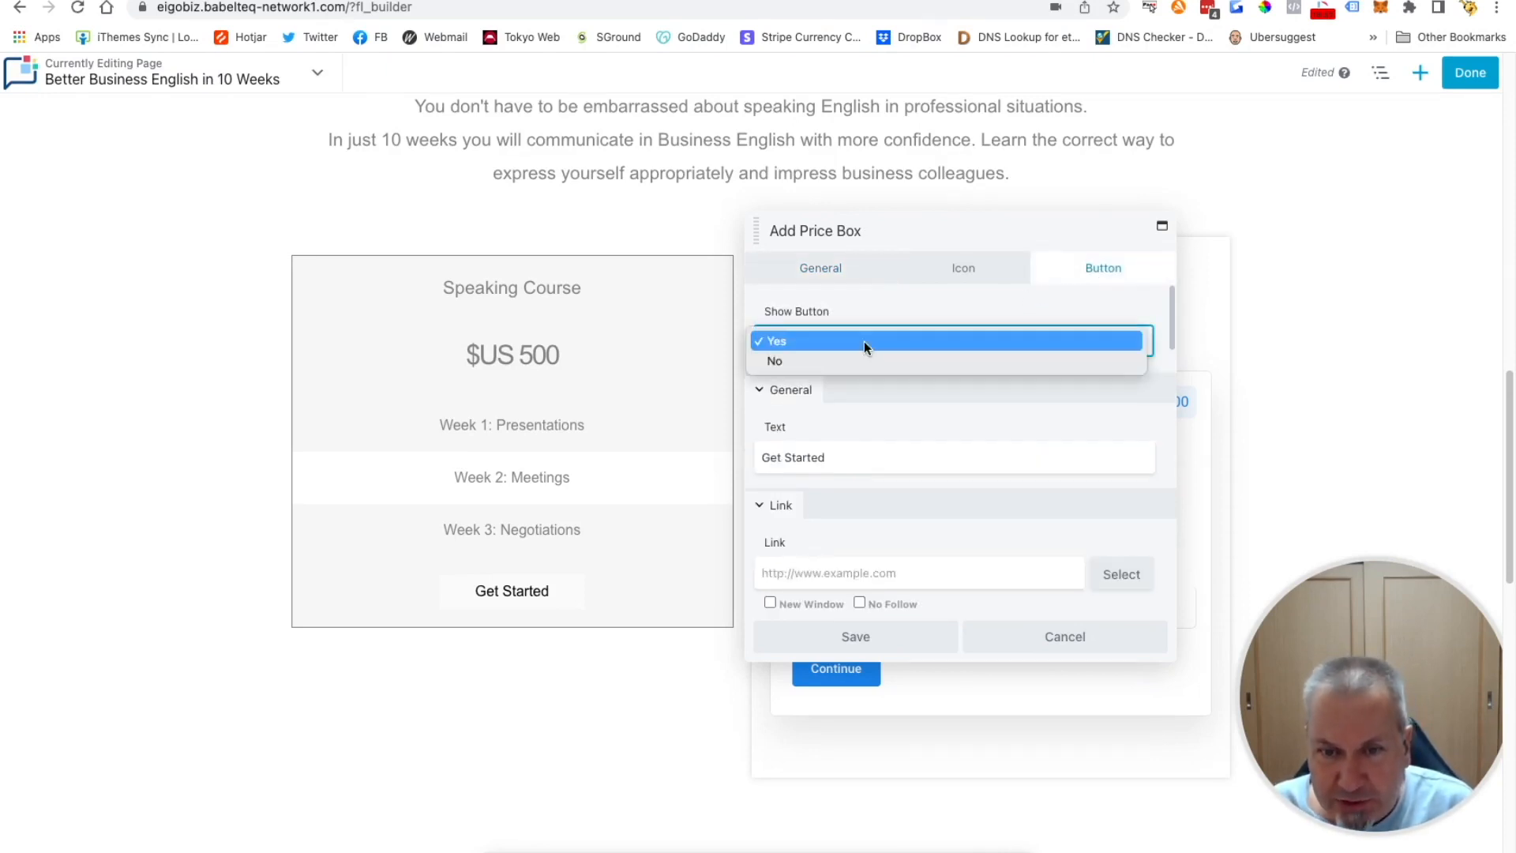
left_click(781, 361)
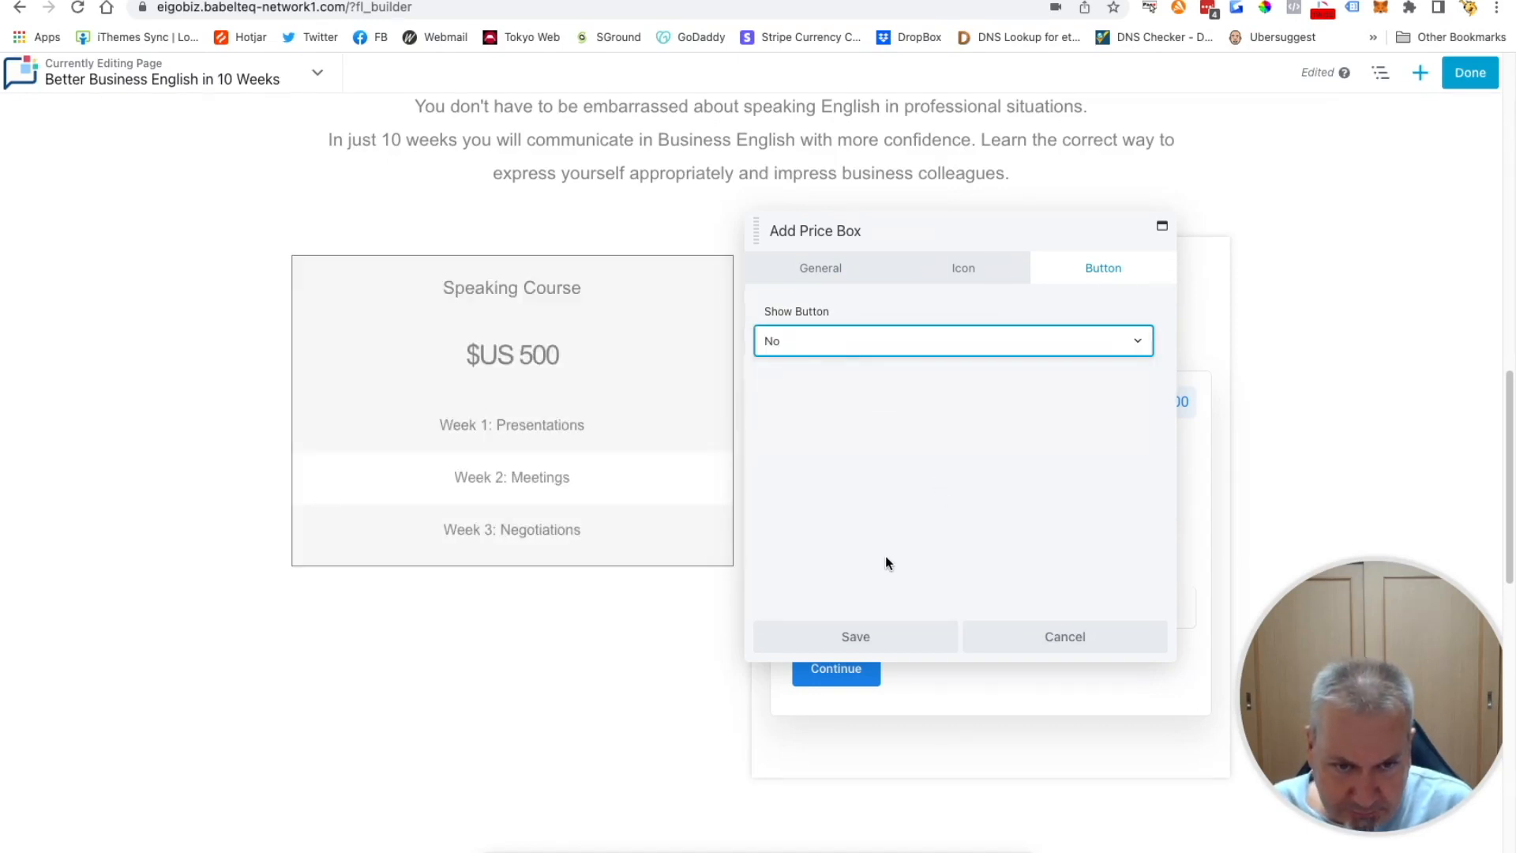
left_click(875, 639)
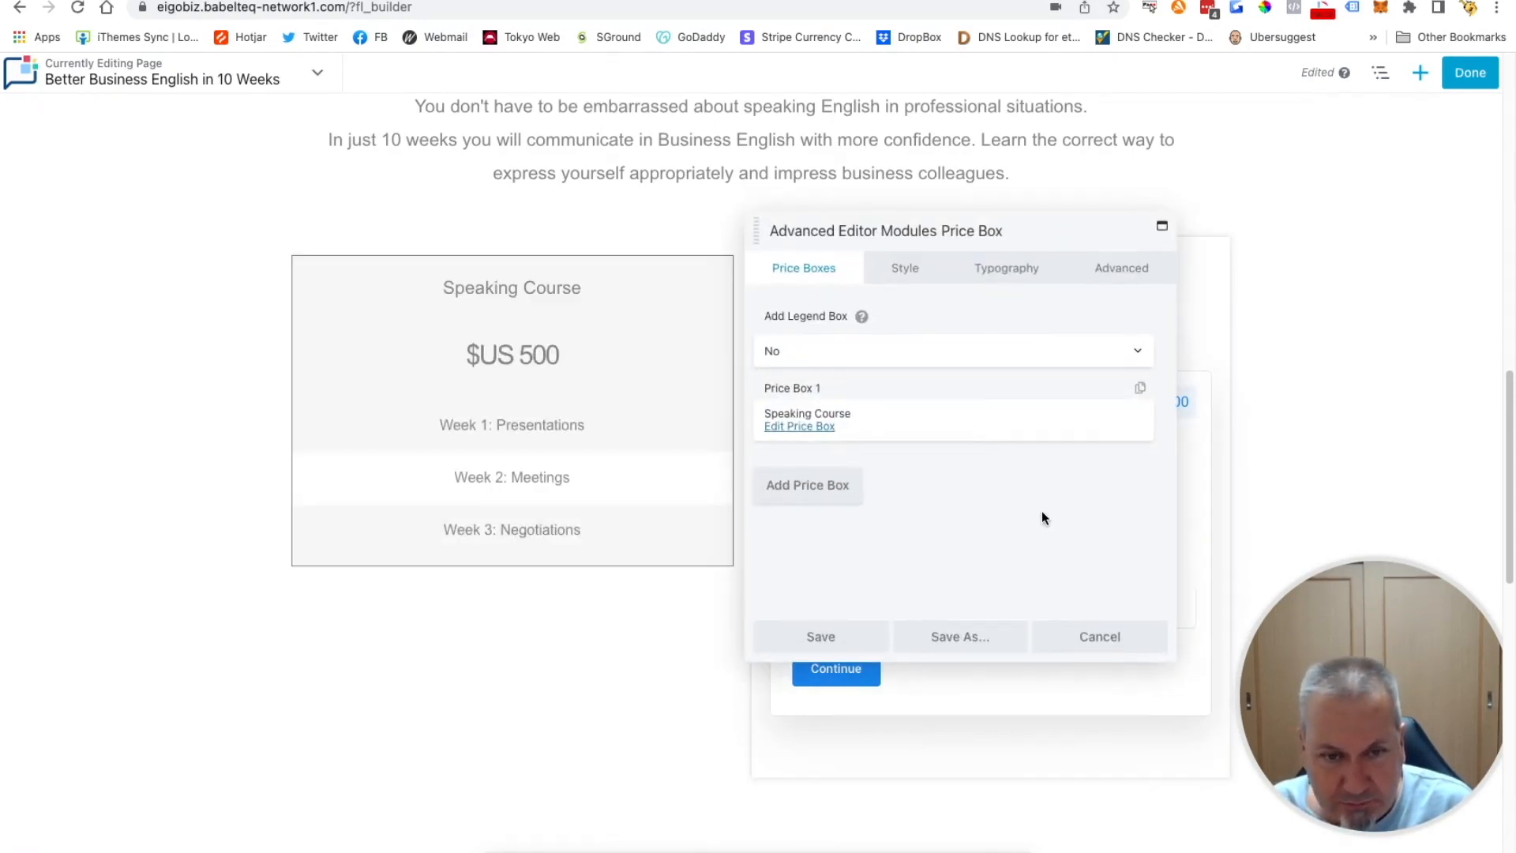
left_click(829, 639)
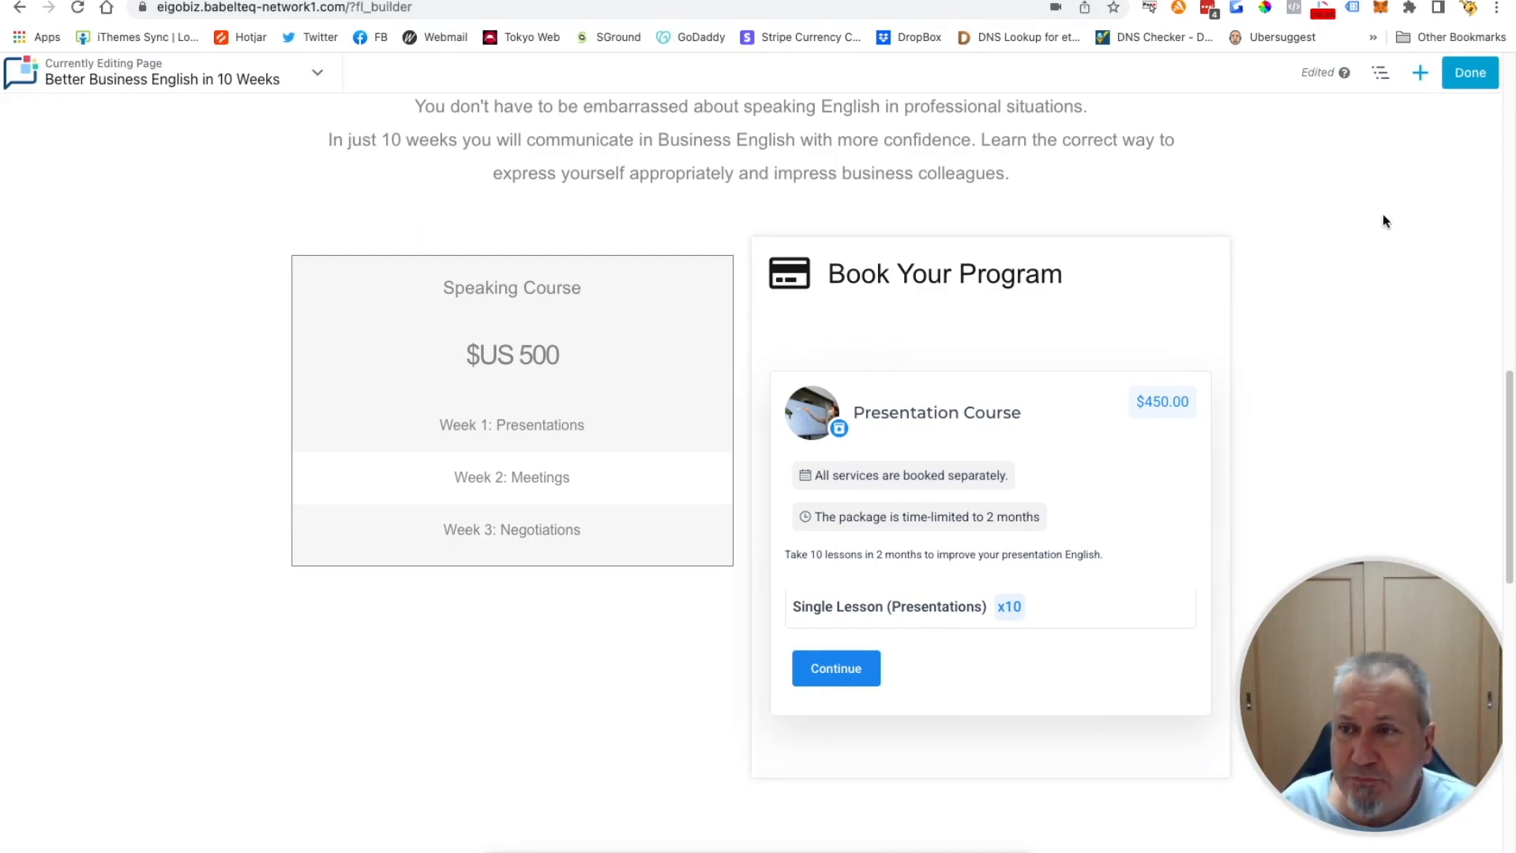
left_click(1326, 11)
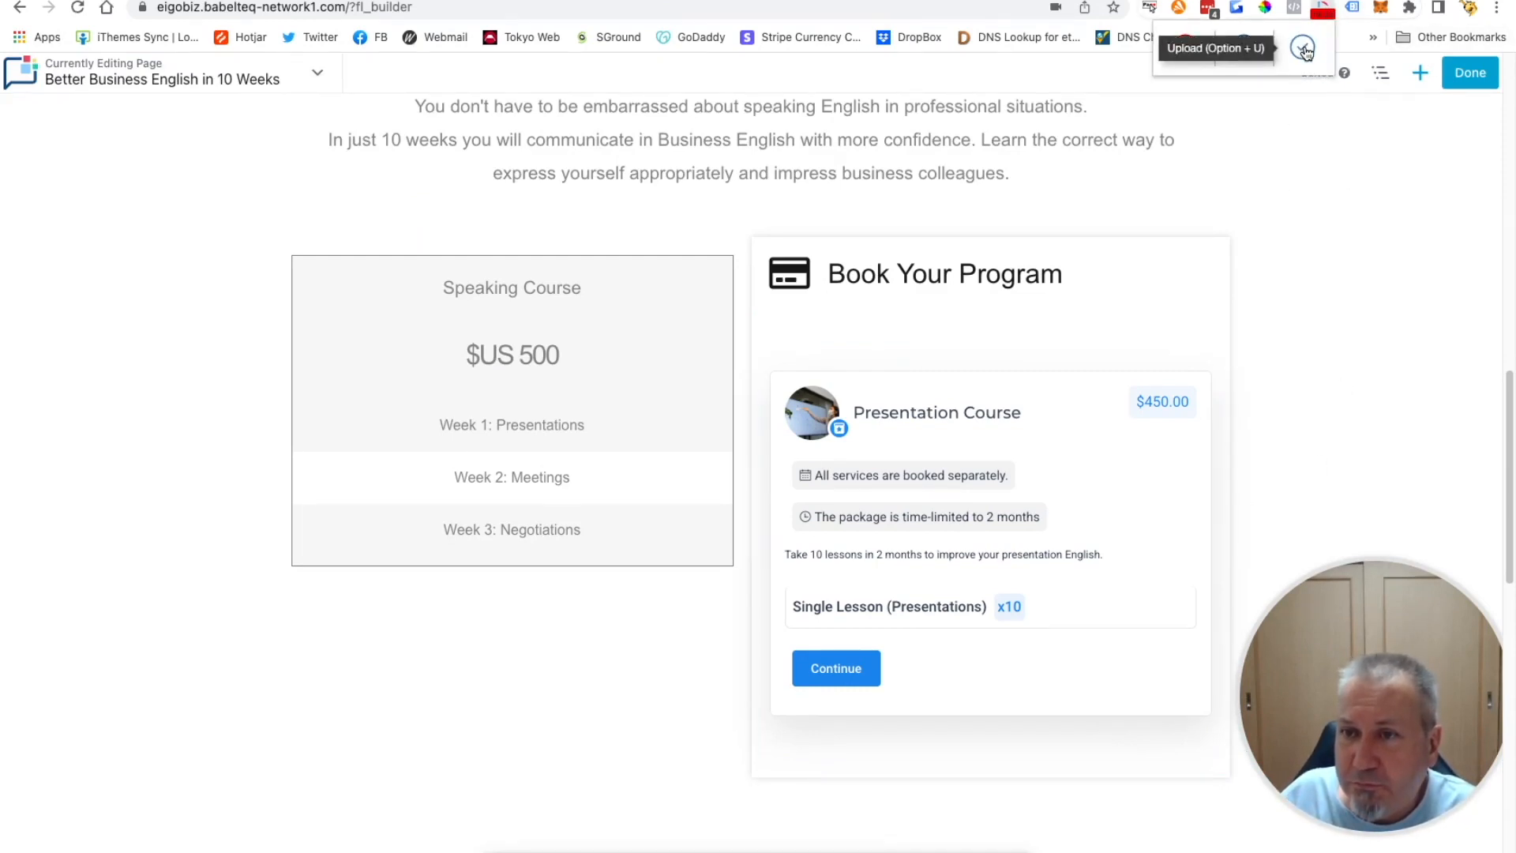